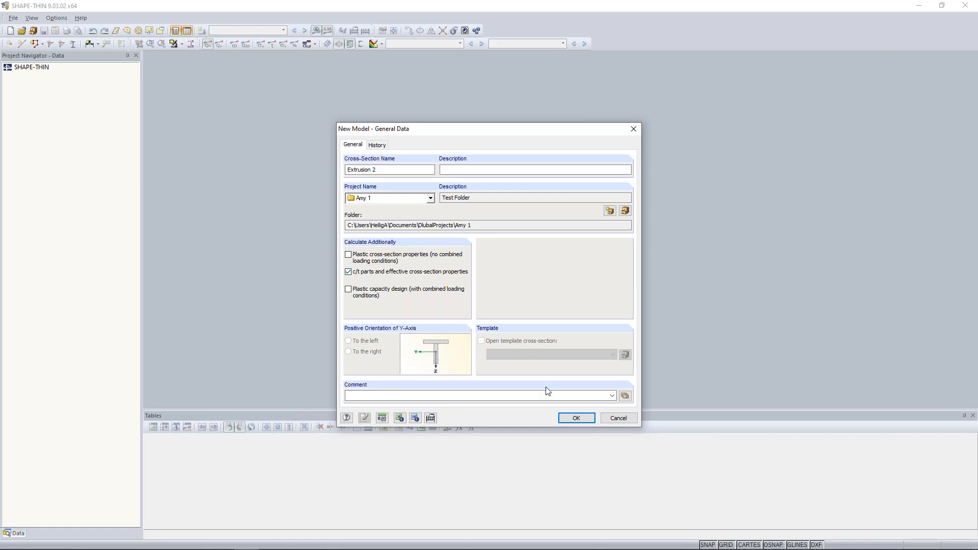
- Create the Extrusion 2 cross-section model and place its DXF template for further editing at Y 0.00, Z 0.00 in
{"action": "left_click", "coordinate": [576, 418]}
{"action": "left_click", "coordinate": [477, 299]}
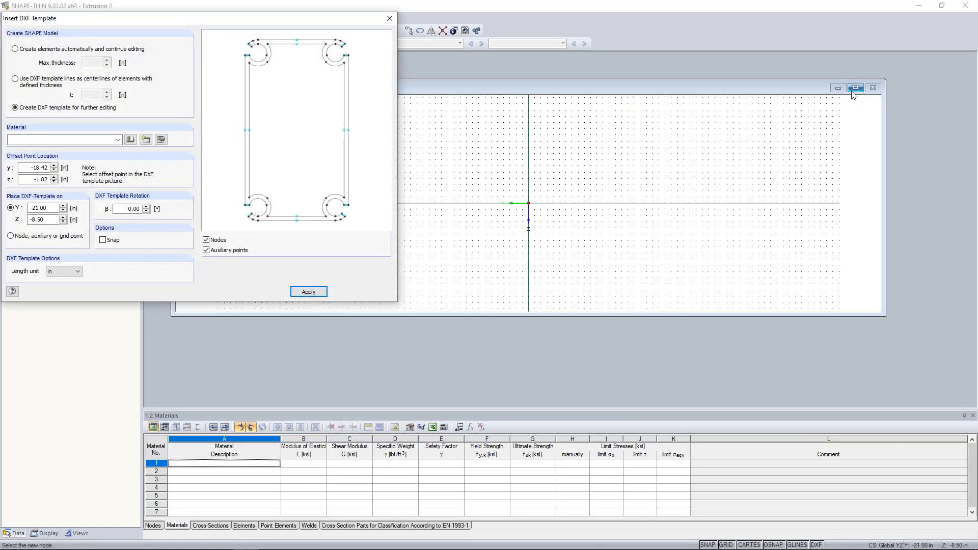
{"action": "left_click", "coordinate": [856, 88]}
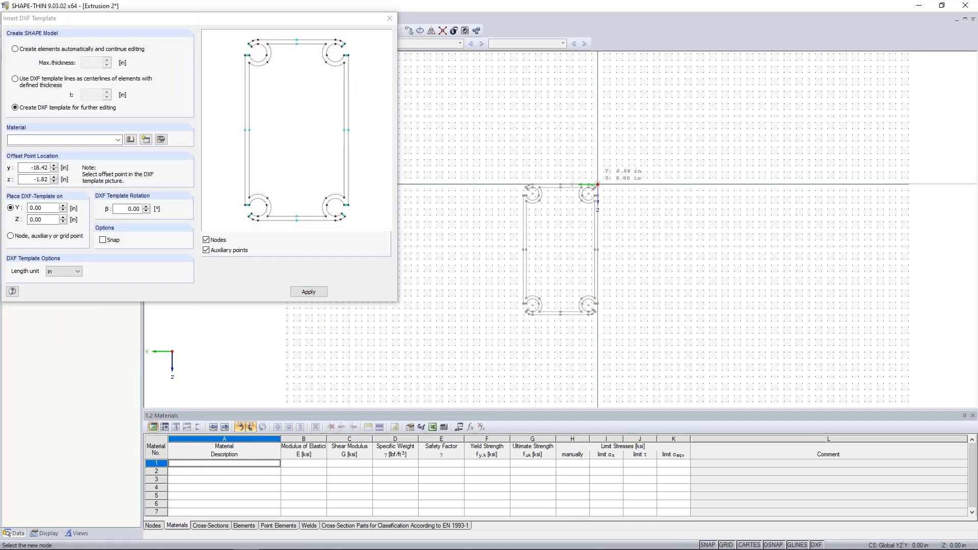
{"action": "left_click", "coordinate": [598, 184]}
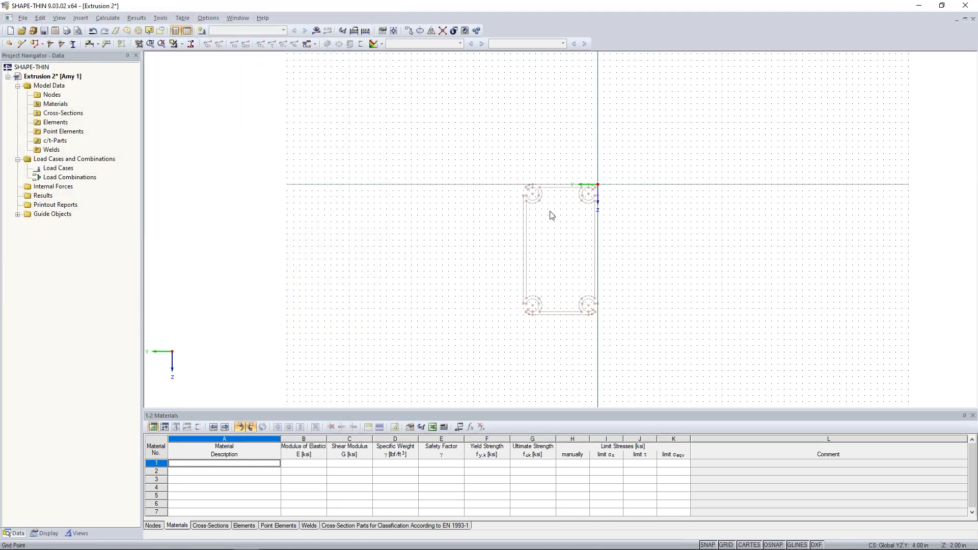
- Set center lines from the DXF template for the top flange, the upper-left circular corner and the left web
{"action": "scroll", "coordinate": [550, 212], "scroll_direction": "up", "scroll_amount": 4}
{"action": "scroll", "coordinate": [460, 162], "scroll_direction": "down", "scroll_amount": 2}
{"action": "scroll", "coordinate": [476, 174], "scroll_direction": "down", "scroll_amount": 1}
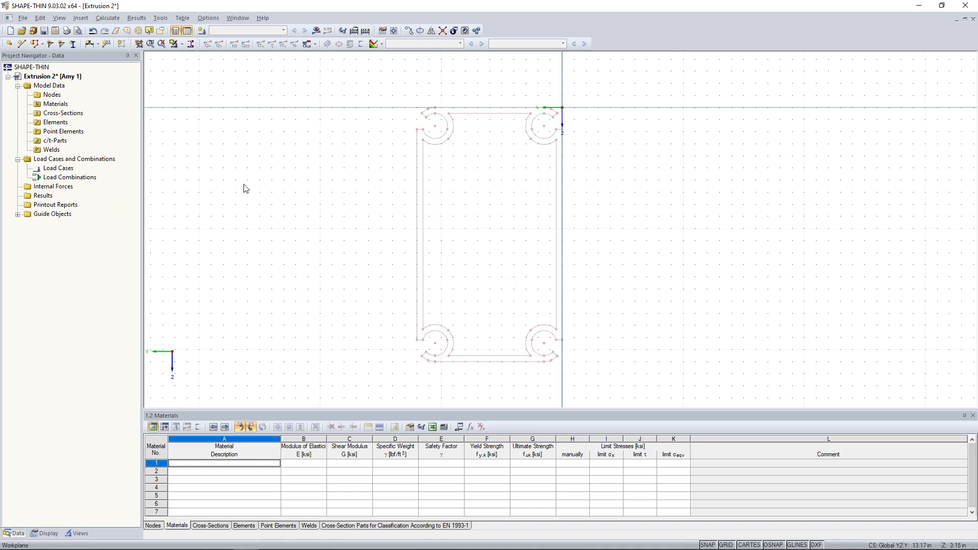
{"action": "left_click", "coordinate": [41, 19]}
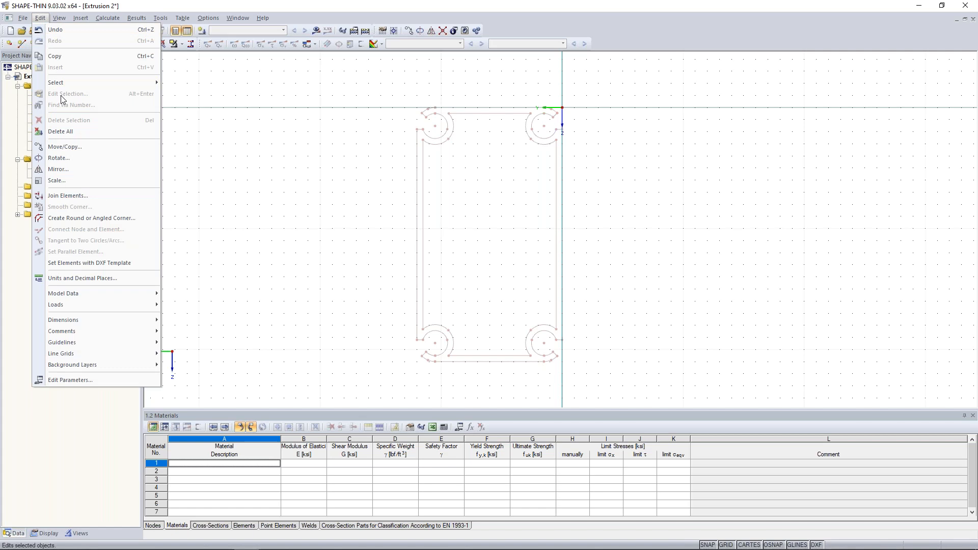
{"action": "left_click", "coordinate": [66, 262]}
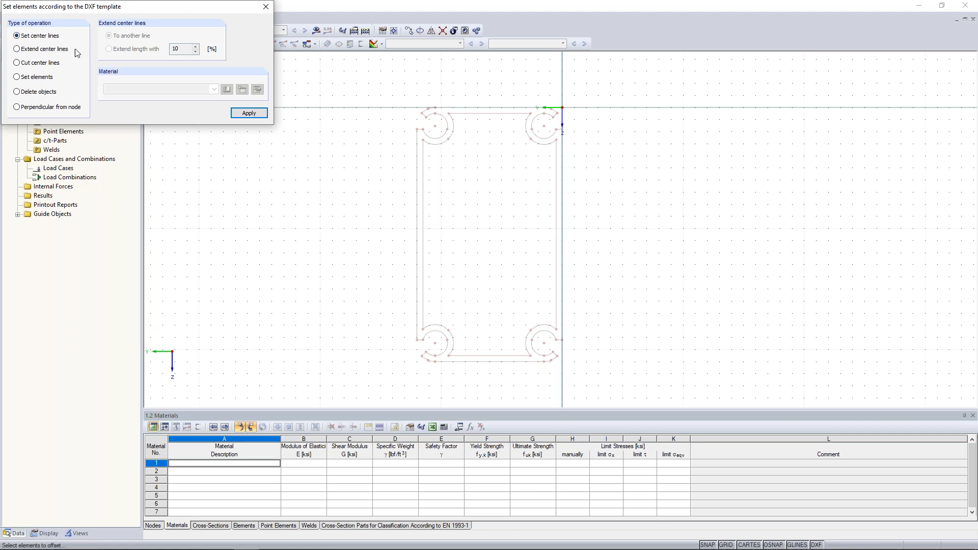
{"action": "scroll", "coordinate": [476, 171], "scroll_direction": "up", "scroll_amount": 2}
{"action": "scroll", "coordinate": [473, 162], "scroll_direction": "up", "scroll_amount": 1}
{"action": "left_click", "coordinate": [471, 150]}
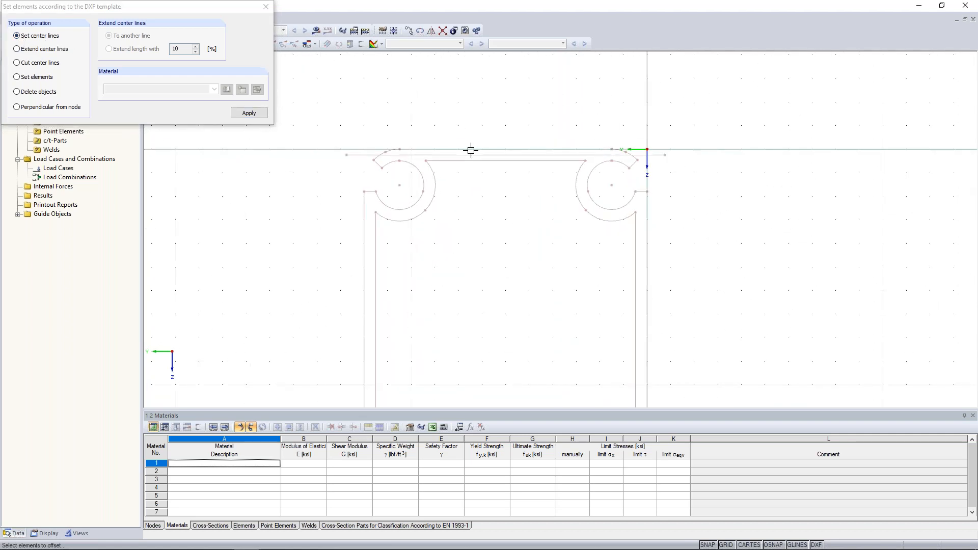
{"action": "left_click", "coordinate": [419, 171]}
{"action": "left_click", "coordinate": [364, 230]}
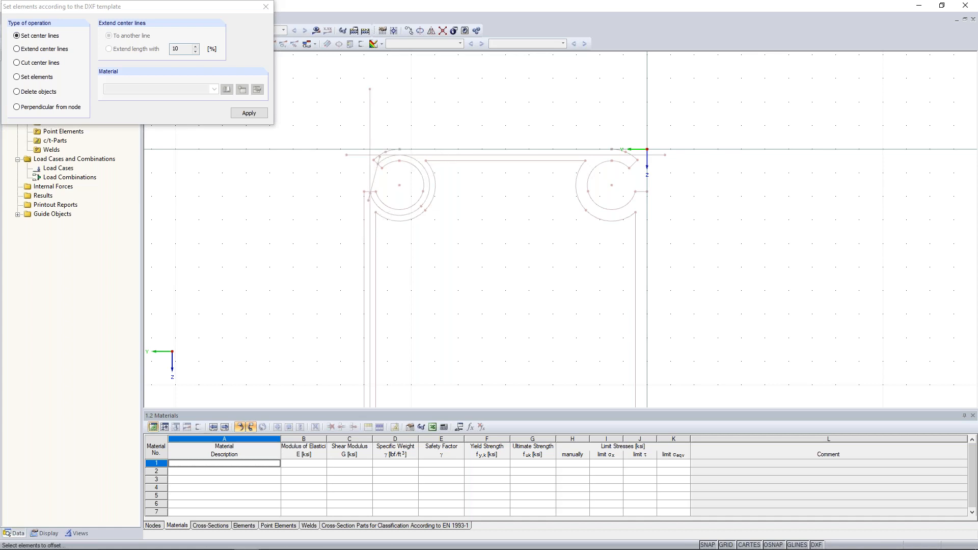
- Choose the Set elements operation and assign Aluminum 6061-T6-B209 (Sheet and Plate), Note 1 from the USA favorites as its material
{"action": "middle_click_drag", "start_coordinate": [343, 261], "coordinate": [347, 214]}
{"action": "scroll", "coordinate": [347, 213], "scroll_direction": "down", "scroll_amount": 2}
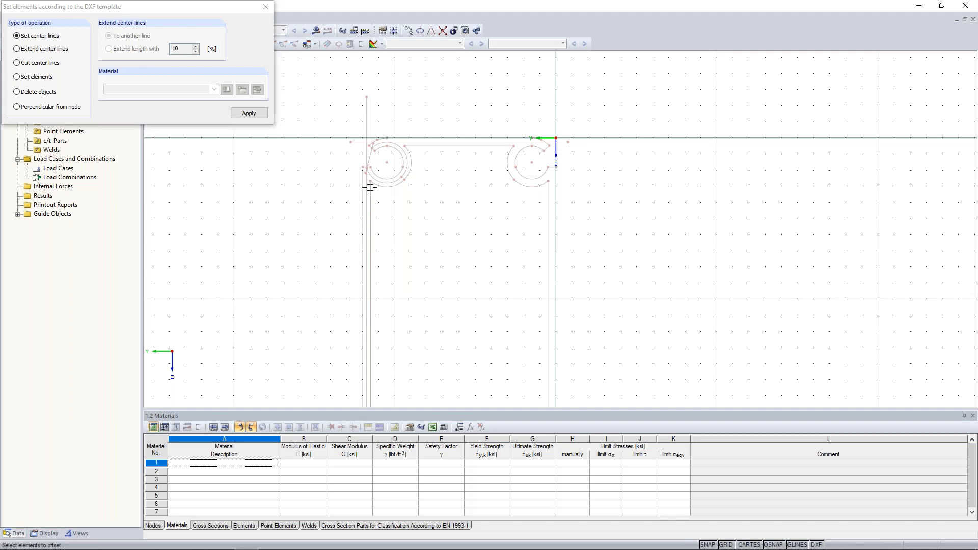
{"action": "left_click", "coordinate": [18, 78]}
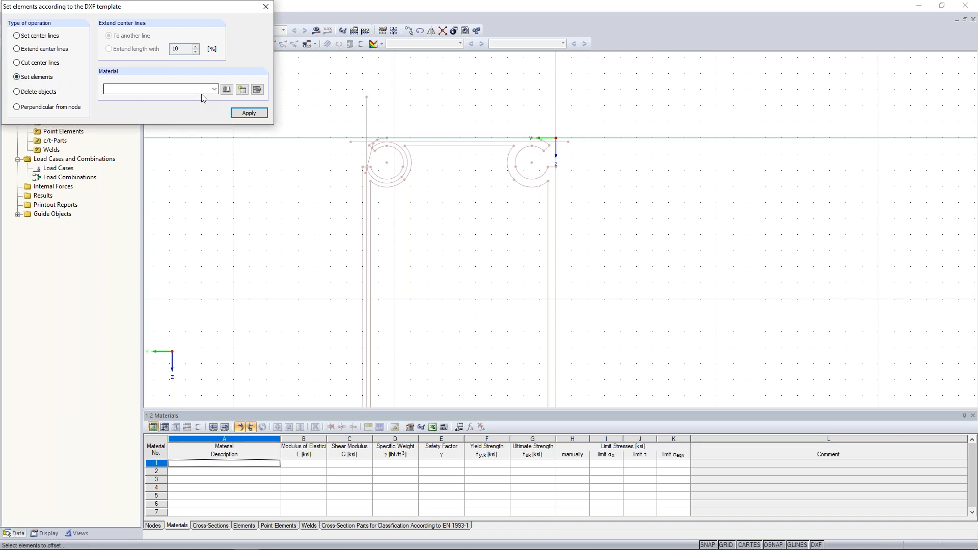
{"action": "left_click", "coordinate": [227, 90]}
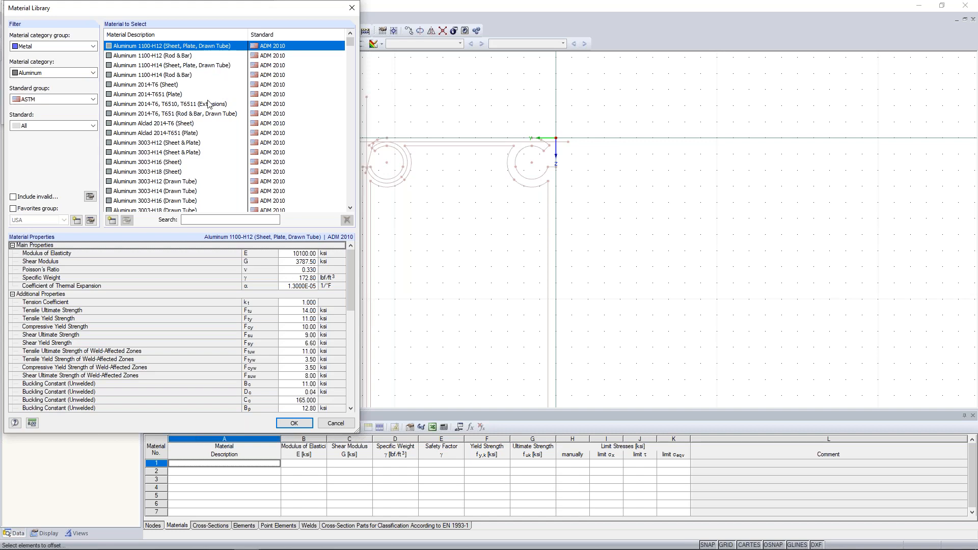
{"action": "scroll", "coordinate": [210, 104], "scroll_direction": "down", "scroll_amount": 10}
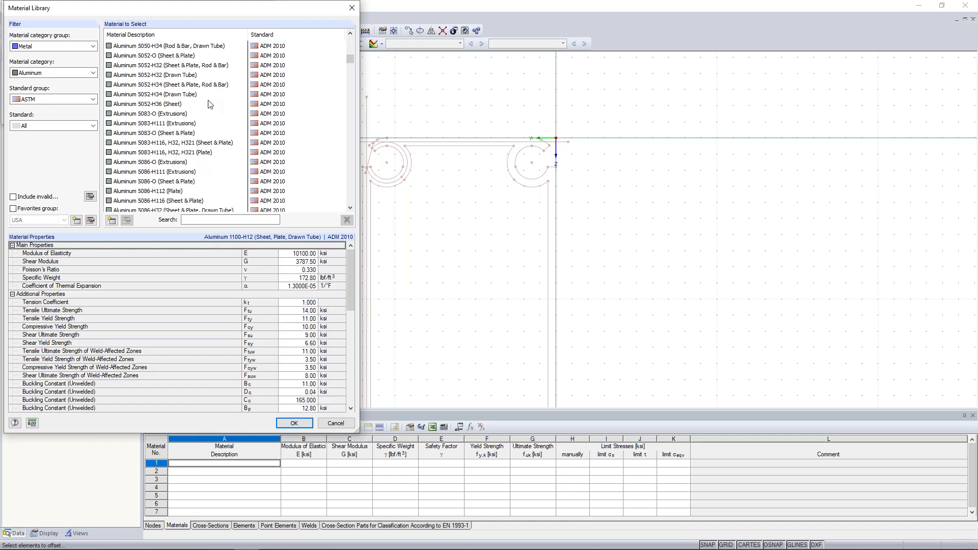
{"action": "left_click", "coordinate": [14, 209]}
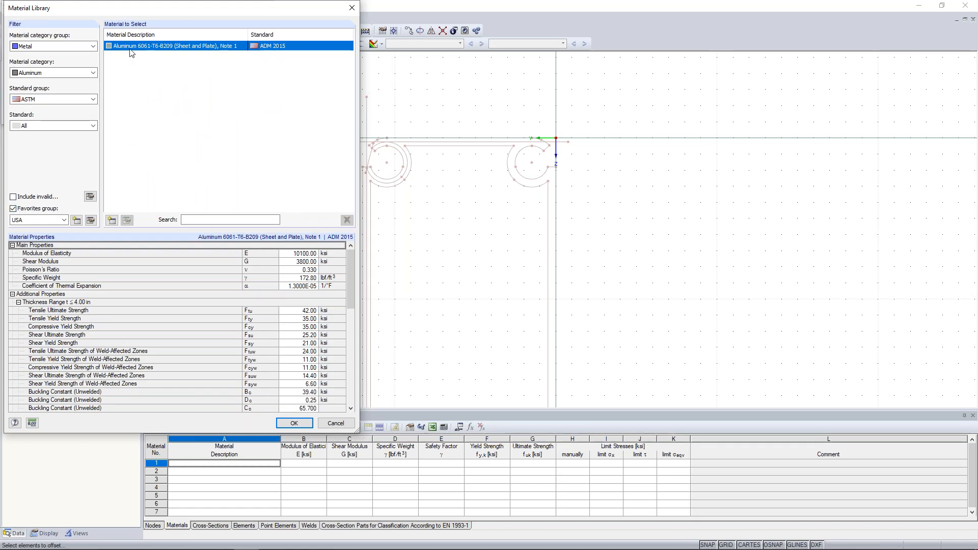
{"action": "left_click", "coordinate": [288, 422]}
- Set elements along the center lines of the top flange, the upper-left circular corner and the left web
{"action": "scroll", "coordinate": [489, 150], "scroll_direction": "up", "scroll_amount": 2}
{"action": "left_click", "coordinate": [479, 139]}
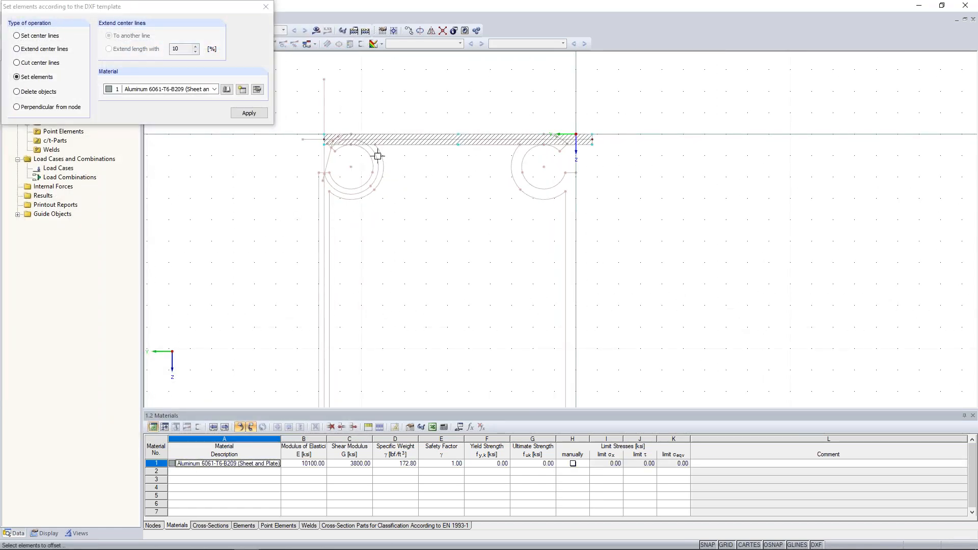
{"action": "left_click", "coordinate": [376, 157]}
{"action": "left_click", "coordinate": [325, 203]}
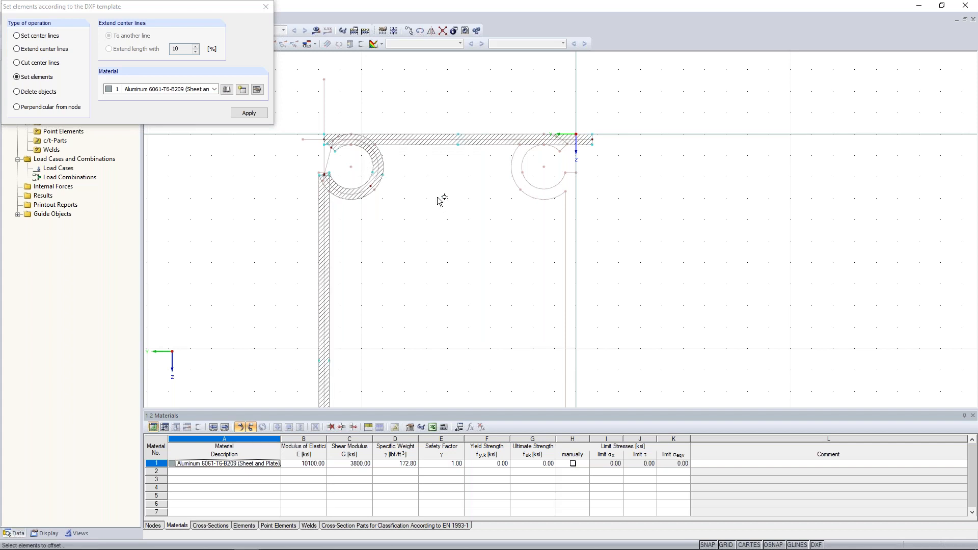
{"action": "key", "text": "Escape"}
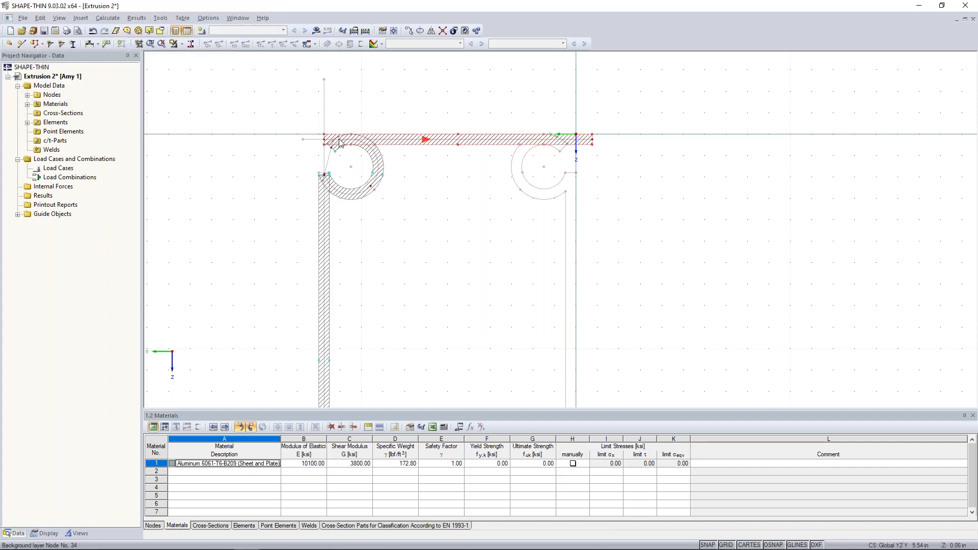
- Move the top flange's two end nodes to the crowns of the upper-left and upper-right circular corners
{"action": "scroll", "coordinate": [321, 139], "scroll_direction": "up", "scroll_amount": 5}
{"action": "left_click_drag", "start_coordinate": [321, 138], "coordinate": [382, 135]}
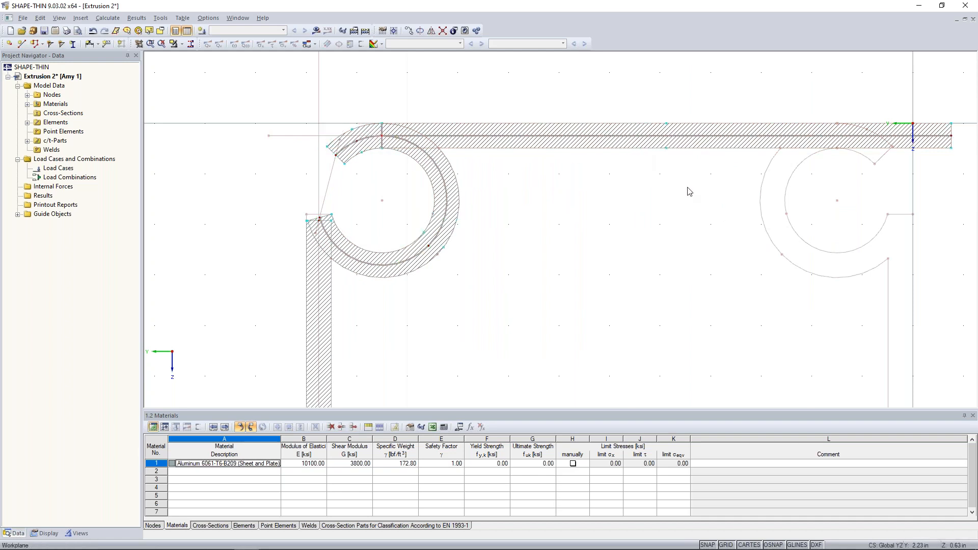
{"action": "scroll", "coordinate": [889, 148], "scroll_direction": "right", "scroll_amount": 2}
{"action": "left_click_drag", "start_coordinate": [817, 123], "coordinate": [768, 120]}
- Move the node joining the left web and circular corner up to the template's upper web edge
{"action": "middle_click_drag", "start_coordinate": [372, 278], "coordinate": [436, 273]}
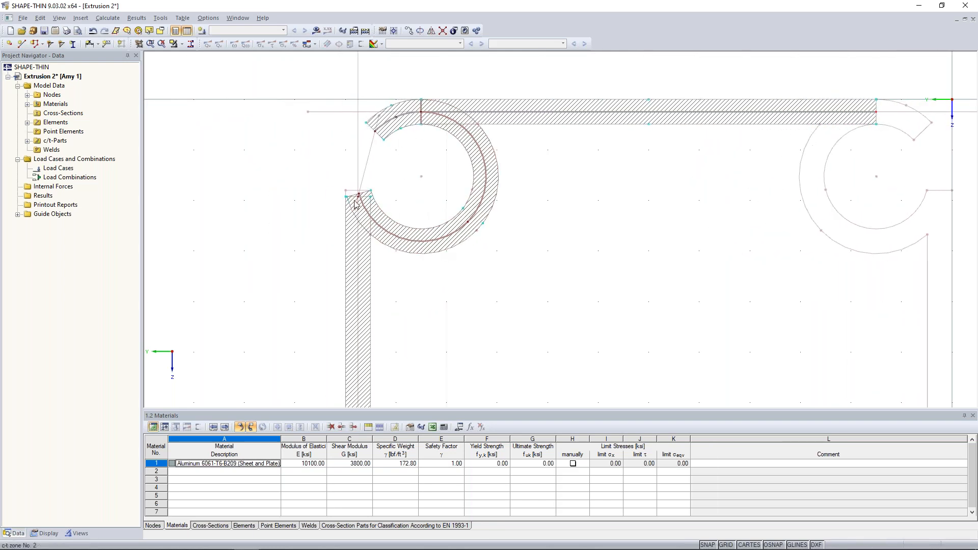
{"action": "scroll", "coordinate": [380, 193], "scroll_direction": "up", "scroll_amount": 4}
{"action": "left_click_drag", "start_coordinate": [382, 189], "coordinate": [379, 177]}
{"action": "scroll", "coordinate": [380, 178], "scroll_direction": "down", "scroll_amount": 3}
{"action": "scroll", "coordinate": [379, 179], "scroll_direction": "down", "scroll_amount": 2}
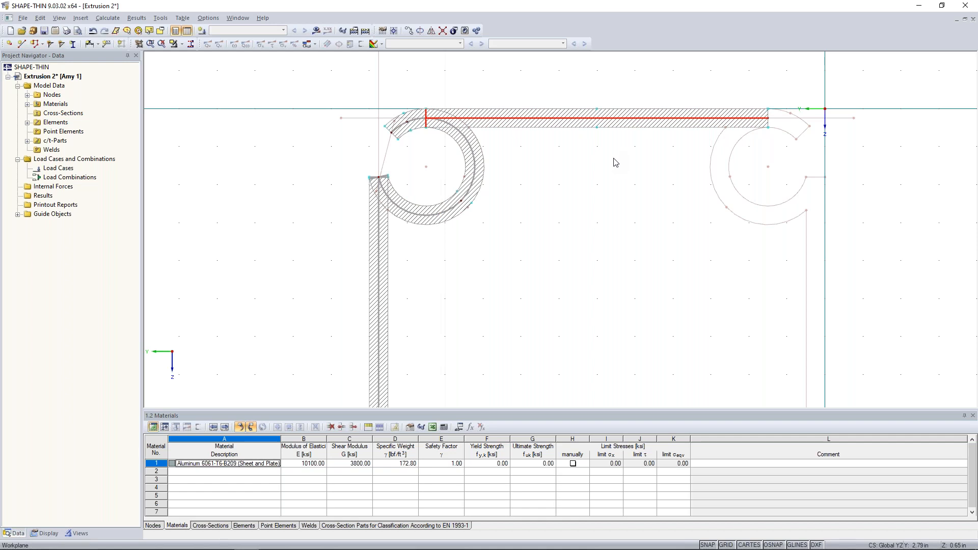
- Mirror a copy of the top flange and upper-left circular corner about a Y-parallel axis through the left web's midpoint
{"action": "scroll", "coordinate": [615, 162], "scroll_direction": "down", "scroll_amount": 3}
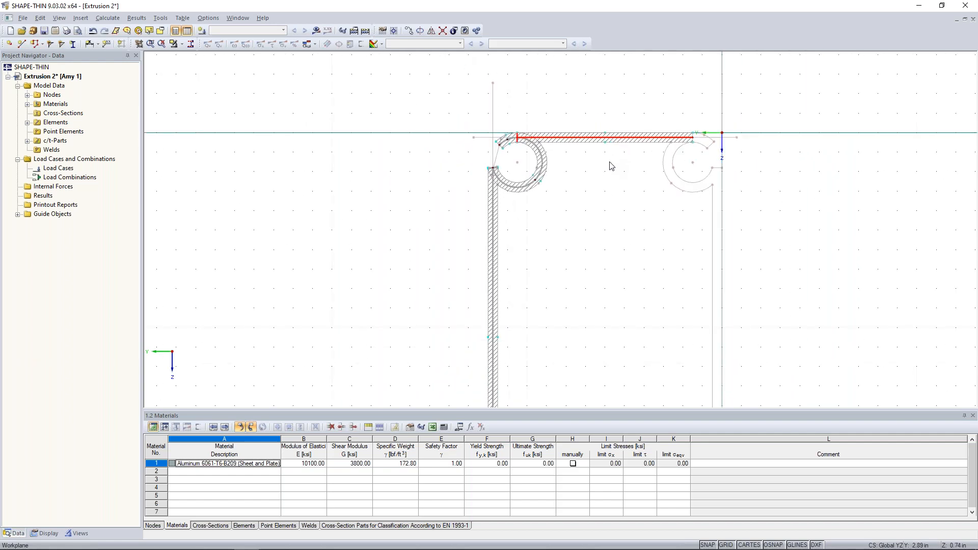
{"action": "scroll", "coordinate": [577, 208], "scroll_direction": "down", "scroll_amount": 1}
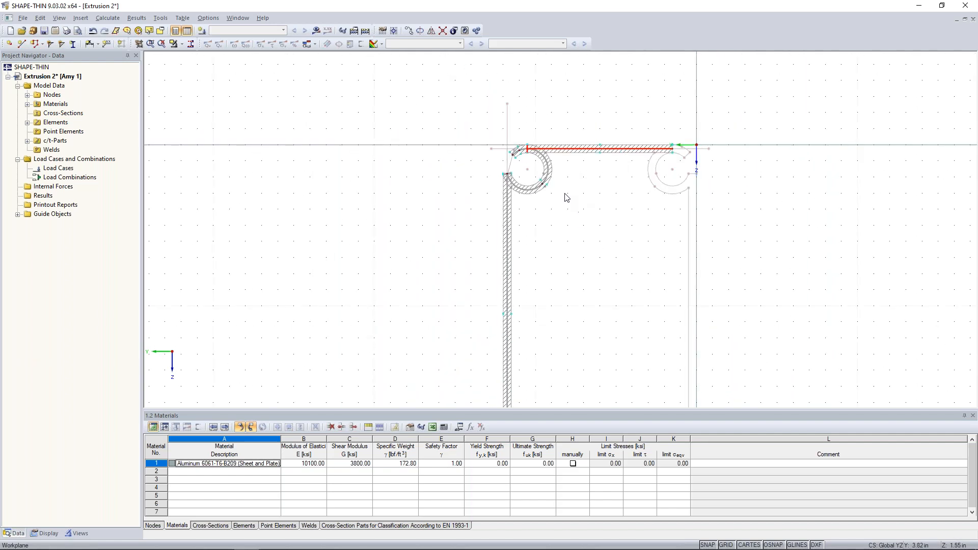
{"action": "left_click_drag", "start_coordinate": [468, 117], "coordinate": [719, 205]}
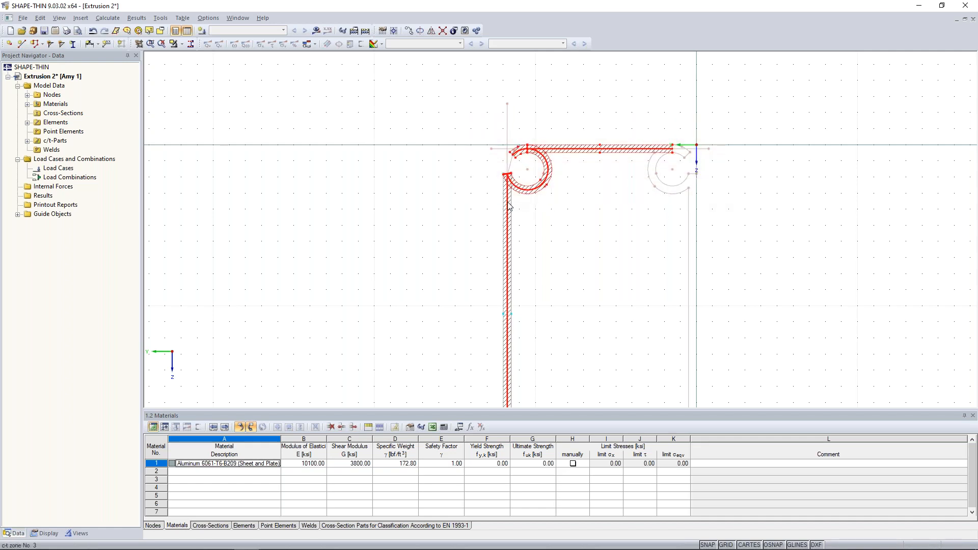
{"action": "left_click", "coordinate": [431, 31]}
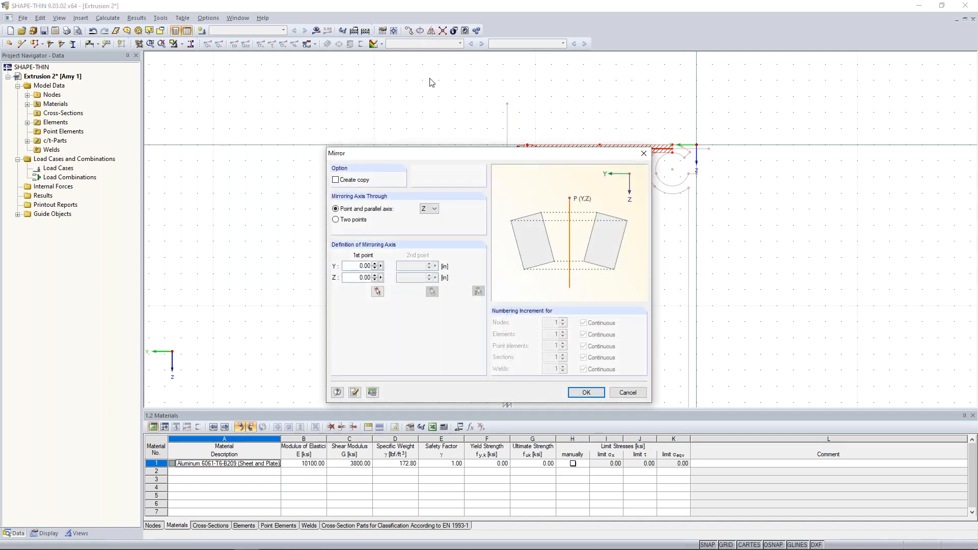
{"action": "left_click", "coordinate": [336, 180]}
{"action": "left_click", "coordinate": [430, 208]}
{"action": "left_click", "coordinate": [434, 222]}
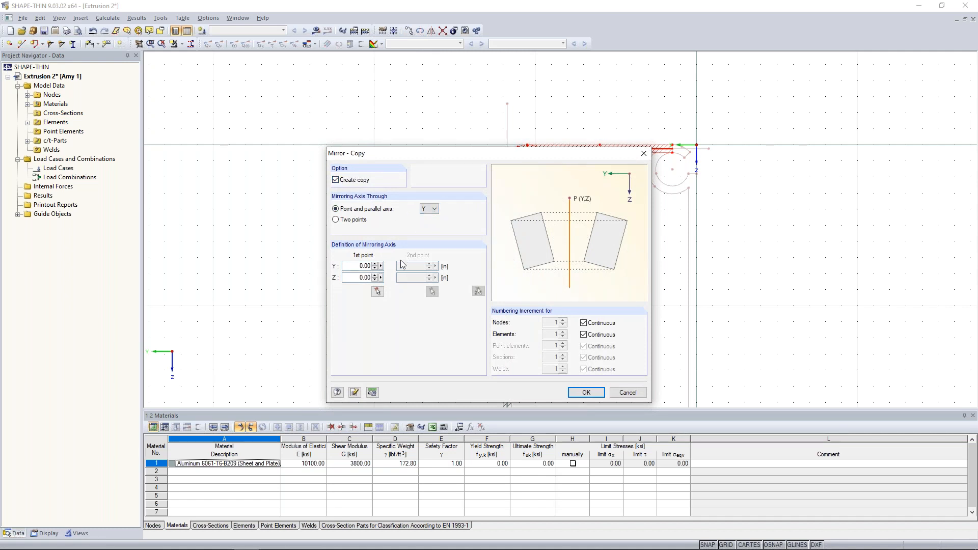
{"action": "left_click", "coordinate": [378, 291]}
{"action": "middle_click_drag", "start_coordinate": [449, 284], "coordinate": [428, 185]}
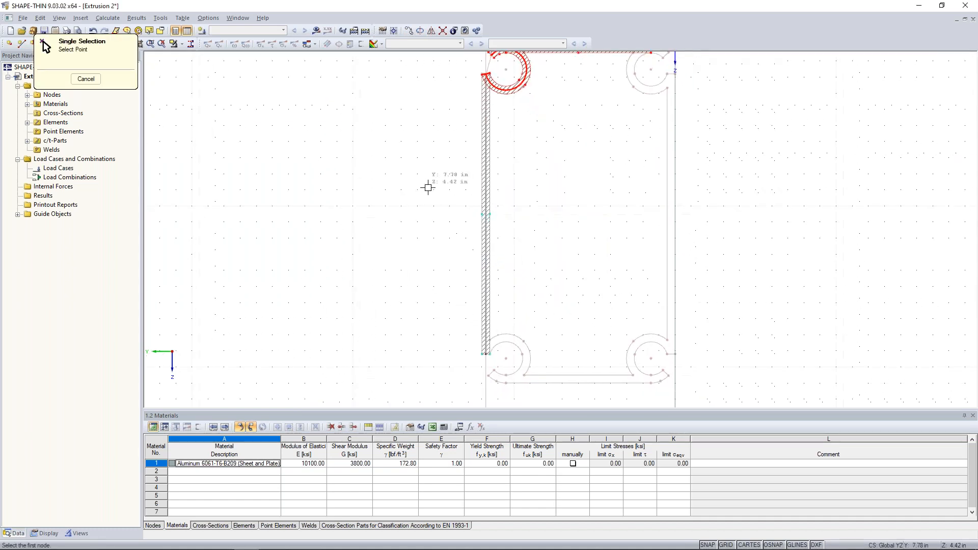
{"action": "left_click", "coordinate": [488, 209]}
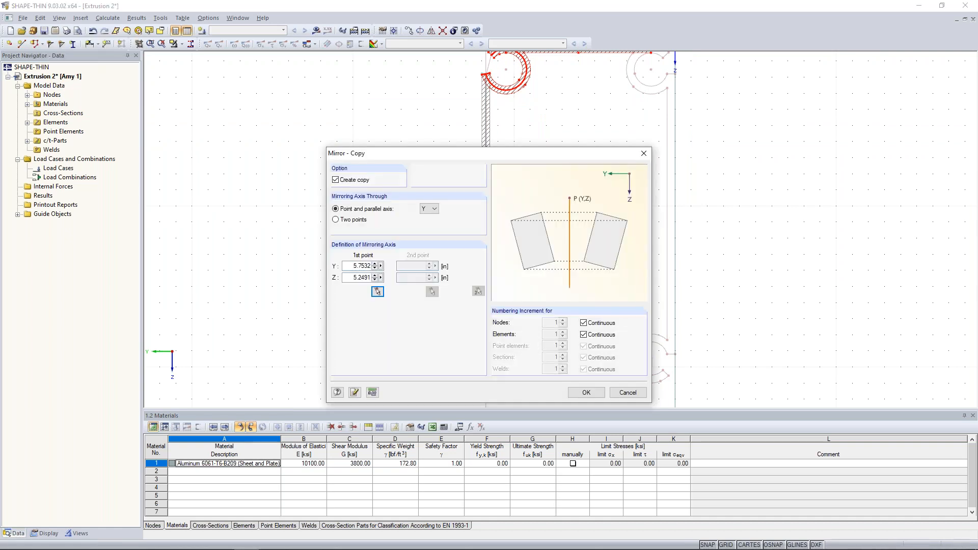
{"action": "left_click", "coordinate": [586, 393]}
{"action": "left_click", "coordinate": [579, 302]}
- Mirror a copy of the left web and both left circular corners about a Z-parallel axis through the top flange's midpoint
{"action": "scroll", "coordinate": [582, 305], "scroll_direction": "down", "scroll_amount": 1}
{"action": "left_click_drag", "start_coordinate": [490, 88], "coordinate": [565, 380]}
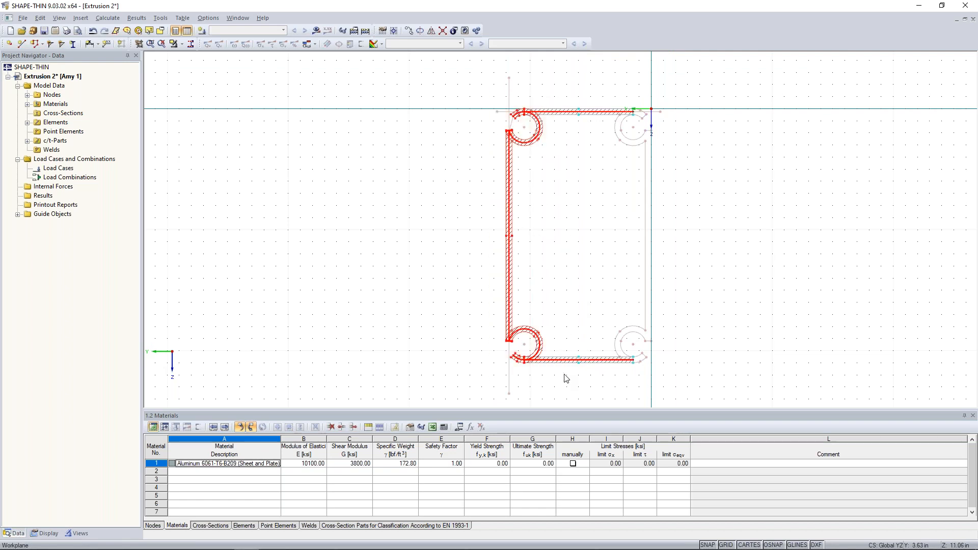
{"action": "left_click", "coordinate": [570, 112], "text": "ctrl"}
{"action": "left_click", "coordinate": [568, 355], "text": "ctrl"}
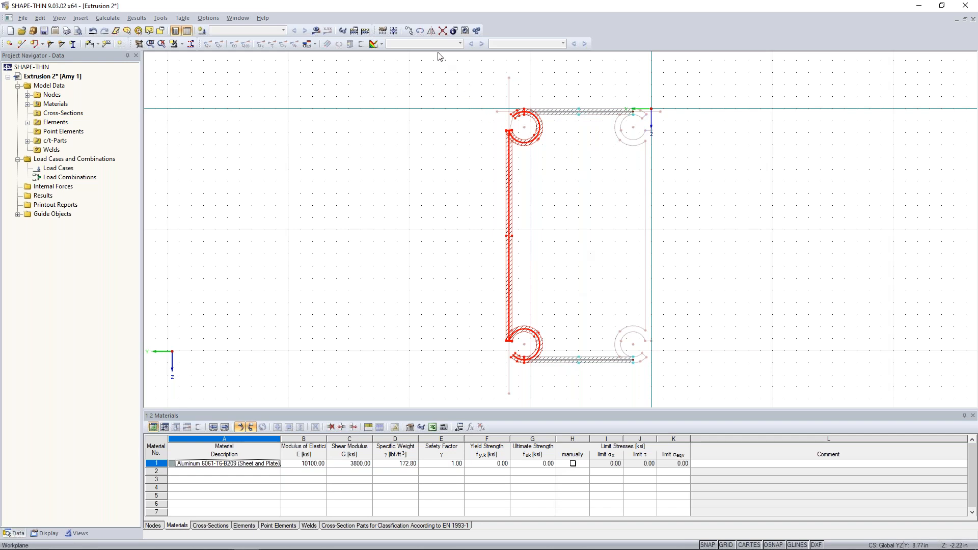
{"action": "left_click", "coordinate": [431, 31]}
{"action": "left_click", "coordinate": [430, 209]}
{"action": "left_click", "coordinate": [431, 224]}
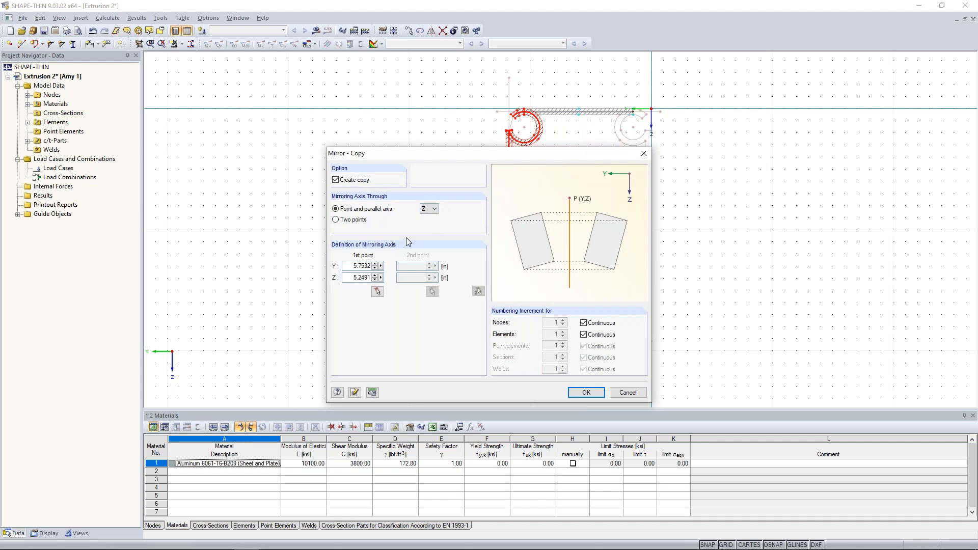
{"action": "left_click", "coordinate": [378, 291]}
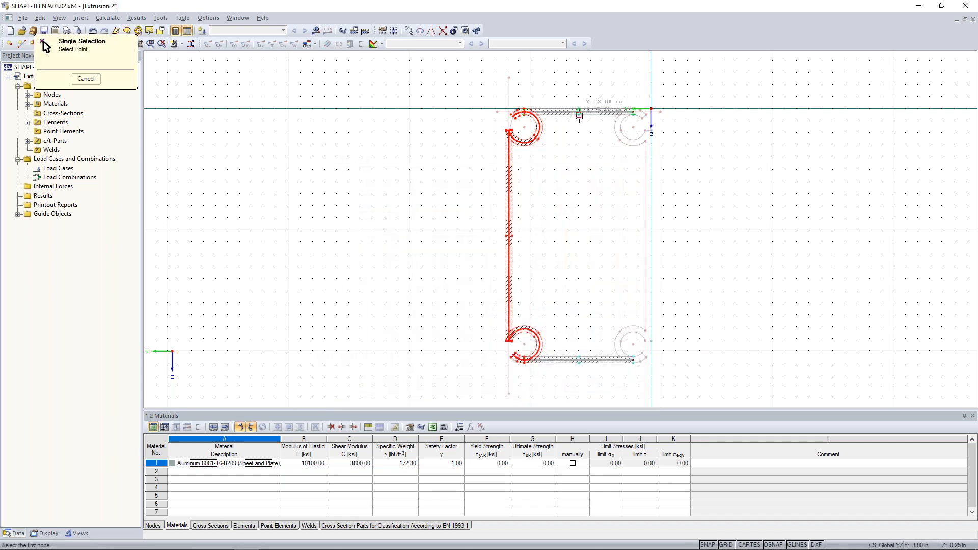
{"action": "left_click", "coordinate": [579, 112]}
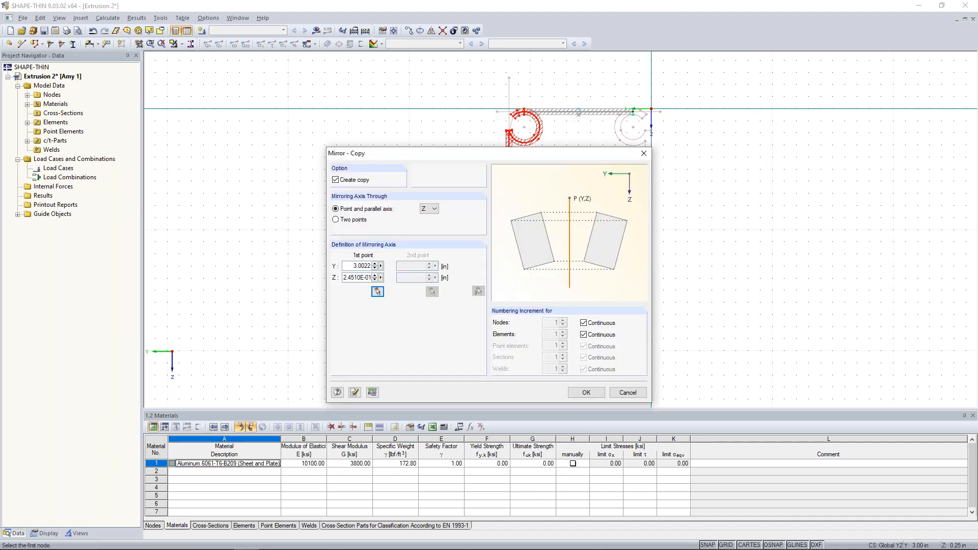
{"action": "left_click", "coordinate": [584, 392]}
- Delete the c/t-parts assigned to the four circular corners, keeping those of the flanges and webs
{"action": "middle_click_drag", "start_coordinate": [688, 260], "coordinate": [627, 258]}
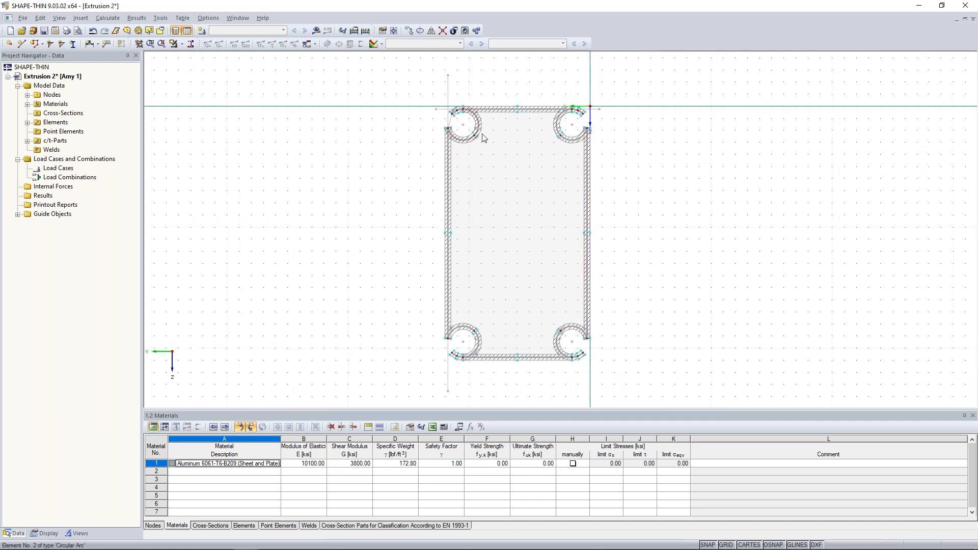
{"action": "scroll", "coordinate": [486, 140], "scroll_direction": "up", "scroll_amount": 2}
{"action": "scroll", "coordinate": [510, 172], "scroll_direction": "up", "scroll_amount": 1}
{"action": "middle_click_drag", "start_coordinate": [510, 171], "coordinate": [507, 225]}
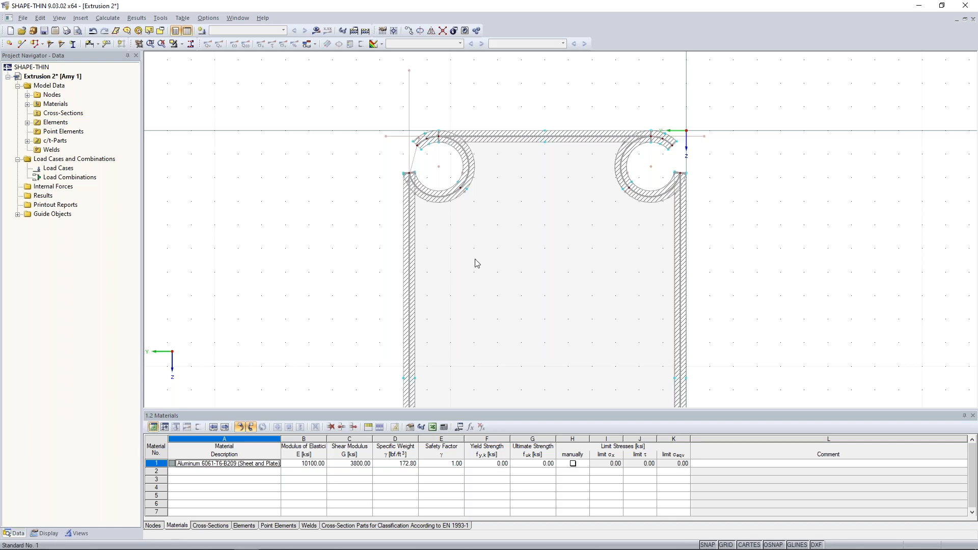
{"action": "left_click", "coordinate": [442, 200]}
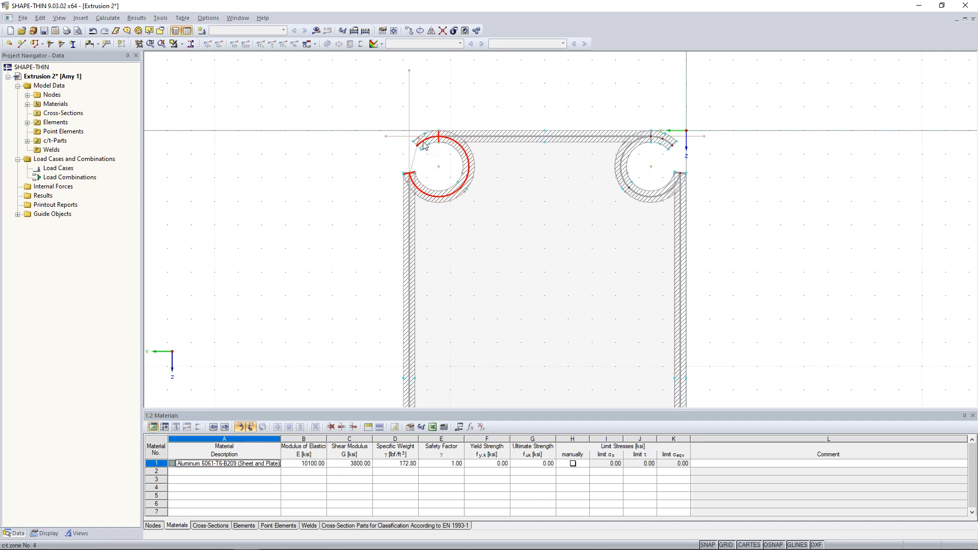
{"action": "left_click", "coordinate": [620, 164], "text": "ctrl"}
{"action": "left_click", "coordinate": [660, 138], "text": "ctrl"}
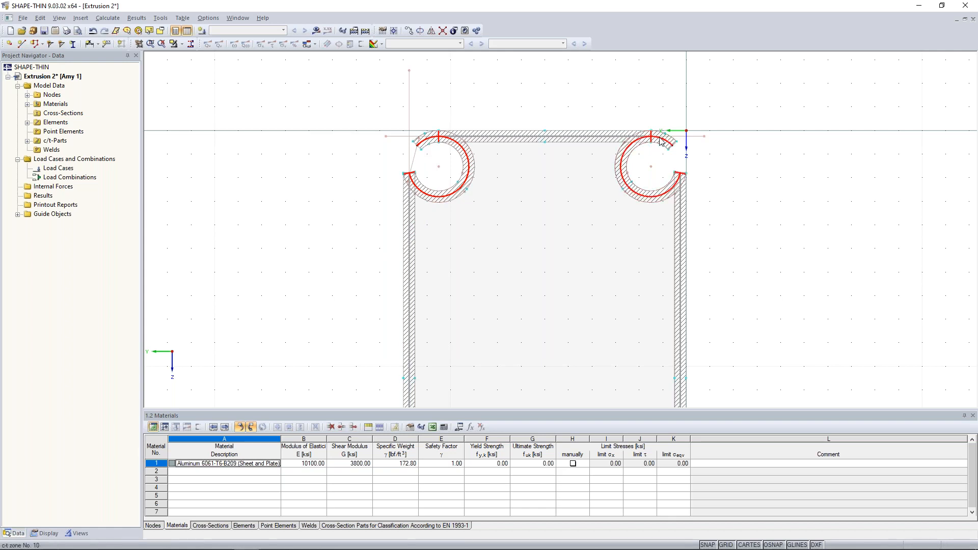
{"action": "middle_click_drag", "start_coordinate": [609, 340], "coordinate": [624, 198]}
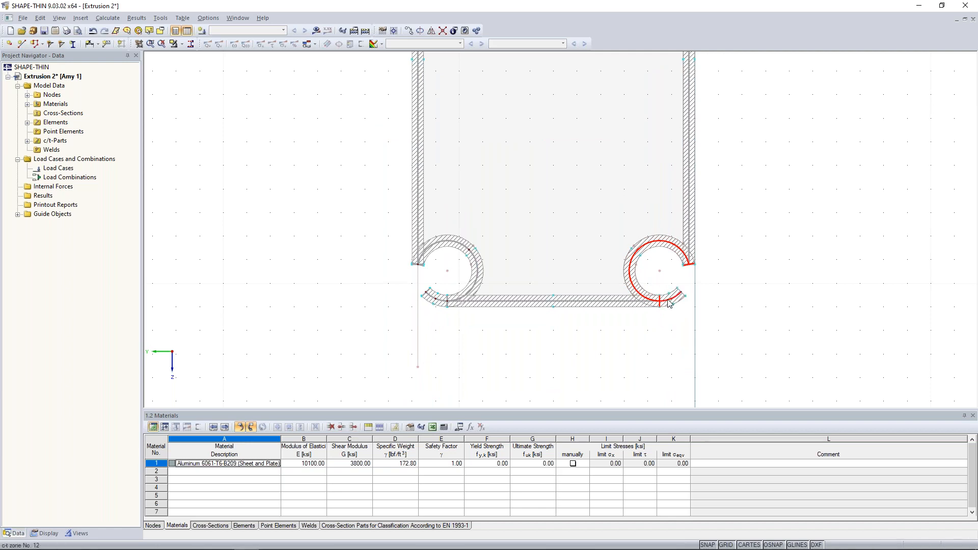
{"action": "left_click", "coordinate": [467, 289], "text": "ctrl"}
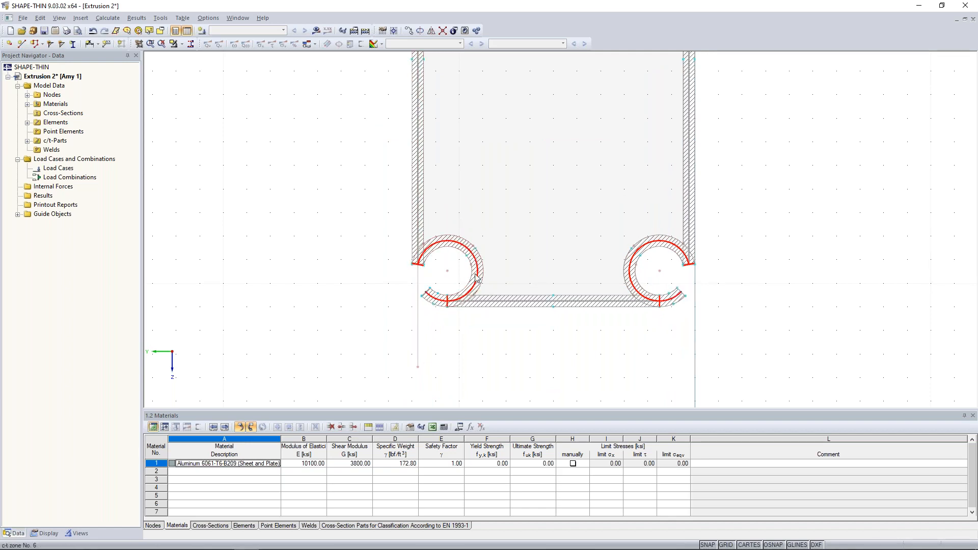
{"action": "left_click", "coordinate": [535, 229]}
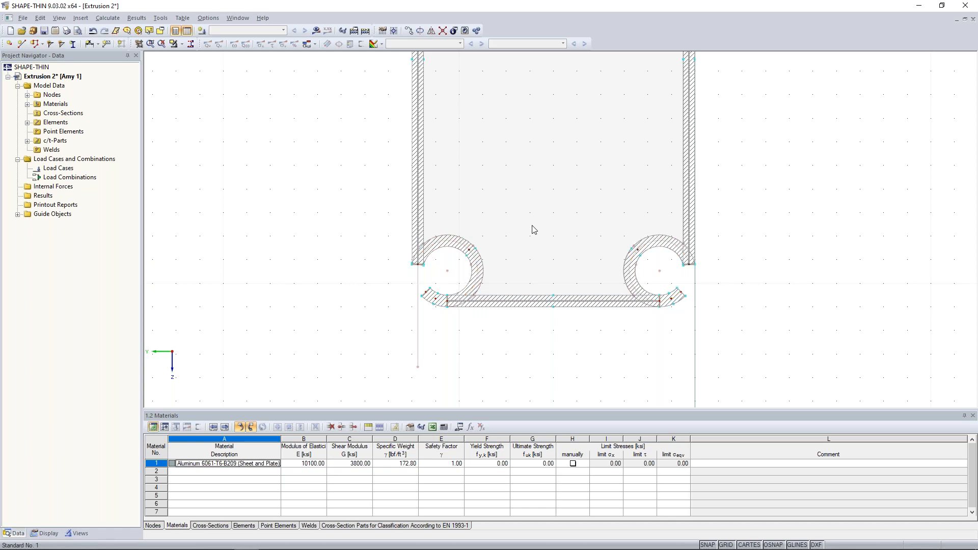
- Try to calculate the cross-section's results
{"action": "left_click", "coordinate": [529, 302]}
{"action": "scroll", "coordinate": [534, 232], "scroll_direction": "down", "scroll_amount": 4}
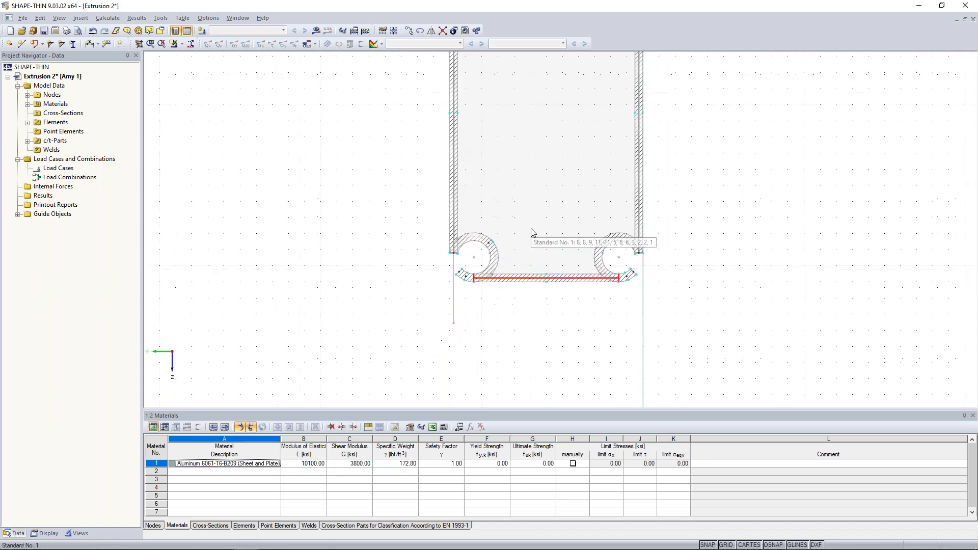
{"action": "middle_click_drag", "start_coordinate": [533, 233], "coordinate": [485, 254]}
{"action": "scroll", "coordinate": [484, 254], "scroll_direction": "up", "scroll_amount": 2}
{"action": "left_click", "coordinate": [669, 291]}
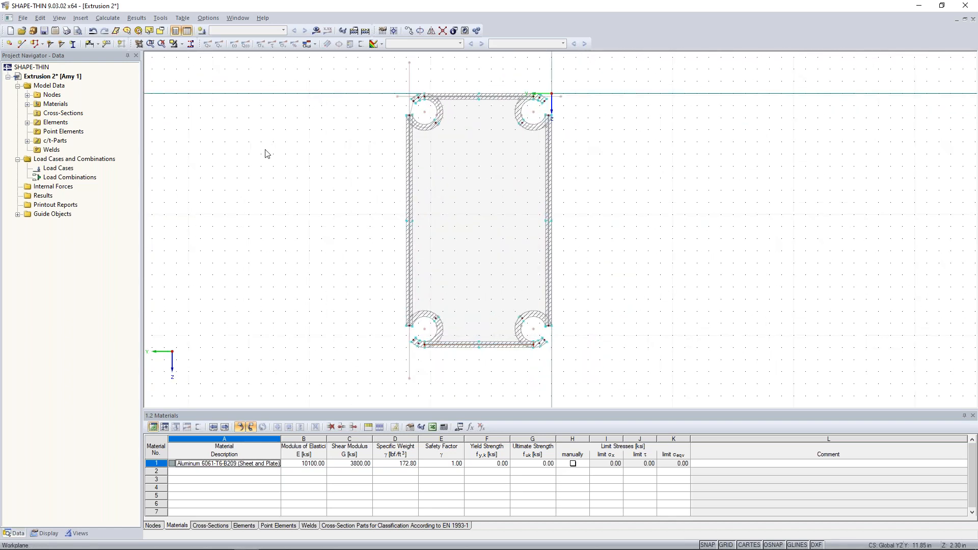
{"action": "left_click", "coordinate": [316, 31]}
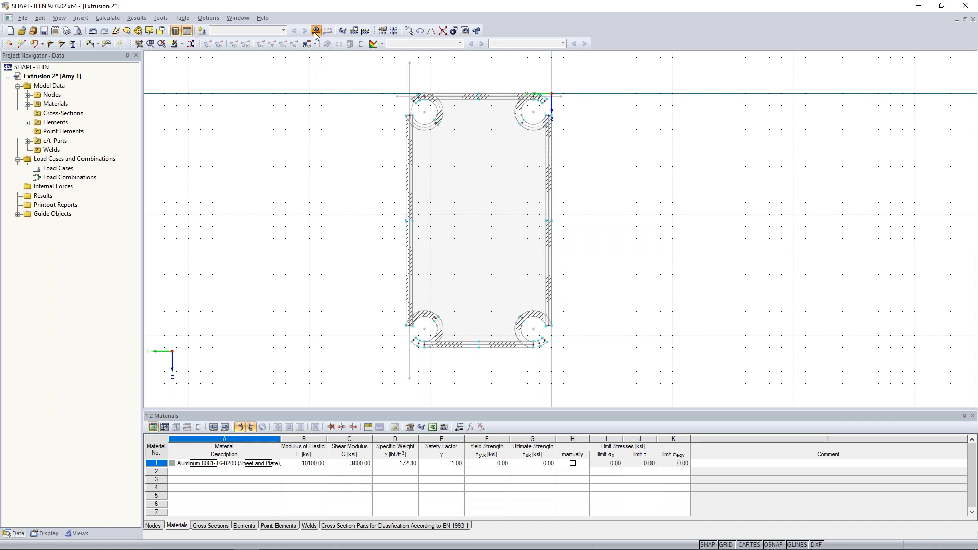
{"action": "left_click", "coordinate": [471, 297]}
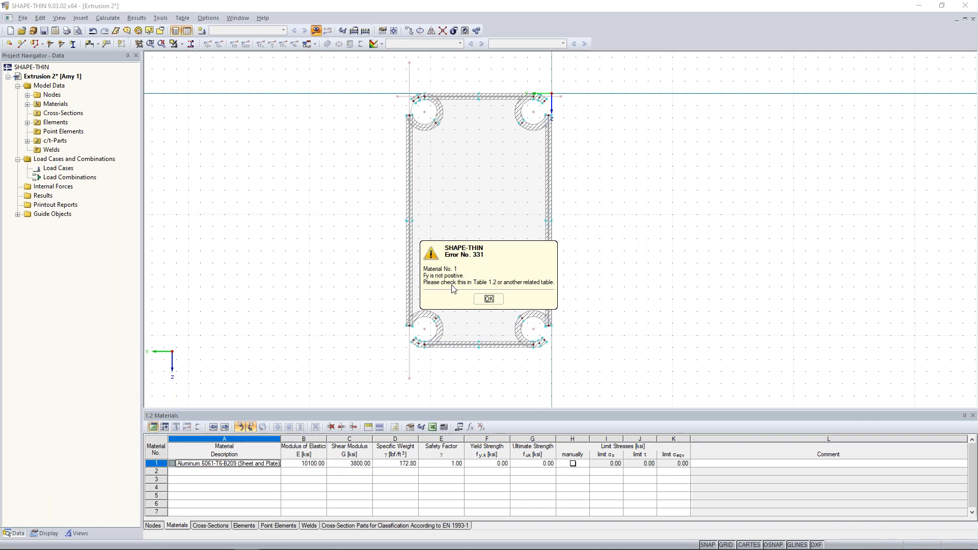
{"action": "left_click", "coordinate": [487, 299]}
- Set the aluminum material's yield strength to 35 ksi and its ultimate strength to 42 ksi
{"action": "left_click_drag", "start_coordinate": [462, 410], "coordinate": [468, 294]}
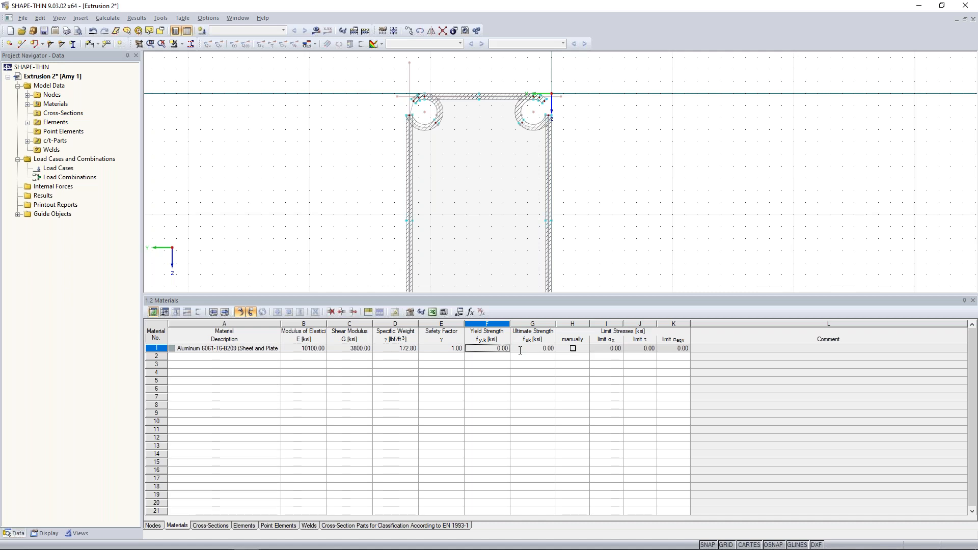
{"action": "left_click", "coordinate": [492, 348]}
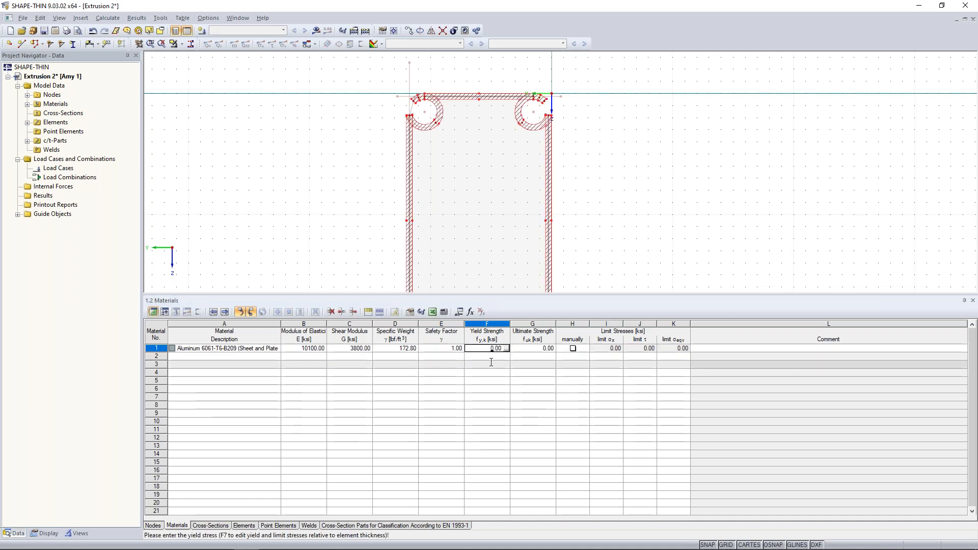
{"action": "type", "text": "35.0"}
{"action": "key", "text": "Tab"}
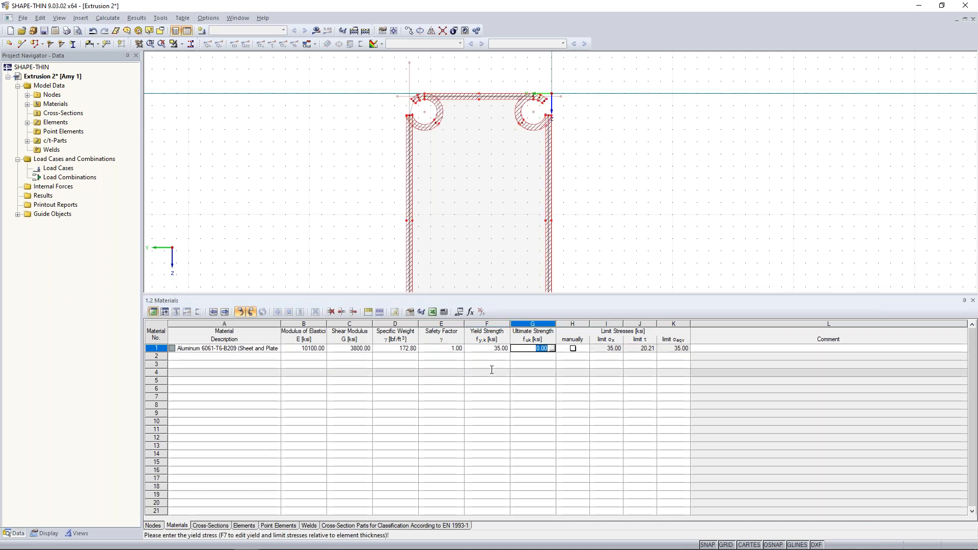
{"action": "type", "text": "42"}
{"action": "left_click", "coordinate": [631, 245]}
{"action": "left_click_drag", "start_coordinate": [600, 294], "coordinate": [598, 374]}
- Calculate the cross-section without a load case and review its area, inertia, torsion and section modulus values
{"action": "left_click", "coordinate": [316, 30]}
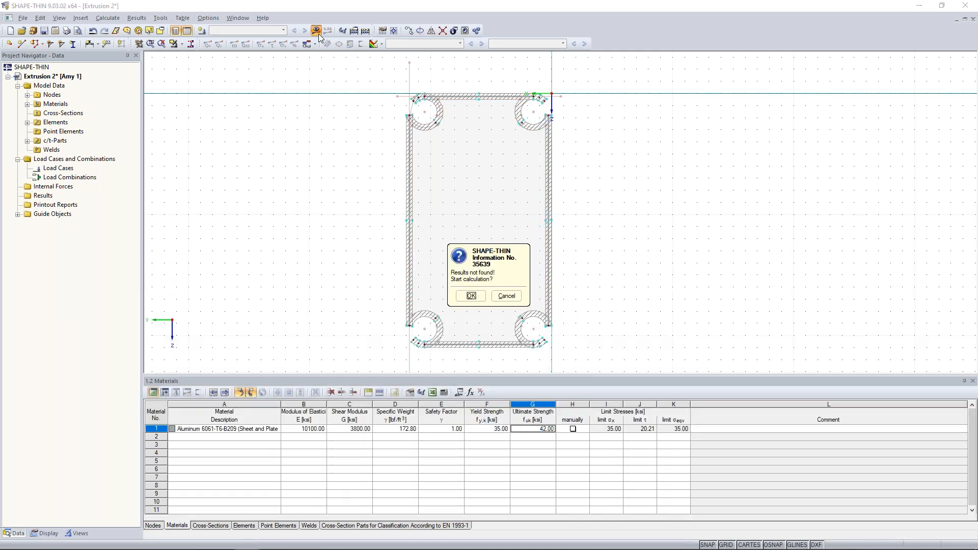
{"action": "left_click", "coordinate": [467, 294]}
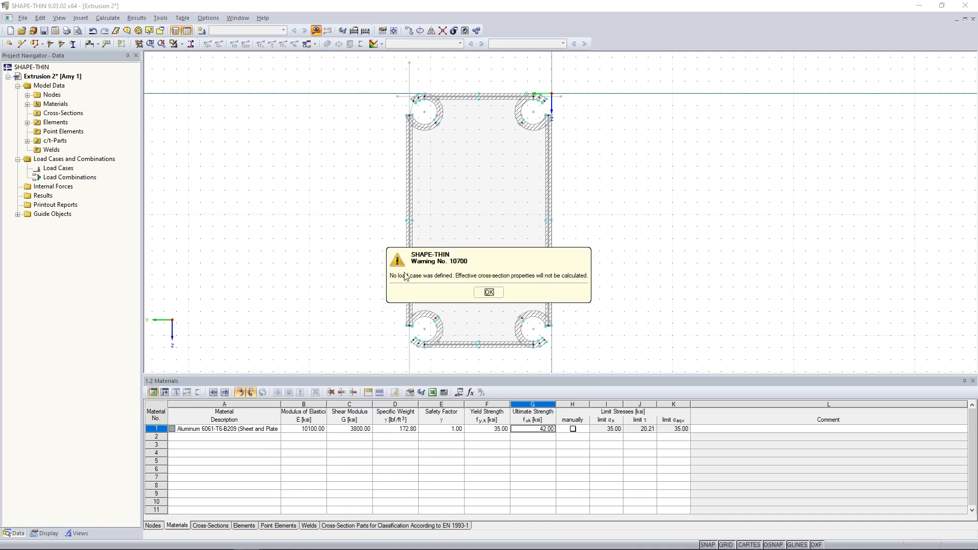
{"action": "left_click", "coordinate": [489, 292]}
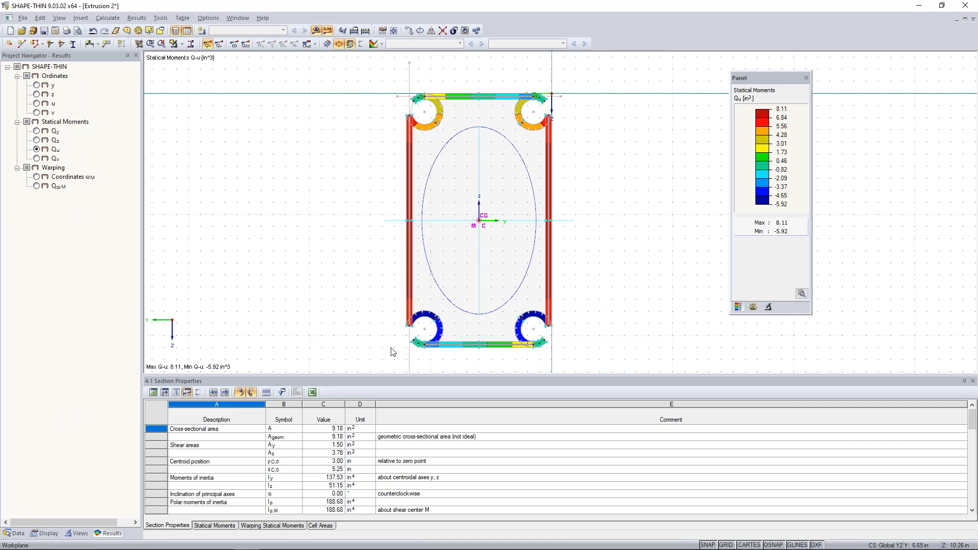
{"action": "middle_click_drag", "start_coordinate": [399, 329], "coordinate": [450, 290]}
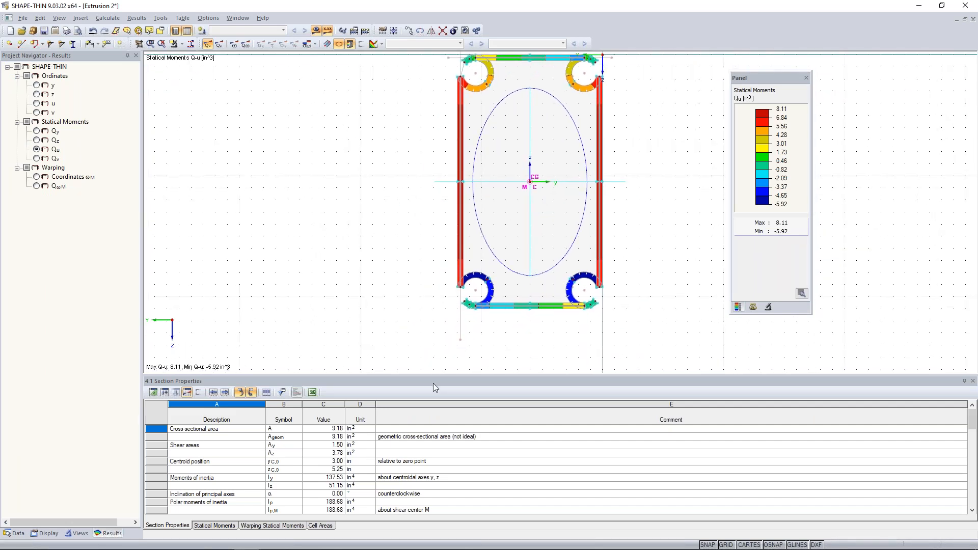
{"action": "left_click_drag", "start_coordinate": [433, 376], "coordinate": [449, 241]}
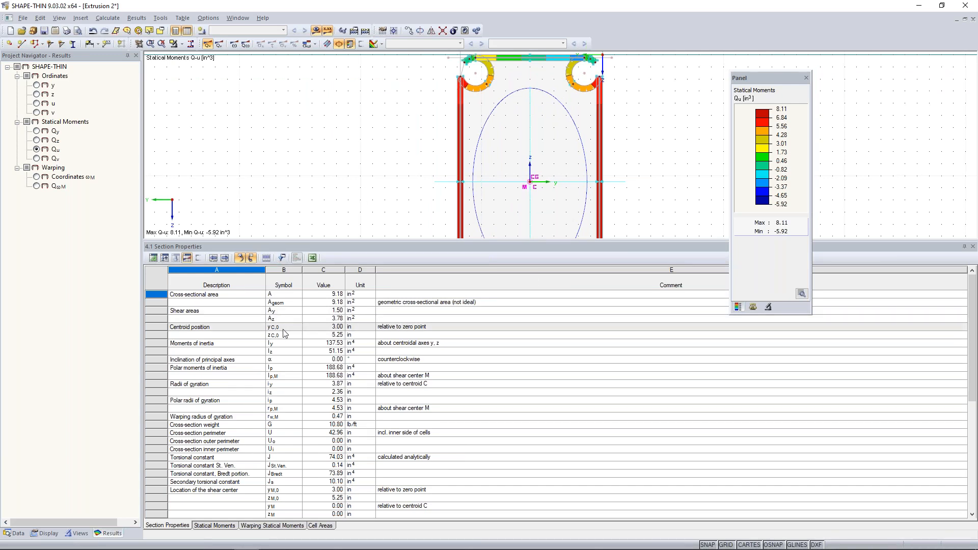
{"action": "scroll", "coordinate": [283, 329], "scroll_direction": "down", "scroll_amount": 4}
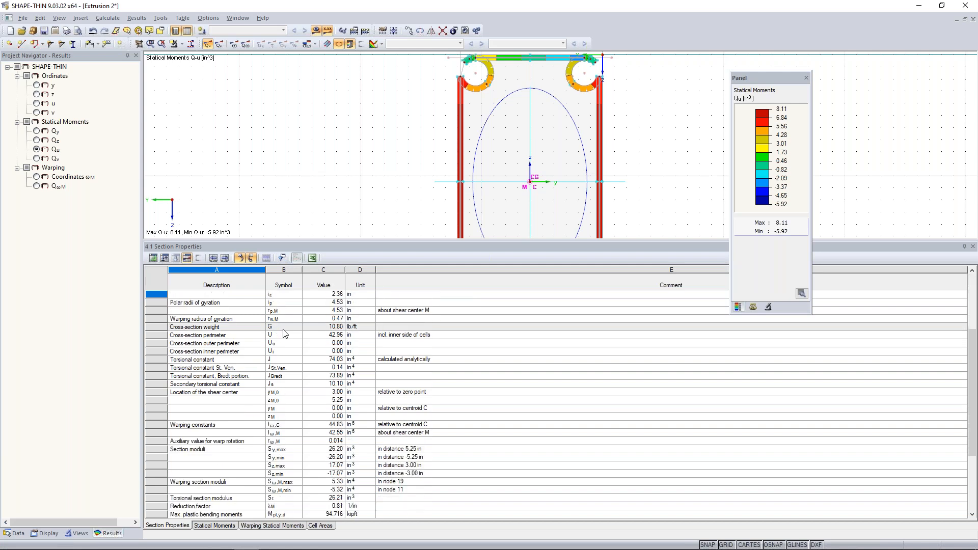
{"action": "scroll", "coordinate": [294, 446], "scroll_direction": "down", "scroll_amount": 2}
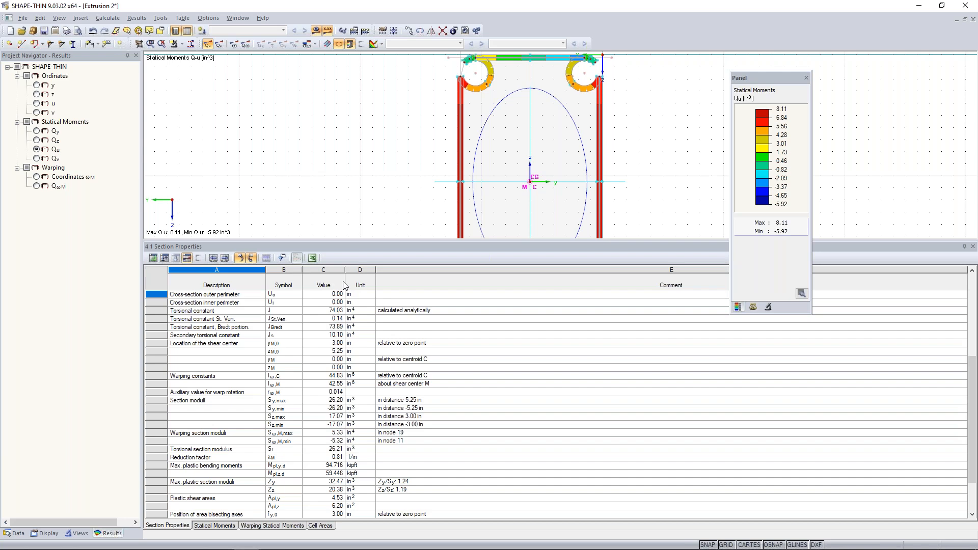
{"action": "left_click_drag", "start_coordinate": [347, 240], "coordinate": [351, 348]}
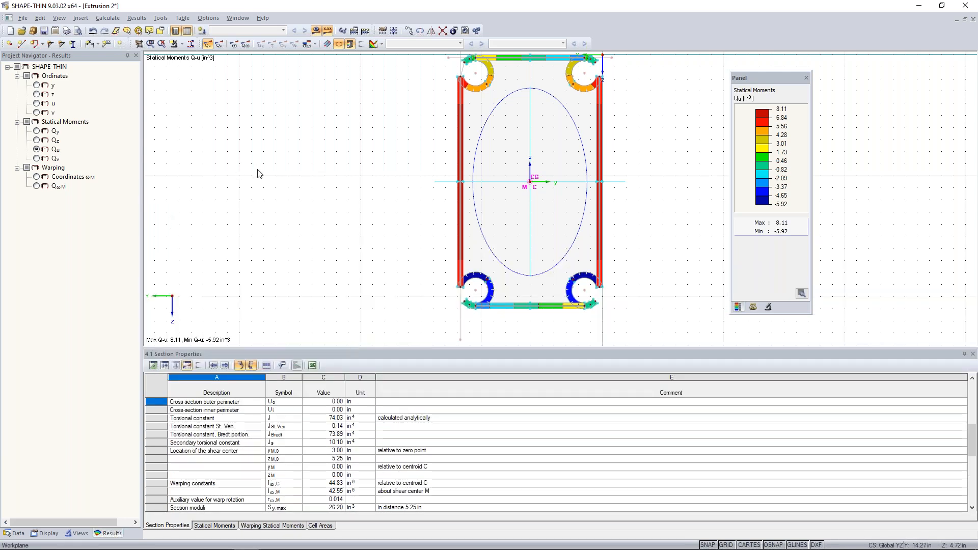
- Save the calculated Extrusion 2 cross-section
{"action": "left_click", "coordinate": [44, 31]}
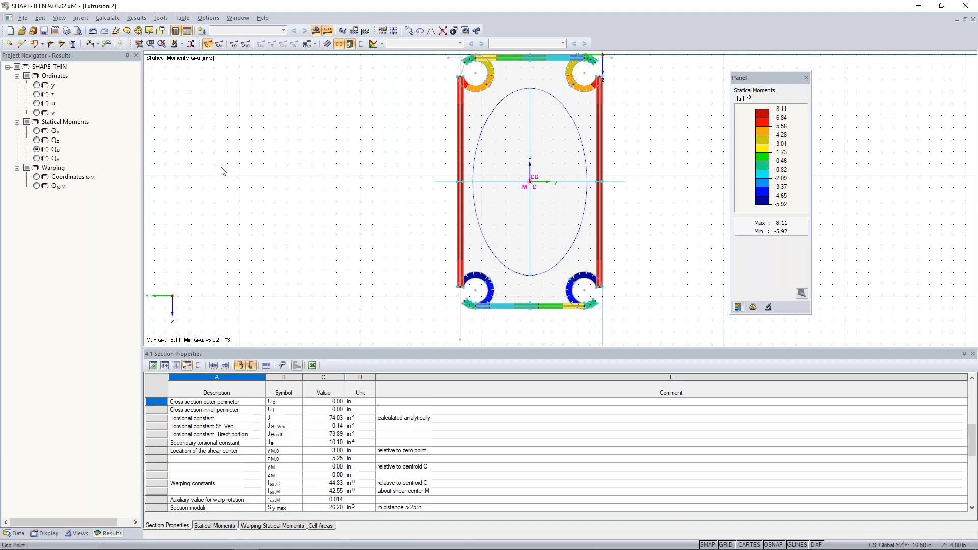
{"action": "scroll", "coordinate": [338, 206], "scroll_direction": "down", "scroll_amount": 2}
{"action": "middle_click_drag", "start_coordinate": [349, 212], "coordinate": [345, 224]}
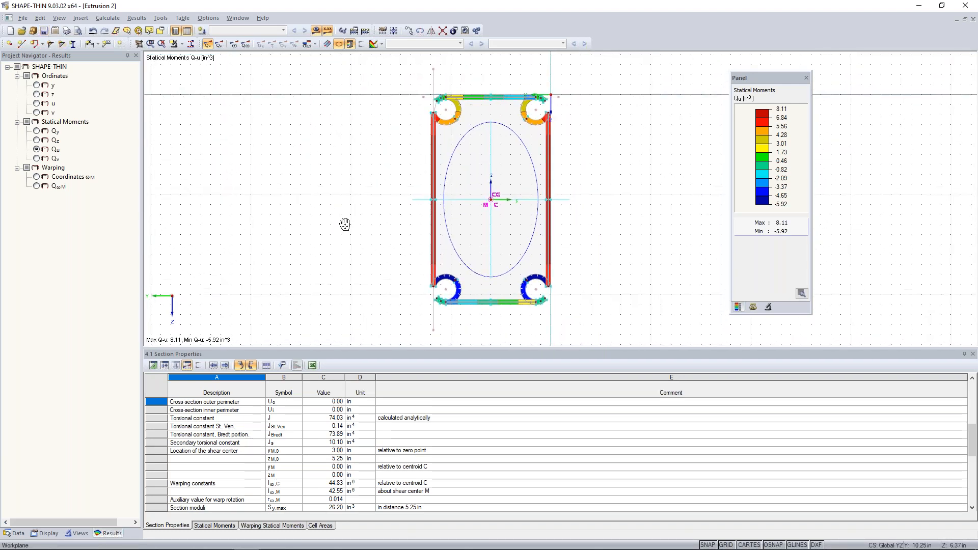
- Switch to the ADM 2020 (1) model in RFEM and set the work plane to YZ
{"action": "key", "text": "super+Tab"}
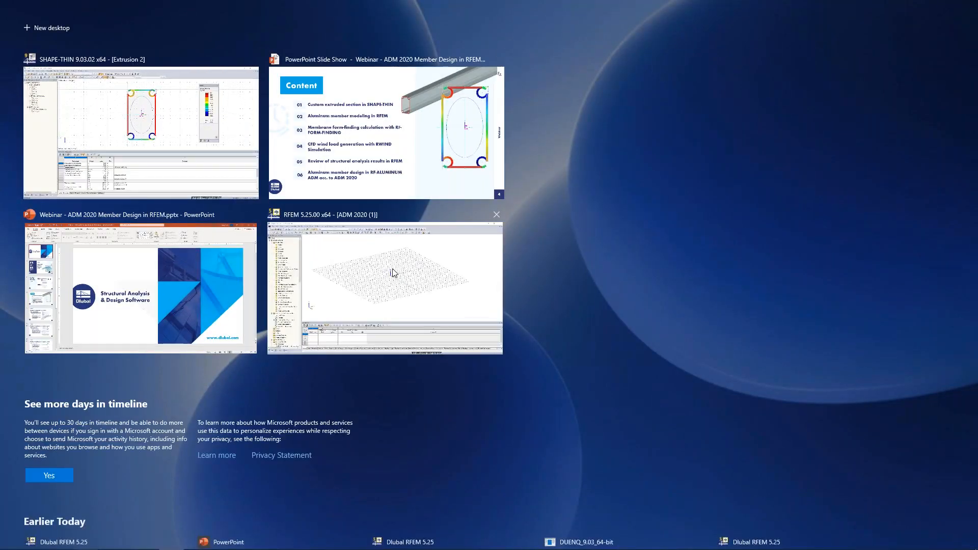
{"action": "left_click", "coordinate": [393, 273]}
{"action": "middle_click_drag", "start_coordinate": [426, 266], "coordinate": [437, 273]}
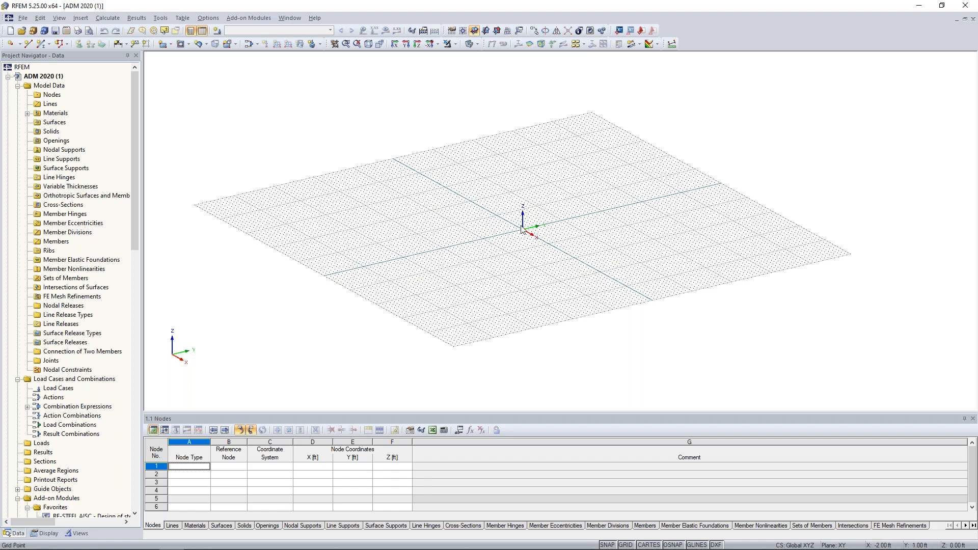
{"action": "left_click", "coordinate": [485, 31]}
{"action": "scroll", "coordinate": [453, 226], "scroll_direction": "up", "scroll_amount": 3}
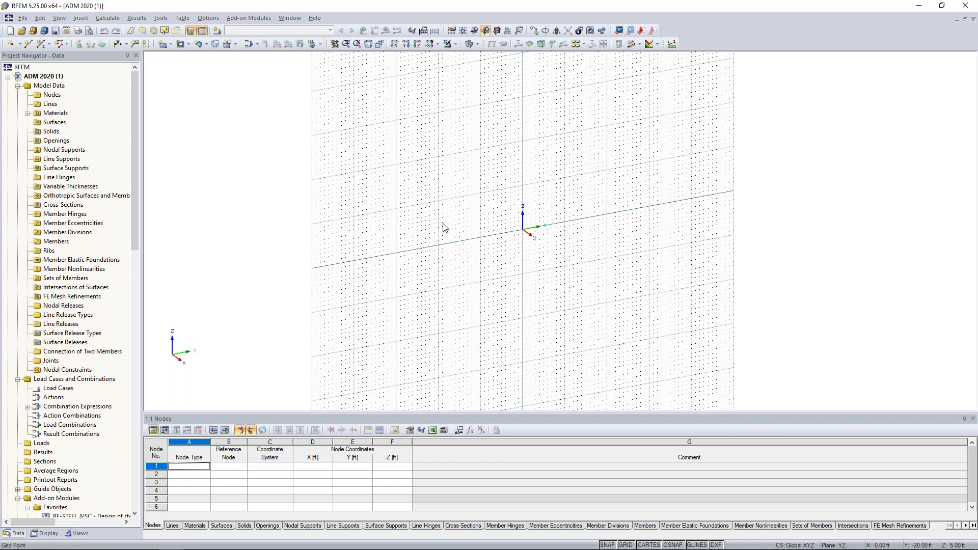
{"action": "middle_click_drag", "start_coordinate": [582, 223], "coordinate": [548, 261]}
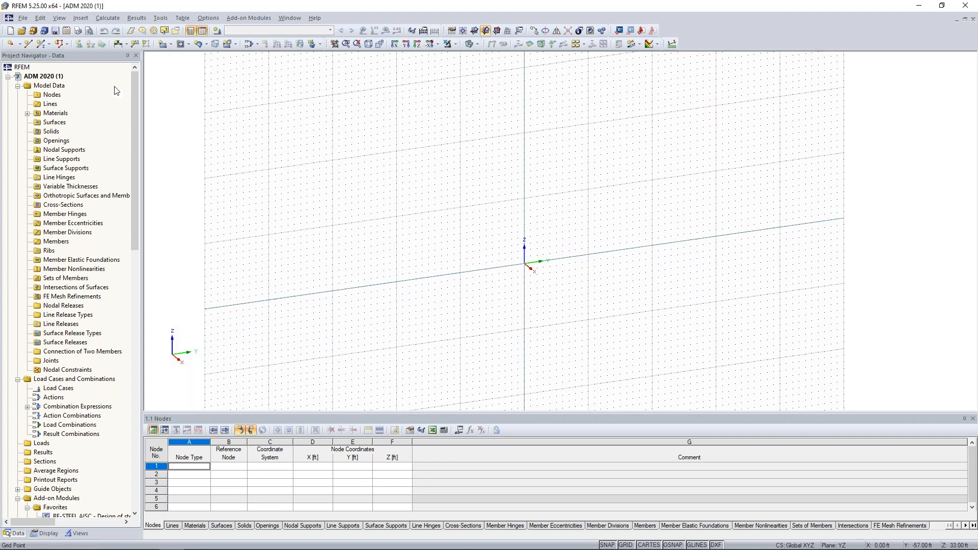
- Create a standard node at X 0, Y 0, Z 20 ft
{"action": "left_click", "coordinate": [10, 45]}
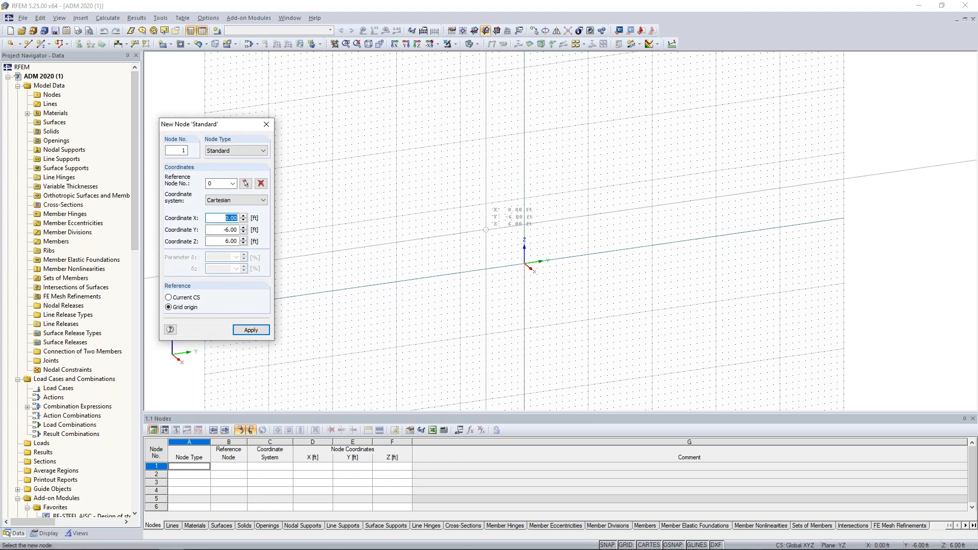
{"action": "left_click_drag", "start_coordinate": [236, 126], "coordinate": [271, 111]}
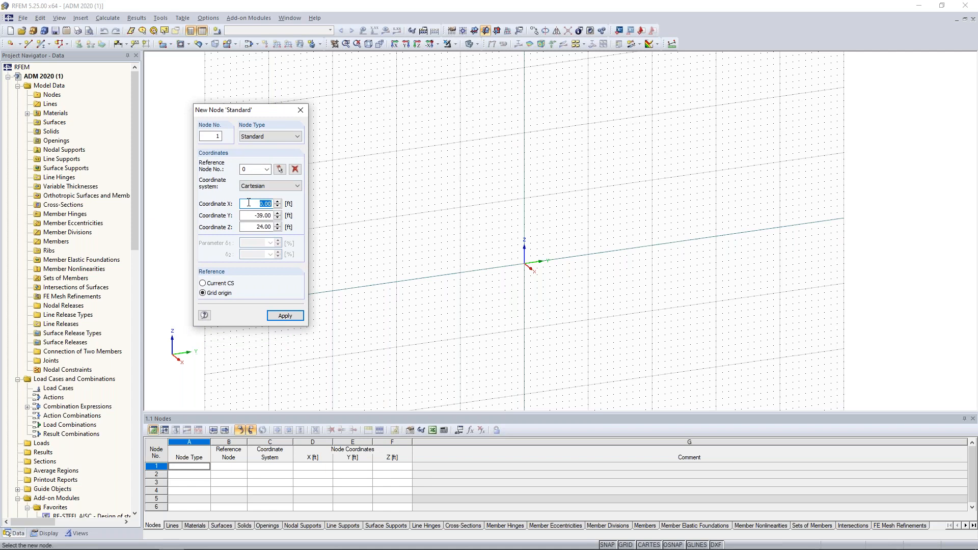
{"action": "key", "text": "Tab"}
{"action": "type", "text": "0"}
{"action": "key", "text": "Tab"}
{"action": "type", "text": "20"}
{"action": "key", "text": "Return"}
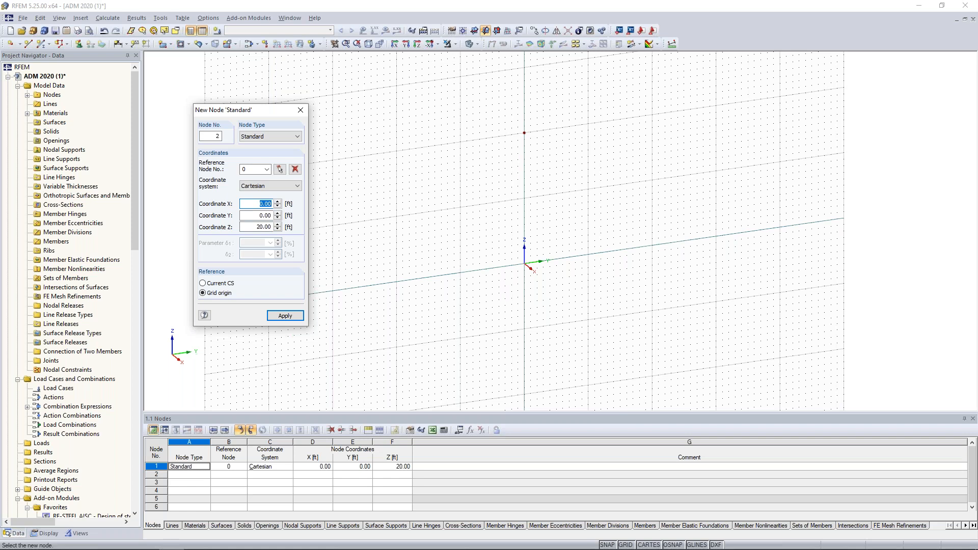
- Add a second node at X 0, Y -10, Z 17.25 ft
{"action": "key", "text": "Tab"}
{"action": "key", "text": "BackSpace"}
{"action": "type", "text": "-10"}
{"action": "key", "text": "Tab"}
{"action": "type", "text": "1"}
{"action": "key", "text": "Return"}
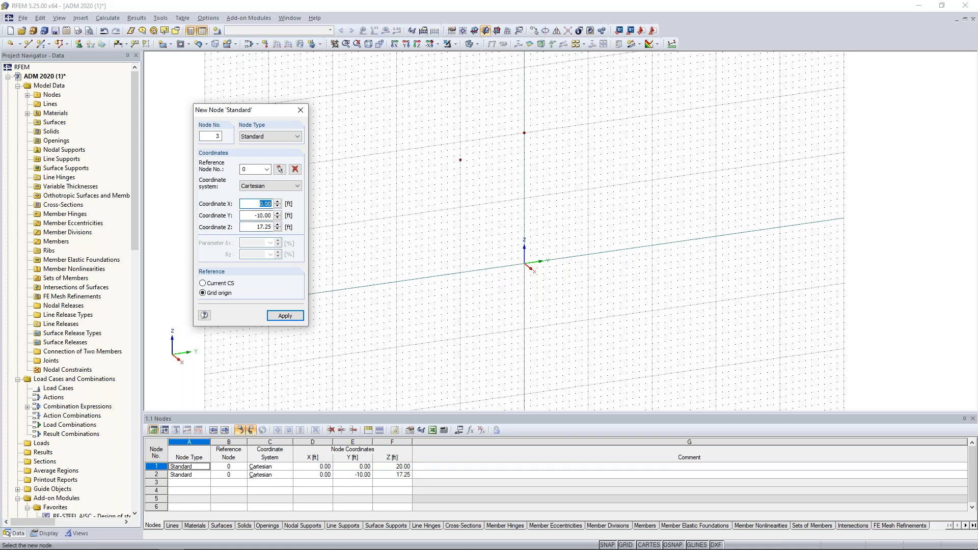
- Add a third node at X 0, Y -30, Z 0 ft and finish node creation
{"action": "type", "text": "0"}
{"action": "key", "text": "Tab"}
{"action": "type", "text": "-30"}
{"action": "key", "text": "Tab"}
{"action": "type", "text": "0"}
{"action": "key", "text": "Return"}
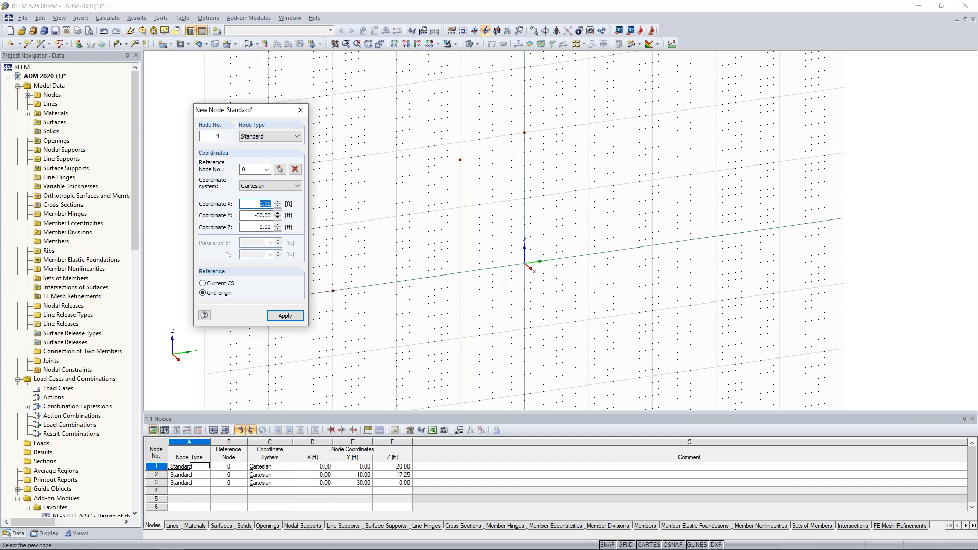
{"action": "key", "text": "Escape"}
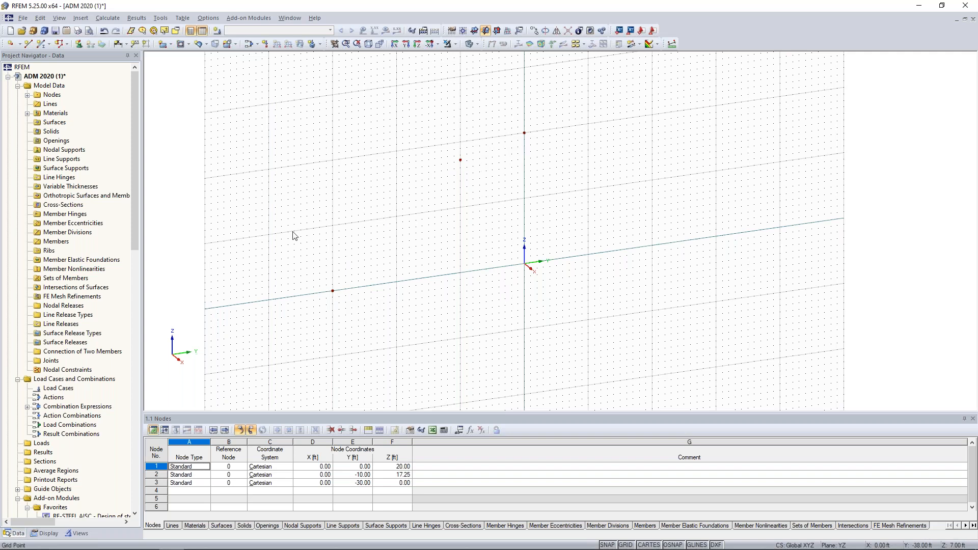
- Draw an arc in the YZ plane from the node at Y -10 to the node at Y -30 with a radius of 30 ft
{"action": "left_click", "coordinate": [28, 44]}
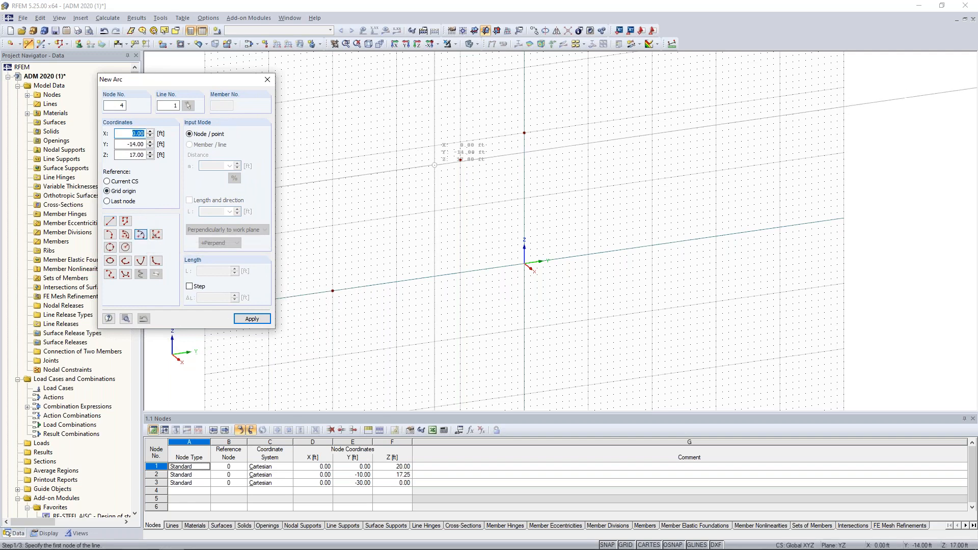
{"action": "left_click", "coordinate": [460, 160]}
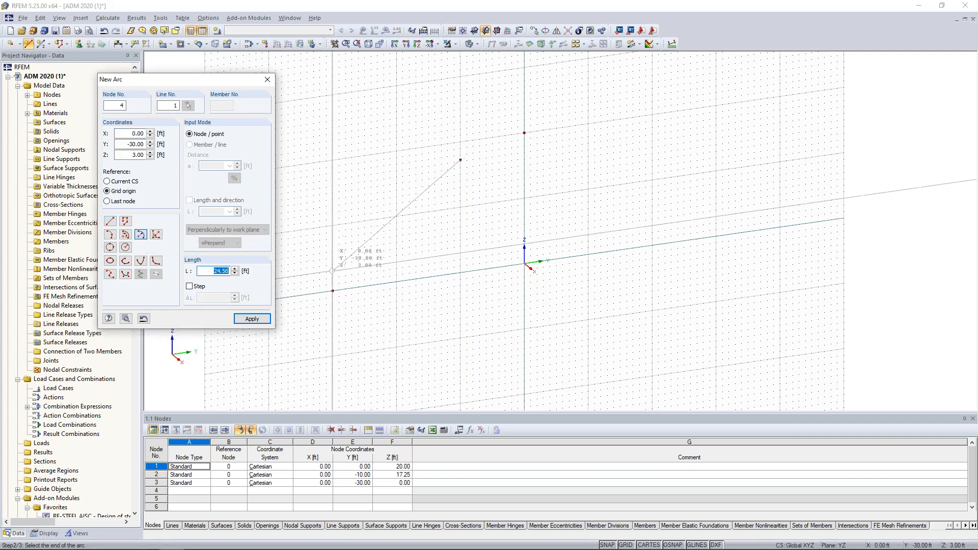
{"action": "left_click", "coordinate": [332, 291]}
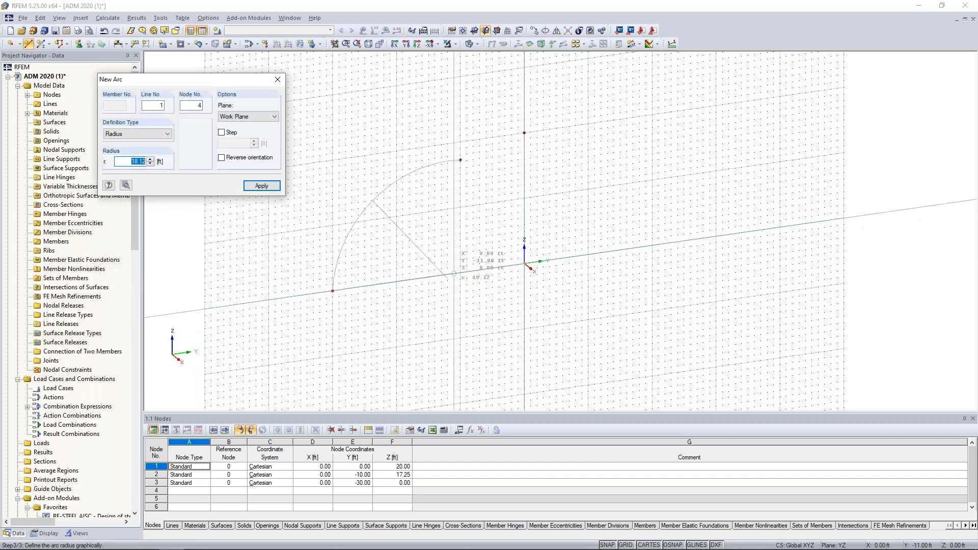
{"action": "type", "text": "30"}
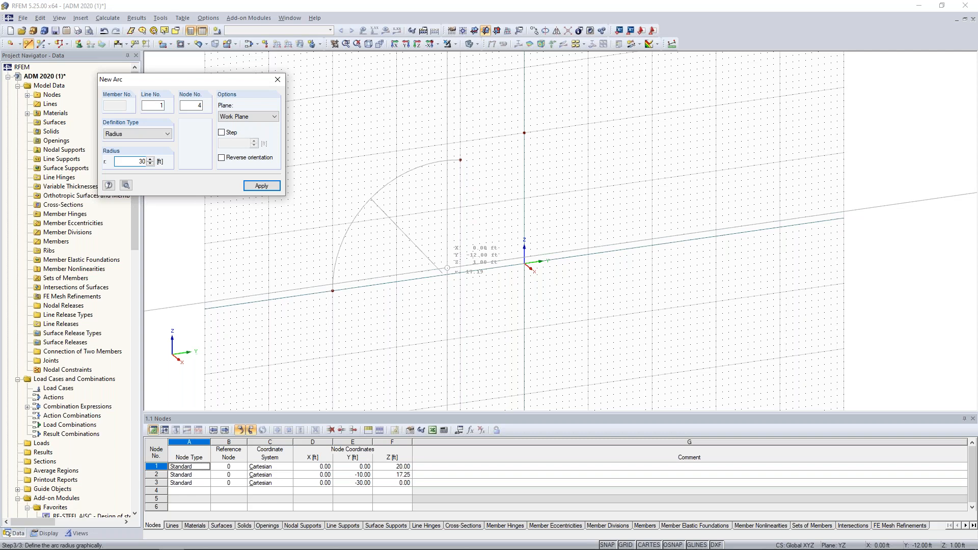
{"action": "key", "text": "Return"}
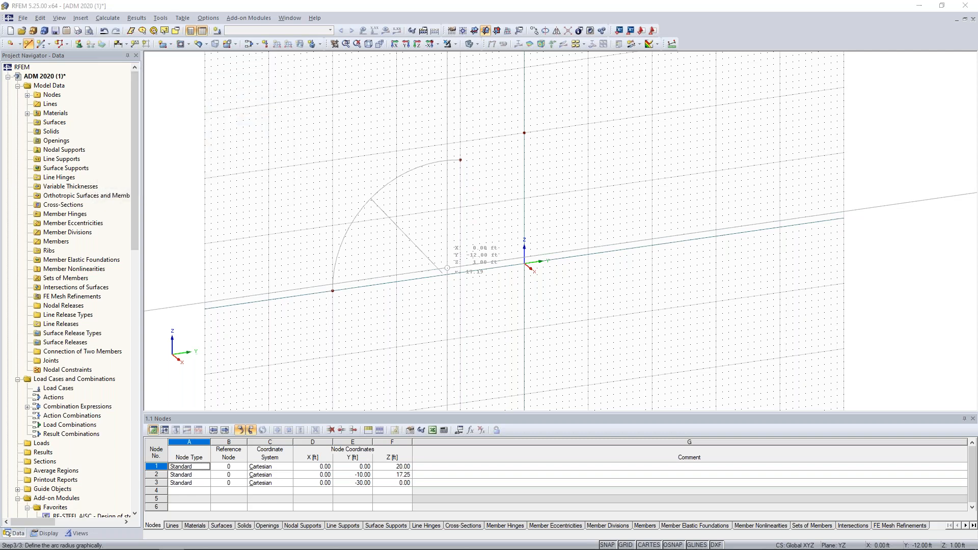
{"action": "key", "text": "Escape"}
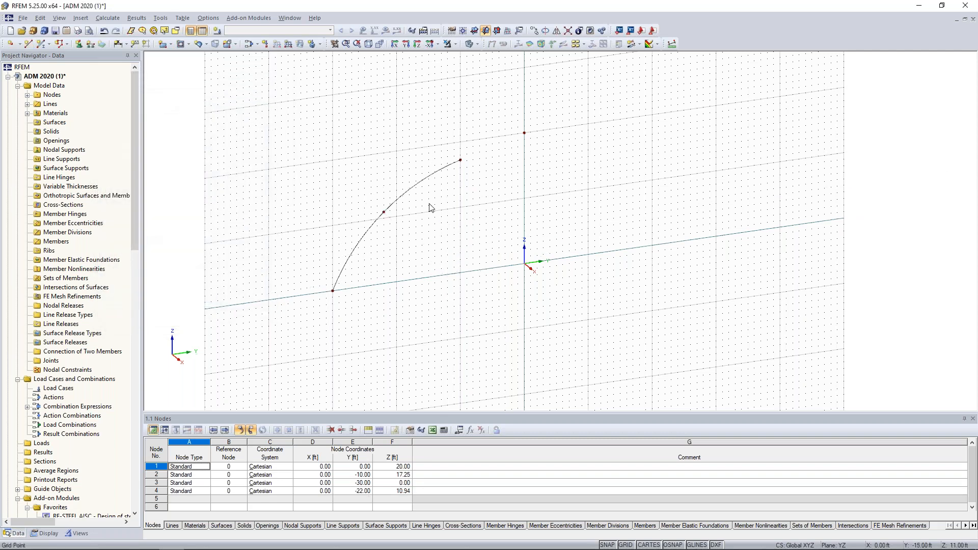
- Divide the arc using three intermediate nodes with continuous numbering
{"action": "right_click", "coordinate": [419, 185]}
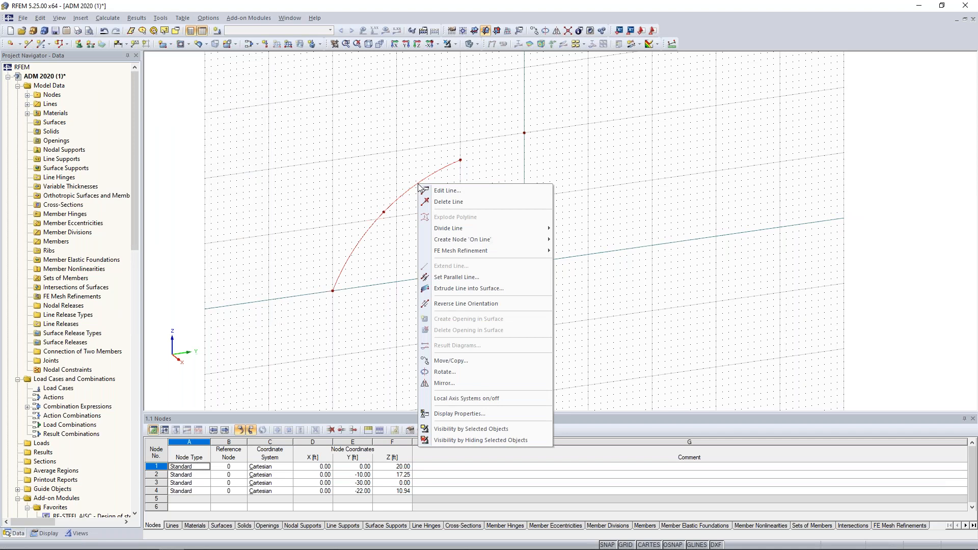
{"action": "mouse_move", "coordinate": [448, 228]}
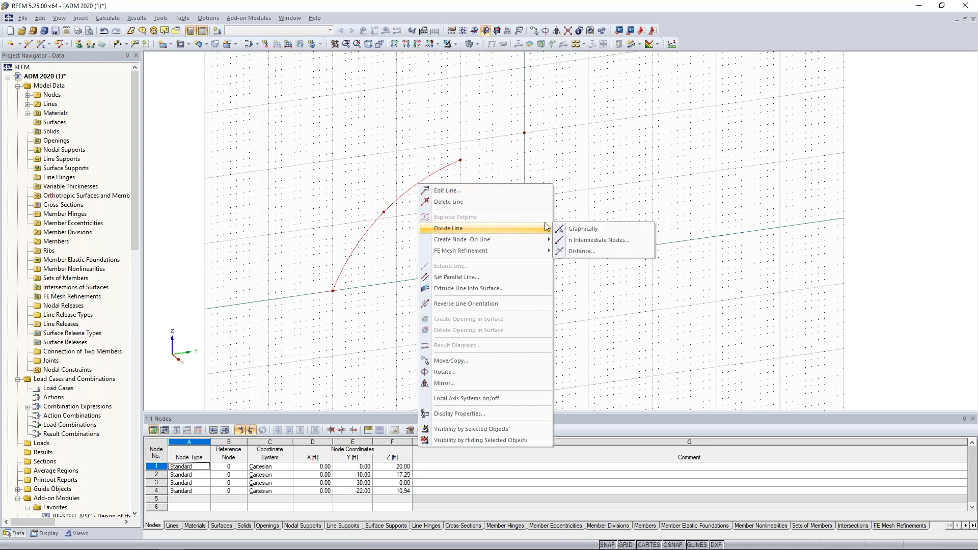
{"action": "left_click", "coordinate": [579, 242]}
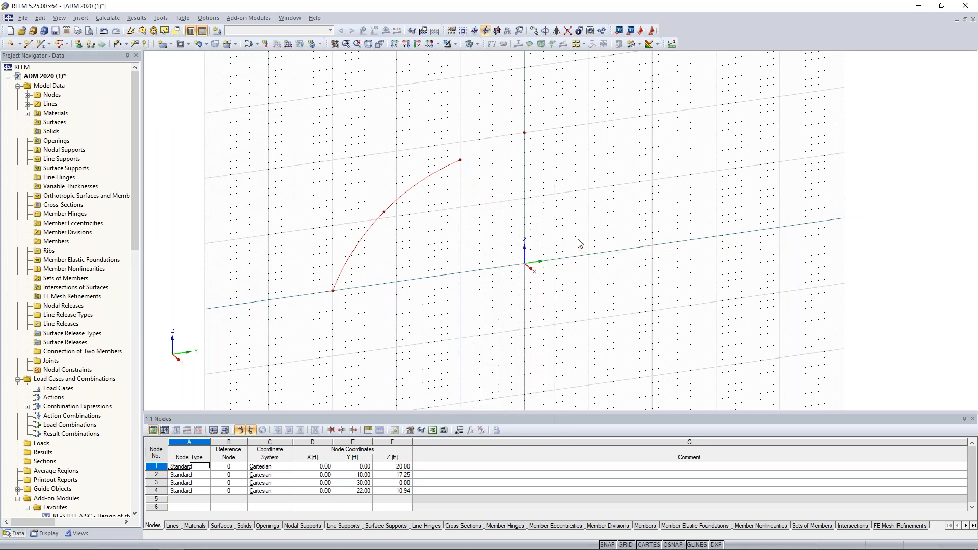
{"action": "left_click", "coordinate": [448, 281]}
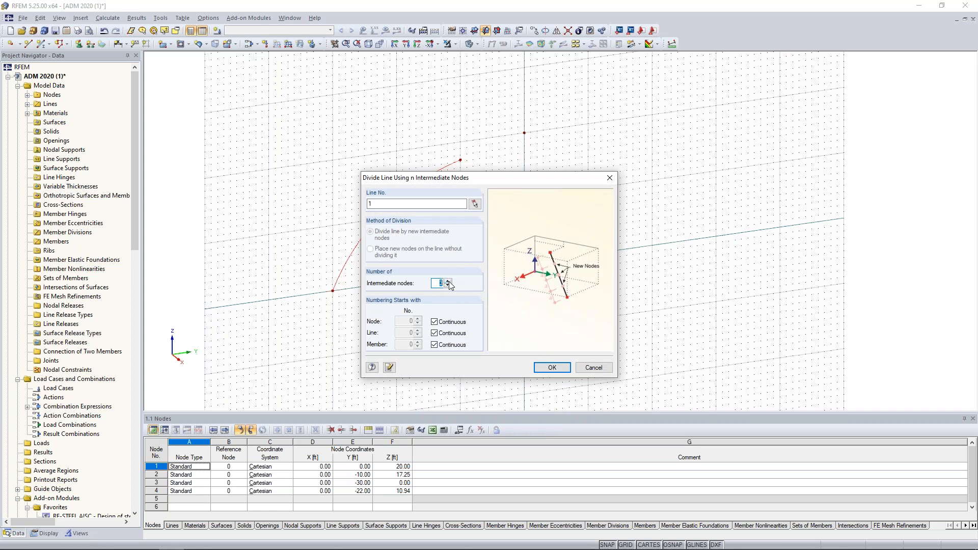
{"action": "left_click", "coordinate": [550, 367]}
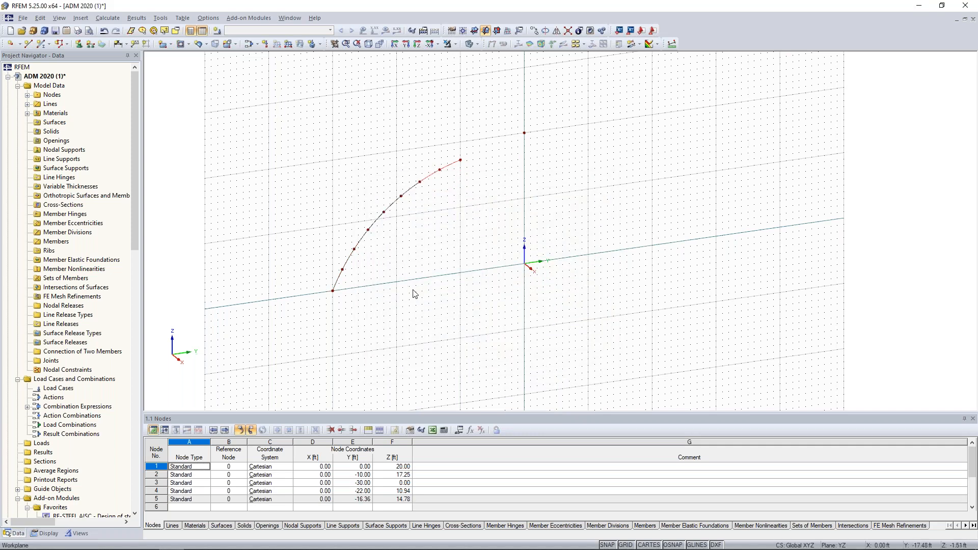
- Delete the midpoint control node of each of the four arc segments together with the arcs, keeping only the division and end nodes
{"action": "scroll", "coordinate": [399, 268], "scroll_direction": "up", "scroll_amount": 1}
{"action": "middle_click_drag", "start_coordinate": [397, 264], "coordinate": [382, 267], "text": "ctrl"}
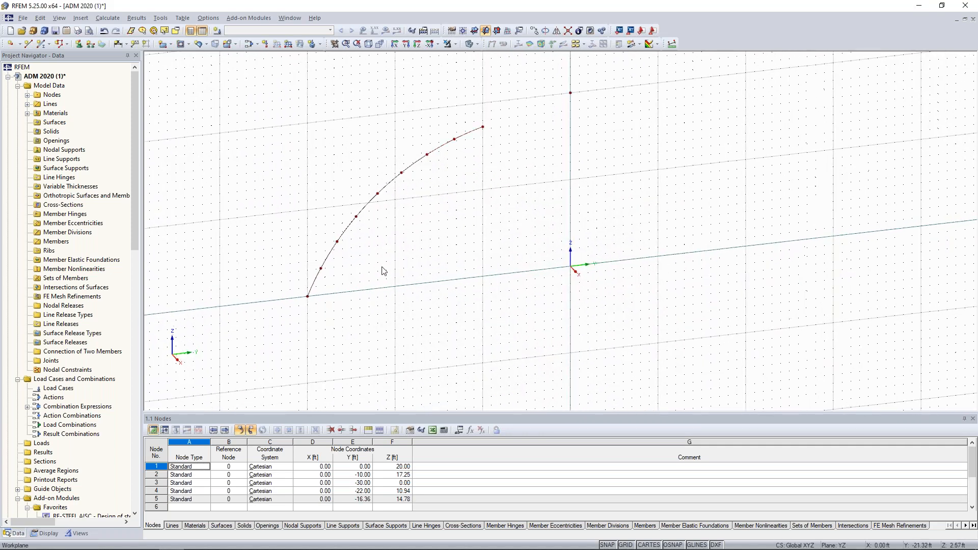
{"action": "left_click_drag", "start_coordinate": [336, 279], "coordinate": [312, 260]}
{"action": "left_click_drag", "start_coordinate": [374, 229], "coordinate": [348, 211], "text": "ctrl"}
{"action": "left_click_drag", "start_coordinate": [414, 187], "coordinate": [396, 164], "text": "ctrl"}
{"action": "left_click_drag", "start_coordinate": [468, 164], "coordinate": [445, 133], "text": "ctrl"}
{"action": "key", "text": "Delete"}
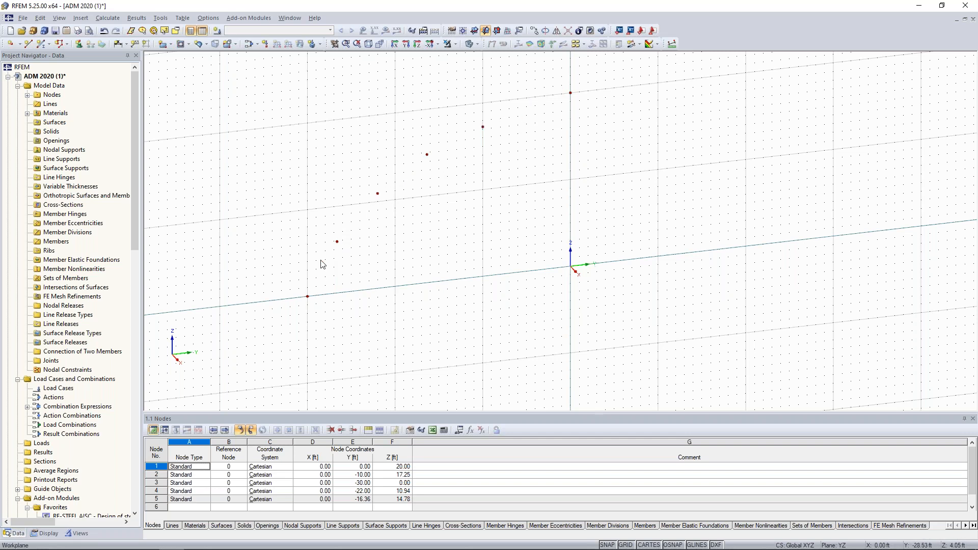
- Start a new beam member and import the SHAPE-THIN section EXTRUSION 2 as its start cross-section, overwriting the existing one
{"action": "left_click", "coordinate": [40, 46]}
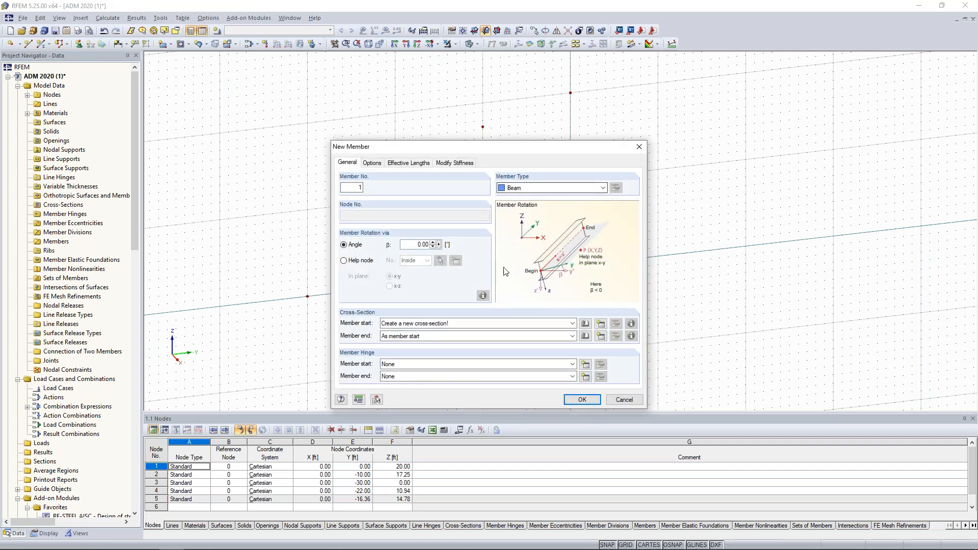
{"action": "left_click", "coordinate": [584, 324]}
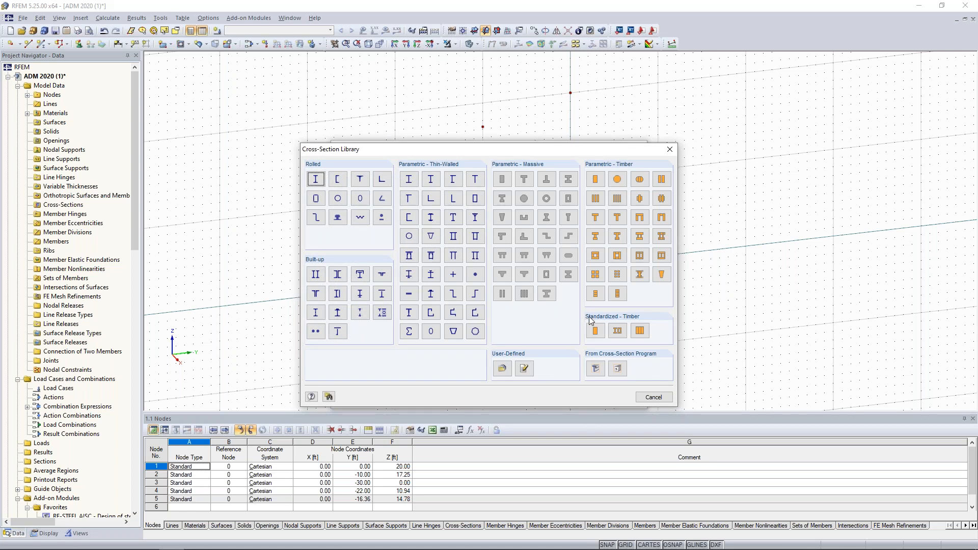
{"action": "left_click", "coordinate": [546, 293]}
{"action": "left_click", "coordinate": [595, 368]}
{"action": "left_click", "coordinate": [596, 370]}
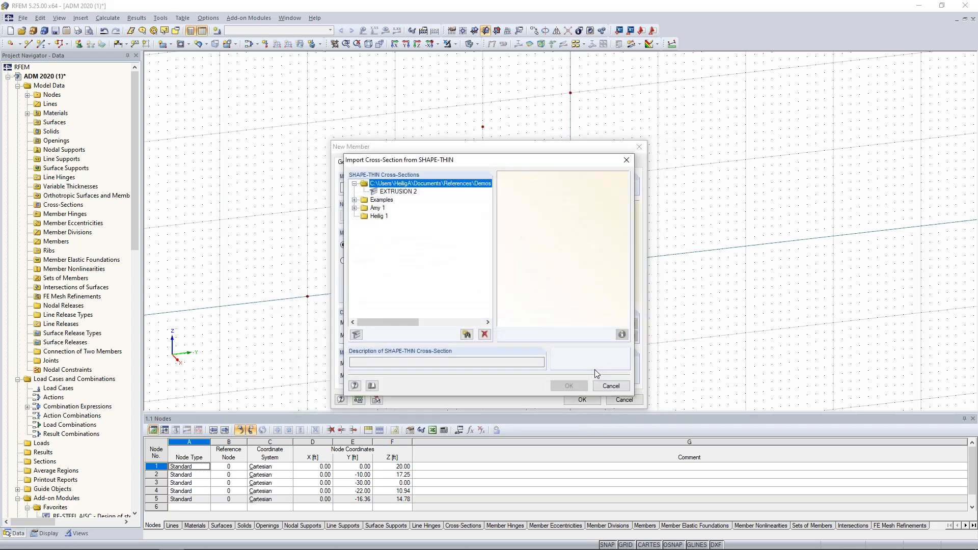
{"action": "left_click", "coordinate": [411, 192]}
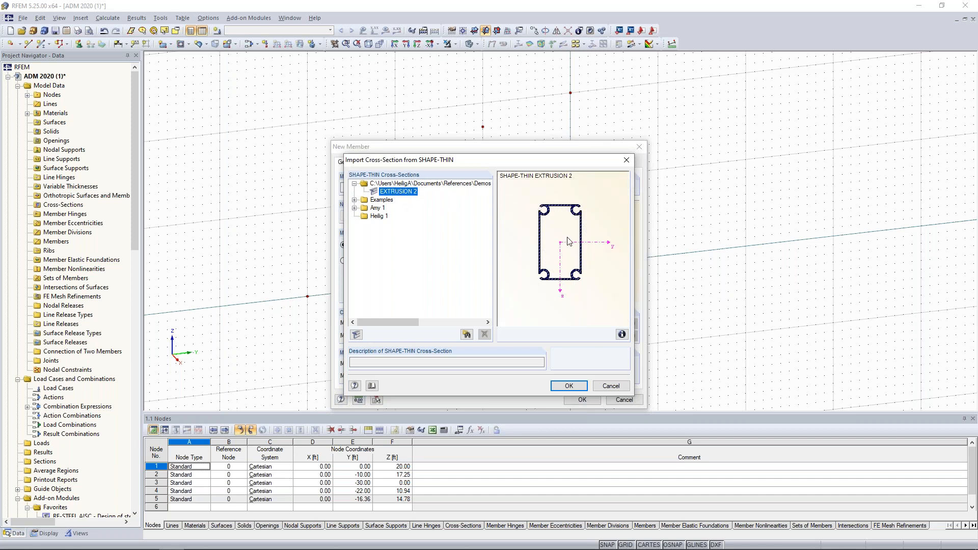
{"action": "left_click", "coordinate": [354, 199]}
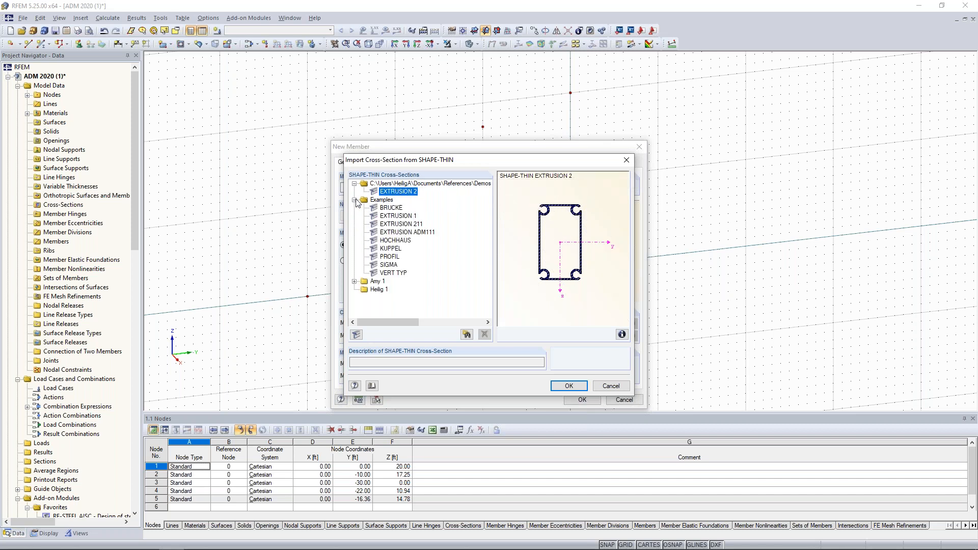
{"action": "left_click", "coordinate": [390, 217]}
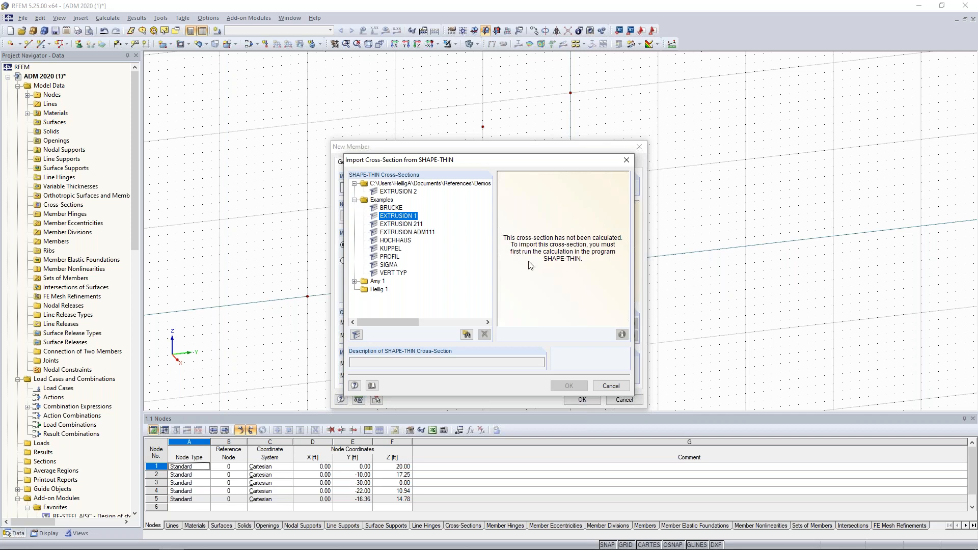
{"action": "left_click", "coordinate": [412, 192]}
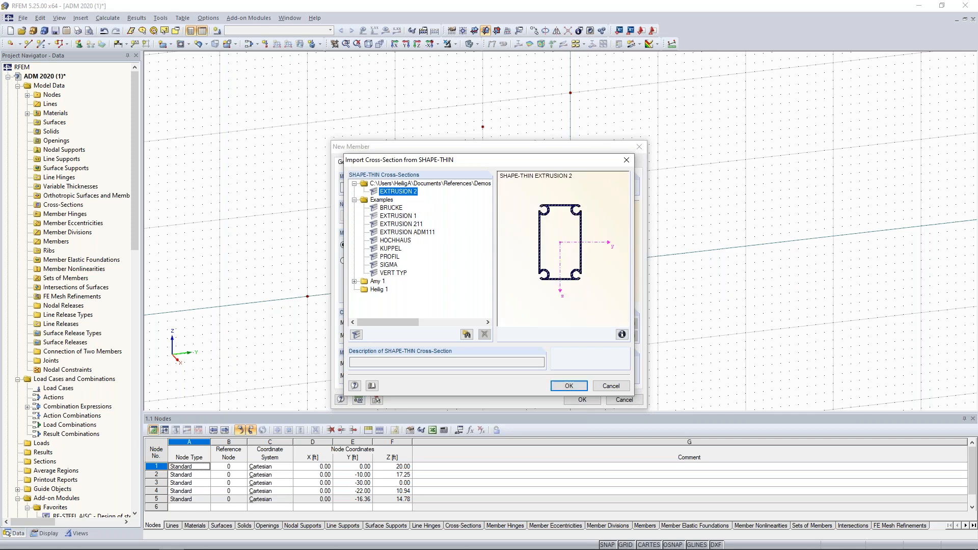
{"action": "left_click", "coordinate": [568, 386]}
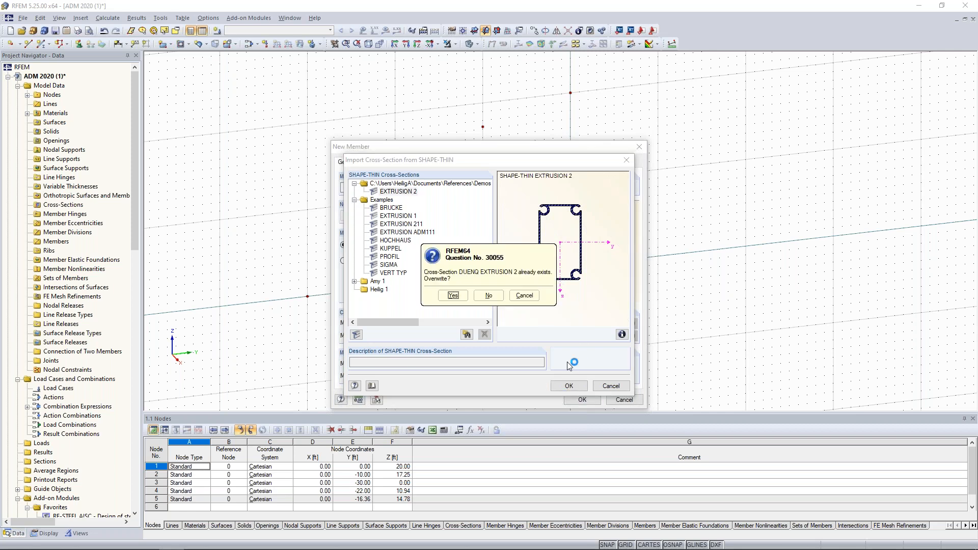
{"action": "left_click", "coordinate": [452, 295]}
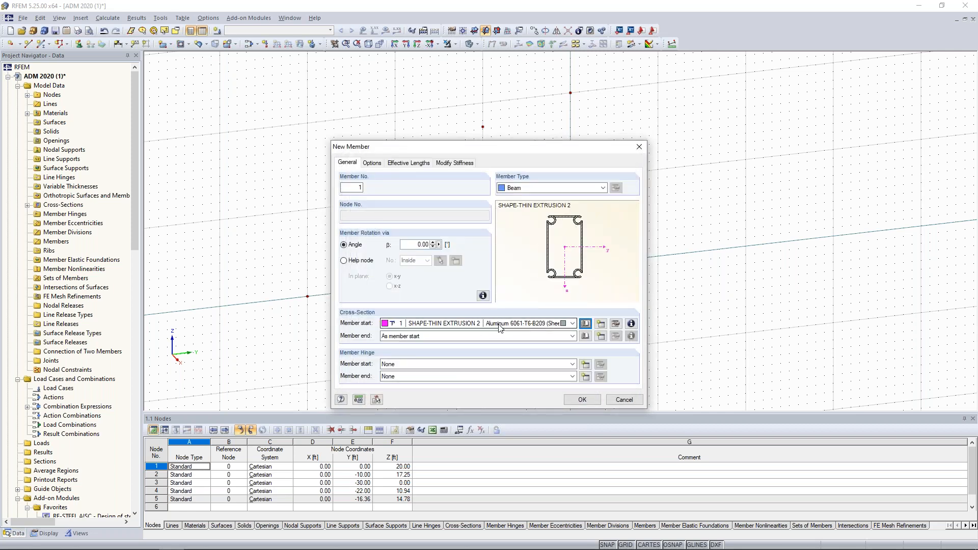
- Search the material library for 6061 and examine the properties of Aluminum 6061-T6-B209 (Sheet and Plate), Note 1, keeping it as the section's material
{"action": "left_click", "coordinate": [616, 325]}
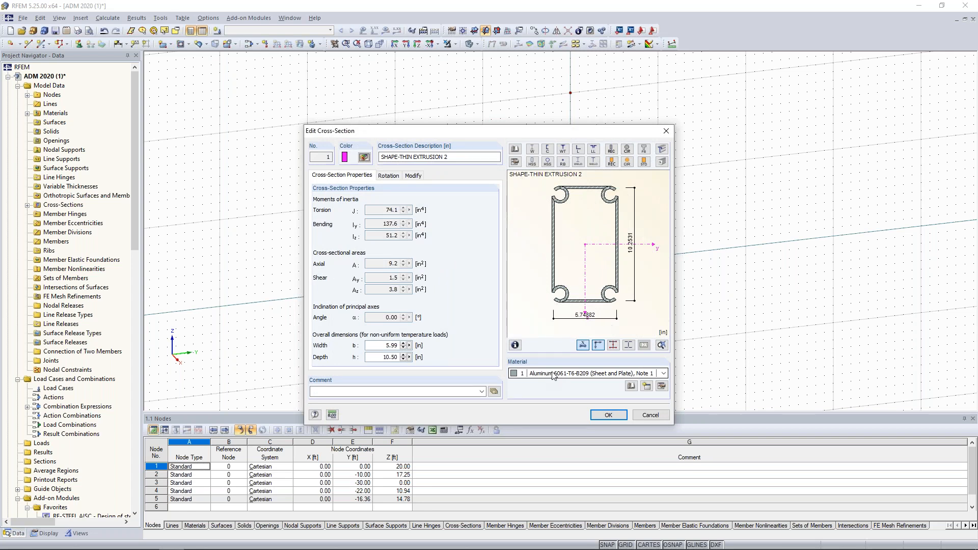
{"action": "left_click", "coordinate": [631, 386]}
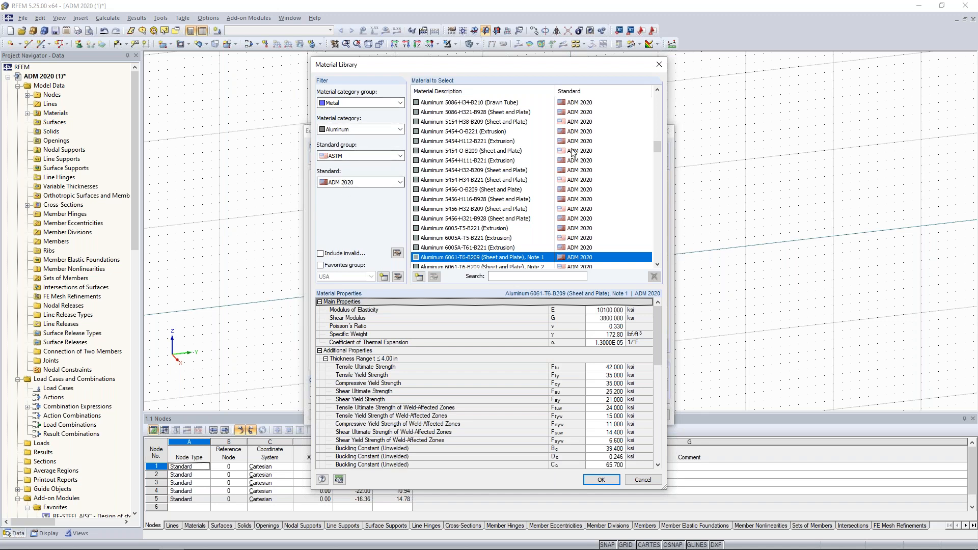
{"action": "left_click_drag", "start_coordinate": [658, 148], "coordinate": [657, 232]}
{"action": "left_click", "coordinate": [504, 279]}
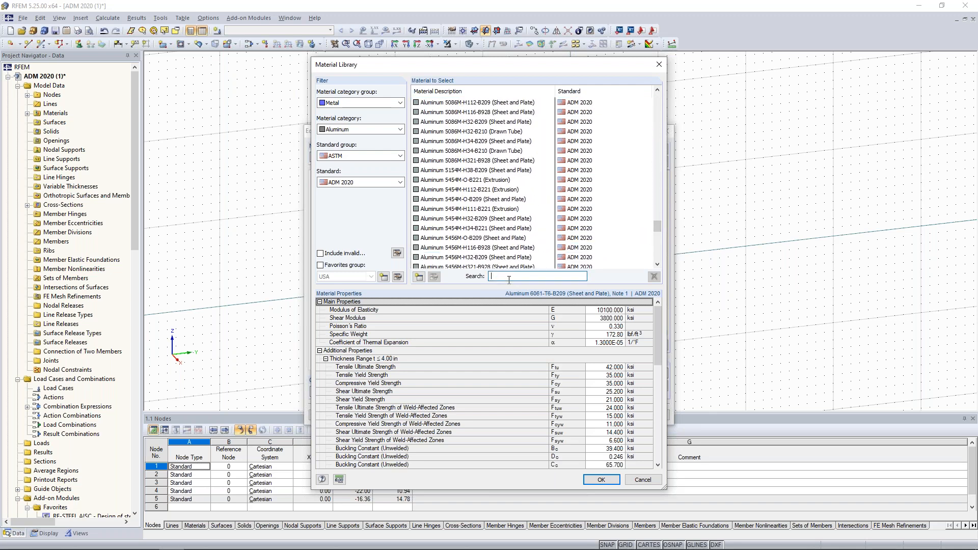
{"action": "type", "text": "6061"}
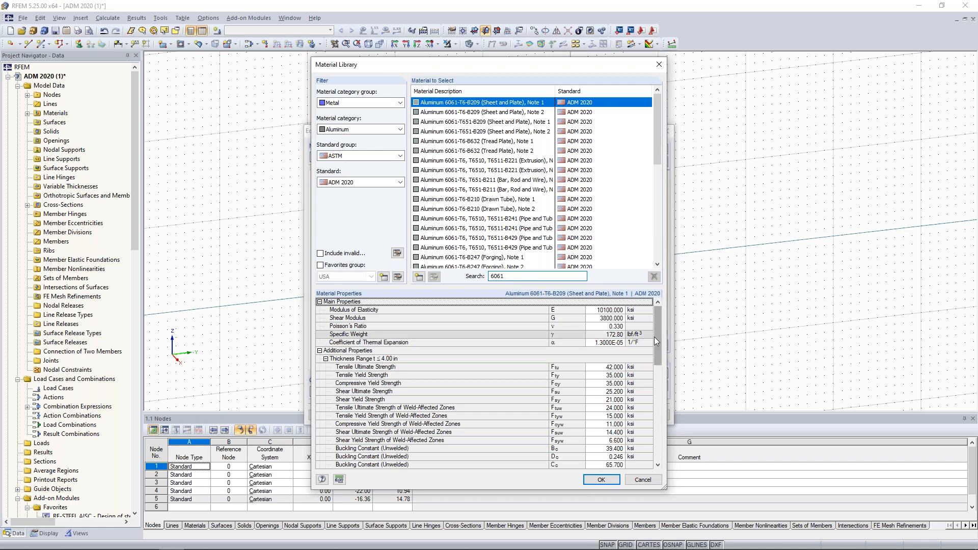
{"action": "left_click_drag", "start_coordinate": [654, 337], "coordinate": [653, 393]}
{"action": "scroll", "coordinate": [474, 356], "scroll_direction": "up", "scroll_amount": 6}
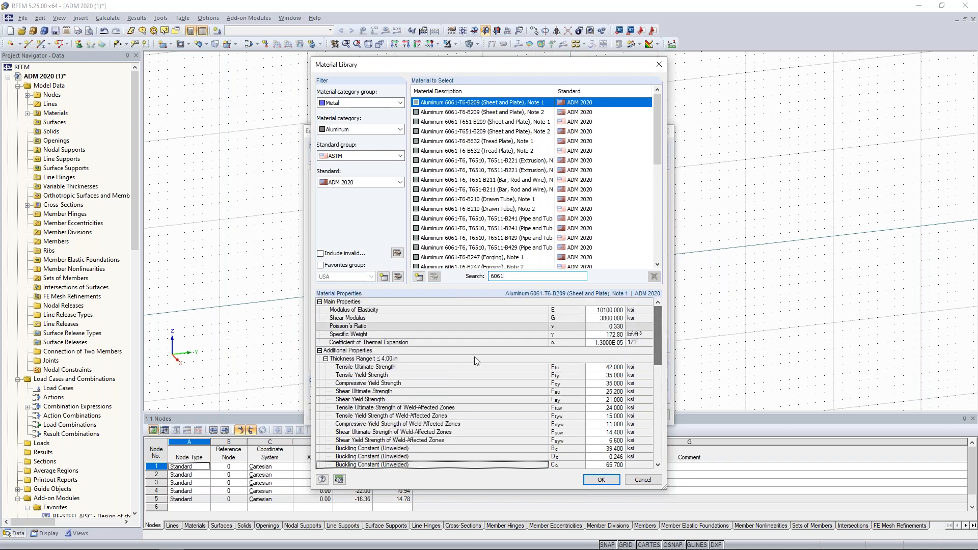
{"action": "left_click", "coordinate": [601, 479]}
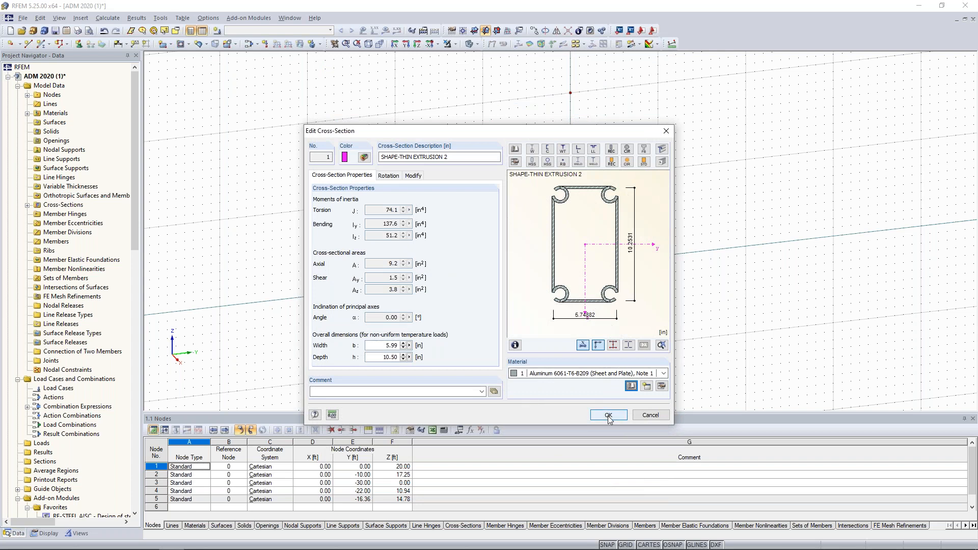
{"action": "left_click", "coordinate": [608, 415]}
- Place five consecutive straight beam members through the arch nodes, from the base node at Y -30 up to the apex node at Z 20 ft
{"action": "left_click", "coordinate": [582, 400]}
{"action": "scroll", "coordinate": [356, 311], "scroll_direction": "up", "scroll_amount": 2}
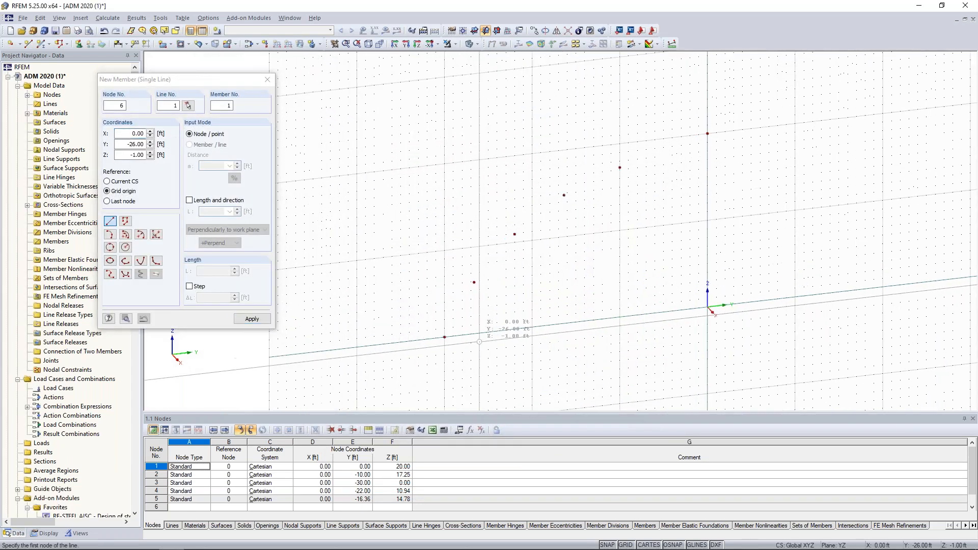
{"action": "left_click", "coordinate": [437, 335]}
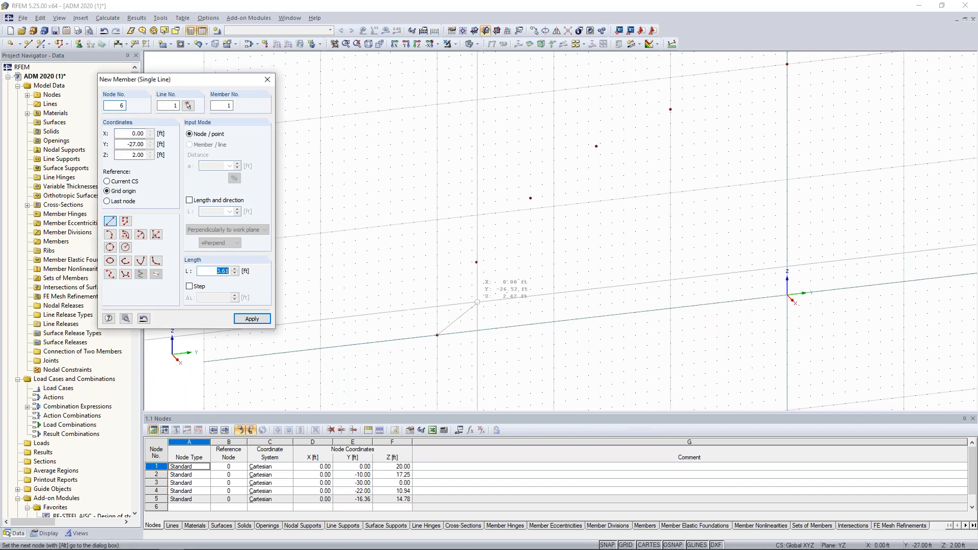
{"action": "left_click", "coordinate": [476, 263]}
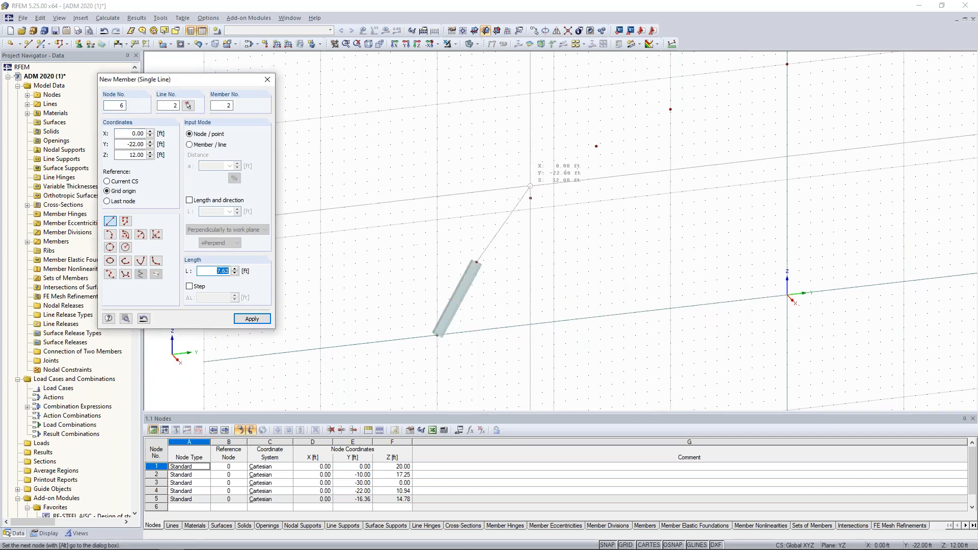
{"action": "left_click", "coordinate": [530, 197]}
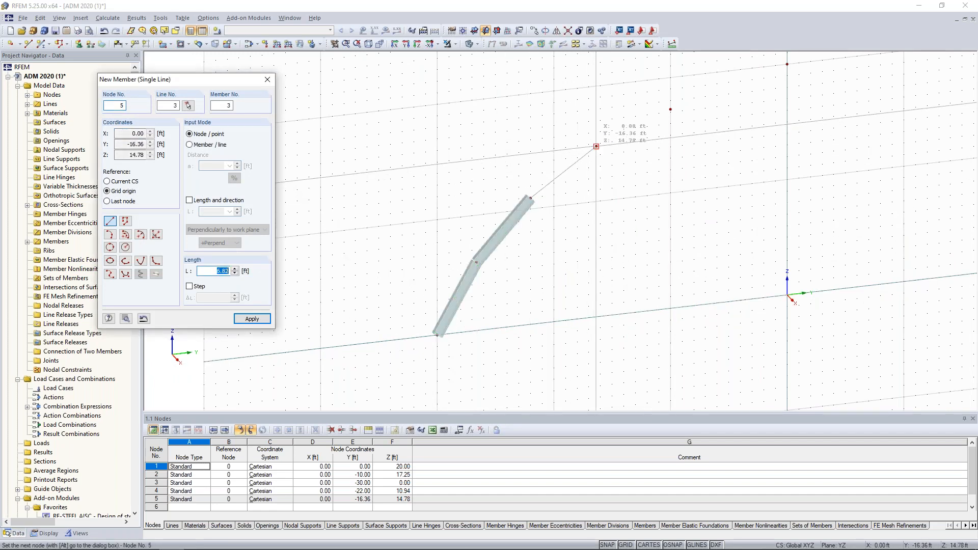
{"action": "left_click", "coordinate": [596, 147]}
{"action": "left_click", "coordinate": [670, 110]}
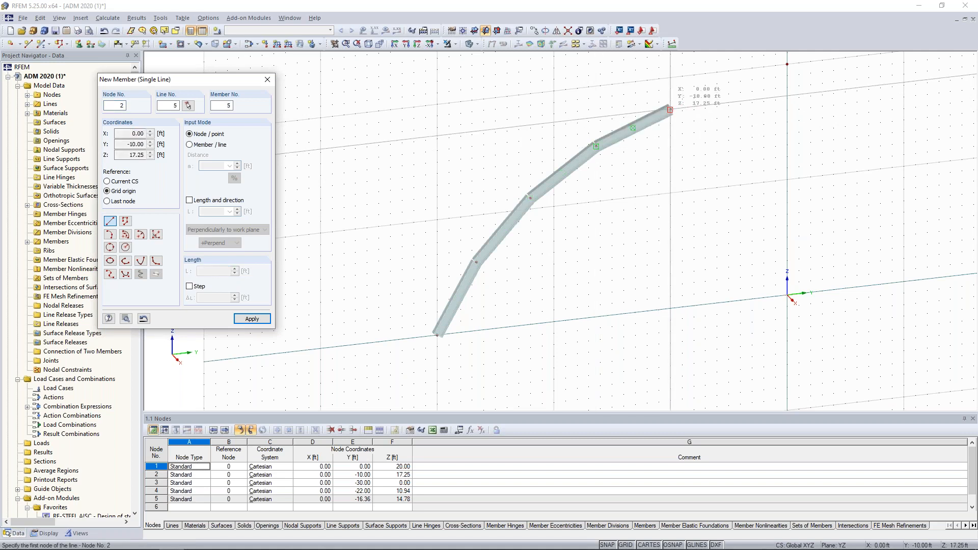
{"action": "middle_click_drag", "start_coordinate": [787, 64], "coordinate": [727, 110]}
{"action": "left_click", "coordinate": [727, 110]}
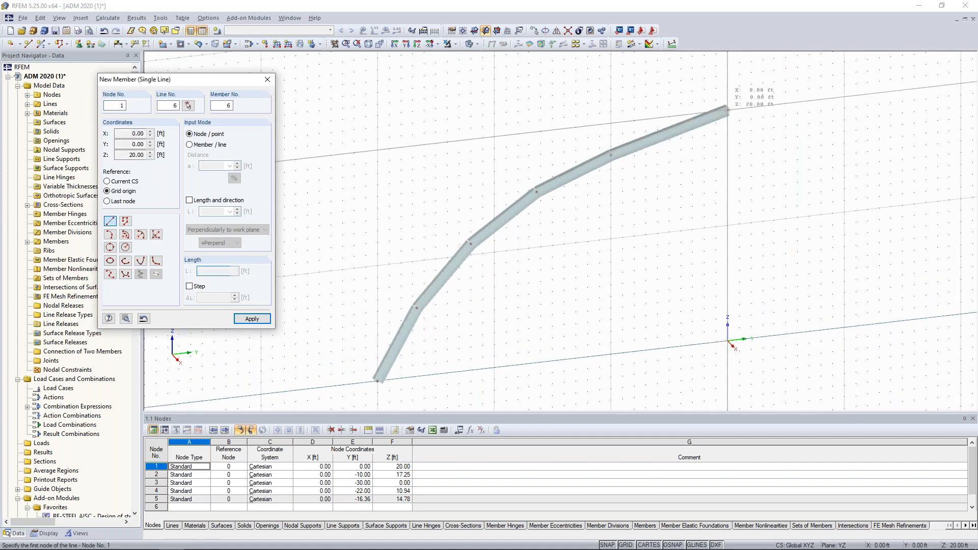
{"action": "key", "text": "Escape"}
{"action": "middle_click_drag", "start_coordinate": [759, 163], "coordinate": [682, 206], "text": "ctrl"}
{"action": "scroll", "coordinate": [681, 205], "scroll_direction": "up", "scroll_amount": 6}
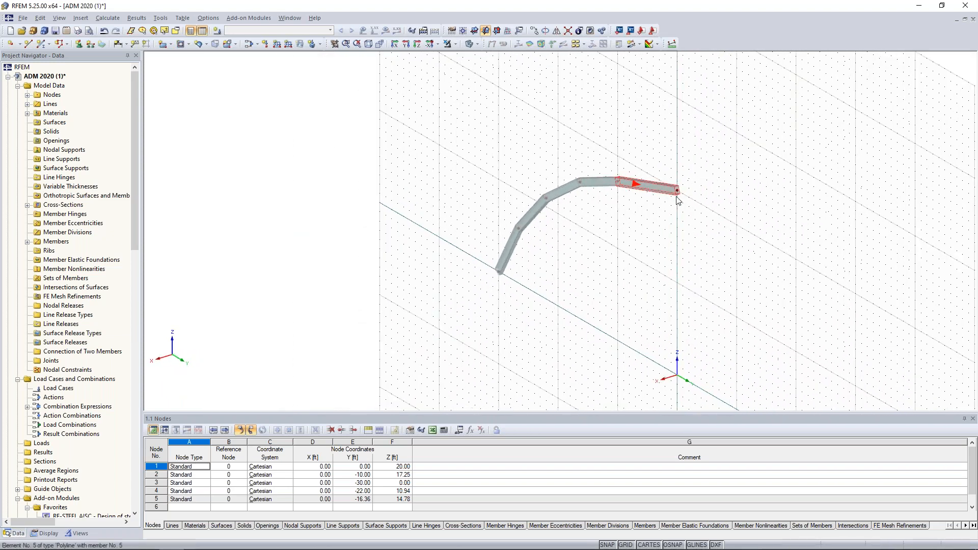
- Examine the rendered hollow extrusion profile at the apex end of the half arch, including its corner details, and the arch in side view
{"action": "scroll", "coordinate": [684, 187], "scroll_direction": "up", "scroll_amount": 5}
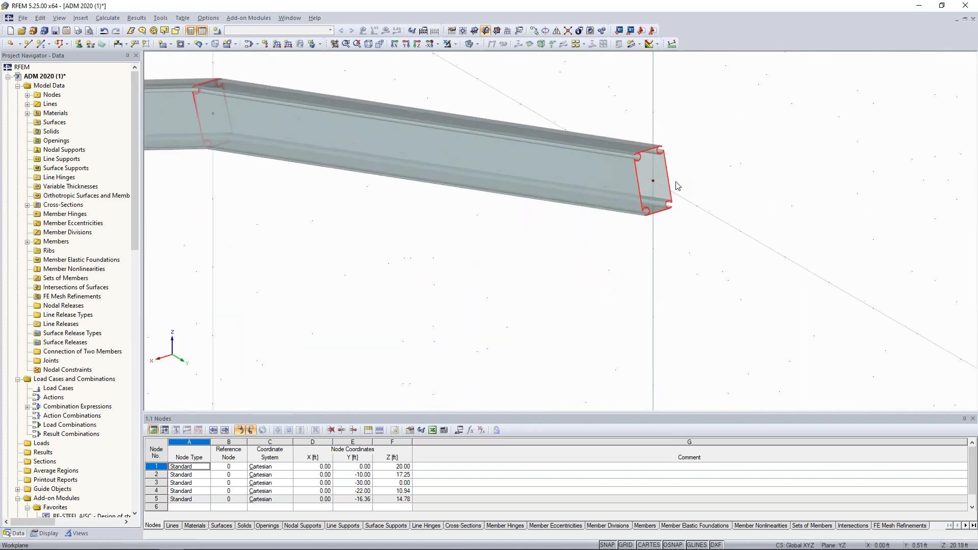
{"action": "middle_click_drag", "start_coordinate": [652, 222], "coordinate": [524, 144], "text": "ctrl"}
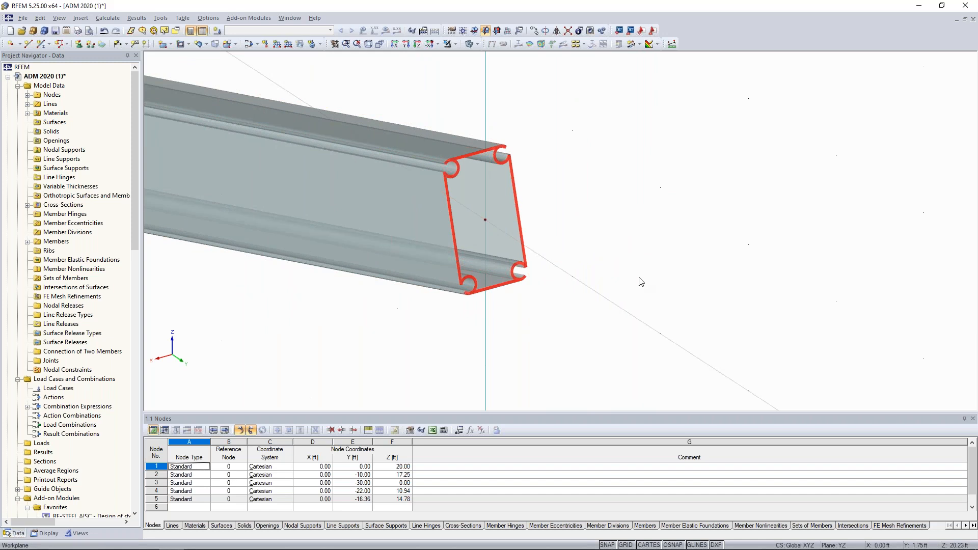
{"action": "scroll", "coordinate": [591, 269], "scroll_direction": "down", "scroll_amount": 8}
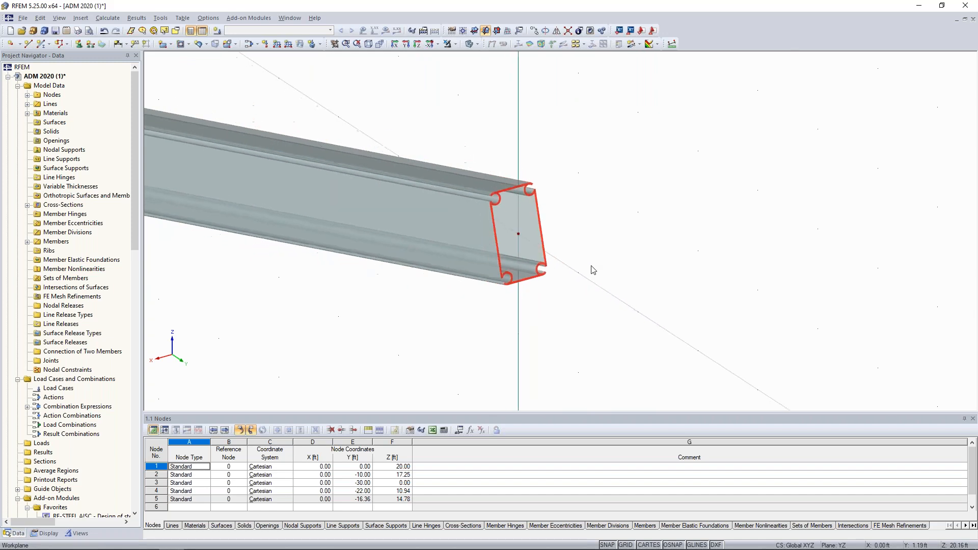
{"action": "scroll", "coordinate": [563, 317], "scroll_direction": "down", "scroll_amount": 3}
{"action": "middle_click_drag", "start_coordinate": [563, 317], "coordinate": [725, 257], "text": "ctrl"}
{"action": "middle_click_drag", "start_coordinate": [667, 288], "coordinate": [687, 196]}
{"action": "scroll", "coordinate": [686, 192], "scroll_direction": "down", "scroll_amount": 1}
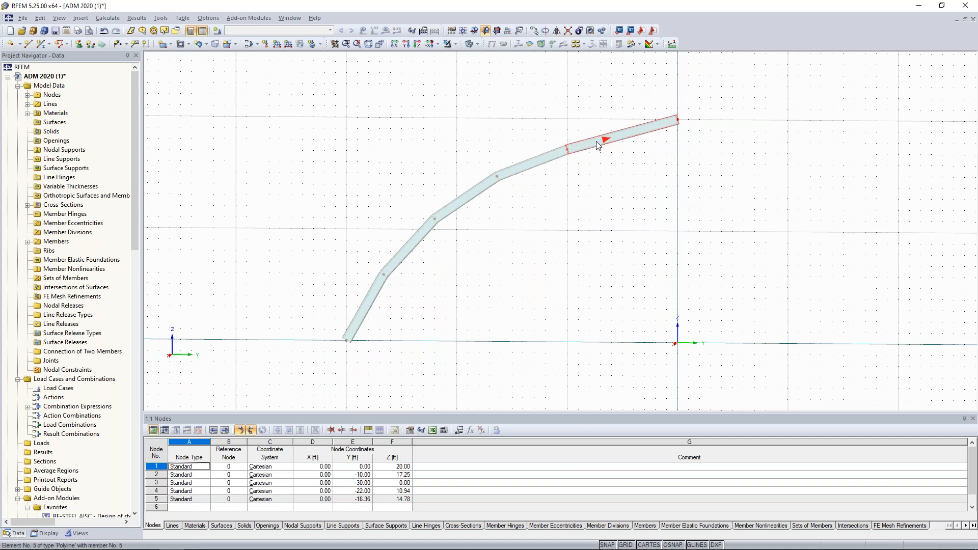
{"action": "scroll", "coordinate": [574, 231], "scroll_direction": "down", "scroll_amount": 2}
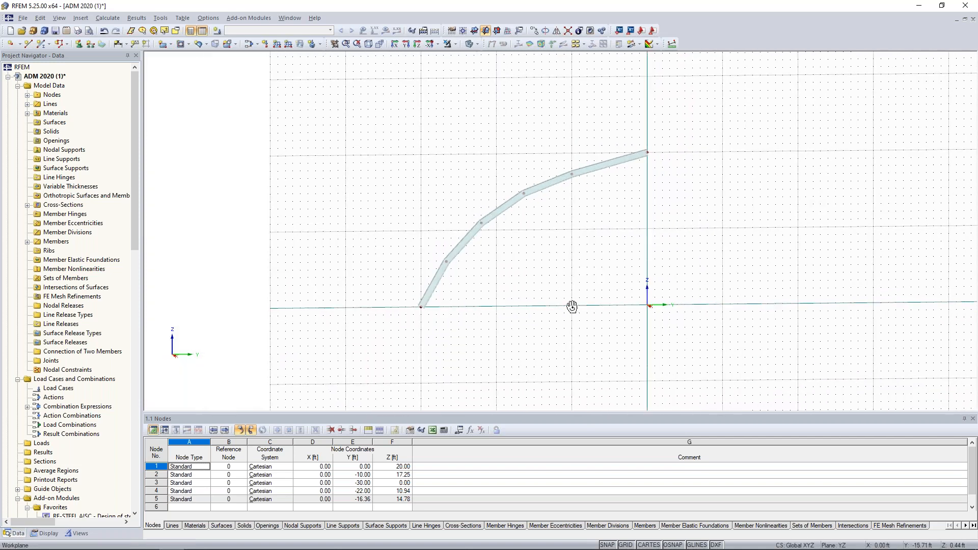
- Create a set of continuous members named Continuous Members 1 from the five half-arch members 1-5
{"action": "left_click_drag", "start_coordinate": [676, 327], "coordinate": [388, 112]}
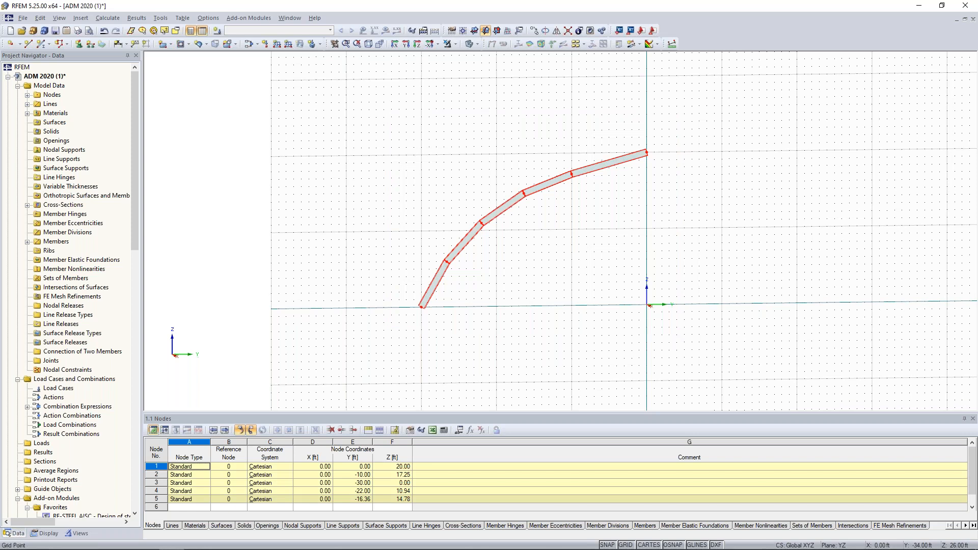
{"action": "right_click", "coordinate": [497, 212]}
{"action": "mouse_move", "coordinate": [527, 232]}
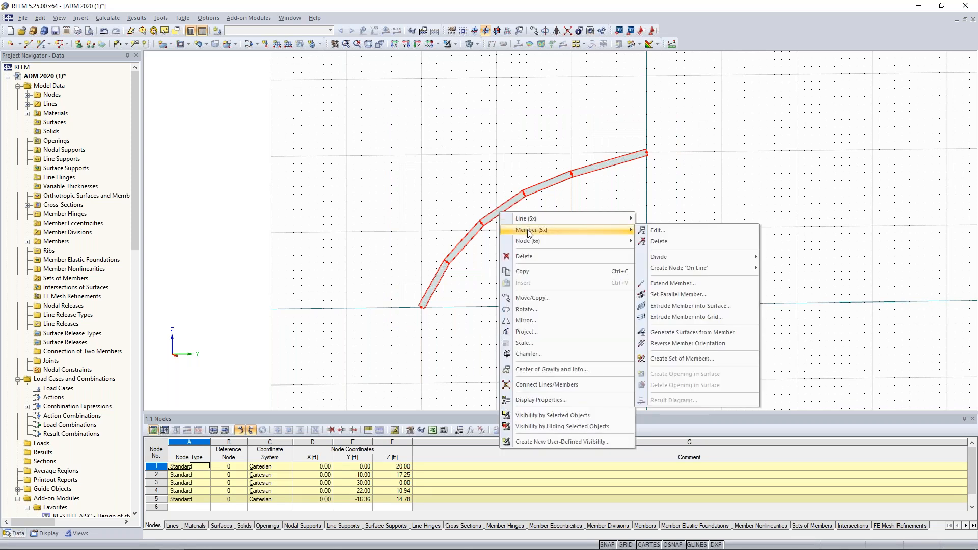
{"action": "left_click", "coordinate": [670, 359]}
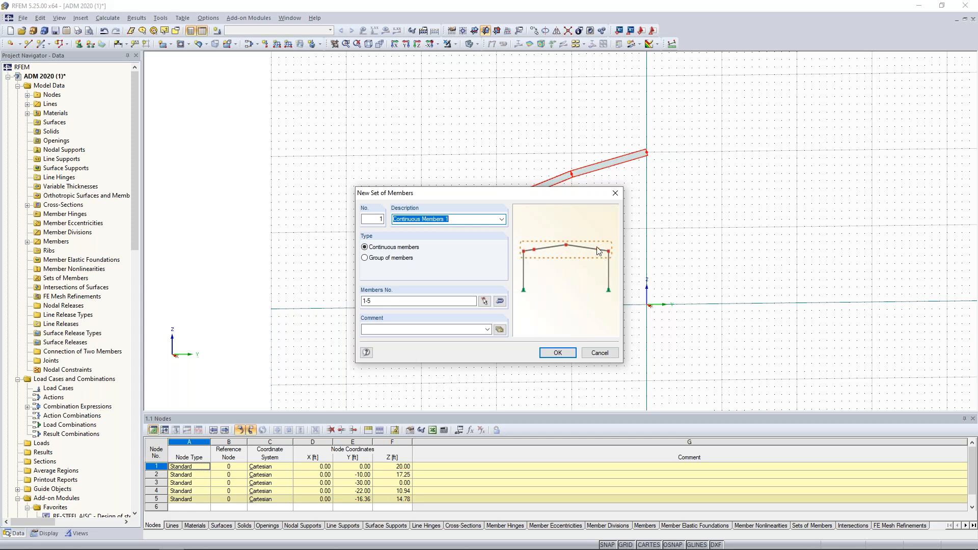
{"action": "left_click", "coordinate": [558, 352]}
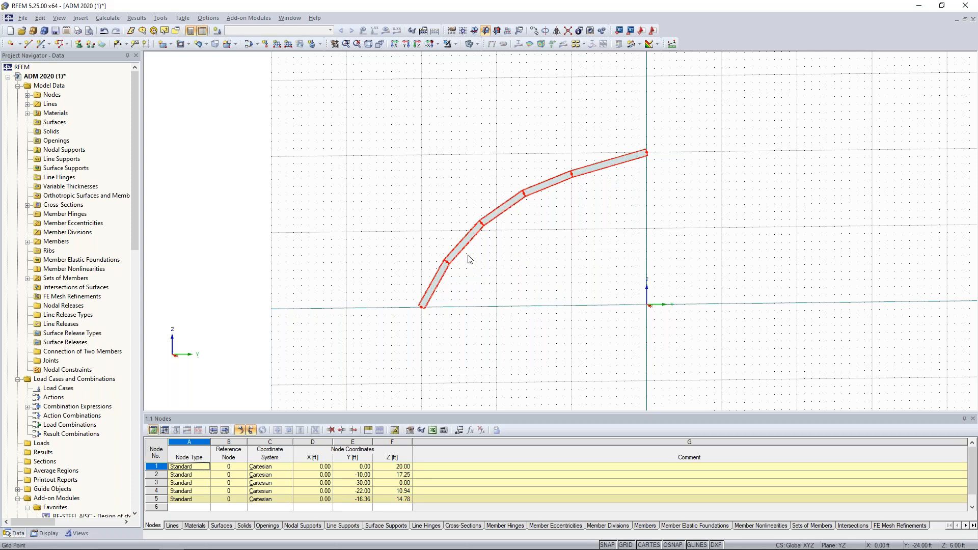
- Mirror the whole half arch as a copy about the X-Z plane through the origin to form the full arch
{"action": "scroll", "coordinate": [479, 264], "scroll_direction": "up", "scroll_amount": 2}
{"action": "scroll", "coordinate": [465, 258], "scroll_direction": "up", "scroll_amount": 2}
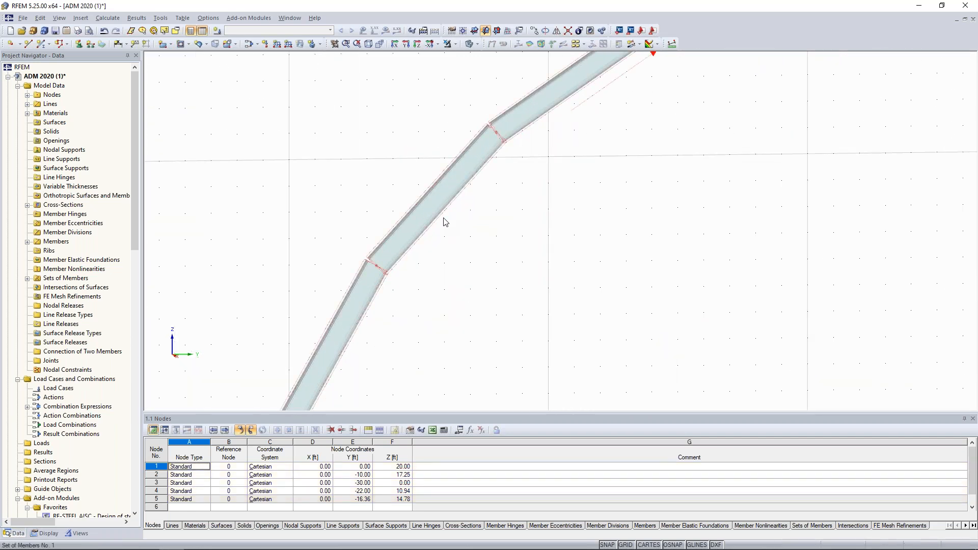
{"action": "scroll", "coordinate": [446, 222], "scroll_direction": "up", "scroll_amount": 1}
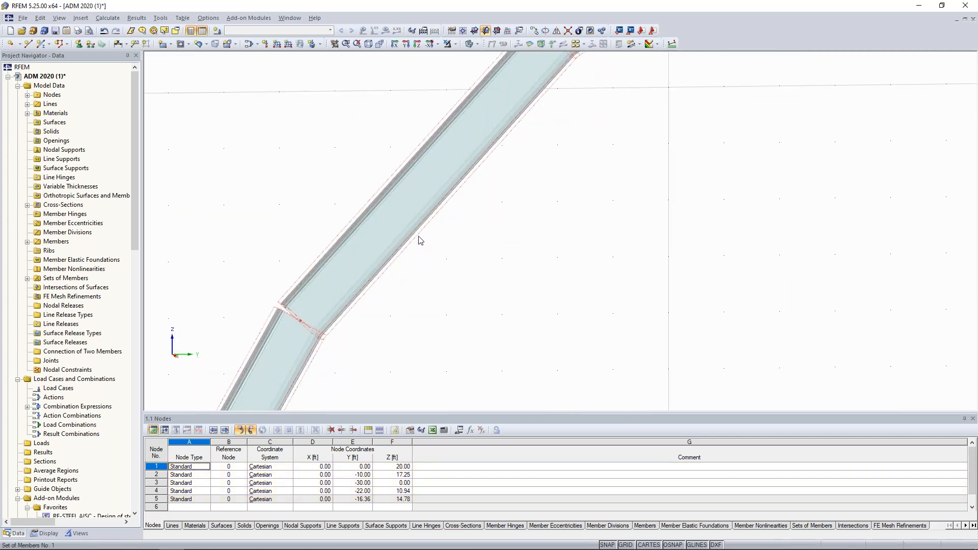
{"action": "scroll", "coordinate": [469, 273], "scroll_direction": "down", "scroll_amount": 5}
{"action": "scroll", "coordinate": [473, 274], "scroll_direction": "down", "scroll_amount": 2}
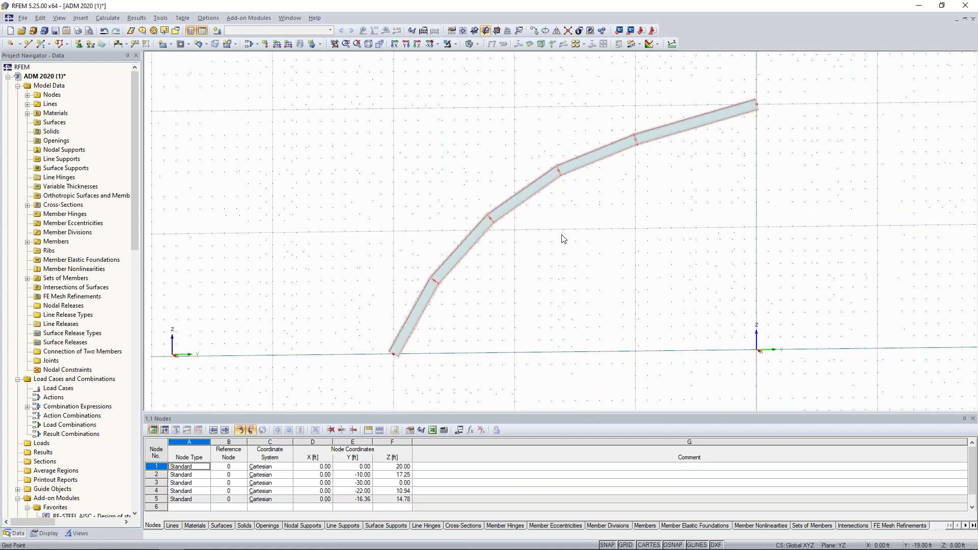
{"action": "scroll", "coordinate": [571, 254], "scroll_direction": "down", "scroll_amount": 2}
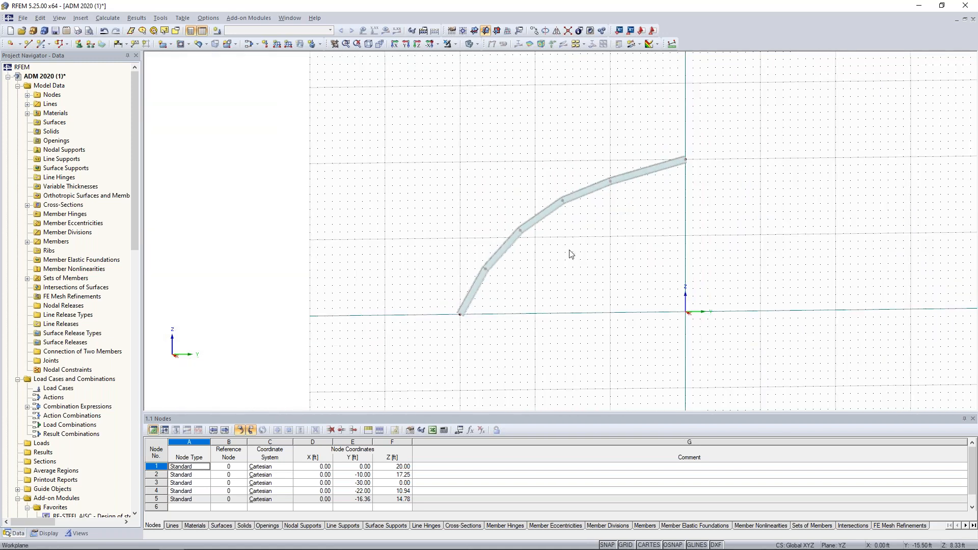
{"action": "left_click_drag", "start_coordinate": [721, 347], "coordinate": [439, 129]}
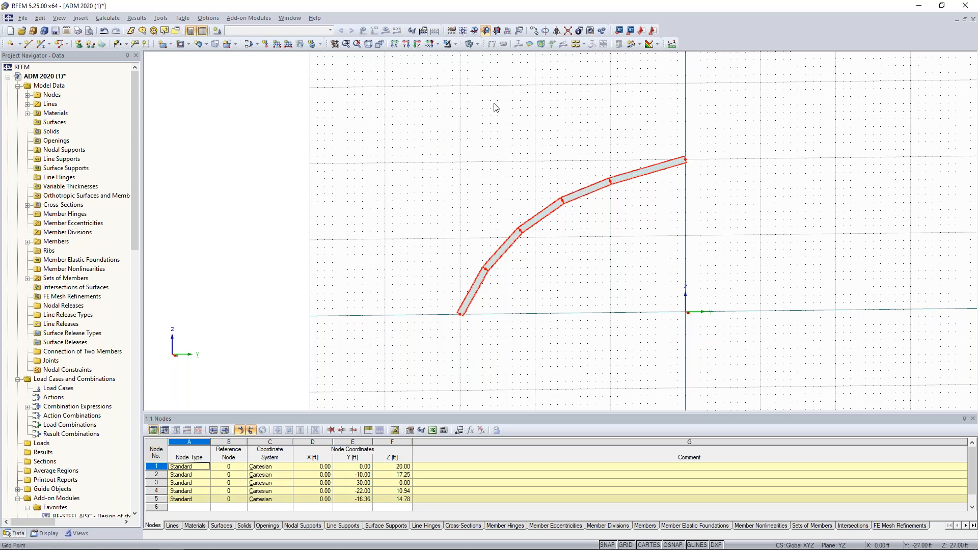
{"action": "left_click", "coordinate": [556, 32]}
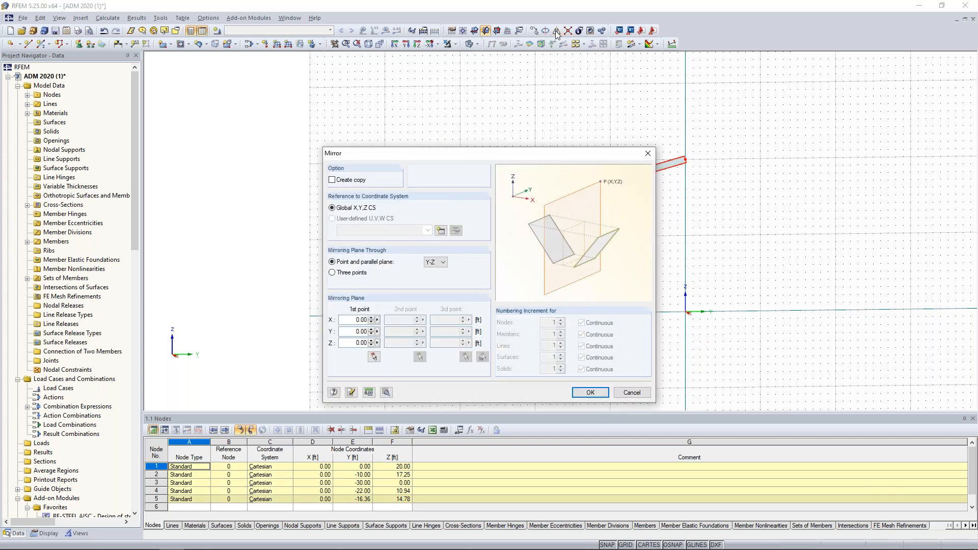
{"action": "left_click", "coordinate": [332, 181]}
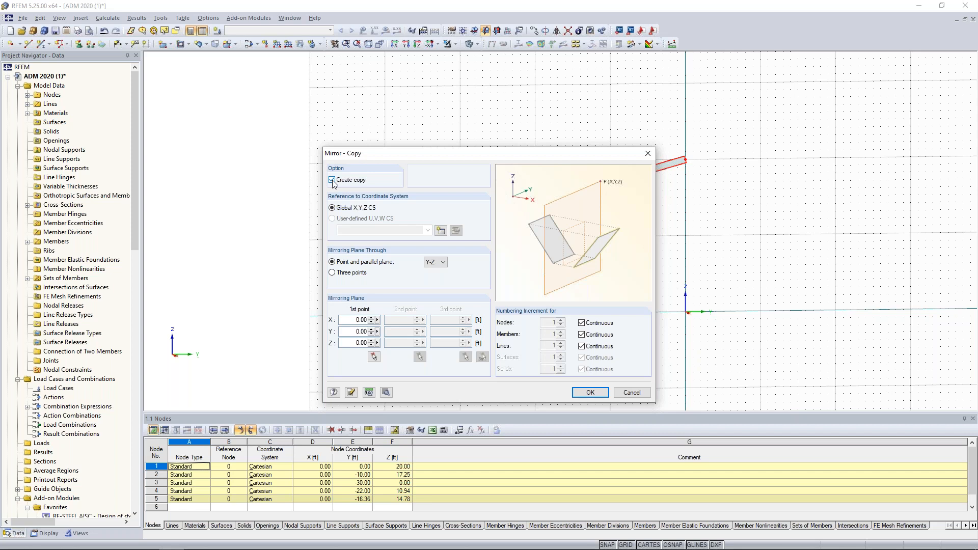
{"action": "left_click", "coordinate": [434, 263]}
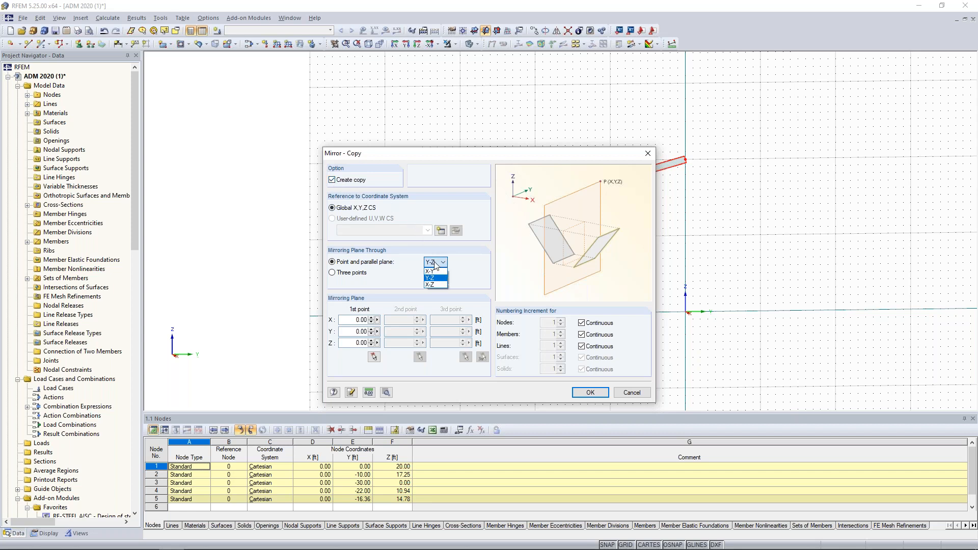
{"action": "left_click", "coordinate": [435, 288]}
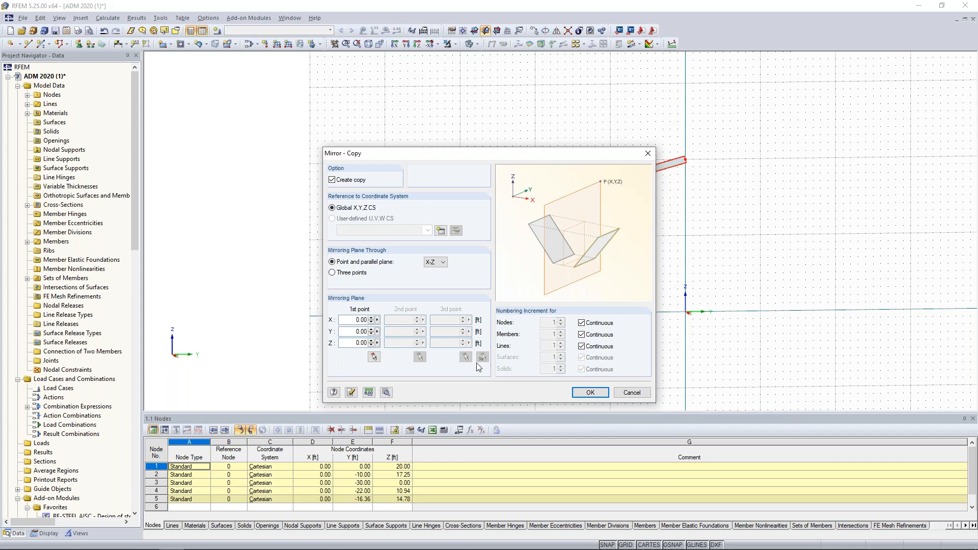
{"action": "left_click", "coordinate": [590, 393]}
- Select the full arch without its two base nodes and set up 4 copies with a displacement dx of -16.5 ft
{"action": "middle_click_drag", "start_coordinate": [609, 297], "coordinate": [483, 291]}
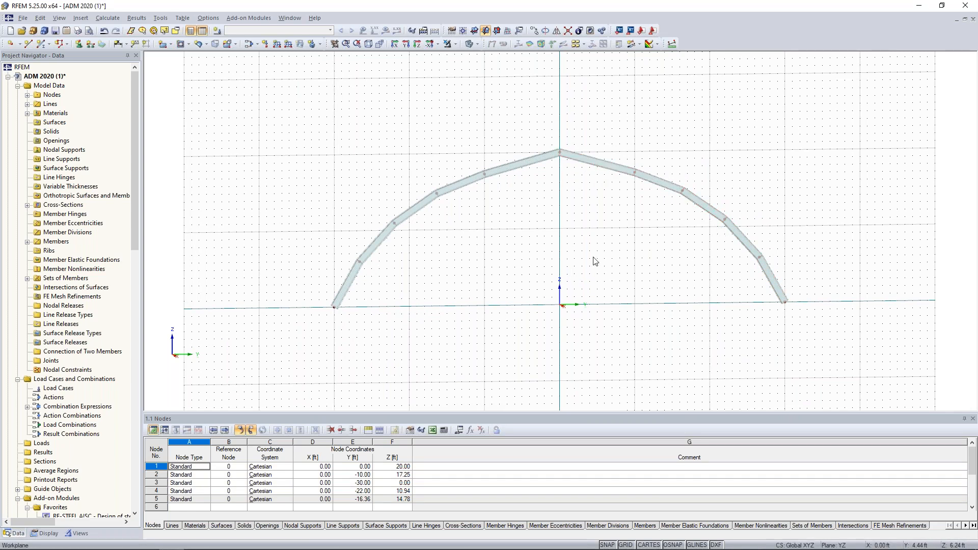
{"action": "left_click_drag", "start_coordinate": [814, 278], "coordinate": [296, 114]}
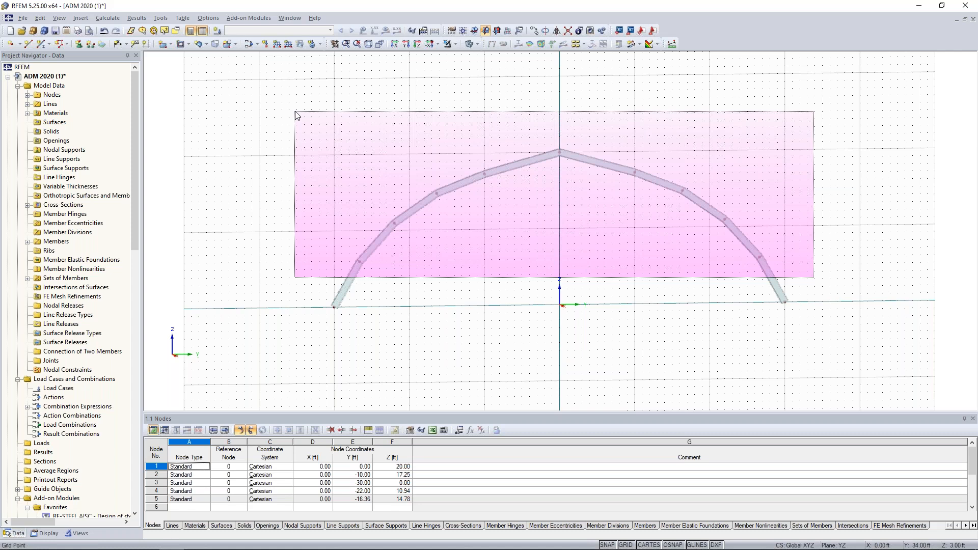
{"action": "left_click_drag", "start_coordinate": [298, 115], "coordinate": [297, 116]}
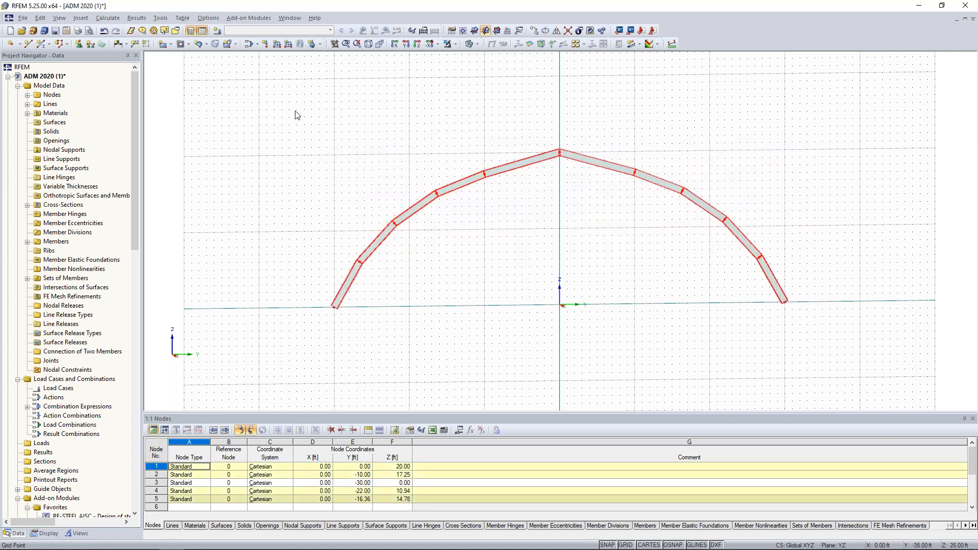
{"action": "left_click", "coordinate": [534, 31]}
{"action": "type", "text": "4"}
{"action": "left_click", "coordinate": [357, 287]}
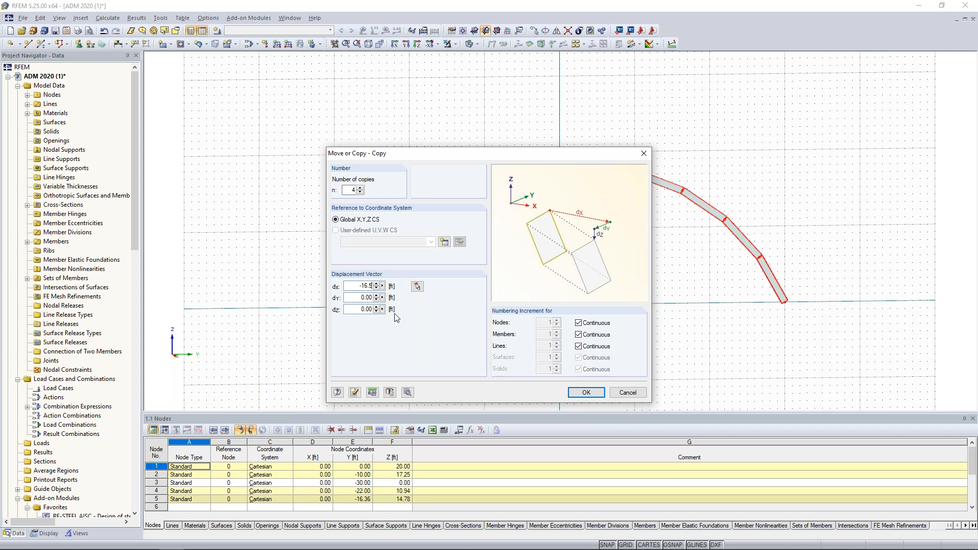
- Enable new connecting lines and members between the selected nodes and their copies, with a new template member of type Truss
{"action": "left_click", "coordinate": [408, 392]}
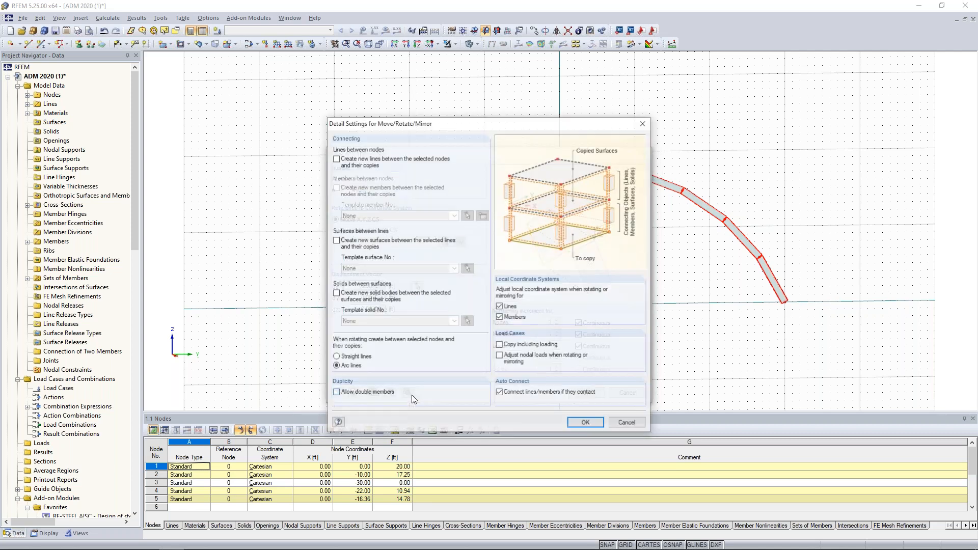
{"action": "left_click", "coordinate": [336, 159]}
{"action": "left_click", "coordinate": [335, 187]}
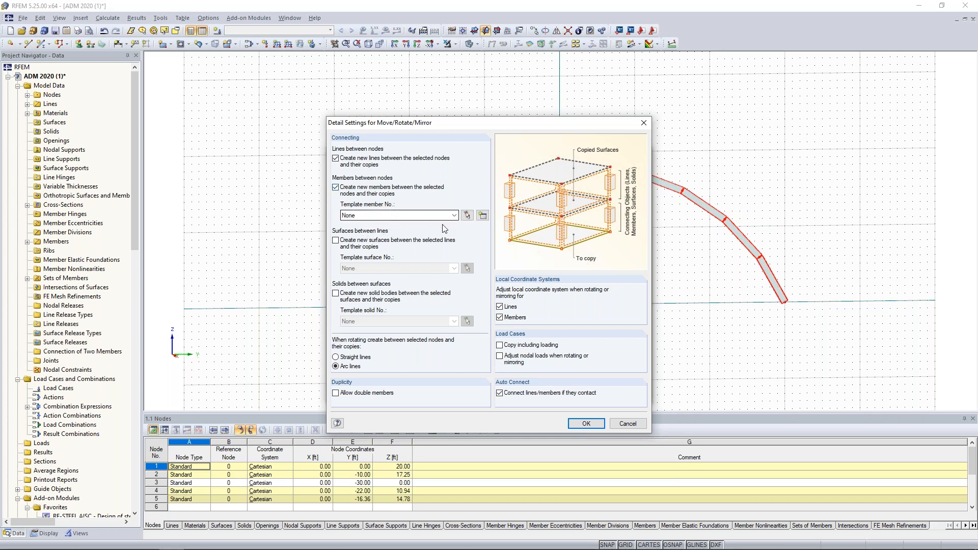
{"action": "left_click", "coordinate": [484, 217]}
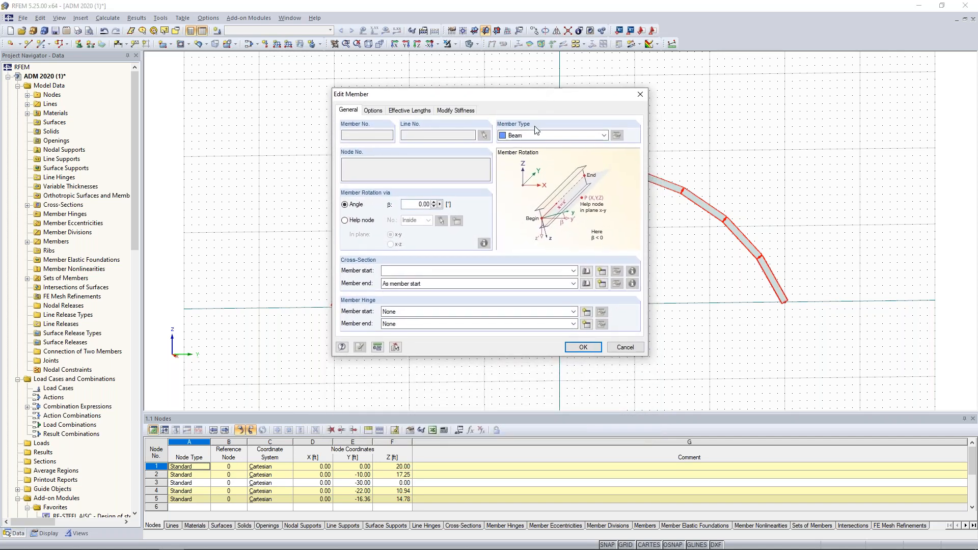
{"action": "left_click", "coordinate": [536, 134]}
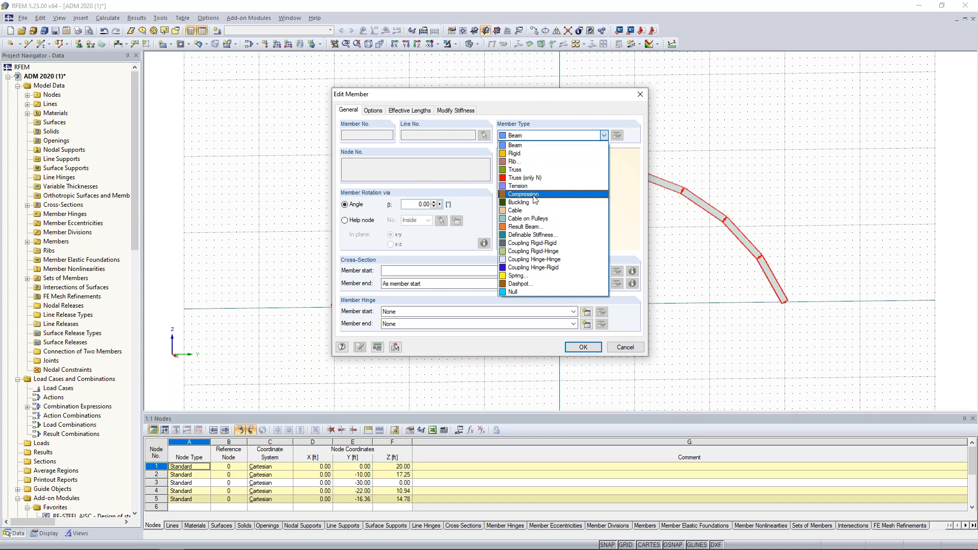
{"action": "left_click", "coordinate": [533, 171]}
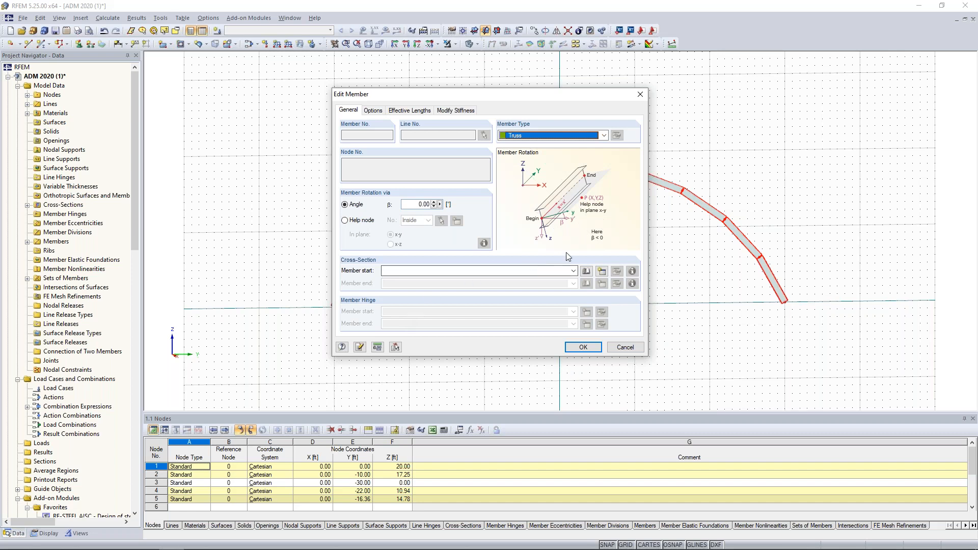
- Assign the ADM 2020 hollow section RT 6 x 6 x .375 in Aluminum 6061-T6-B209 to the template truss member and accept the connection settings
{"action": "left_click", "coordinate": [585, 272]}
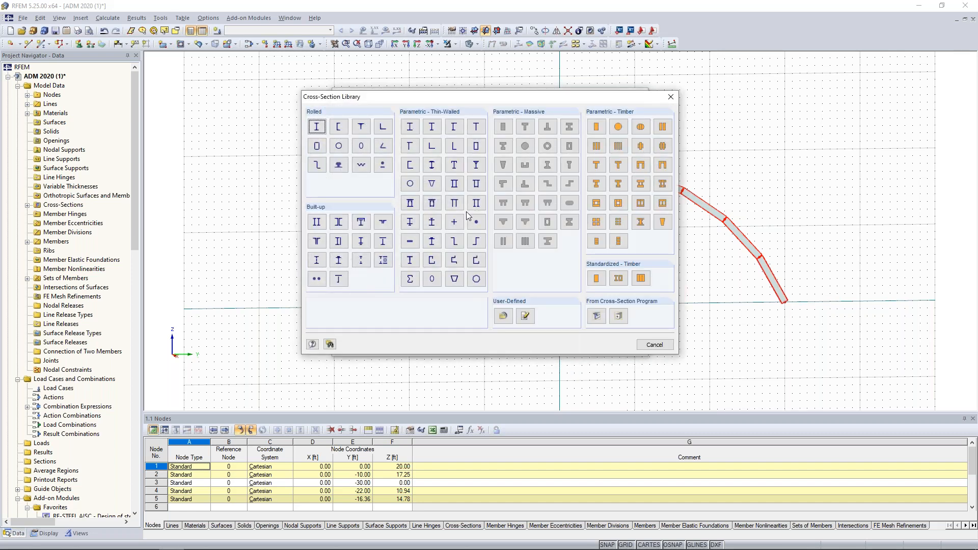
{"action": "left_click", "coordinate": [317, 146]}
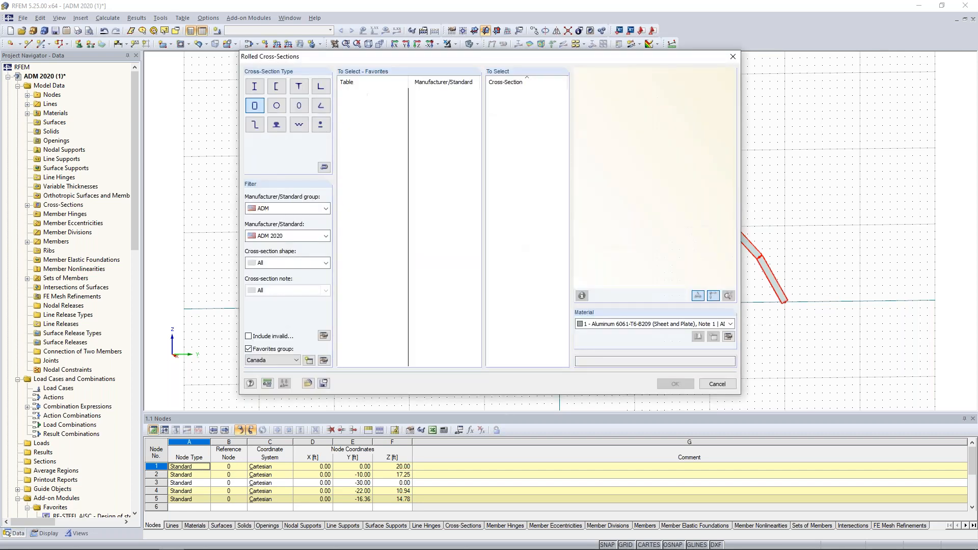
{"action": "left_click", "coordinate": [248, 349]}
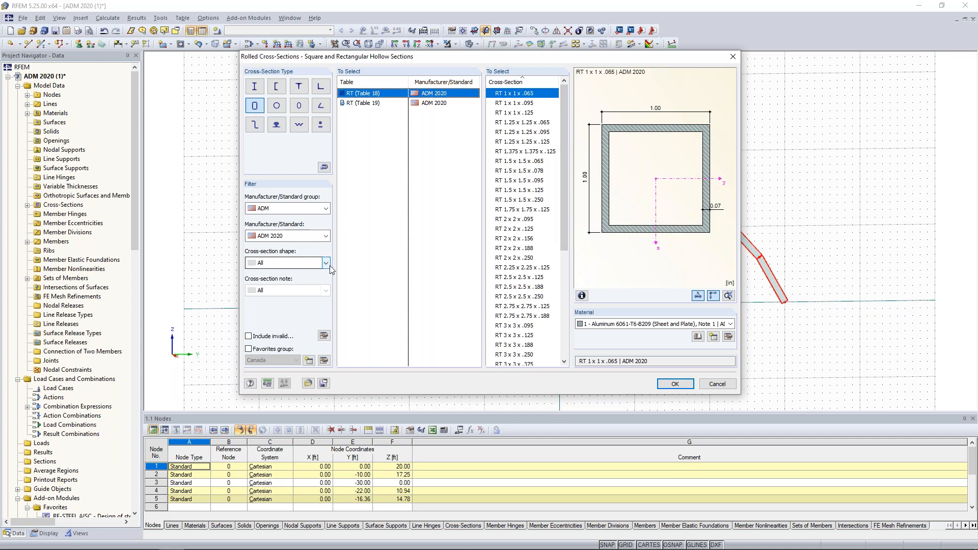
{"action": "left_click_drag", "start_coordinate": [566, 187], "coordinate": [555, 297]}
{"action": "left_click", "coordinate": [525, 307]}
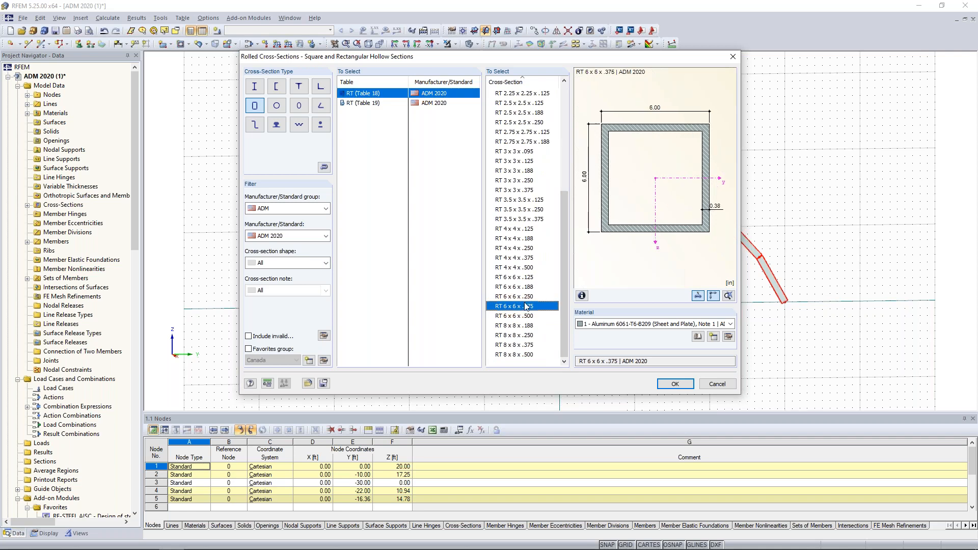
{"action": "left_click", "coordinate": [601, 326]}
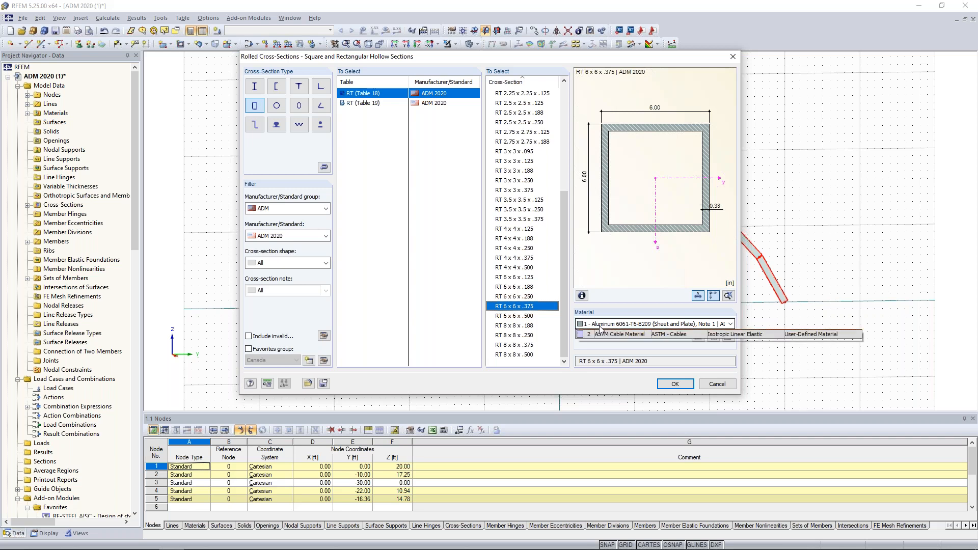
{"action": "left_click", "coordinate": [599, 331]}
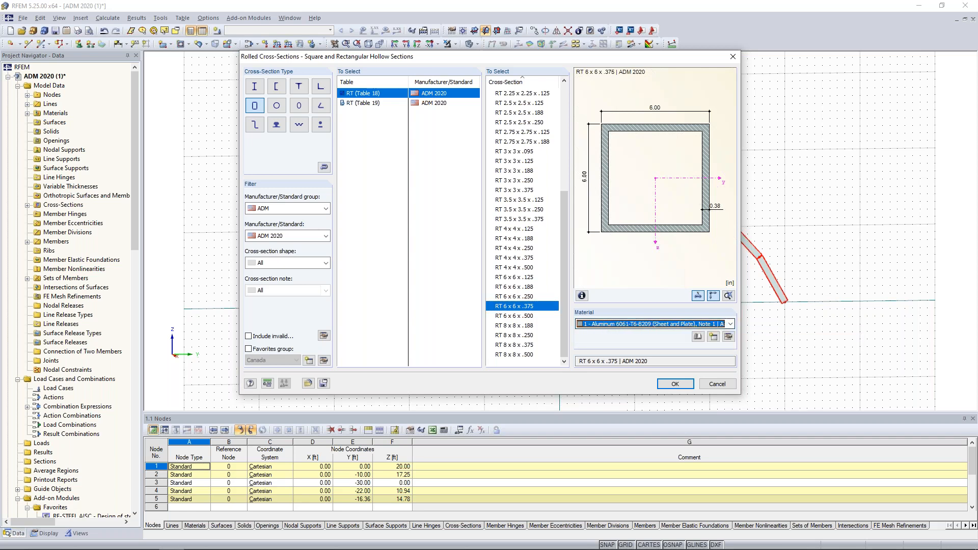
{"action": "key", "text": "Return"}
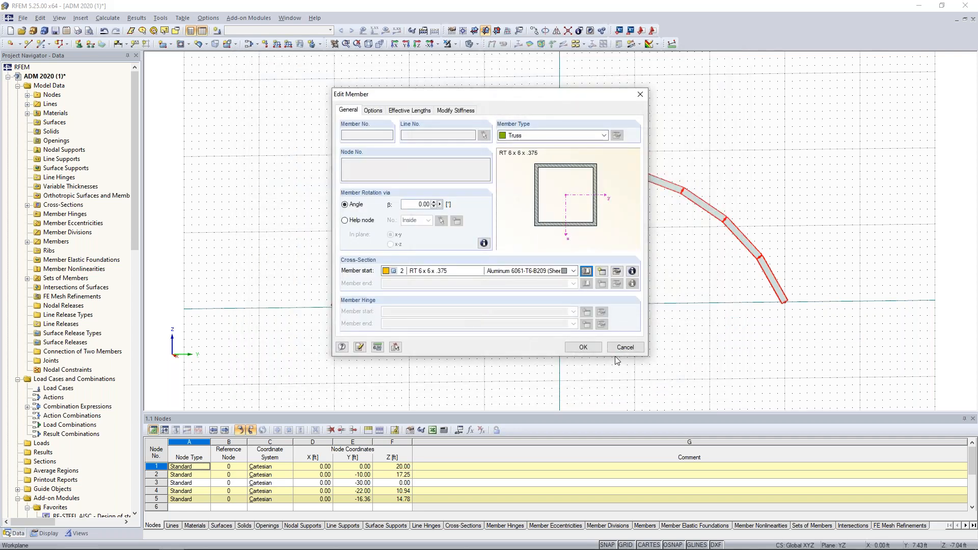
{"action": "left_click", "coordinate": [583, 347]}
{"action": "left_click", "coordinate": [580, 423]}
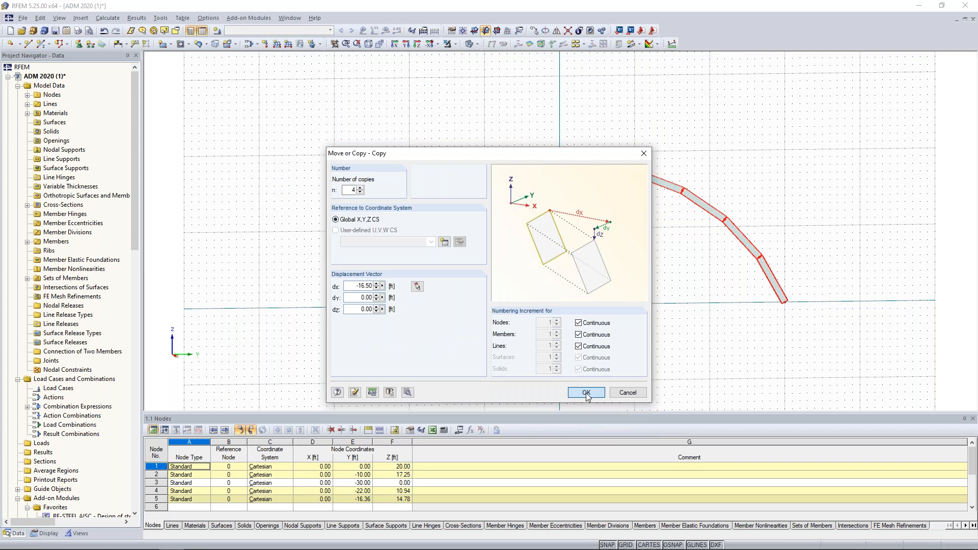
- Apply the copy operation to generate the remaining arches with their connecting truss members, and clear the selection
{"action": "left_click", "coordinate": [586, 395]}
{"action": "middle_click_drag", "start_coordinate": [591, 381], "coordinate": [560, 319], "text": "ctrl"}
{"action": "scroll", "coordinate": [609, 355], "scroll_direction": "down", "scroll_amount": 1}
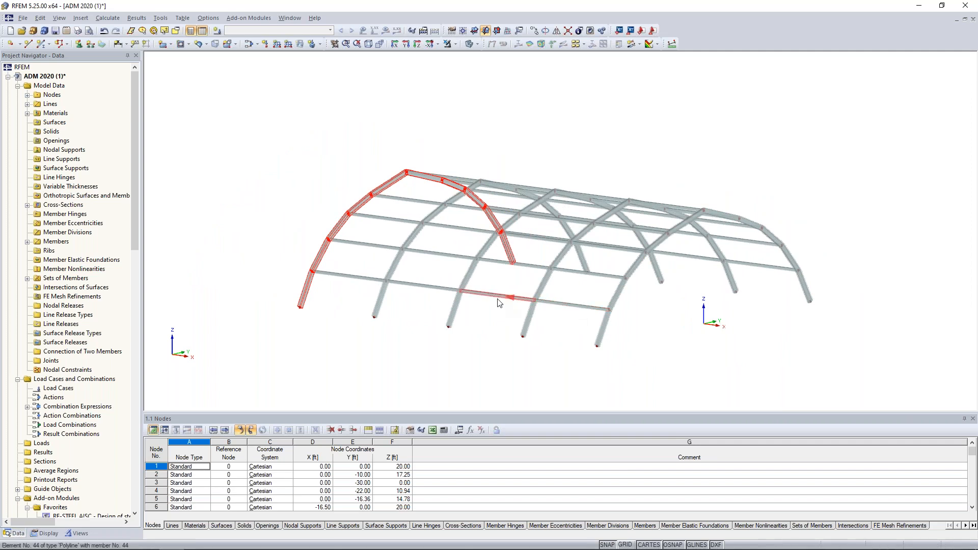
{"action": "left_click", "coordinate": [381, 355]}
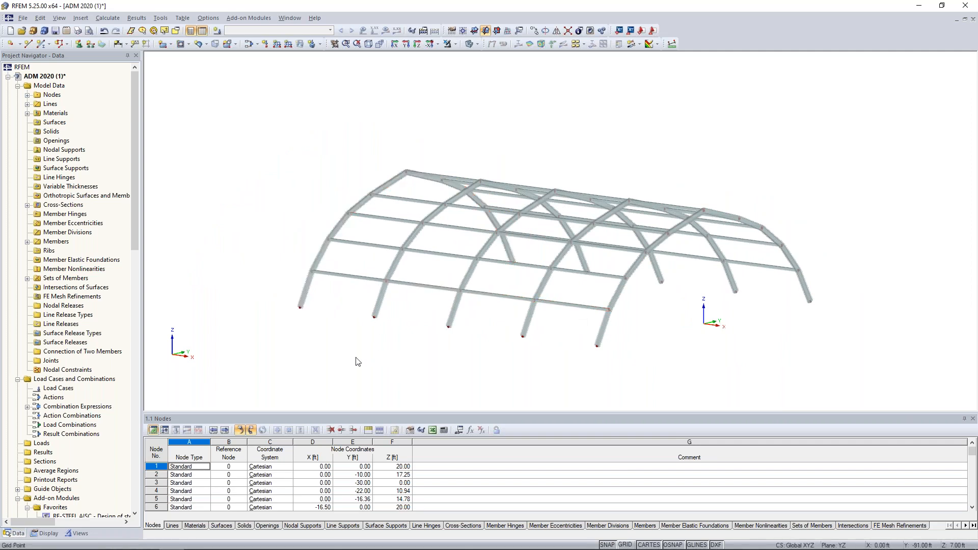
- Color the structure's graphics according to Member Type to distinguish beam members from truss members
{"action": "left_click", "coordinate": [45, 533]}
{"action": "scroll", "coordinate": [56, 351], "scroll_direction": "down", "scroll_amount": 1}
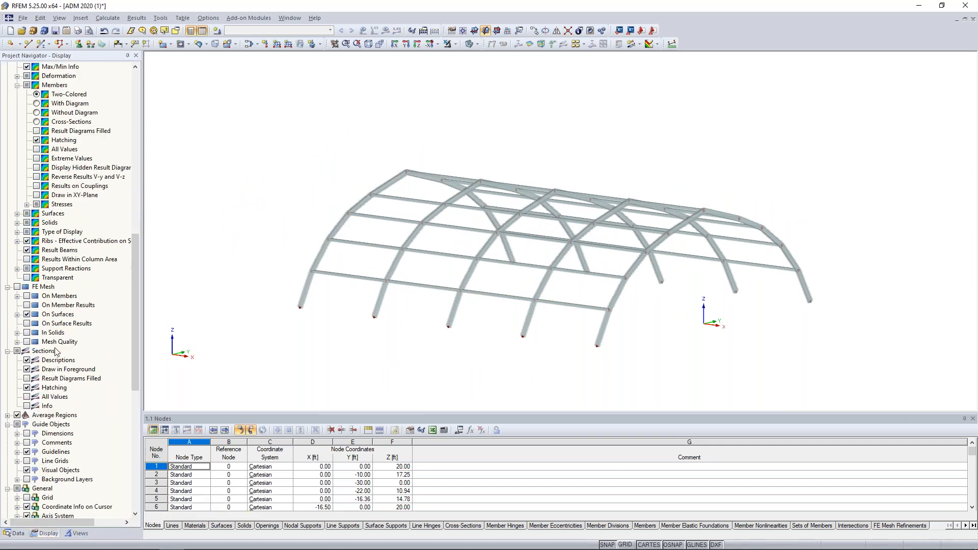
{"action": "scroll", "coordinate": [56, 352], "scroll_direction": "down", "scroll_amount": 12}
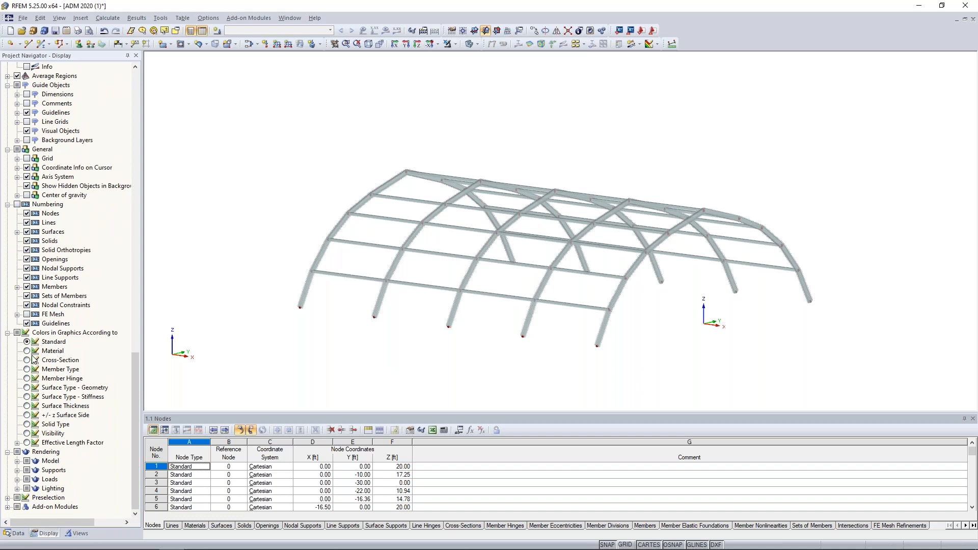
{"action": "left_click", "coordinate": [27, 369]}
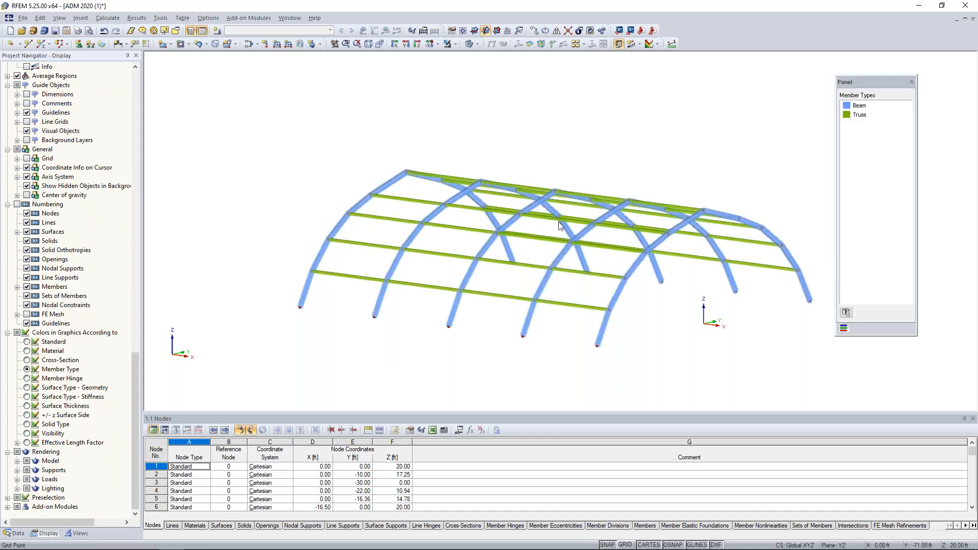
{"action": "middle_click_drag", "start_coordinate": [731, 135], "coordinate": [657, 165], "text": "ctrl"}
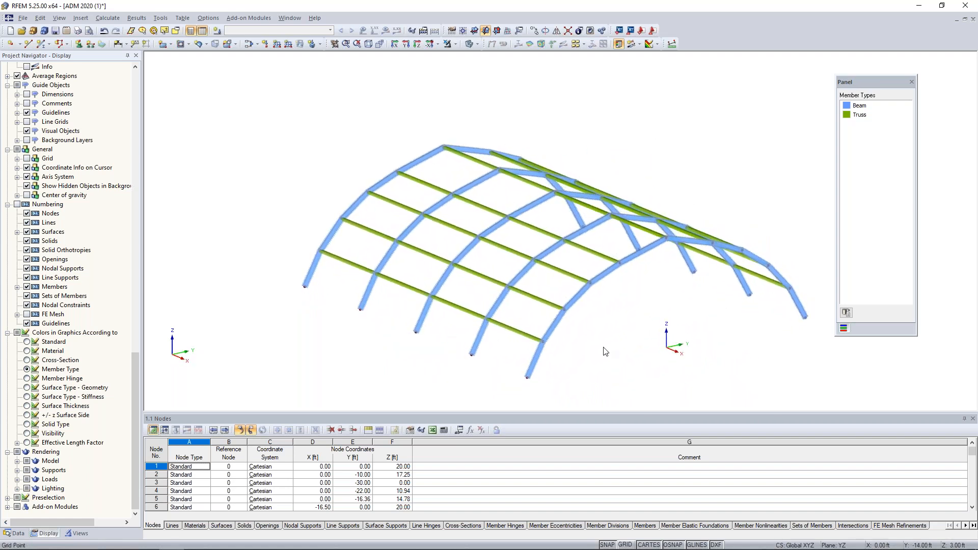
{"action": "middle_click_drag", "start_coordinate": [605, 352], "coordinate": [568, 286], "text": "ctrl"}
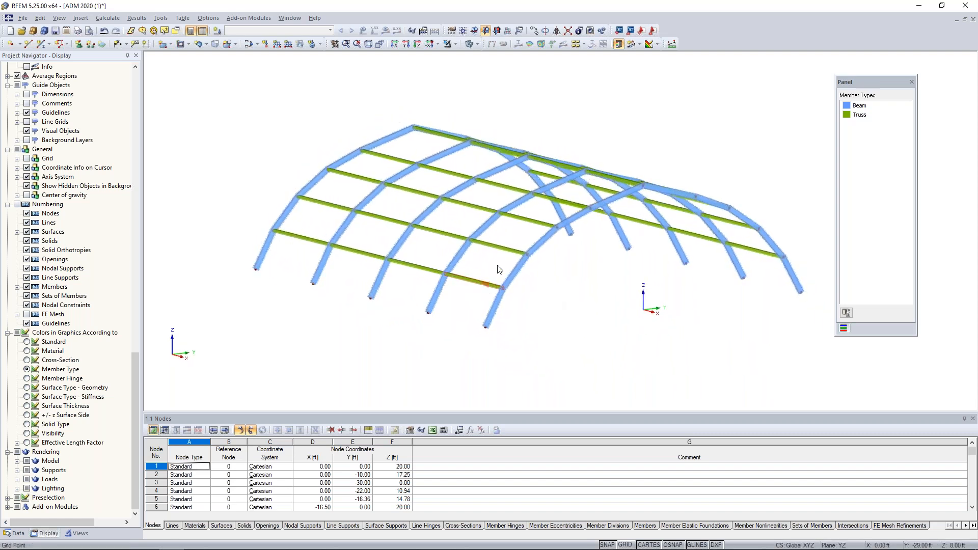
- Switch the model to a wireframe display and turn on the cross-section outlines for members
{"action": "left_click", "coordinate": [469, 44]}
{"action": "scroll", "coordinate": [44, 379], "scroll_direction": "up", "scroll_amount": 15}
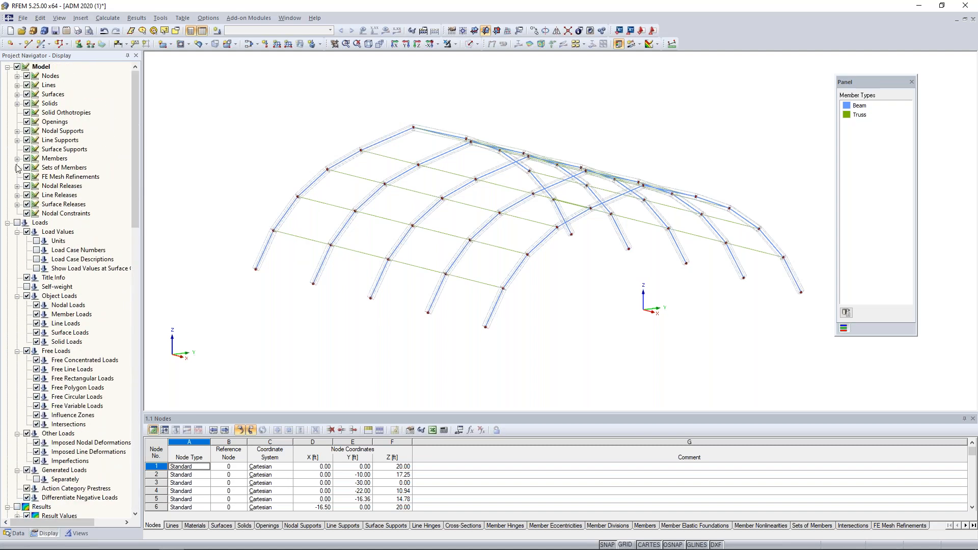
{"action": "left_click", "coordinate": [17, 160]}
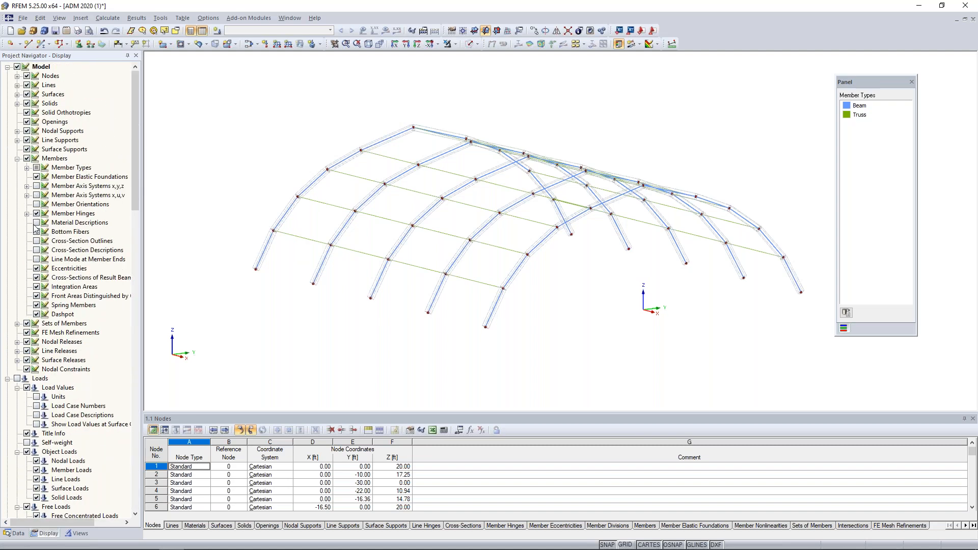
{"action": "left_click", "coordinate": [37, 241]}
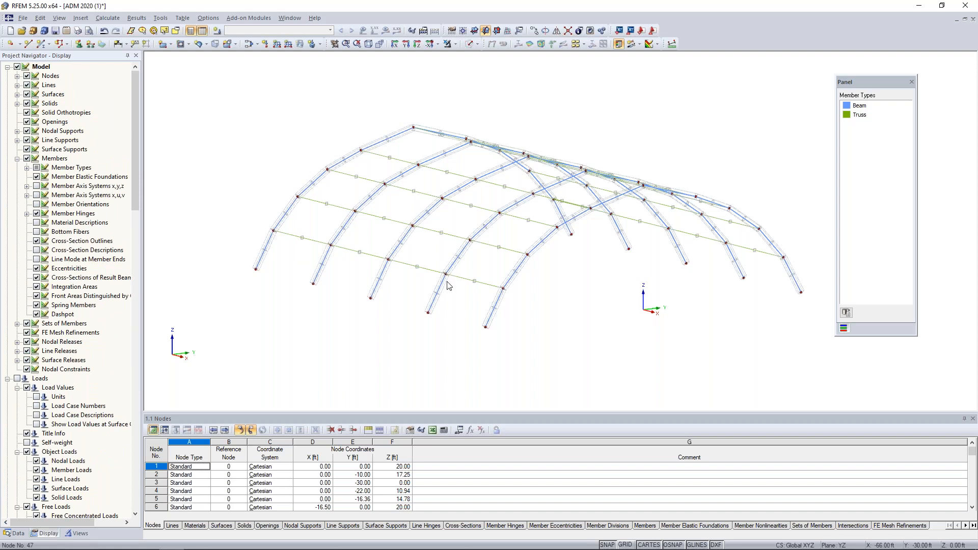
- Examine how the truss members' cross-section outlines are oriented relative to the slope of the arches
{"action": "scroll", "coordinate": [477, 290], "scroll_direction": "up", "scroll_amount": 5}
{"action": "scroll", "coordinate": [477, 290], "scroll_direction": "up", "scroll_amount": 2}
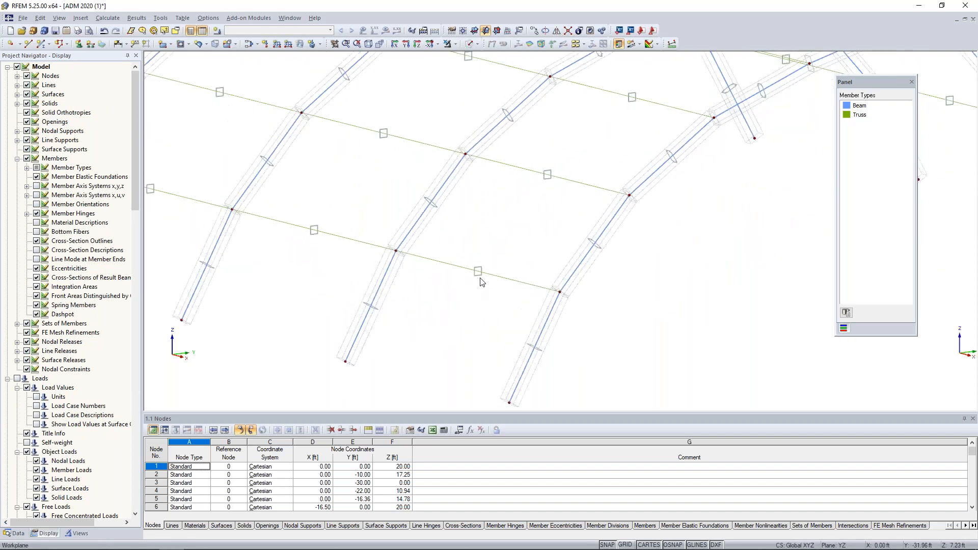
{"action": "middle_click_drag", "start_coordinate": [601, 141], "coordinate": [519, 182], "text": "ctrl"}
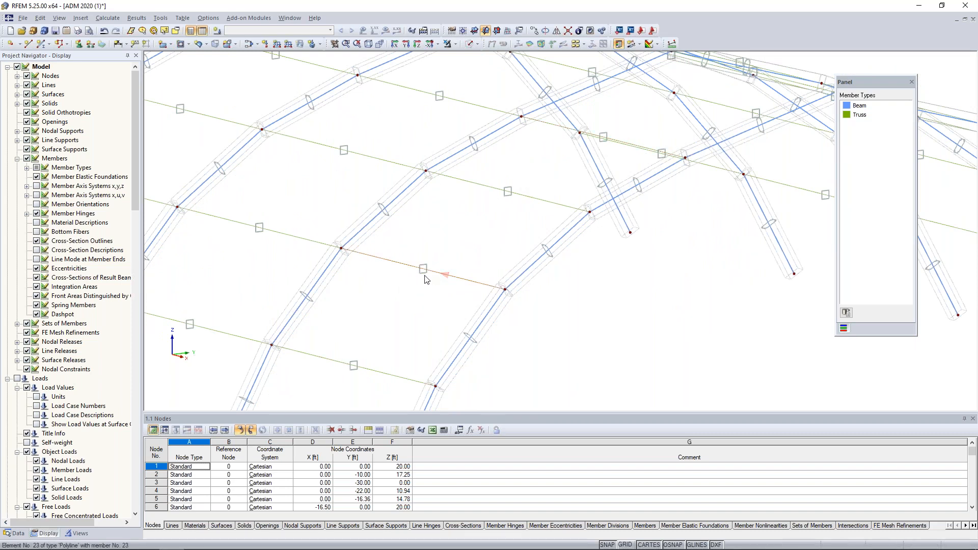
{"action": "scroll", "coordinate": [401, 283], "scroll_direction": "down", "scroll_amount": 1}
{"action": "scroll", "coordinate": [400, 284], "scroll_direction": "down", "scroll_amount": 3}
{"action": "middle_click_drag", "start_coordinate": [397, 291], "coordinate": [332, 294], "text": "ctrl"}
{"action": "scroll", "coordinate": [331, 294], "scroll_direction": "up", "scroll_amount": 3}
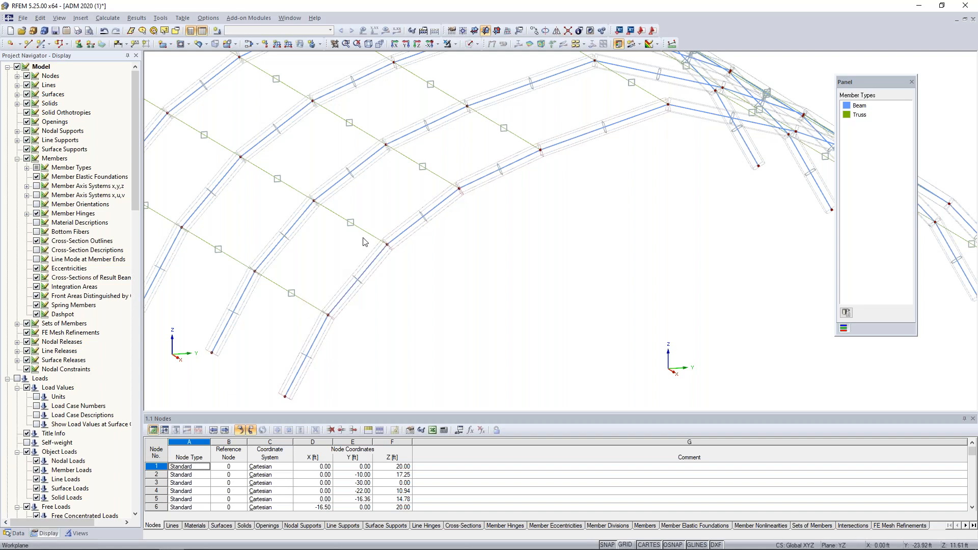
{"action": "scroll", "coordinate": [364, 241], "scroll_direction": "down", "scroll_amount": 5}
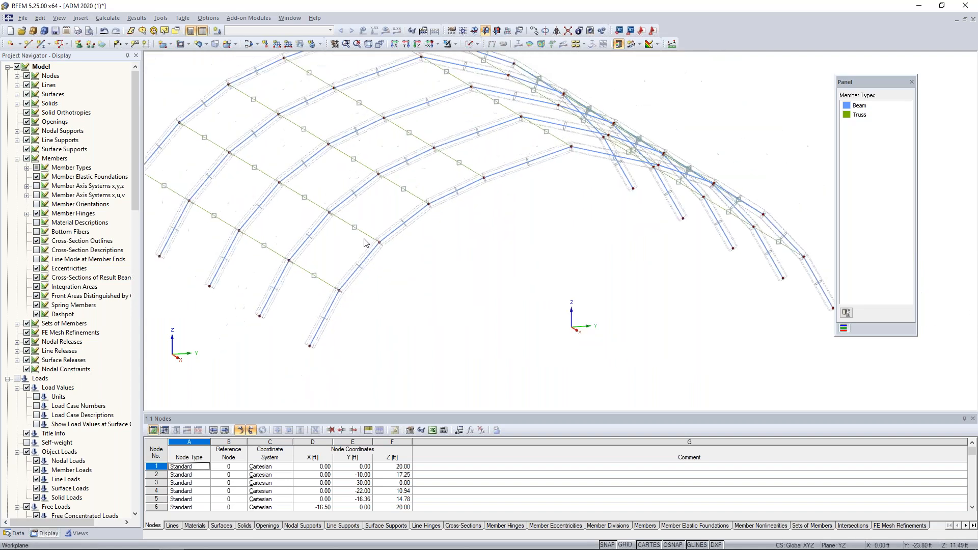
- Restrict the visibility to truss members only, using the generated grouping by member type
{"action": "left_click", "coordinate": [77, 533]}
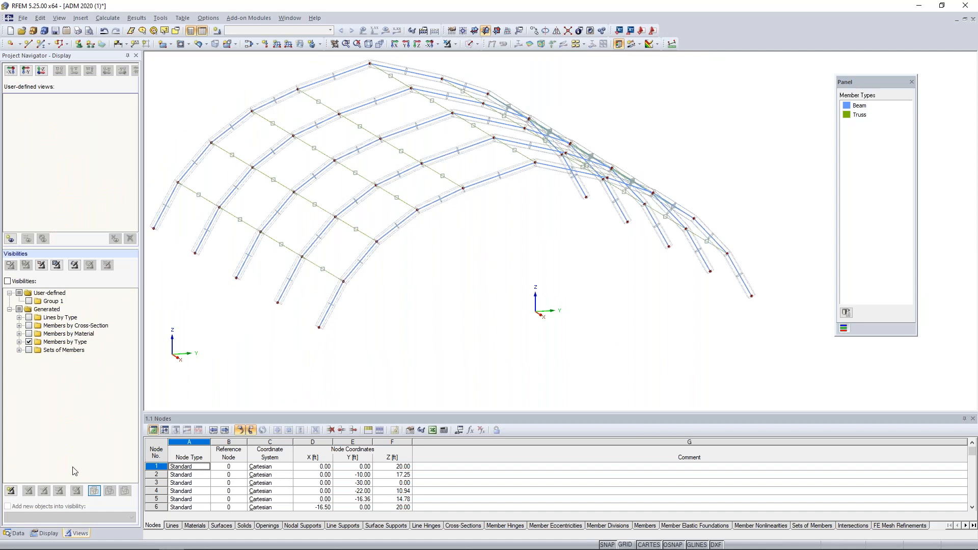
{"action": "left_click", "coordinate": [19, 341]}
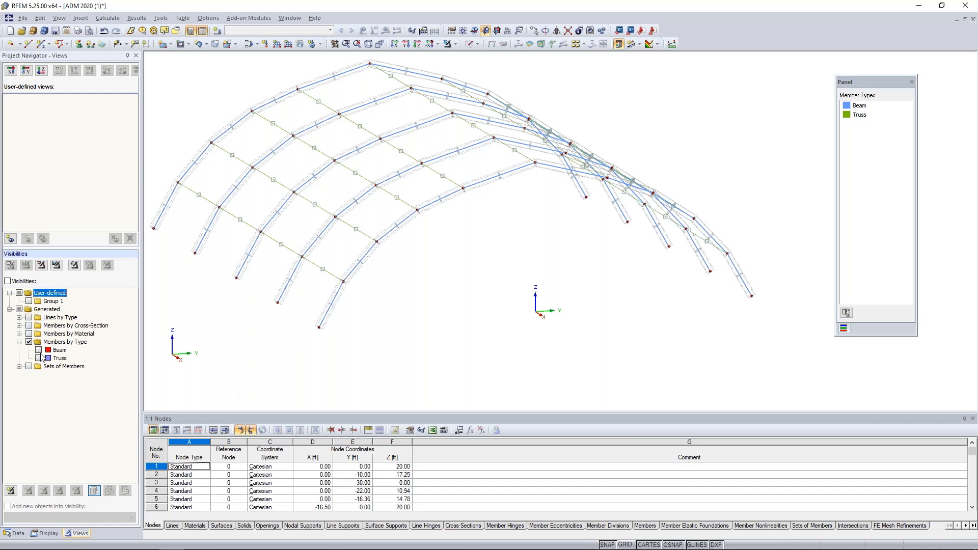
{"action": "left_click", "coordinate": [39, 358]}
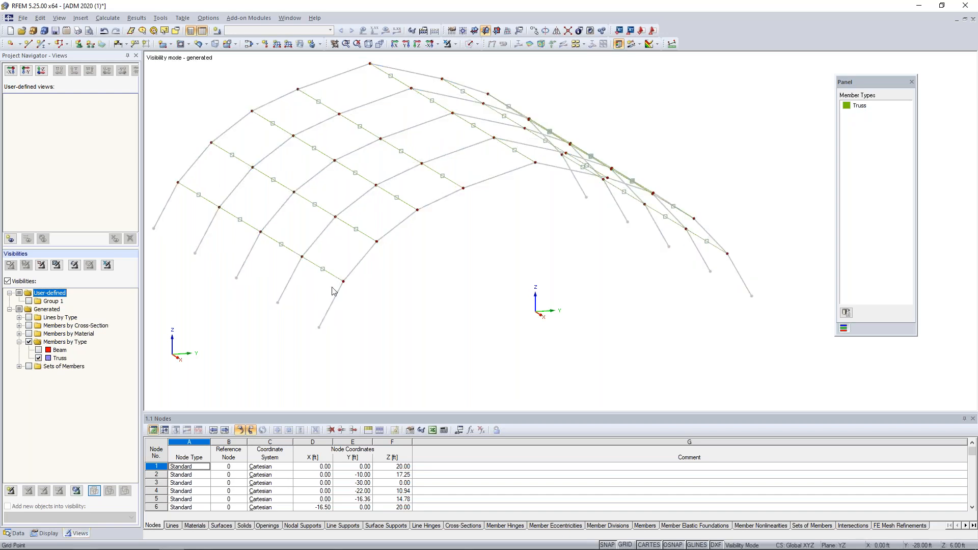
{"action": "scroll", "coordinate": [261, 284], "scroll_direction": "down", "scroll_amount": 1}
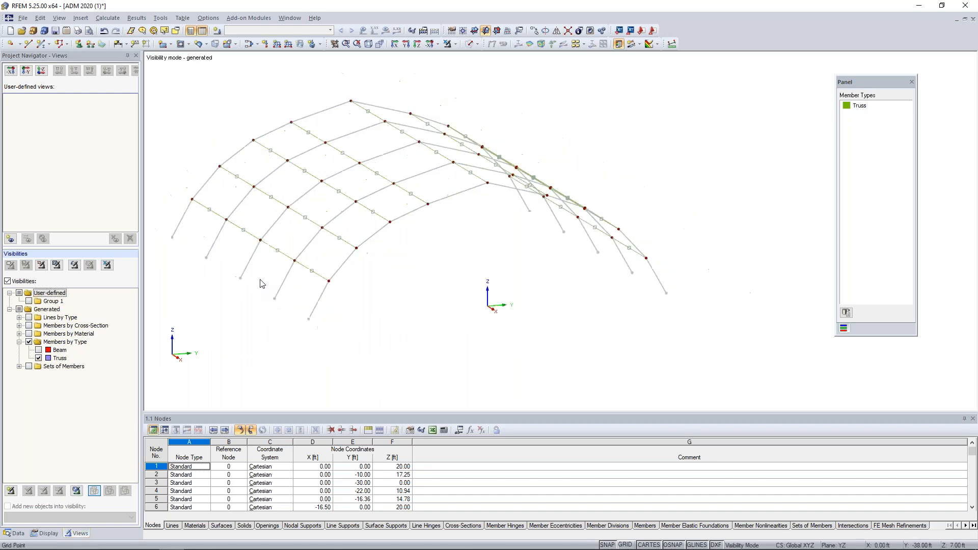
{"action": "middle_click_drag", "start_coordinate": [320, 301], "coordinate": [390, 302]}
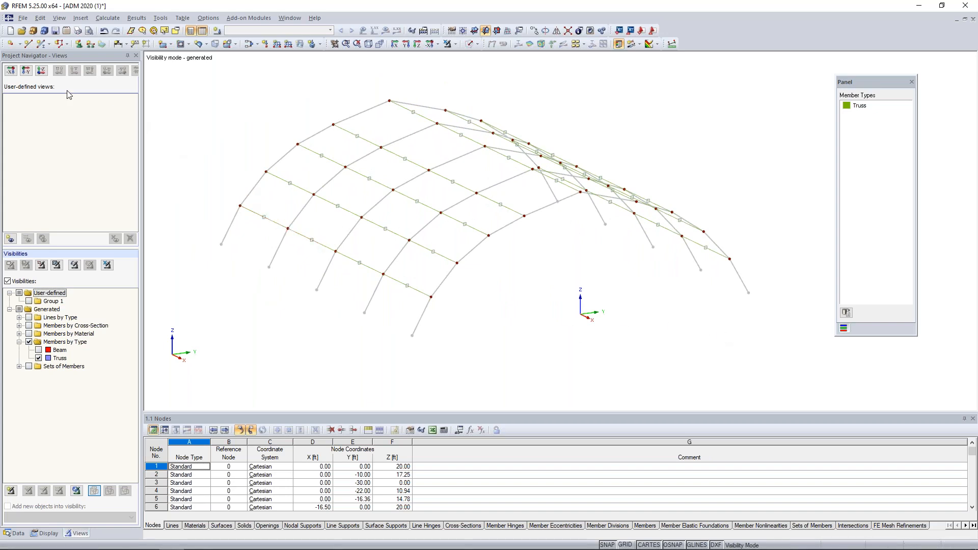
- Create a standard node below the grid origin at X 0, Y 0, Z -11.77 ft and end node placement
{"action": "left_click", "coordinate": [9, 44]}
{"action": "left_click_drag", "start_coordinate": [142, 84], "coordinate": [201, 94]}
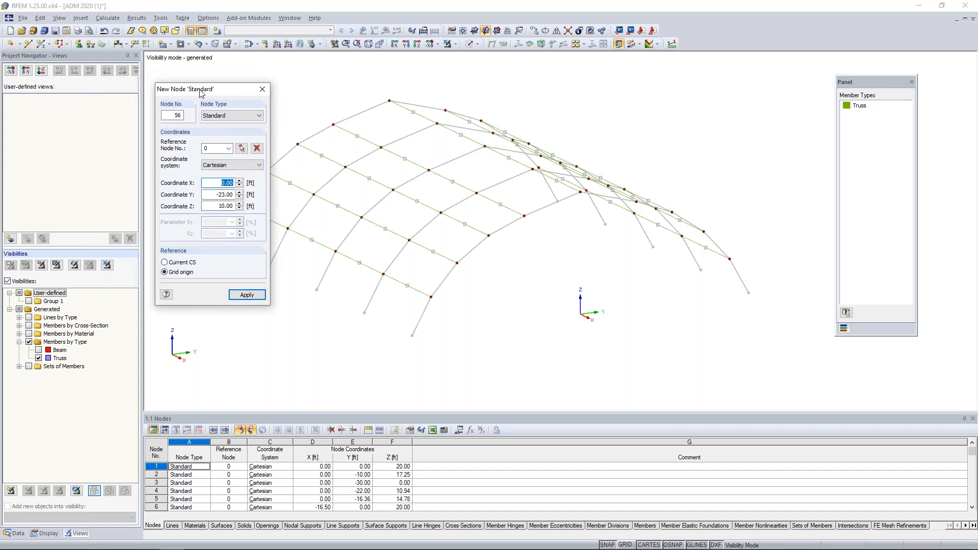
{"action": "key", "text": "Tab"}
{"action": "type", "text": "0"}
{"action": "key", "text": "Tab"}
{"action": "type", "text": "-"}
{"action": "key", "text": "Return"}
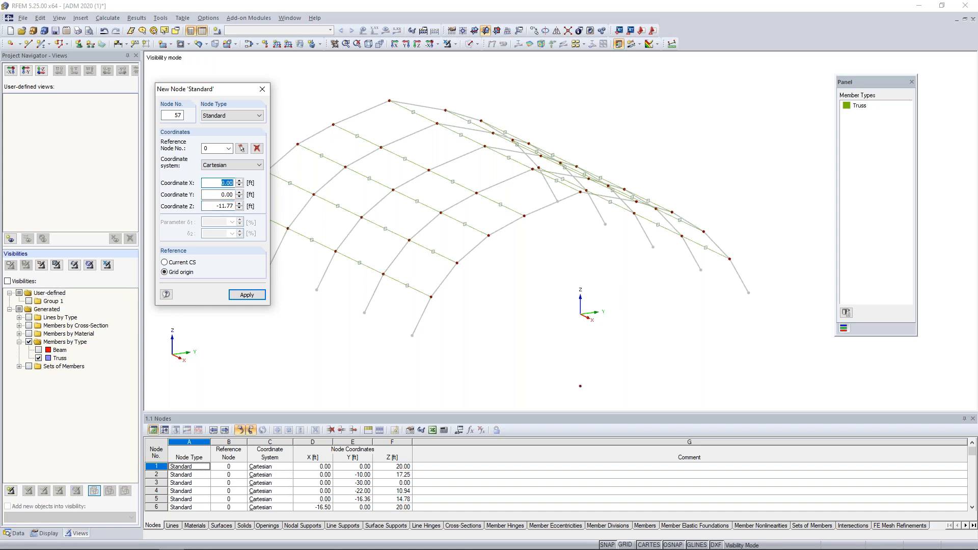
{"action": "key", "text": "Escape"}
- Select all truss members and set their member rotation via help node, using the new node below the origin in plane x-y
{"action": "scroll", "coordinate": [532, 315], "scroll_direction": "down", "scroll_amount": 3}
{"action": "middle_click_drag", "start_coordinate": [542, 323], "coordinate": [440, 291], "text": "ctrl"}
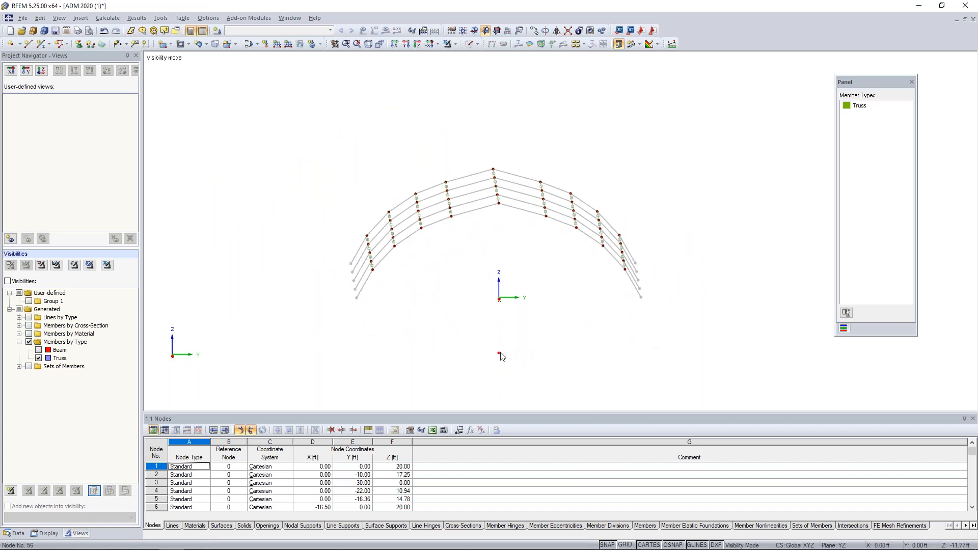
{"action": "mouse_move", "coordinate": [499, 357]}
{"action": "middle_click_drag", "start_coordinate": [420, 290], "coordinate": [515, 300], "text": "ctrl"}
{"action": "left_click_drag", "start_coordinate": [273, 110], "coordinate": [707, 338]}
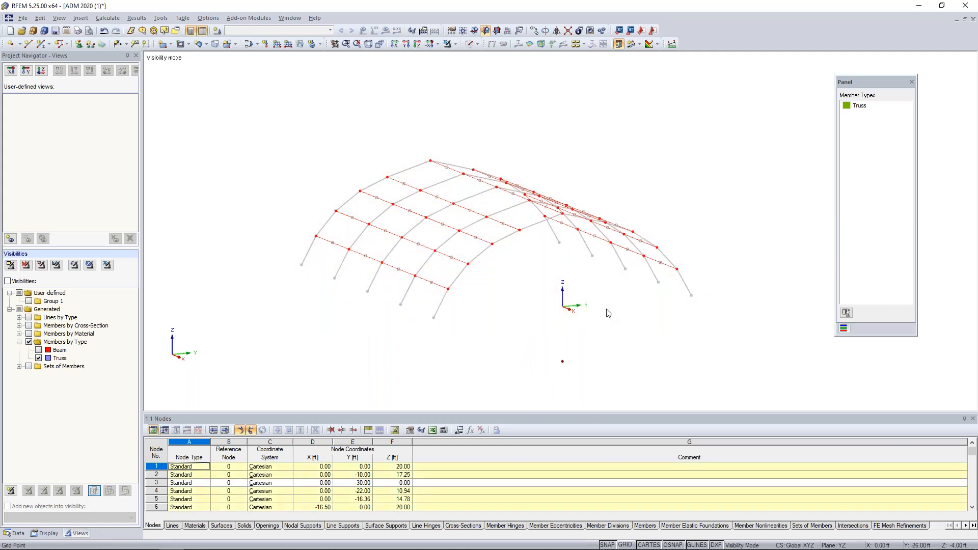
{"action": "double_click", "coordinate": [441, 290]}
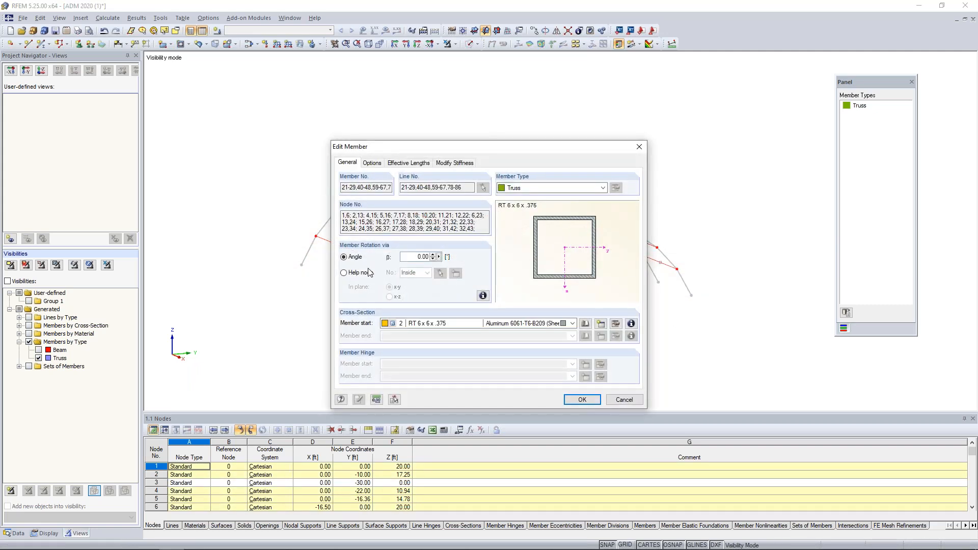
{"action": "left_click", "coordinate": [344, 273]}
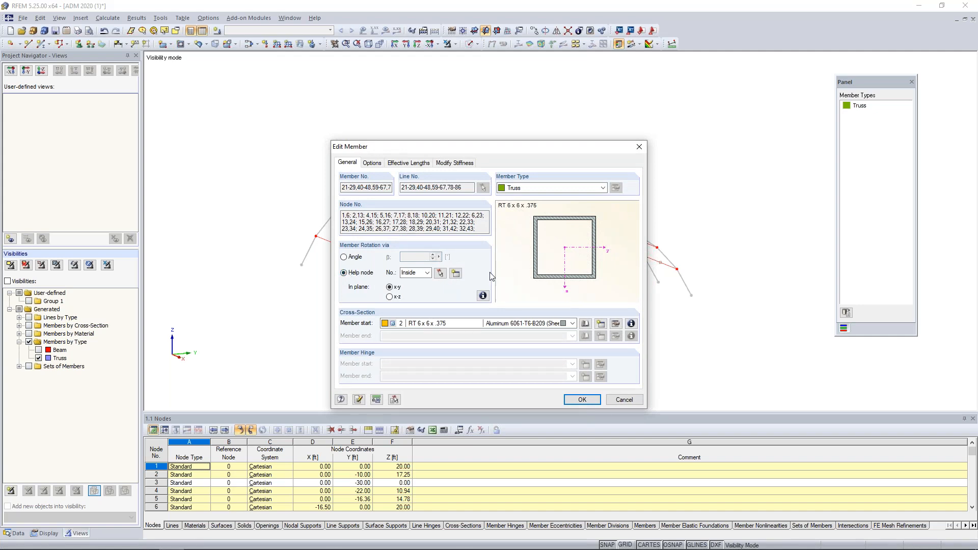
{"action": "left_click", "coordinate": [440, 274]}
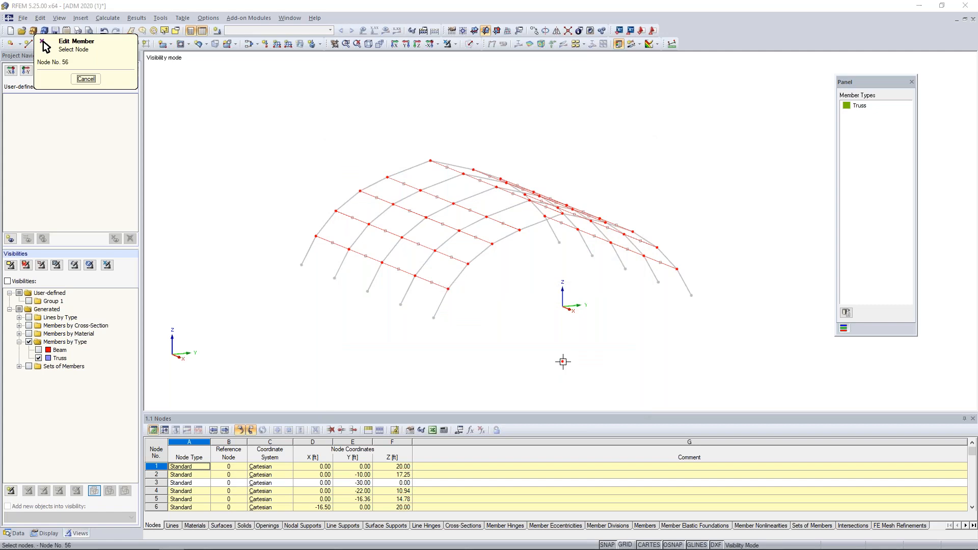
{"action": "left_click", "coordinate": [563, 361]}
{"action": "left_click", "coordinate": [582, 399]}
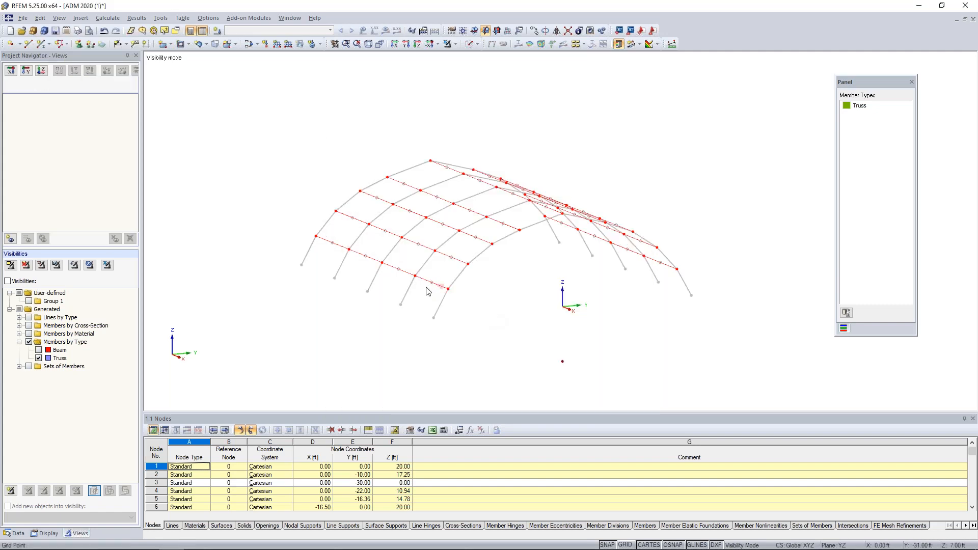
- Turn off the cross-section outlines and cancel the visibility mode so that all members are displayed, returning to the model data tree
{"action": "scroll", "coordinate": [433, 289], "scroll_direction": "up", "scroll_amount": 5}
{"action": "scroll", "coordinate": [433, 286], "scroll_direction": "up", "scroll_amount": 1}
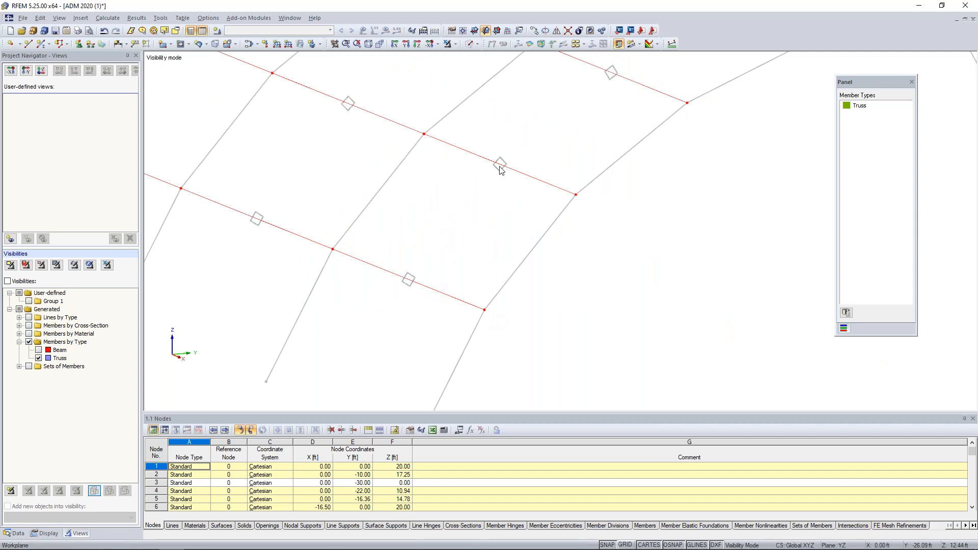
{"action": "middle_click_drag", "start_coordinate": [614, 76], "coordinate": [452, 209]}
{"action": "middle_click_drag", "start_coordinate": [598, 141], "coordinate": [372, 227]}
{"action": "middle_click_drag", "start_coordinate": [523, 188], "coordinate": [587, 230], "text": "ctrl"}
{"action": "middle_click_drag", "start_coordinate": [502, 227], "coordinate": [504, 289]}
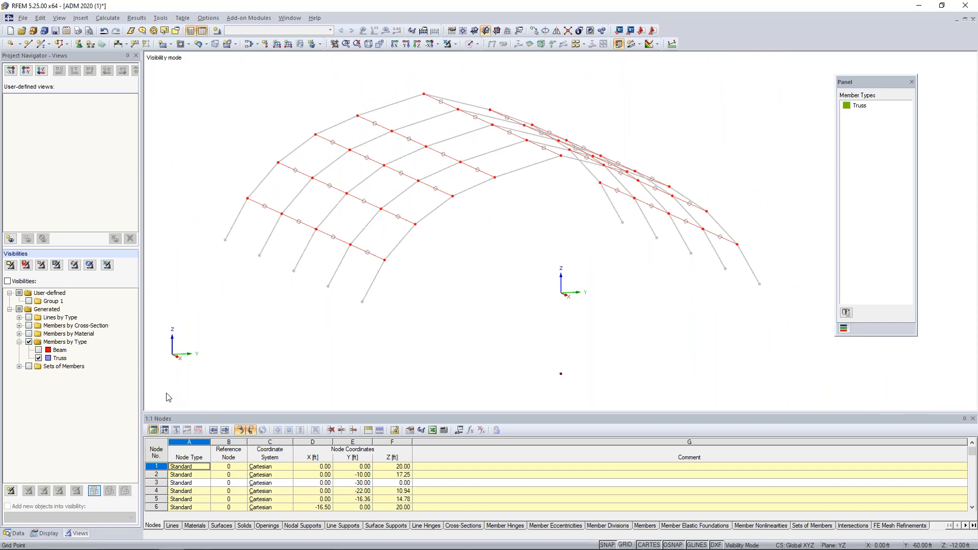
{"action": "left_click", "coordinate": [39, 534]}
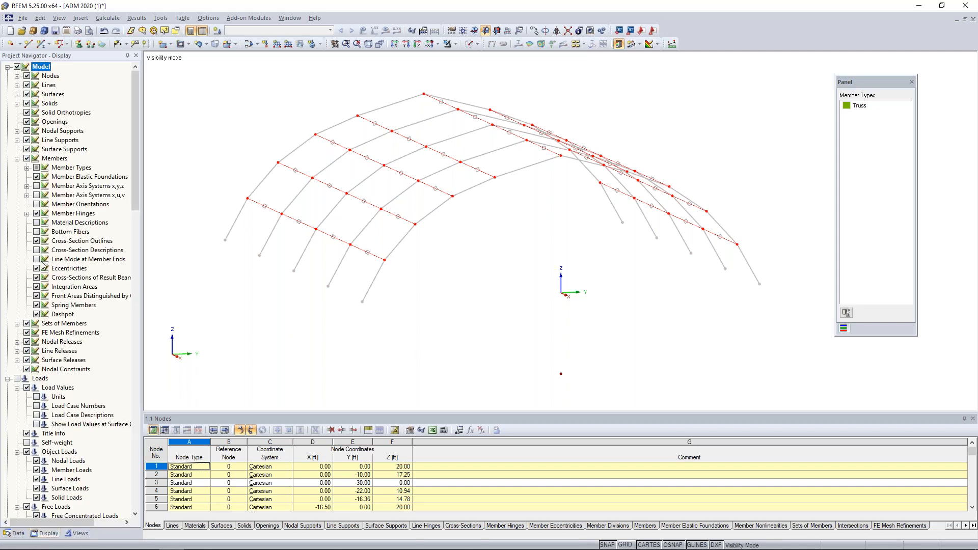
{"action": "left_click", "coordinate": [37, 241]}
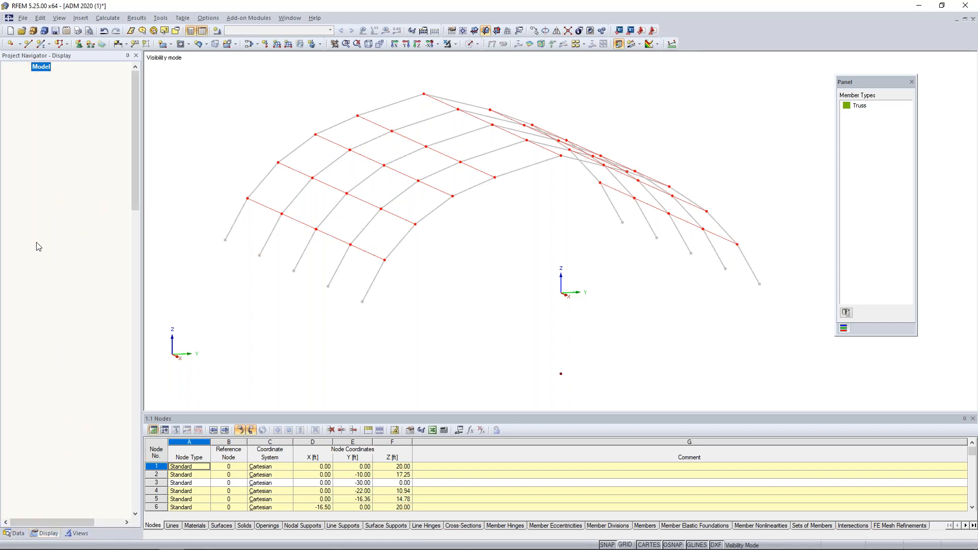
{"action": "left_click", "coordinate": [448, 44]}
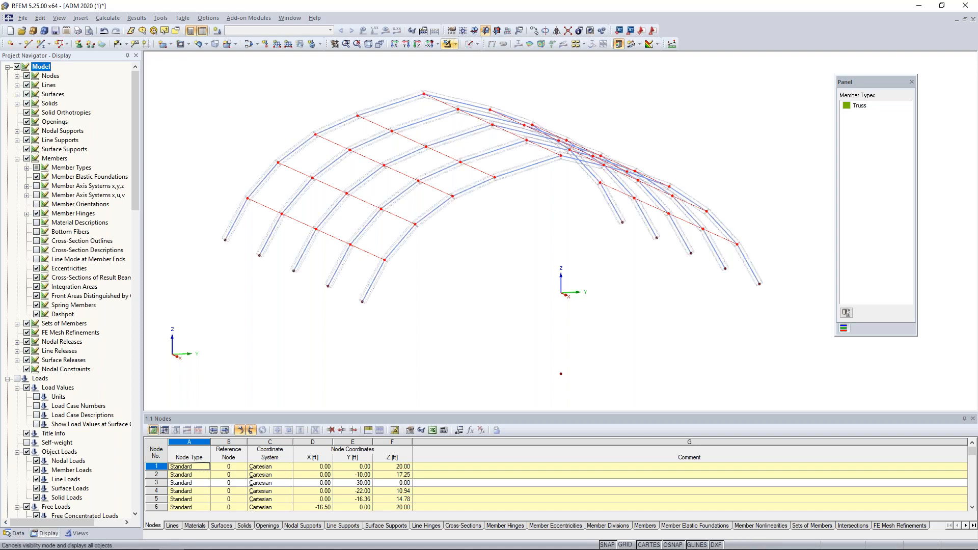
{"action": "left_click", "coordinate": [16, 159]}
{"action": "left_click", "coordinate": [17, 533]}
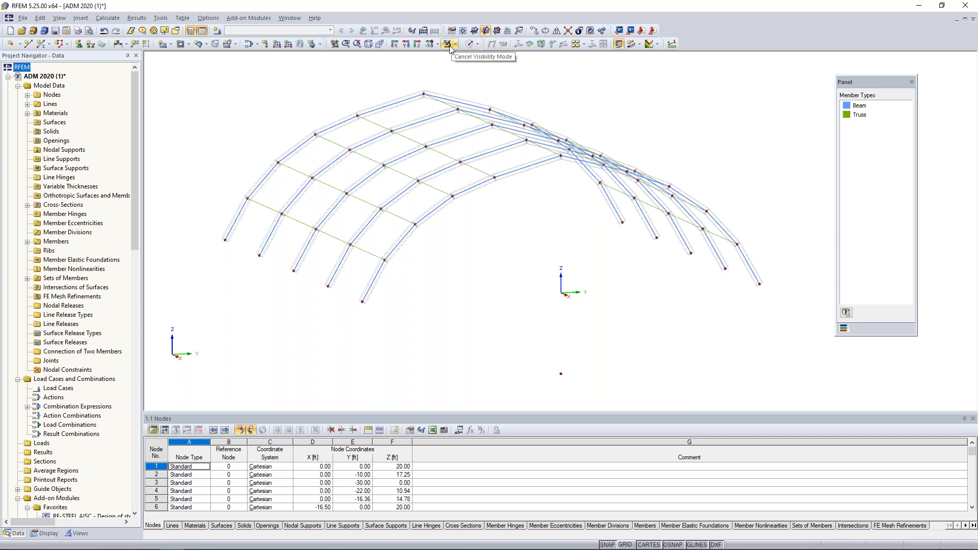
- Start a new single member of type Tension with a parametric round bar cross-section 0.50 in in diameter
{"action": "middle_click_drag", "start_coordinate": [279, 297], "coordinate": [304, 339], "text": "ctrl"}
{"action": "left_click", "coordinate": [41, 48]}
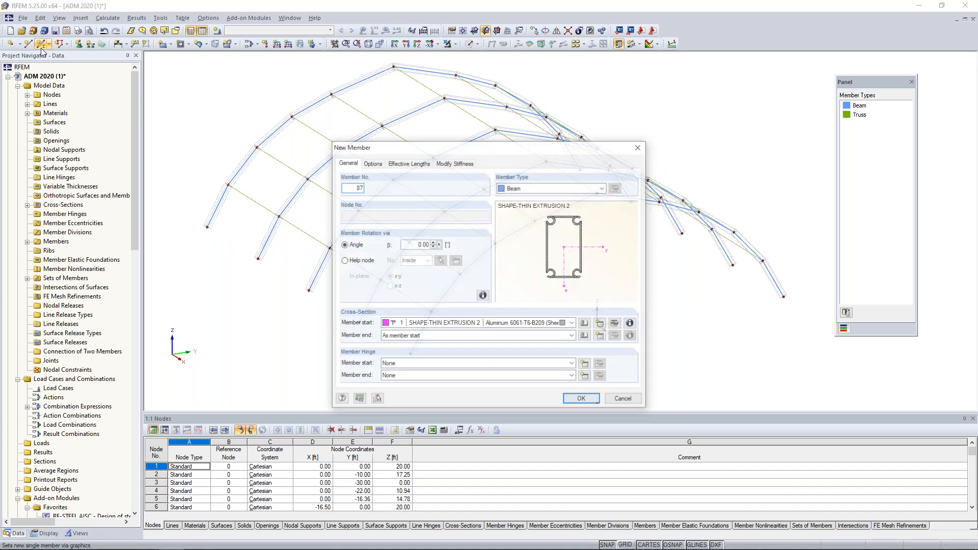
{"action": "left_click", "coordinate": [520, 187]}
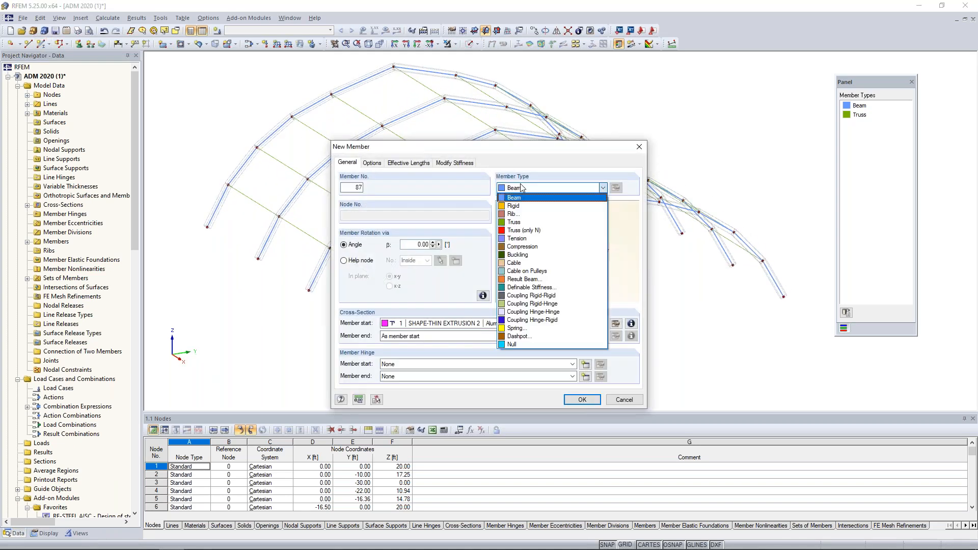
{"action": "left_click", "coordinate": [520, 239]}
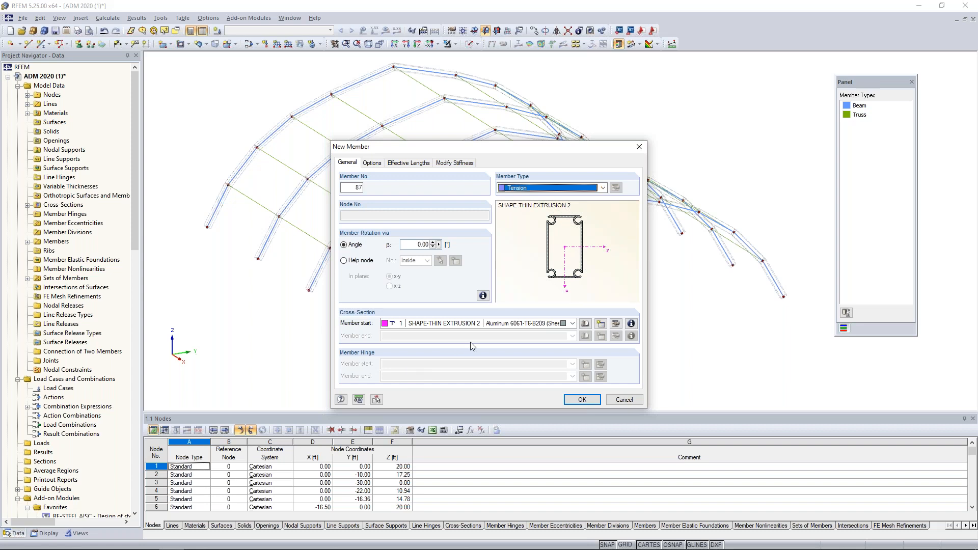
{"action": "left_click", "coordinate": [585, 324]}
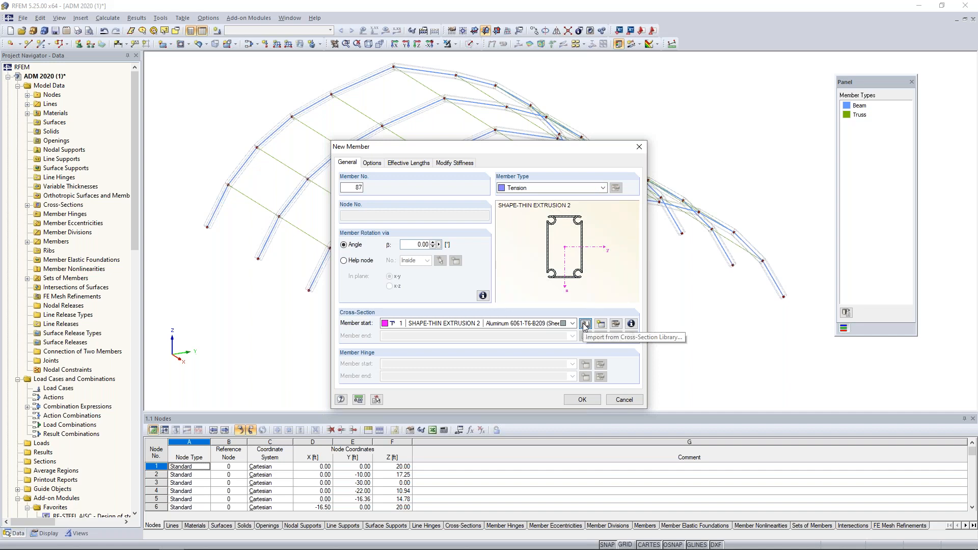
{"action": "left_click", "coordinate": [475, 275]}
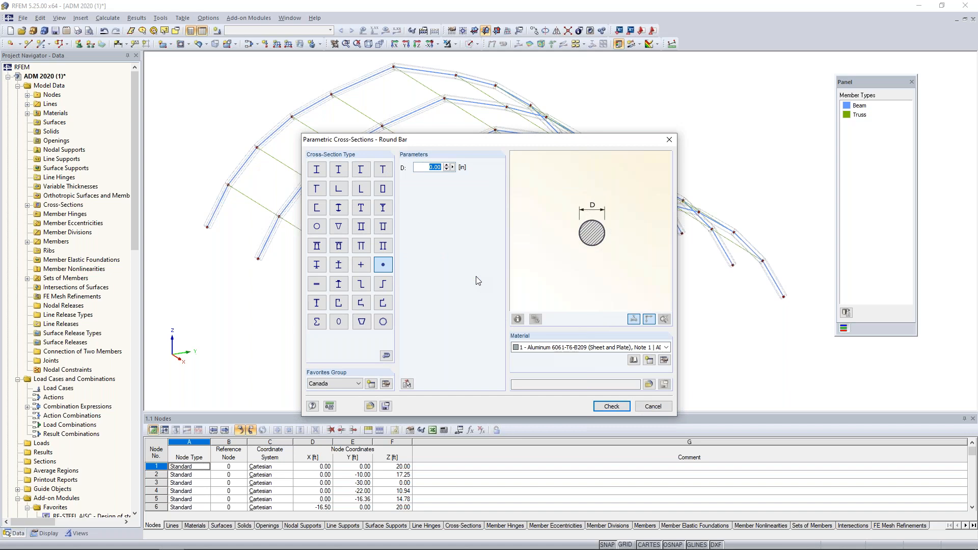
{"action": "type", "text": "0"}
- Assign ASTM Cable Material to the round bar from the material library filtered to Metal and Cable, and accept the section
{"action": "left_click", "coordinate": [539, 348]}
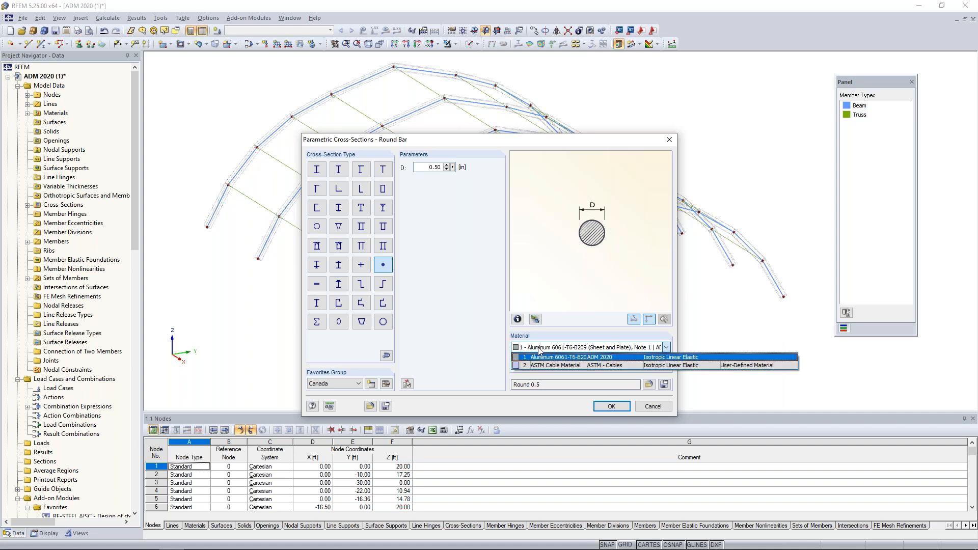
{"action": "left_click", "coordinate": [543, 365]}
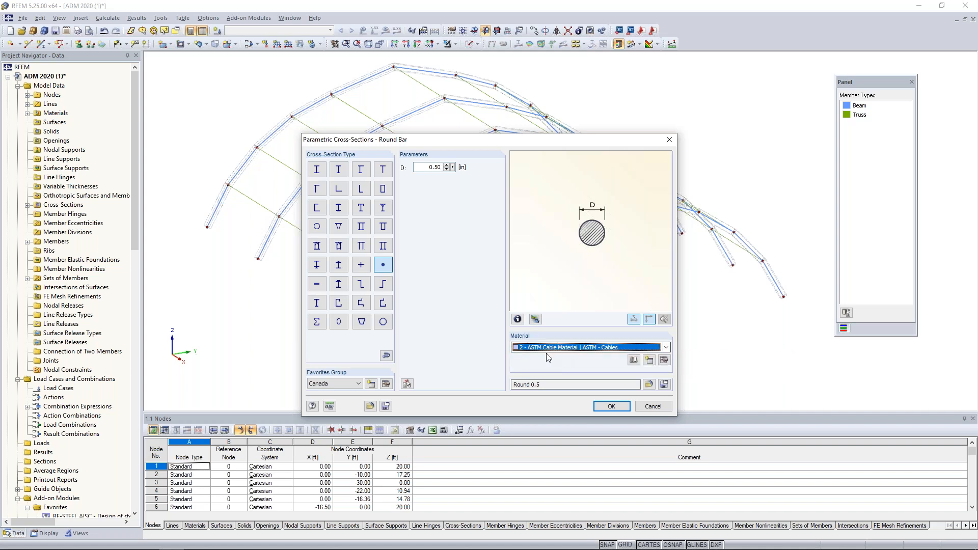
{"action": "left_click", "coordinate": [633, 361]}
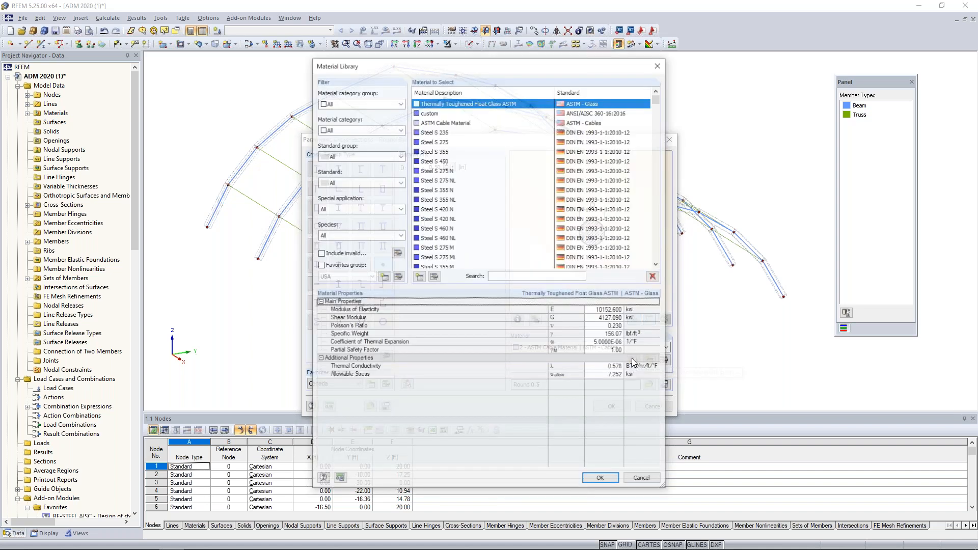
{"action": "left_click", "coordinate": [346, 106]}
{"action": "left_click", "coordinate": [339, 127]}
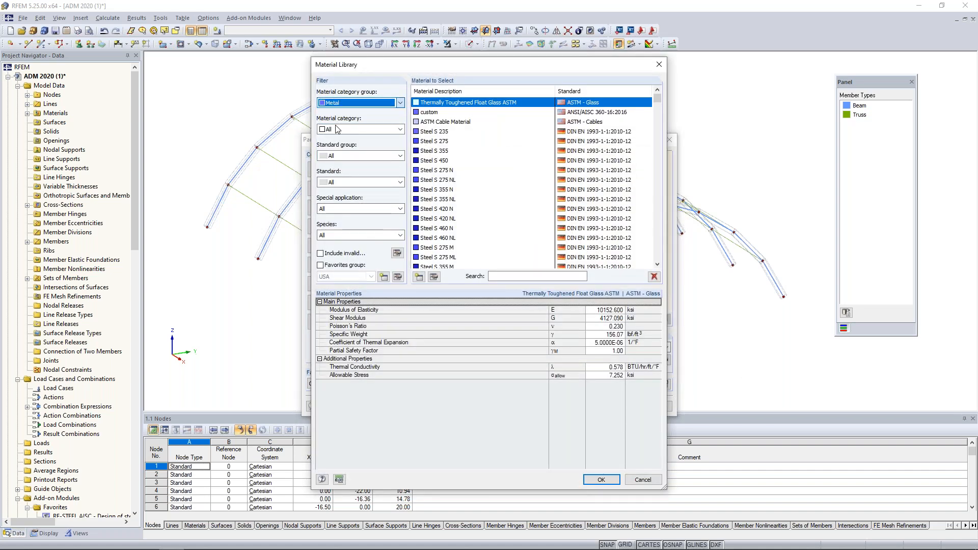
{"action": "left_click", "coordinate": [339, 129]}
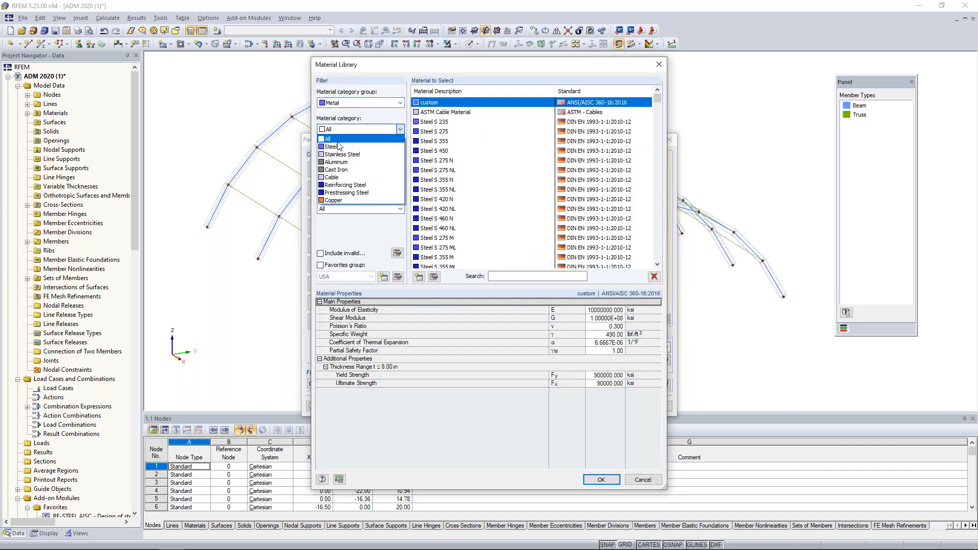
{"action": "left_click", "coordinate": [333, 177]}
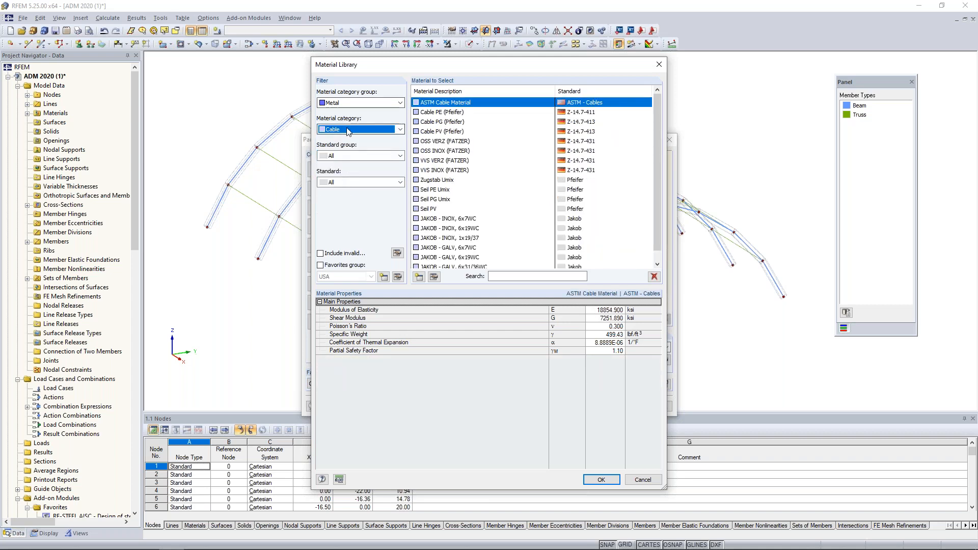
{"action": "left_click_drag", "start_coordinate": [658, 129], "coordinate": [659, 137]}
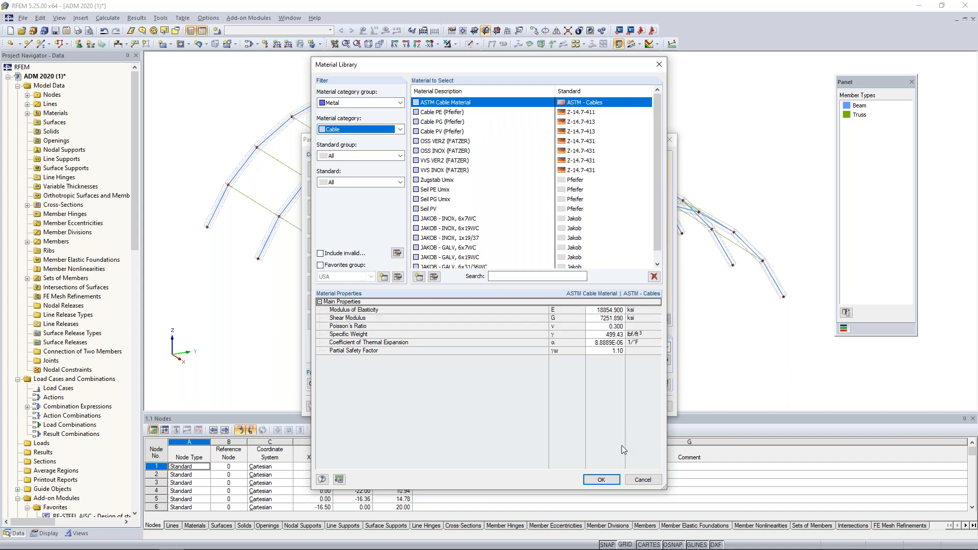
{"action": "left_click", "coordinate": [599, 482]}
{"action": "left_click", "coordinate": [611, 406]}
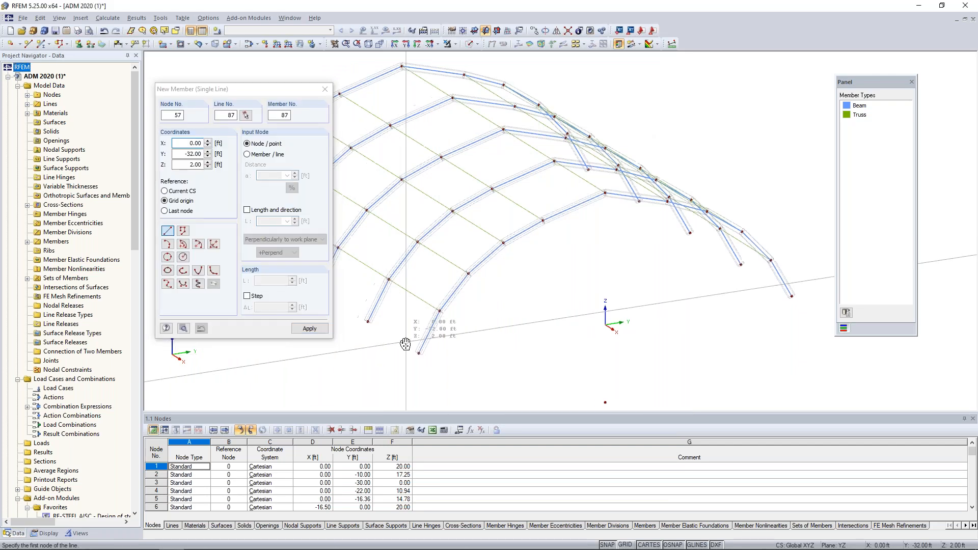
- Place crossing tension members in the two lowest panels of the front bay between the first two arches
{"action": "scroll", "coordinate": [404, 344], "scroll_direction": "up", "scroll_amount": 1}
{"action": "left_click", "coordinate": [447, 356]}
{"action": "left_click", "coordinate": [401, 268]}
{"action": "left_click", "coordinate": [375, 315]}
{"action": "left_click", "coordinate": [471, 305]}
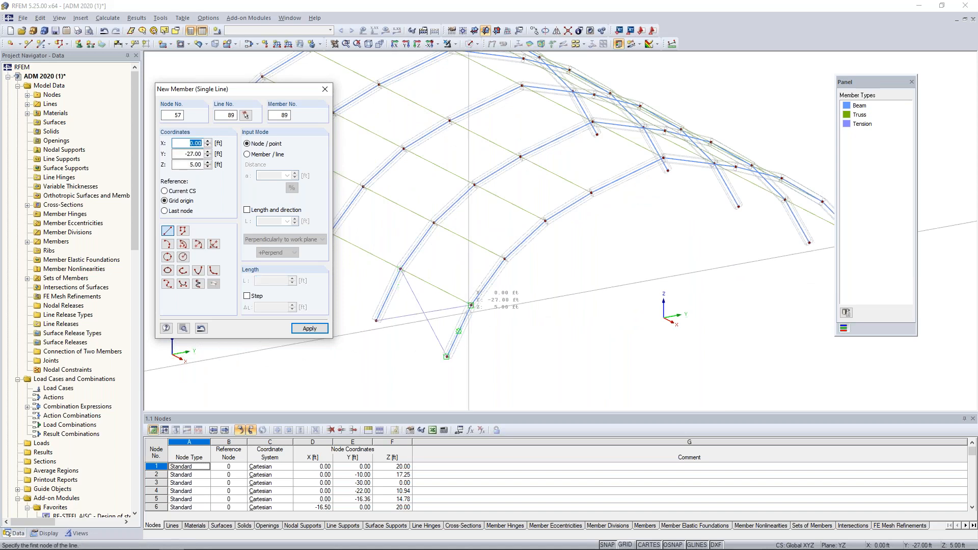
{"action": "left_click", "coordinate": [471, 306]}
{"action": "left_click", "coordinate": [434, 222]}
{"action": "left_click", "coordinate": [400, 269]}
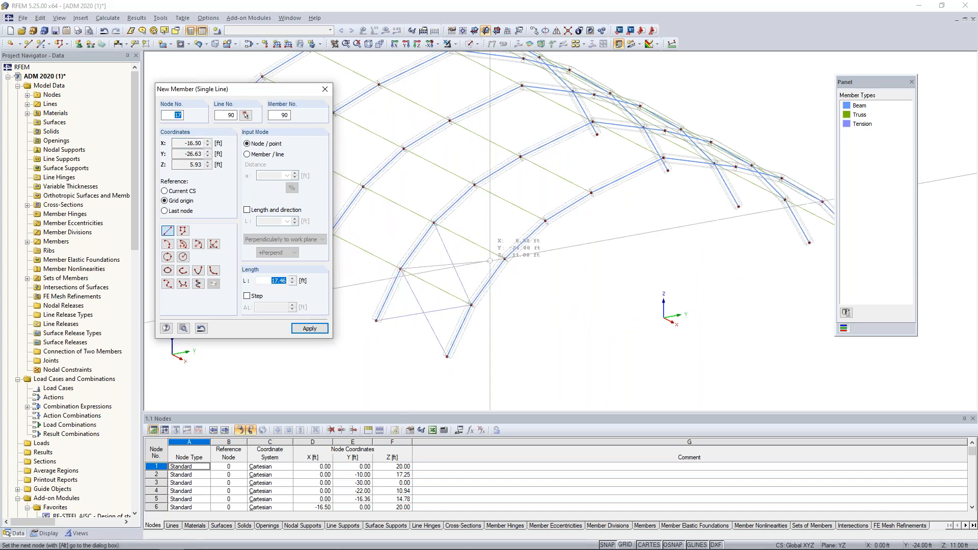
{"action": "left_click", "coordinate": [504, 258]}
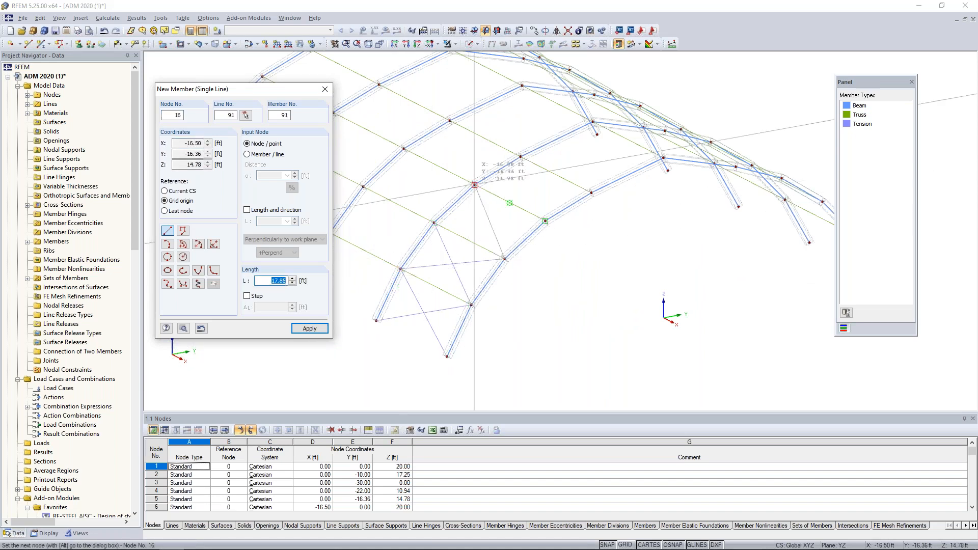
- Continue the tension cross-bracing through the remaining three panels of the front bay up to the ridge, and end member placement
{"action": "left_click", "coordinate": [474, 184]}
{"action": "left_click", "coordinate": [545, 220]}
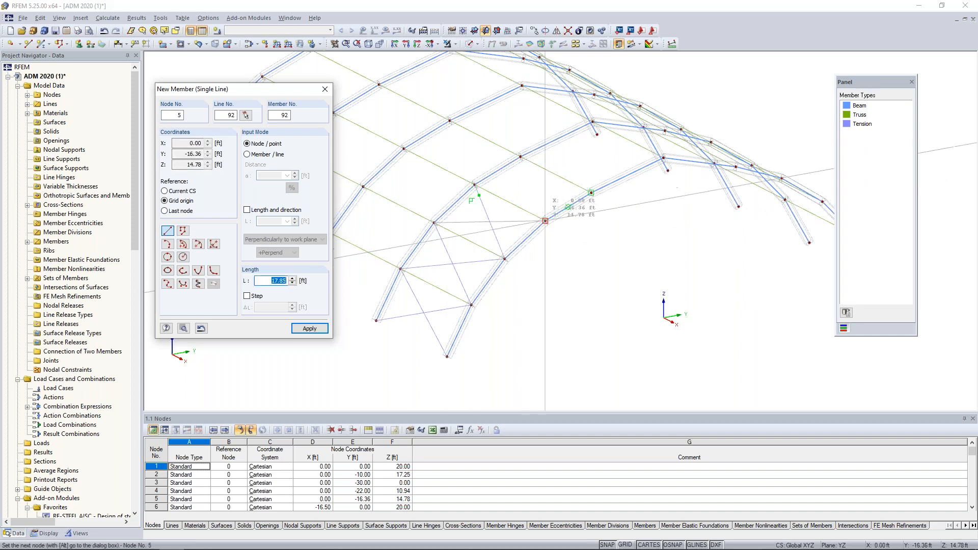
{"action": "left_click", "coordinate": [471, 200]}
{"action": "left_click", "coordinate": [545, 220]}
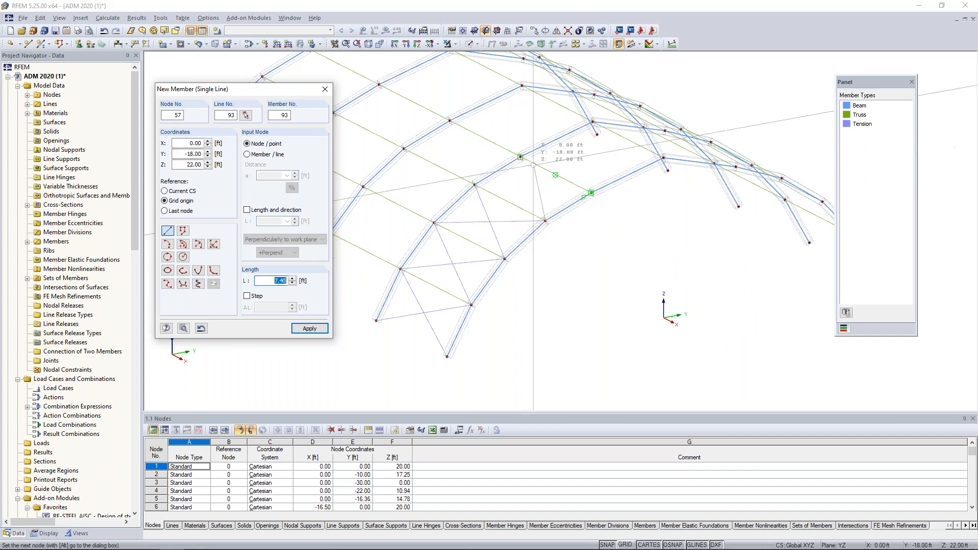
{"action": "left_click", "coordinate": [520, 156]}
{"action": "left_click", "coordinate": [520, 156]}
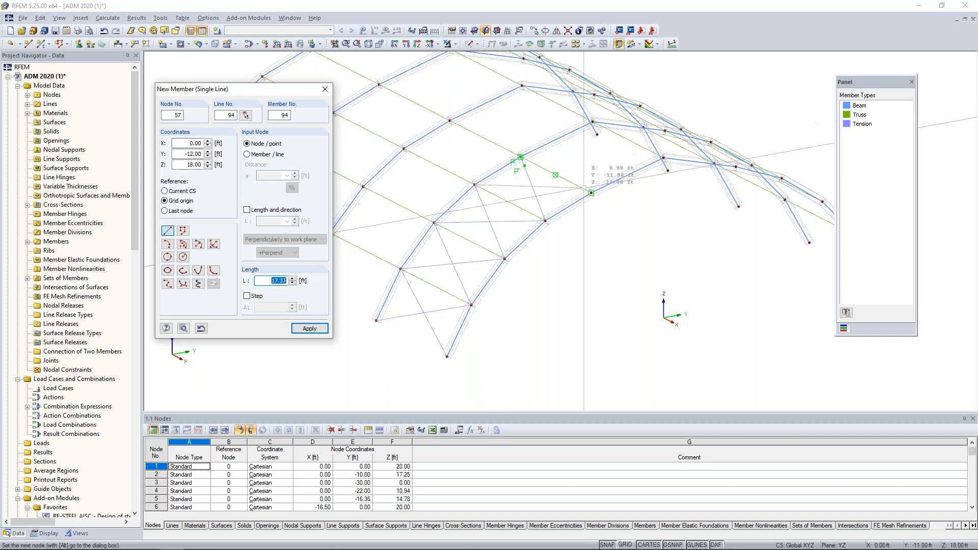
{"action": "left_click", "coordinate": [591, 193]}
{"action": "left_click", "coordinate": [663, 158]}
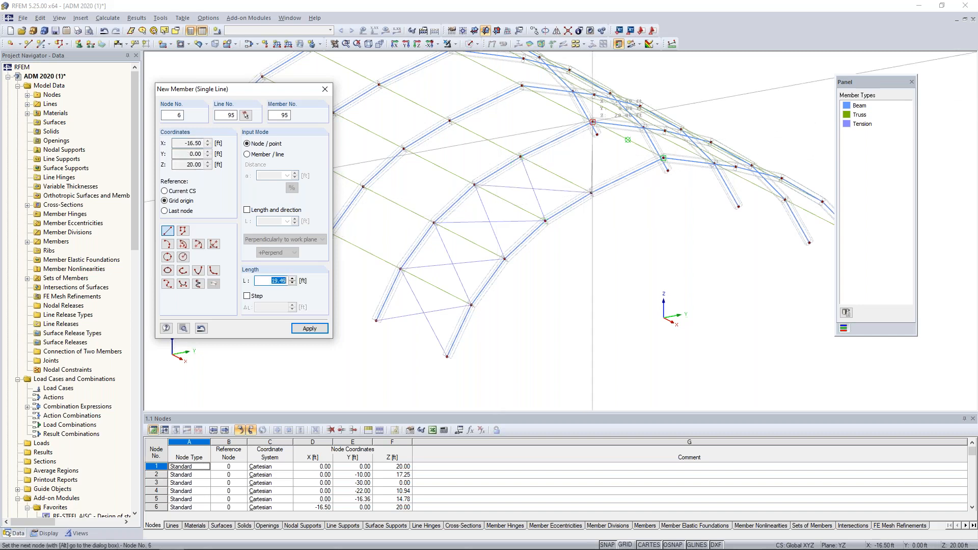
{"action": "left_click", "coordinate": [592, 121]}
{"action": "left_click", "coordinate": [520, 156]}
{"action": "left_click", "coordinate": [663, 158]}
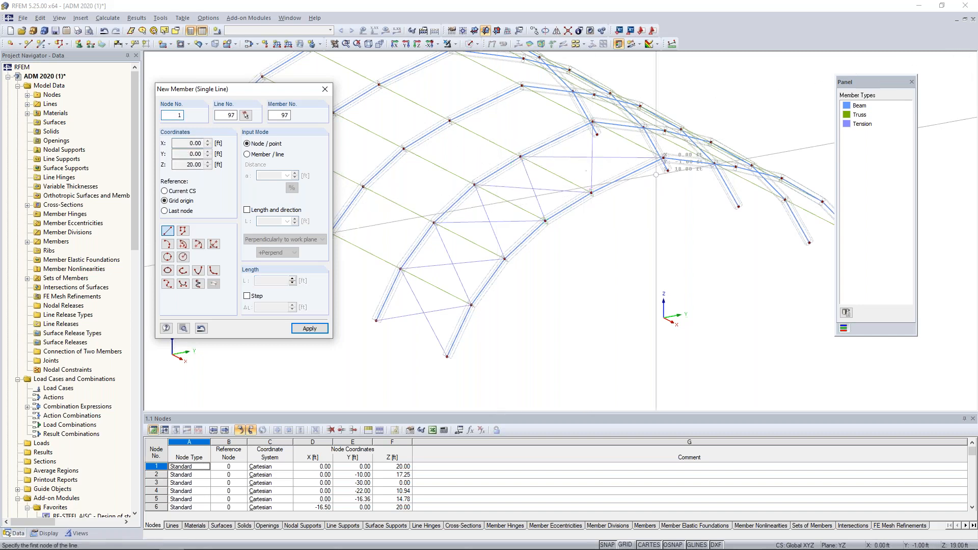
{"action": "key", "text": "Escape"}
- Select the tension bracing and mirror-copy it about the X-Z plane through the origin, without creating new connecting lines between nodes and copies
{"action": "scroll", "coordinate": [617, 245], "scroll_direction": "down", "scroll_amount": 3}
{"action": "middle_click_drag", "start_coordinate": [594, 306], "coordinate": [723, 359], "text": "ctrl"}
{"action": "left_click_drag", "start_coordinate": [691, 351], "coordinate": [632, 133]}
{"action": "left_click", "coordinate": [556, 31]}
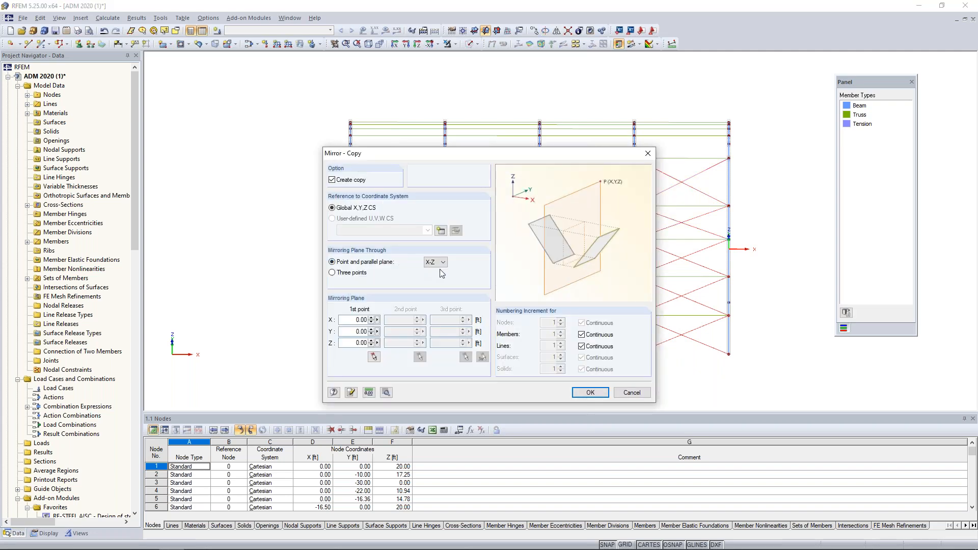
{"action": "left_click", "coordinate": [385, 392]}
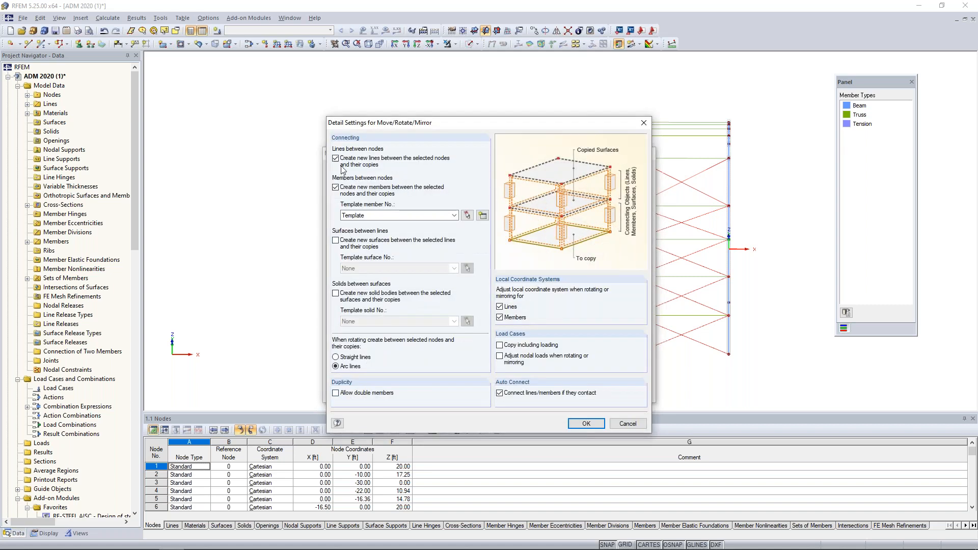
{"action": "left_click", "coordinate": [336, 158]}
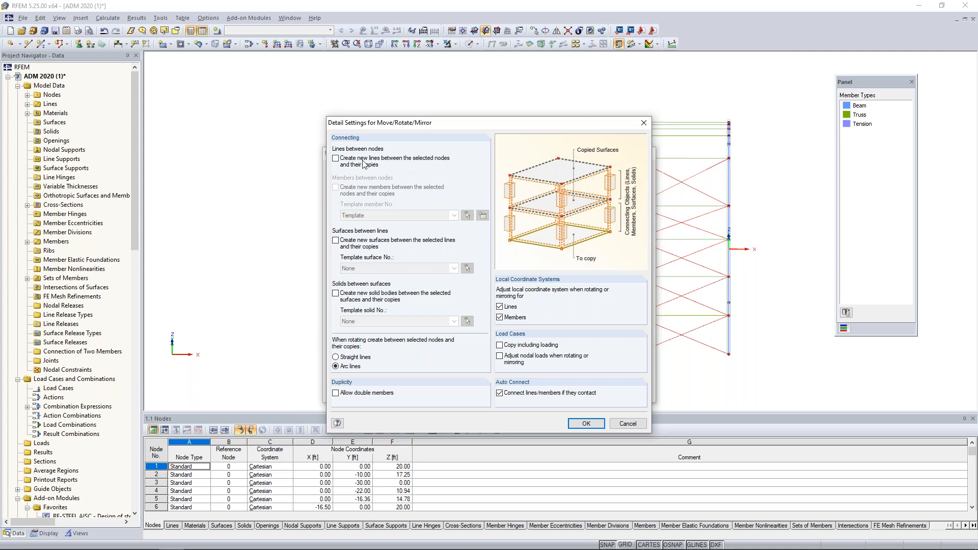
{"action": "left_click", "coordinate": [586, 424]}
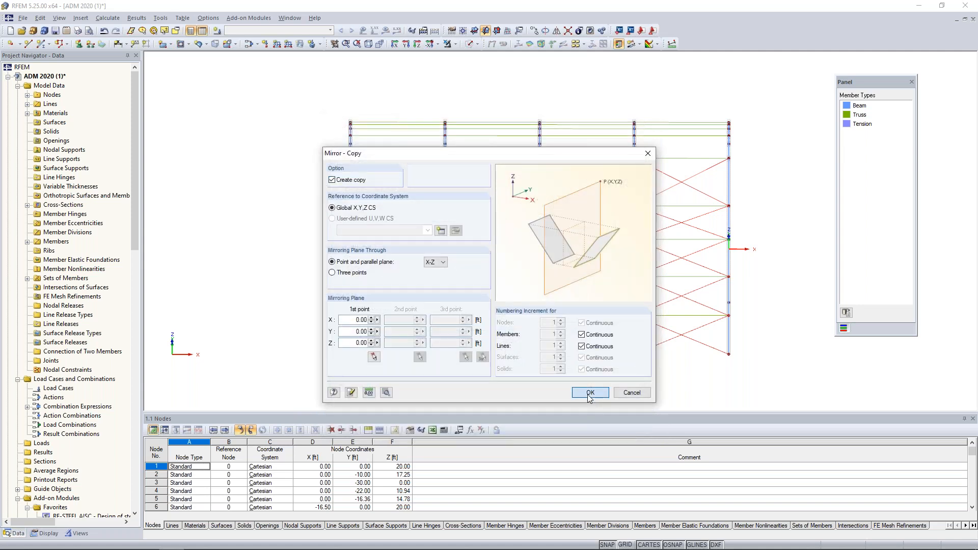
{"action": "left_click", "coordinate": [589, 393]}
{"action": "middle_click_drag", "start_coordinate": [744, 410], "coordinate": [417, 289]}
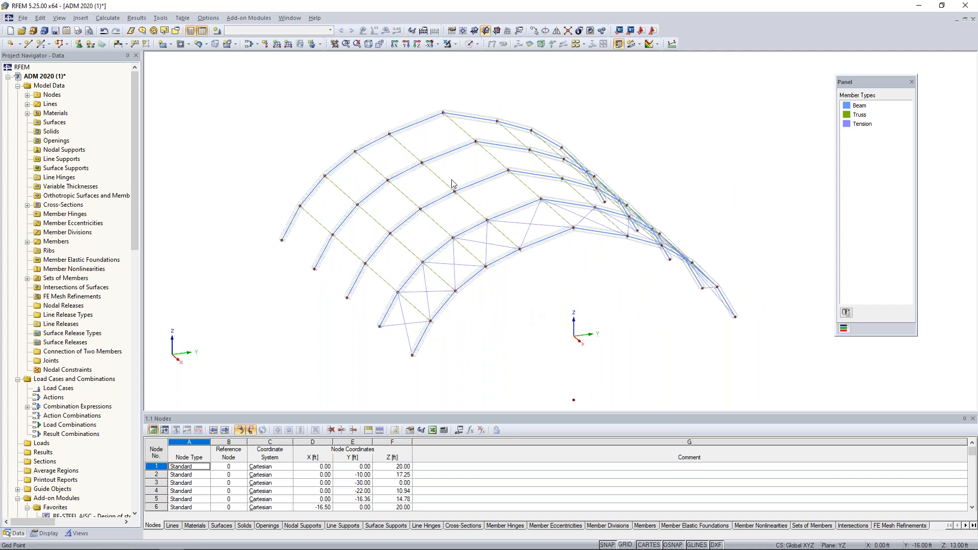
- Display the model in solid mode and turn the work plane grid on
{"action": "left_click", "coordinate": [468, 45]}
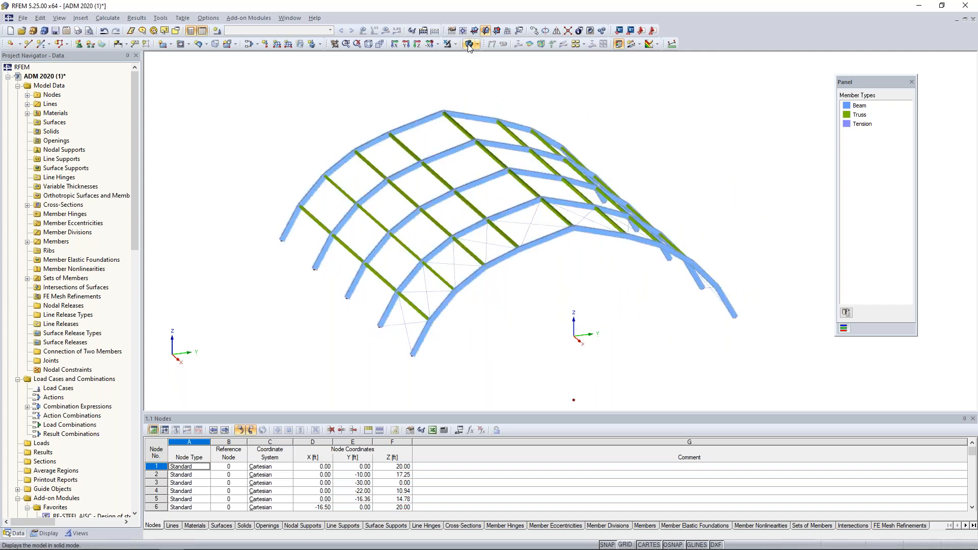
{"action": "middle_click_drag", "start_coordinate": [503, 320], "coordinate": [490, 295], "text": "ctrl"}
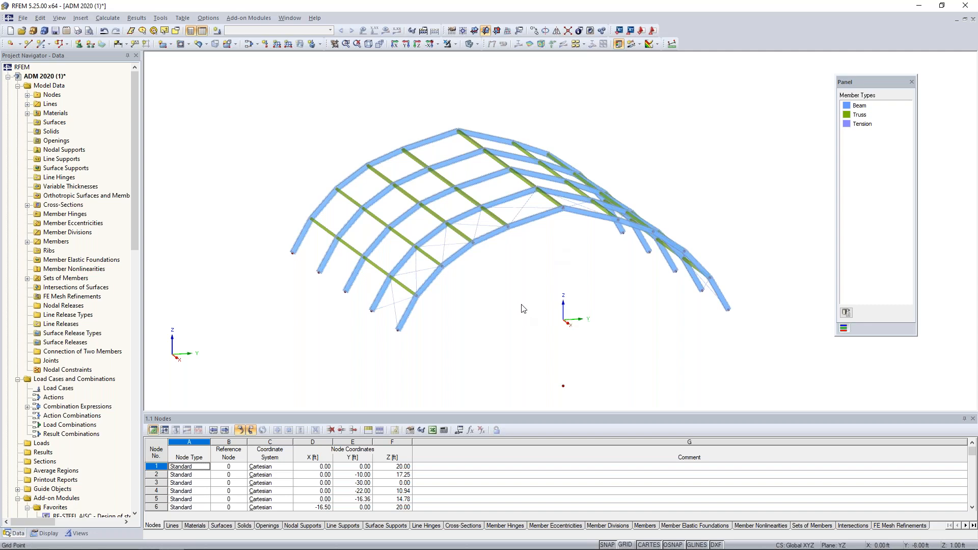
{"action": "left_click", "coordinate": [626, 544]}
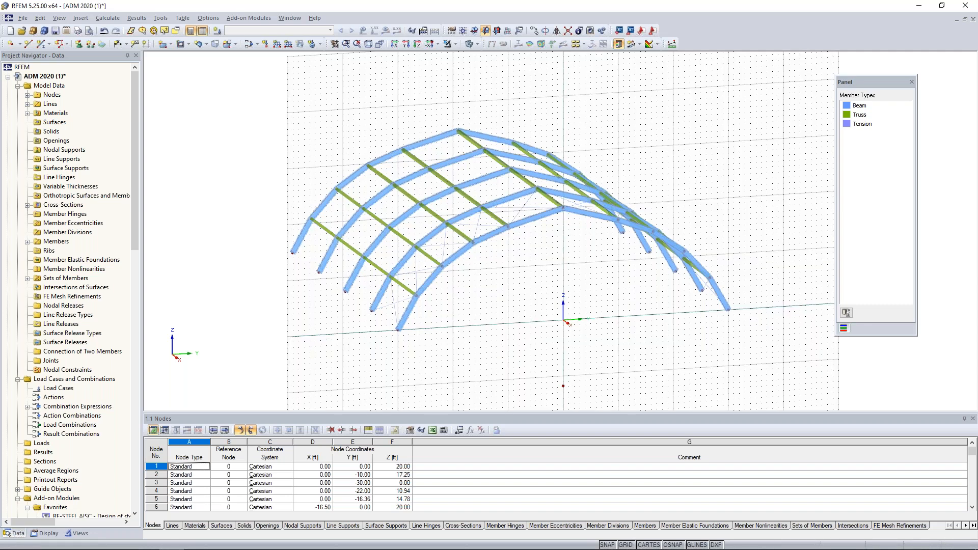
- Set up a new Beam member with cross-section RT 6 x 6 x .375 and an end hinge releasing φy and φz
{"action": "left_click", "coordinate": [40, 44]}
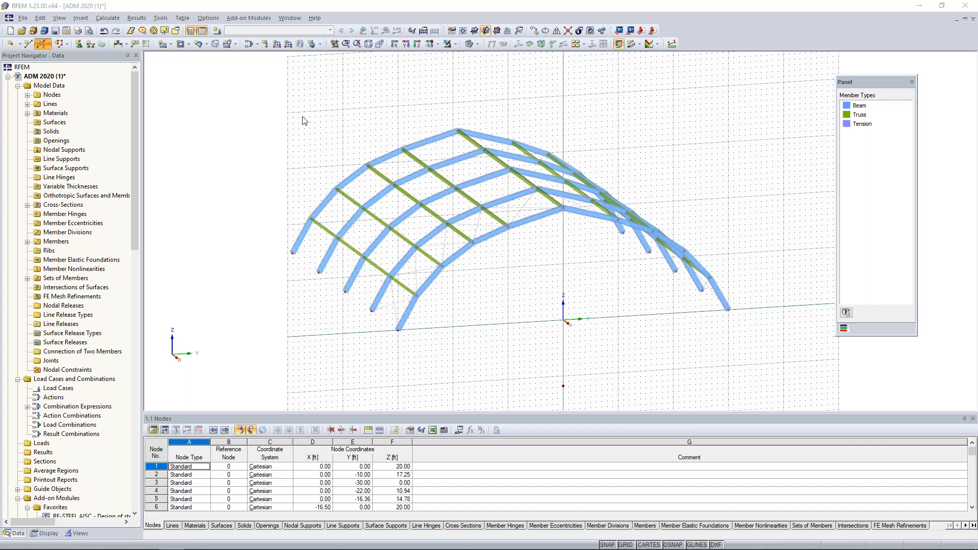
{"action": "left_click", "coordinate": [523, 188]}
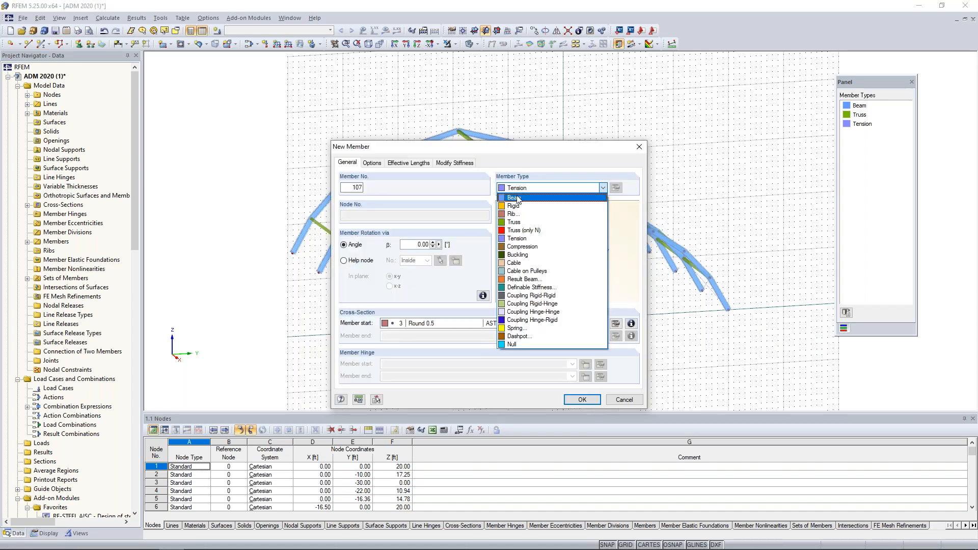
{"action": "left_click", "coordinate": [518, 199]}
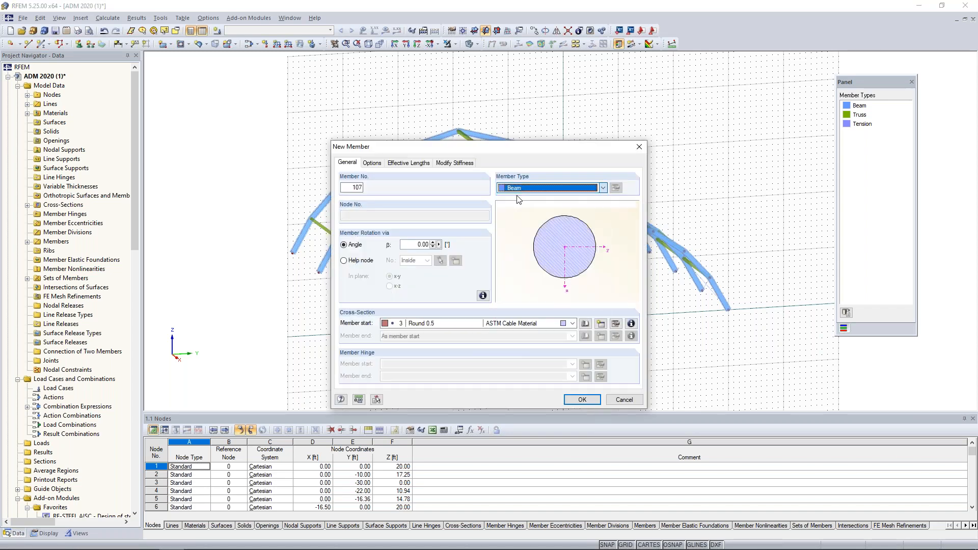
{"action": "left_click", "coordinate": [558, 326]}
{"action": "left_click", "coordinate": [510, 341]}
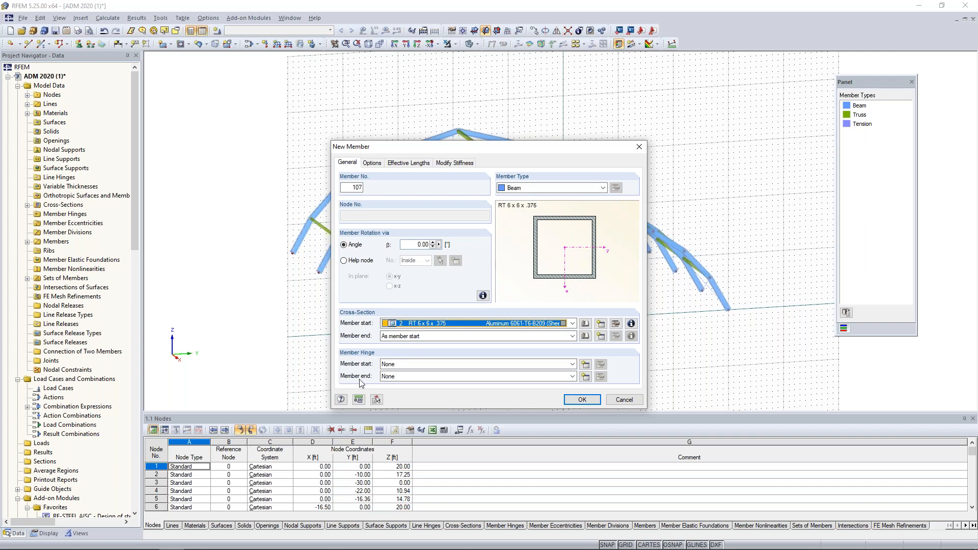
{"action": "left_click", "coordinate": [586, 377]}
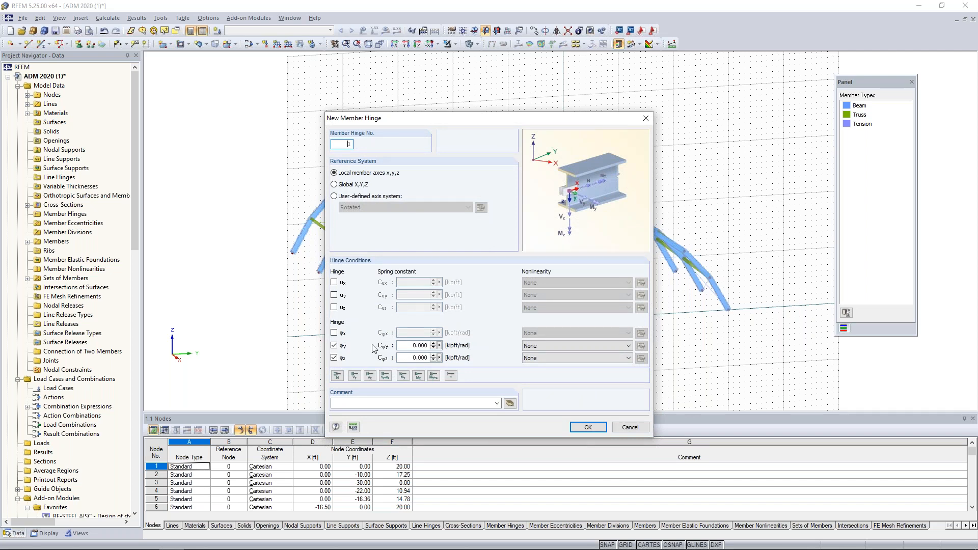
{"action": "left_click", "coordinate": [586, 427]}
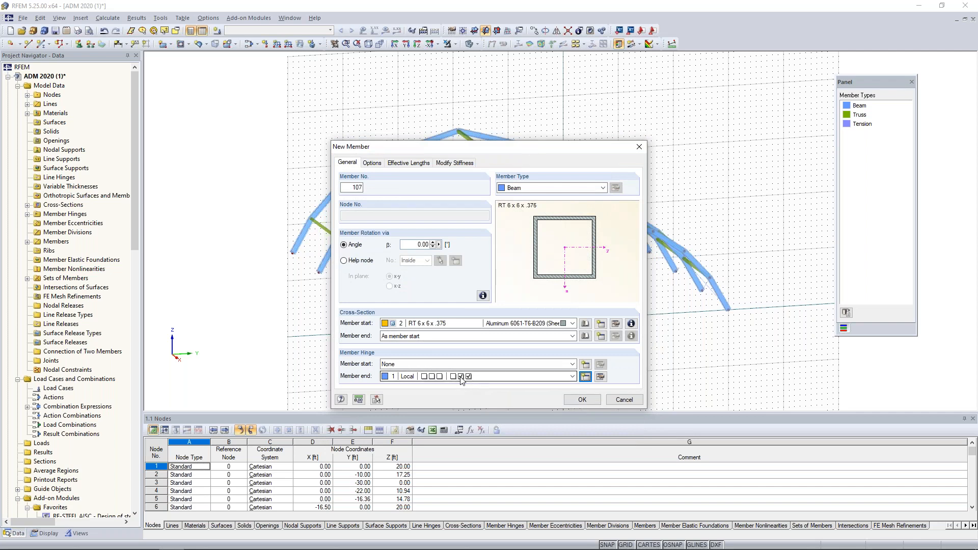
{"action": "left_click", "coordinate": [581, 399]}
- Draw three vertical end-wall columns from the ground to the front arch, at the ridge and at Y = -10 and 10 ft
{"action": "middle_click_drag", "start_coordinate": [568, 324], "coordinate": [543, 307], "text": "ctrl"}
{"action": "scroll", "coordinate": [544, 305], "scroll_direction": "up", "scroll_amount": 3}
{"action": "left_click", "coordinate": [542, 310]}
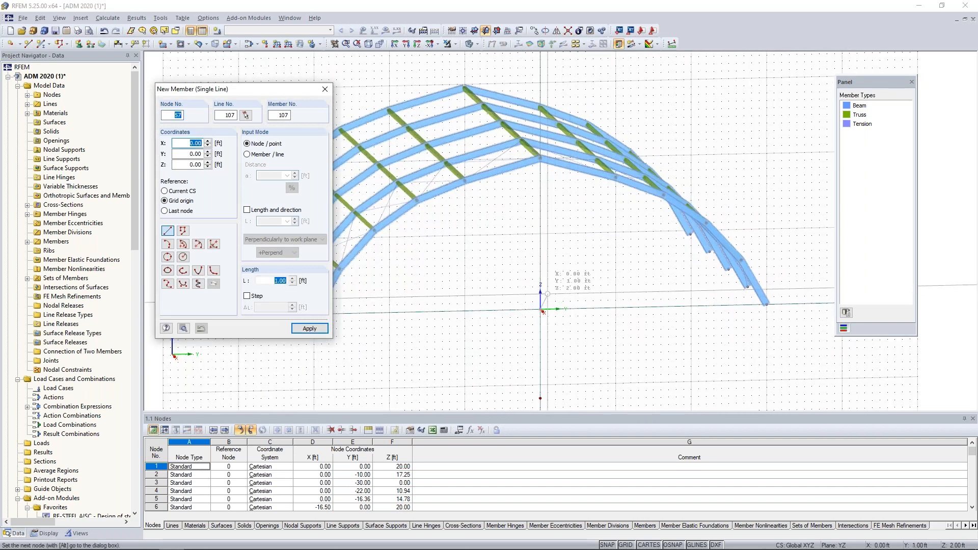
{"action": "left_click", "coordinate": [540, 162]}
{"action": "left_click", "coordinate": [465, 310]}
{"action": "left_click", "coordinate": [465, 181]}
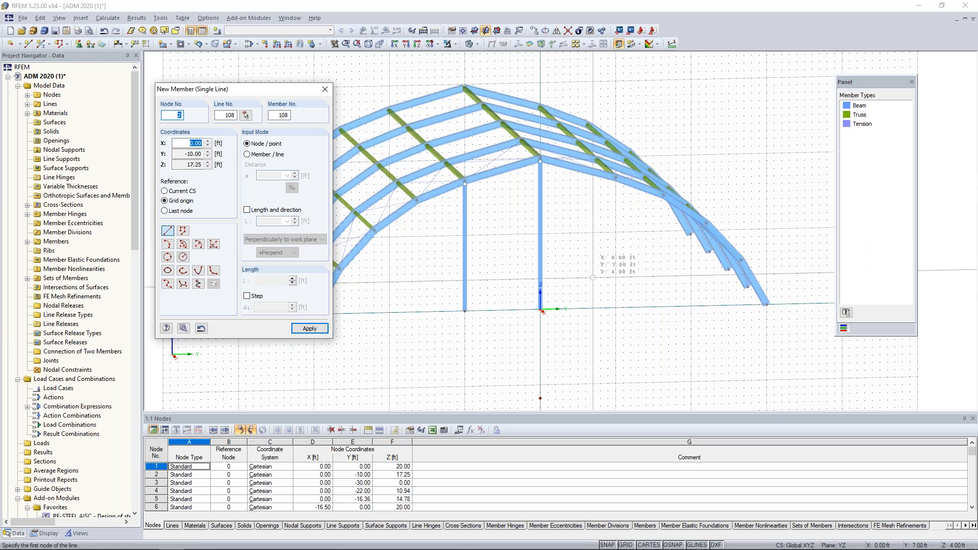
{"action": "left_click", "coordinate": [615, 308]}
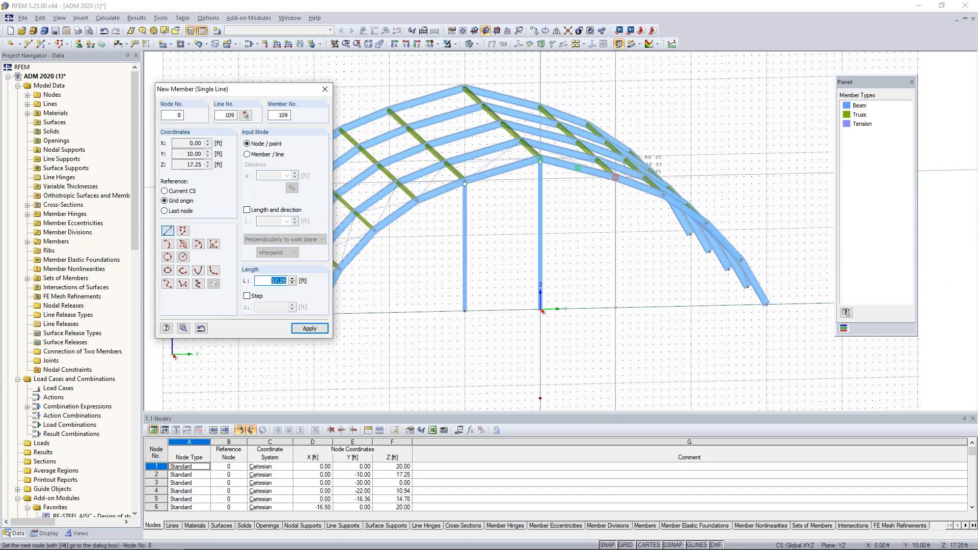
{"action": "left_click", "coordinate": [615, 181]}
{"action": "key", "text": "Escape"}
- Set up another RT 6 x 6 x .375 beam member with hinge 1 assigned at both its start and end
{"action": "right_click", "coordinate": [486, 232]}
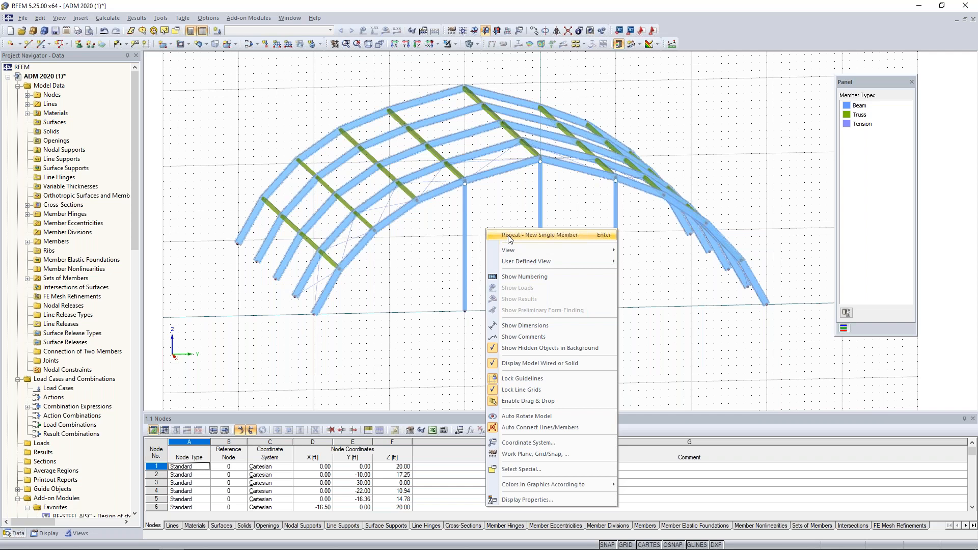
{"action": "left_click", "coordinate": [510, 237]}
{"action": "left_click_drag", "start_coordinate": [504, 152], "coordinate": [251, 113]}
{"action": "left_click", "coordinate": [171, 328]}
{"action": "left_click", "coordinate": [161, 334]}
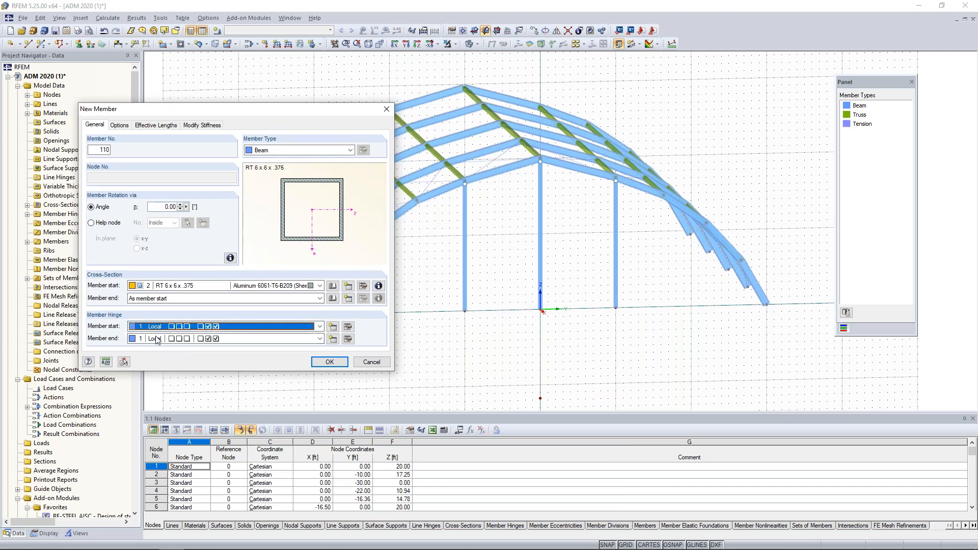
{"action": "left_click", "coordinate": [330, 362]}
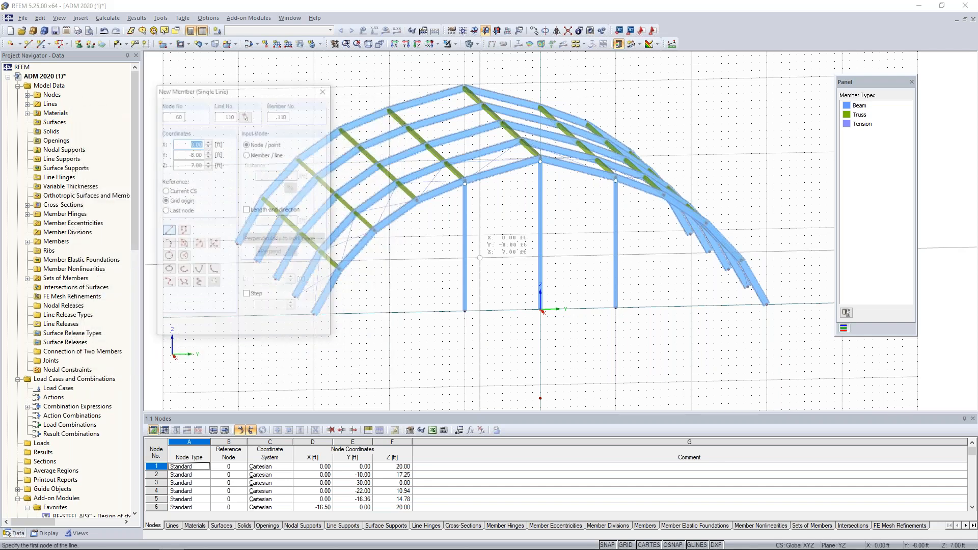
- Draw two horizontal beams joining the three end-wall columns about 8.6 ft above the ground
{"action": "scroll", "coordinate": [479, 258], "scroll_direction": "up", "scroll_amount": 5}
{"action": "left_click", "coordinate": [442, 218]}
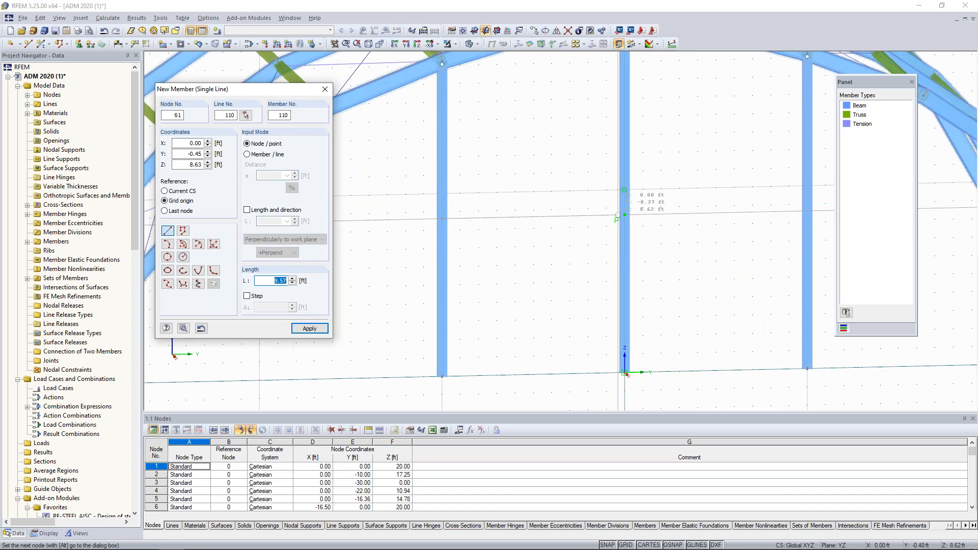
{"action": "left_click", "coordinate": [624, 215]}
{"action": "left_click", "coordinate": [623, 215]}
{"action": "left_click", "coordinate": [807, 210]}
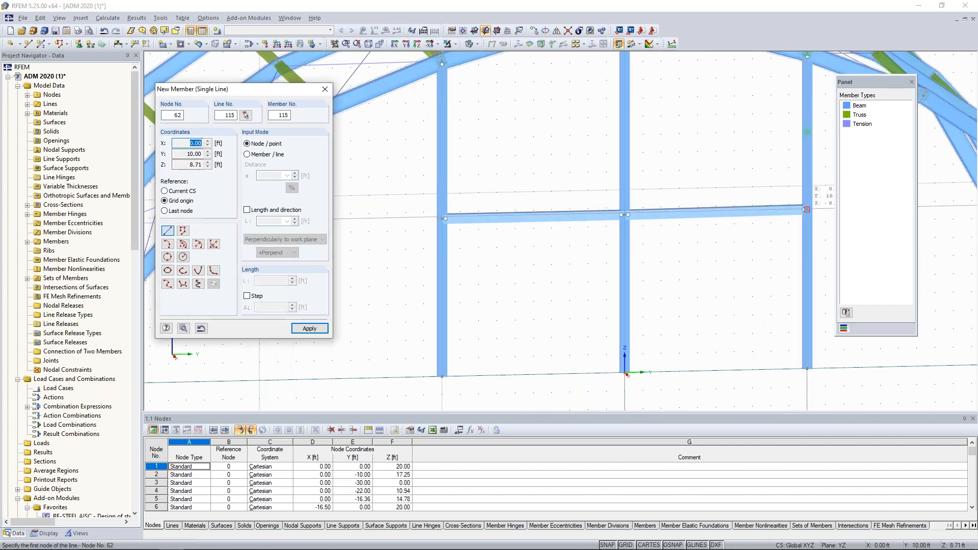
{"action": "right_click", "coordinate": [736, 253]}
- Select the lower and upper segments of the three end-wall columns and create a continuous set of members for each column
{"action": "scroll", "coordinate": [736, 253], "scroll_direction": "down", "scroll_amount": 5}
{"action": "scroll", "coordinate": [736, 253], "scroll_direction": "down", "scroll_amount": 1}
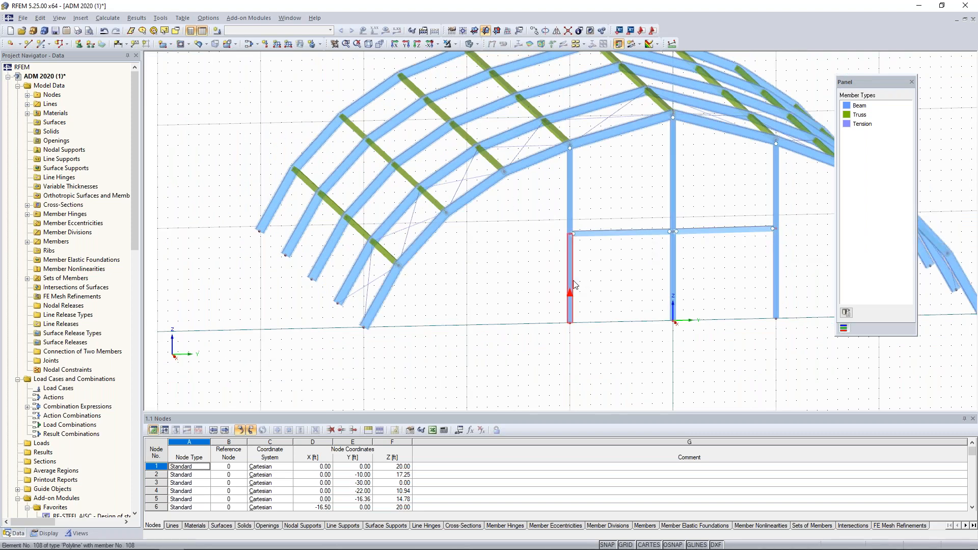
{"action": "left_click", "coordinate": [573, 219]}
{"action": "left_click", "coordinate": [673, 254]}
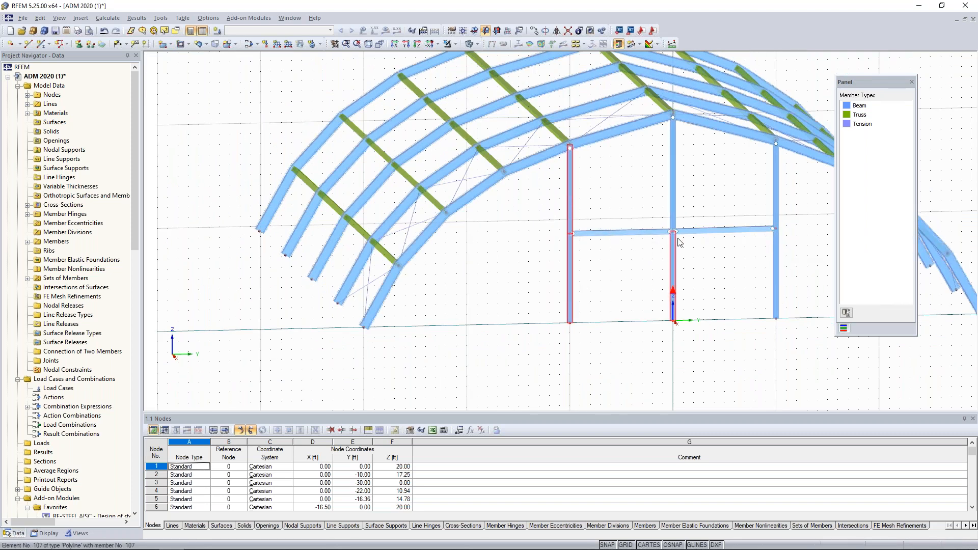
{"action": "left_click", "coordinate": [674, 215]}
{"action": "left_click", "coordinate": [775, 283]}
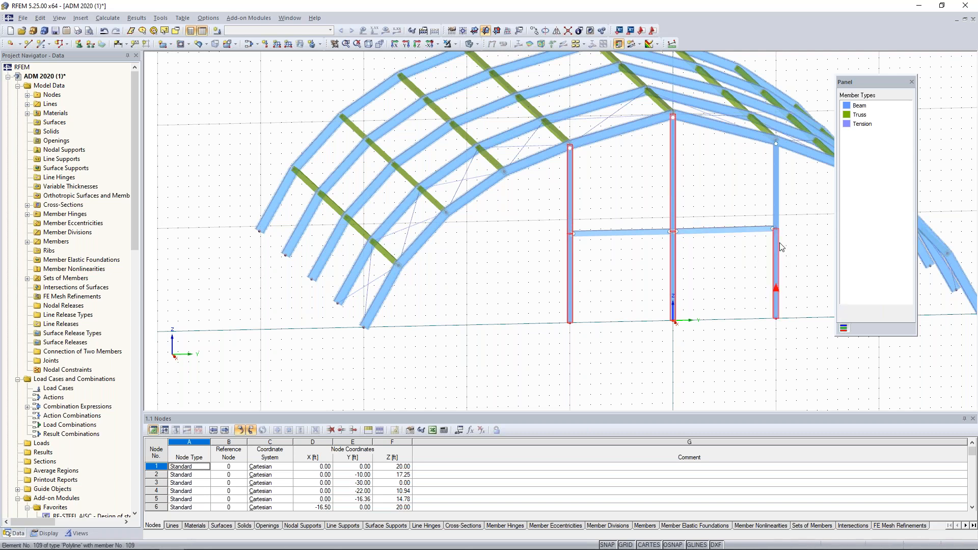
{"action": "left_click", "coordinate": [738, 231]}
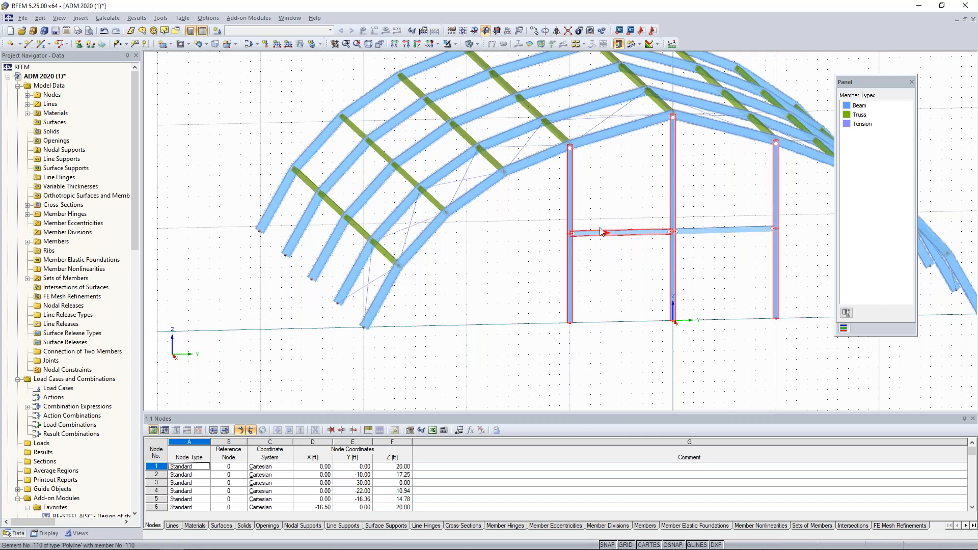
{"action": "right_click", "coordinate": [572, 202]}
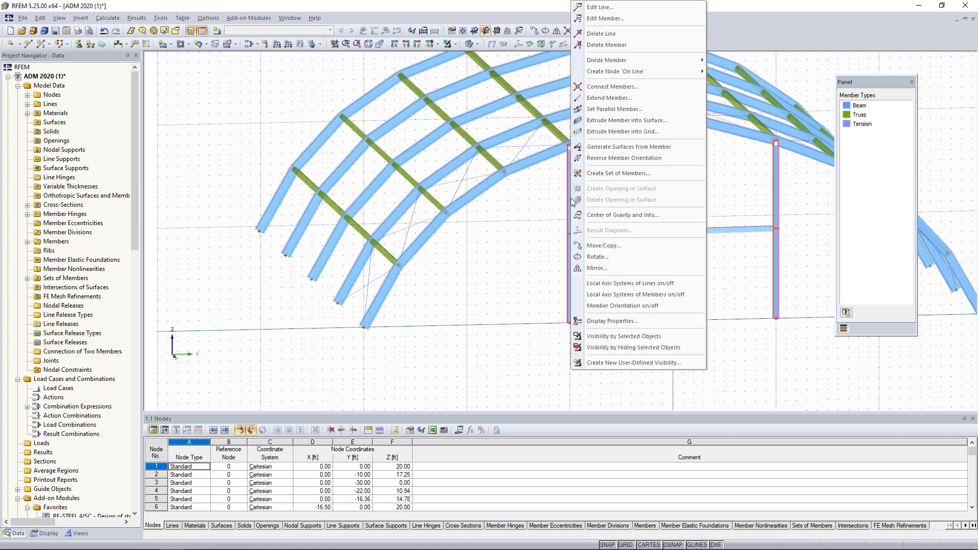
{"action": "left_click", "coordinate": [597, 174]}
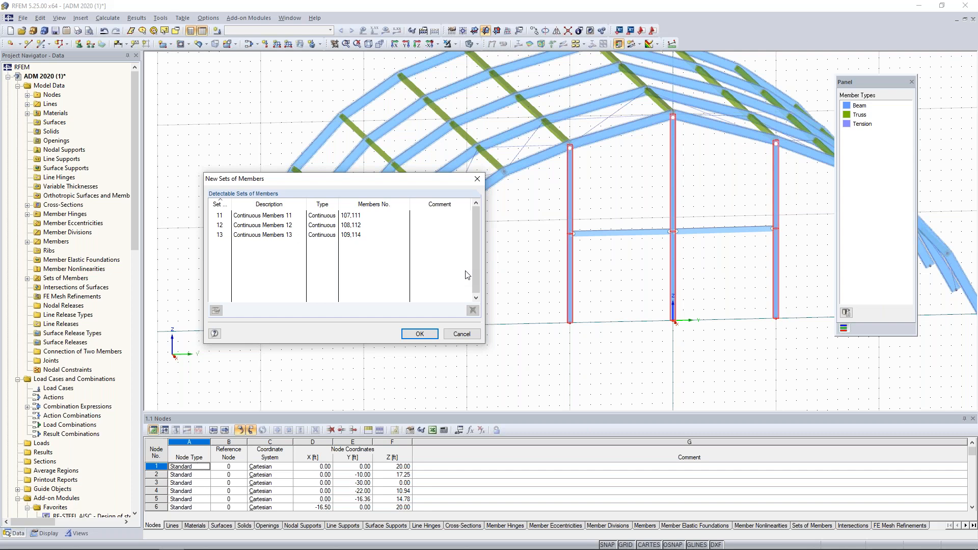
{"action": "left_click", "coordinate": [431, 335]}
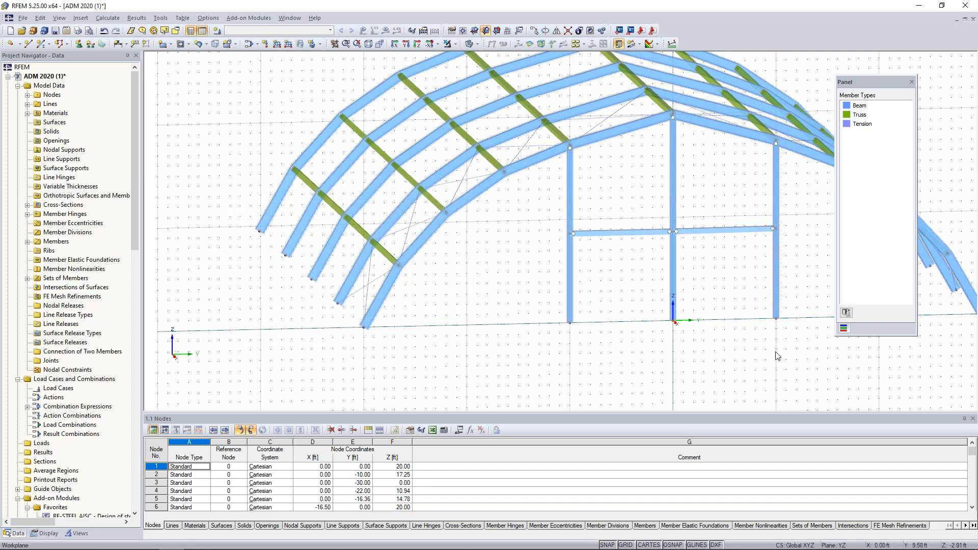
- Select the complete front end-wall frame and copy it from the front ridge node to the rear arch's ridge node
{"action": "middle_click_drag", "start_coordinate": [815, 356], "coordinate": [736, 375]}
{"action": "left_click_drag", "start_coordinate": [736, 375], "coordinate": [474, 242]}
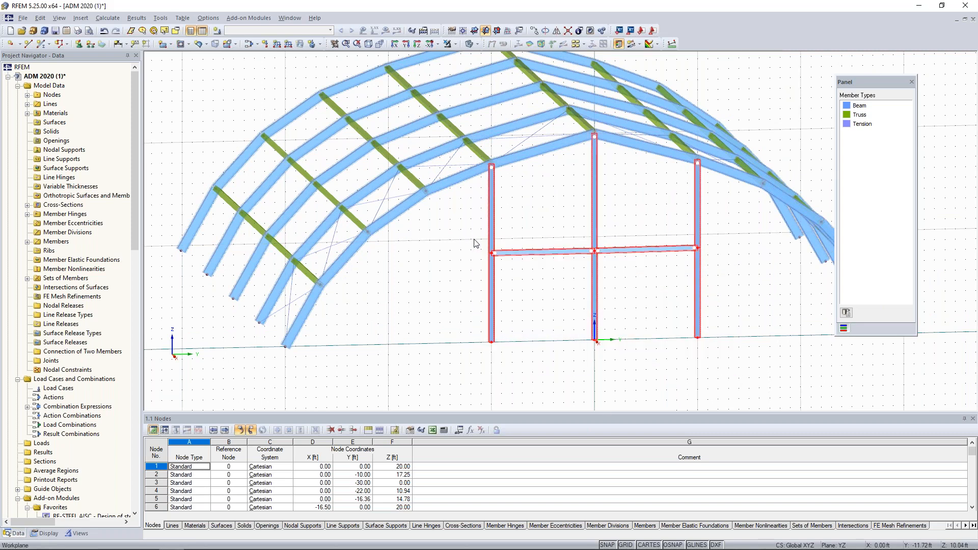
{"action": "middle_click_drag", "start_coordinate": [544, 219], "coordinate": [562, 291], "text": "ctrl"}
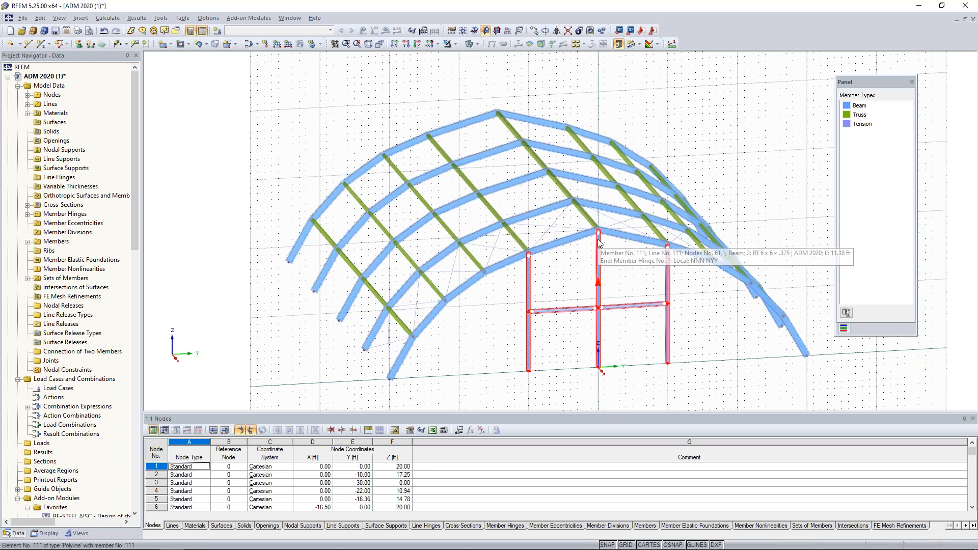
{"action": "left_click_drag", "start_coordinate": [599, 245], "coordinate": [498, 129], "text": "ctrl"}
{"action": "key", "text": "Escape"}
- Set up a new nodal support of the Hinged type
{"action": "middle_click_drag", "start_coordinate": [356, 301], "coordinate": [510, 265], "text": "ctrl"}
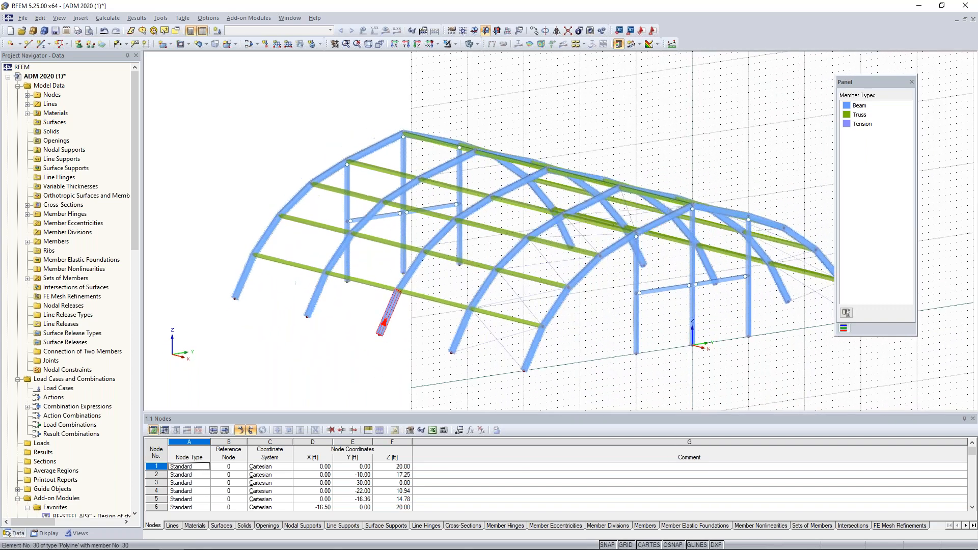
{"action": "scroll", "coordinate": [594, 345], "scroll_direction": "down", "scroll_amount": 2}
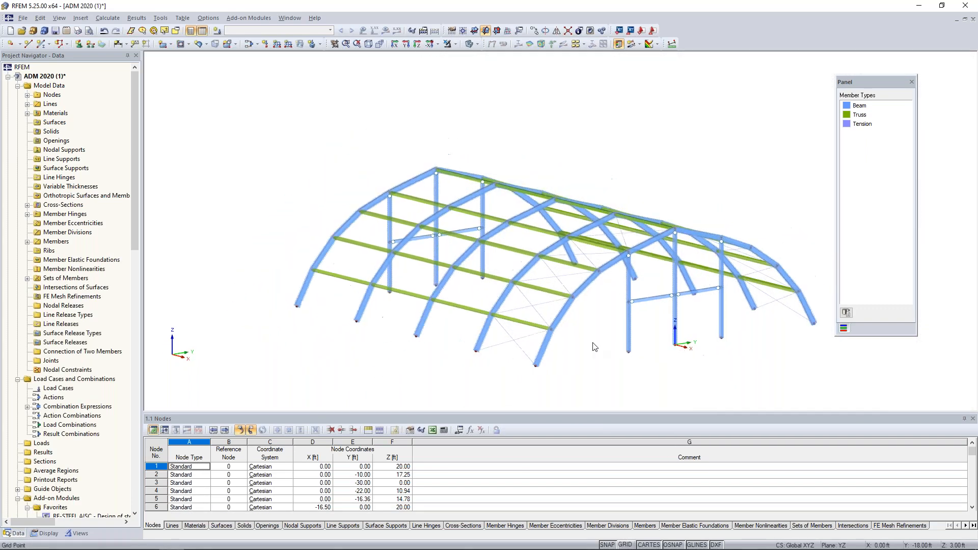
{"action": "middle_click_drag", "start_coordinate": [594, 335], "coordinate": [642, 311], "text": "ctrl"}
{"action": "middle_click_drag", "start_coordinate": [459, 355], "coordinate": [431, 343], "text": "ctrl"}
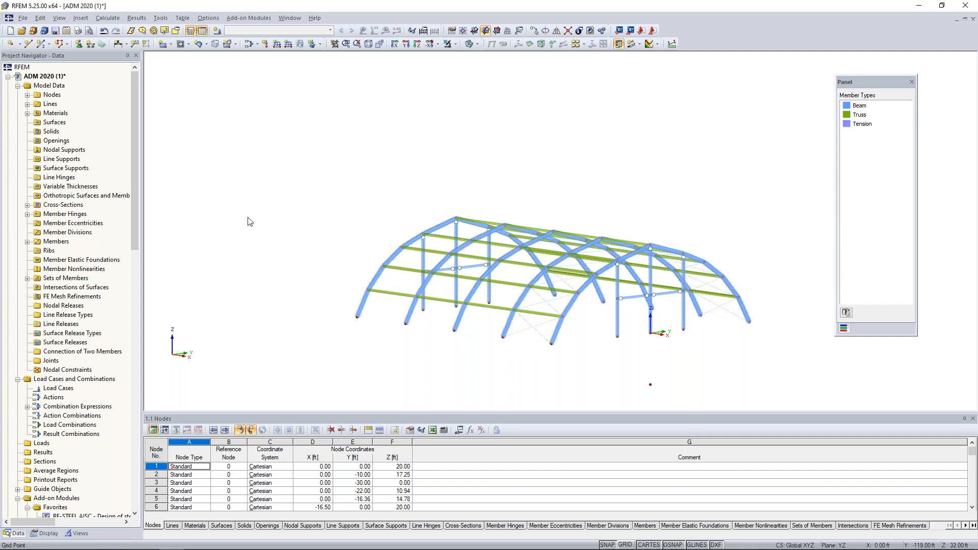
{"action": "left_click", "coordinate": [79, 44]}
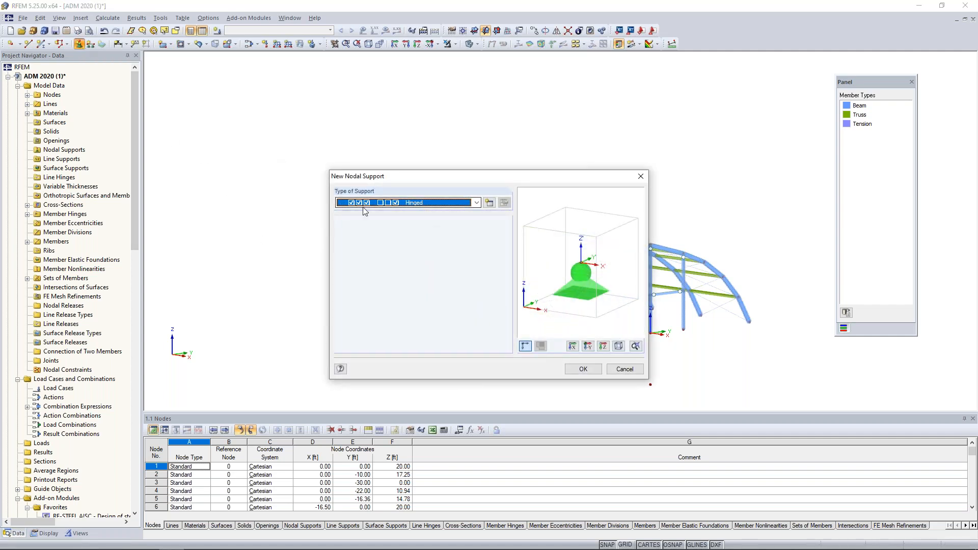
{"action": "left_click", "coordinate": [438, 203]}
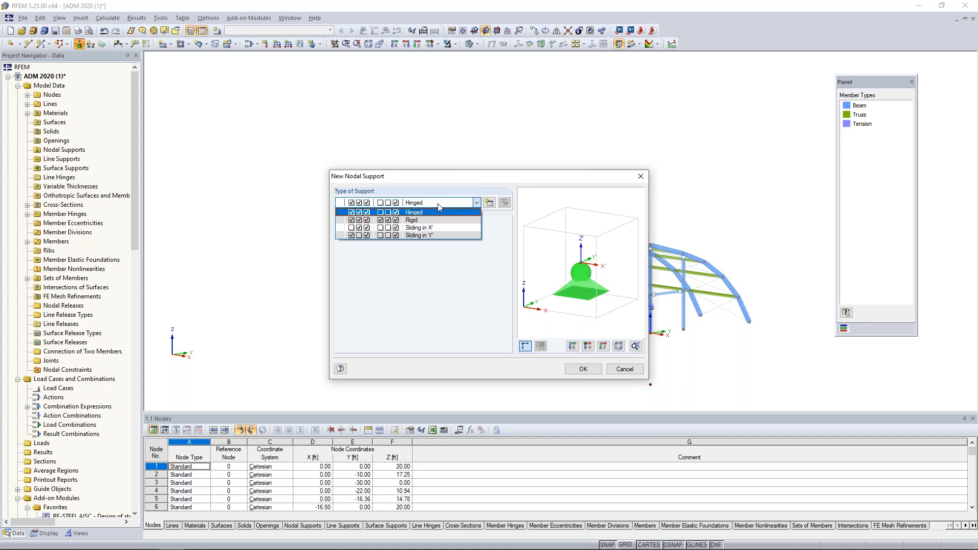
{"action": "left_click", "coordinate": [434, 211]}
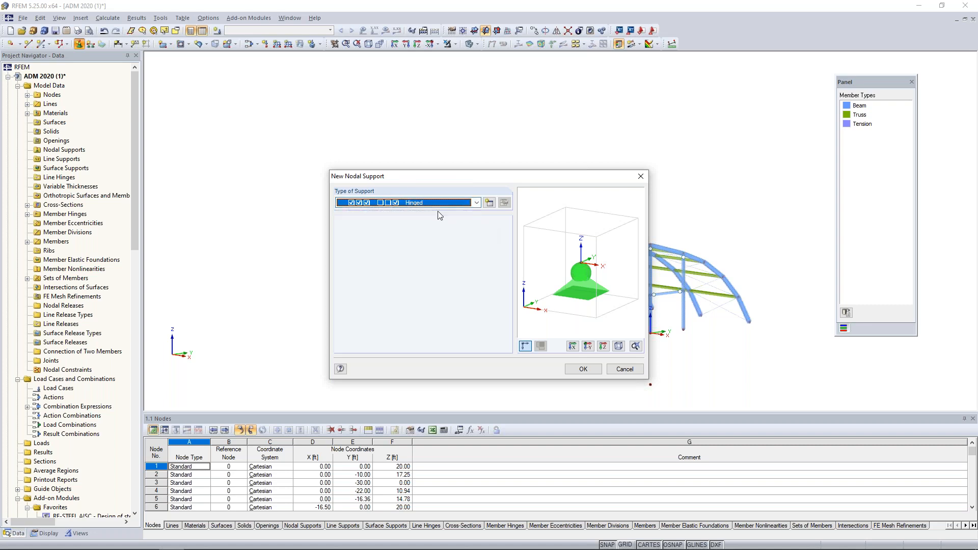
{"action": "left_click", "coordinate": [584, 372]}
- Apply the hinged support to all base nodes of the arches and end-wall columns at once, using a side view
{"action": "middle_click_drag", "start_coordinate": [572, 361], "coordinate": [756, 335], "text": "ctrl"}
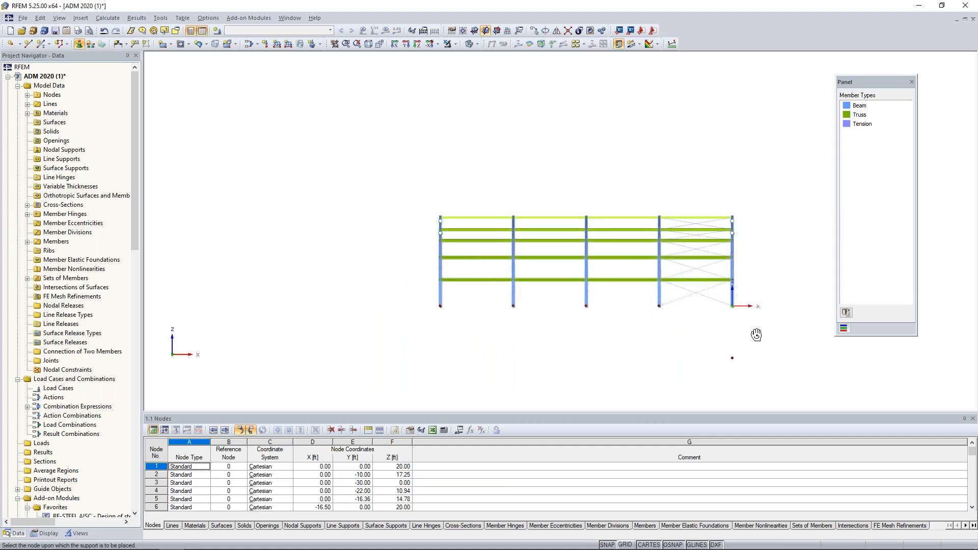
{"action": "left_click_drag", "start_coordinate": [466, 305], "coordinate": [747, 321]}
{"action": "middle_click_drag", "start_coordinate": [677, 316], "coordinate": [441, 369], "text": "ctrl"}
{"action": "middle_click_drag", "start_coordinate": [542, 377], "coordinate": [498, 360], "text": "ctrl"}
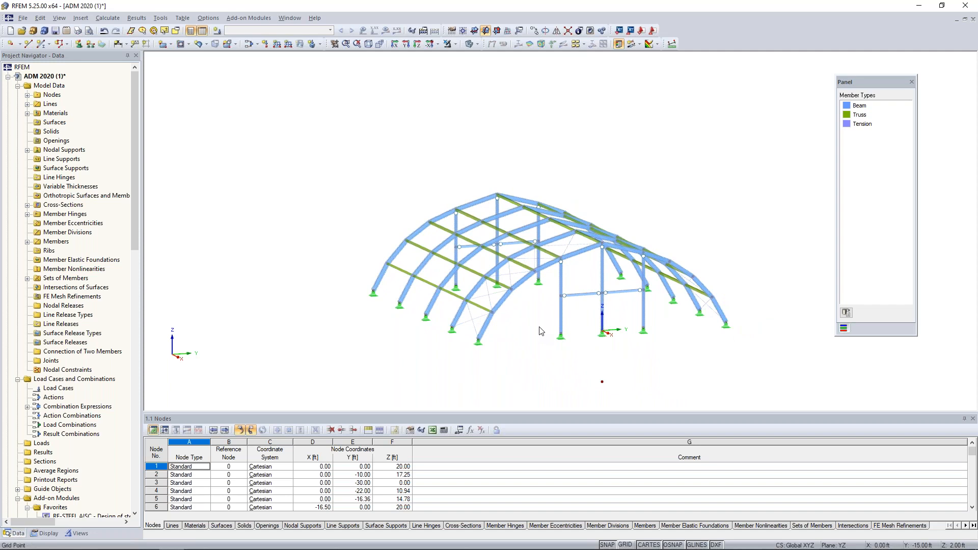
{"action": "scroll", "coordinate": [519, 337], "scroll_direction": "up", "scroll_amount": 4}
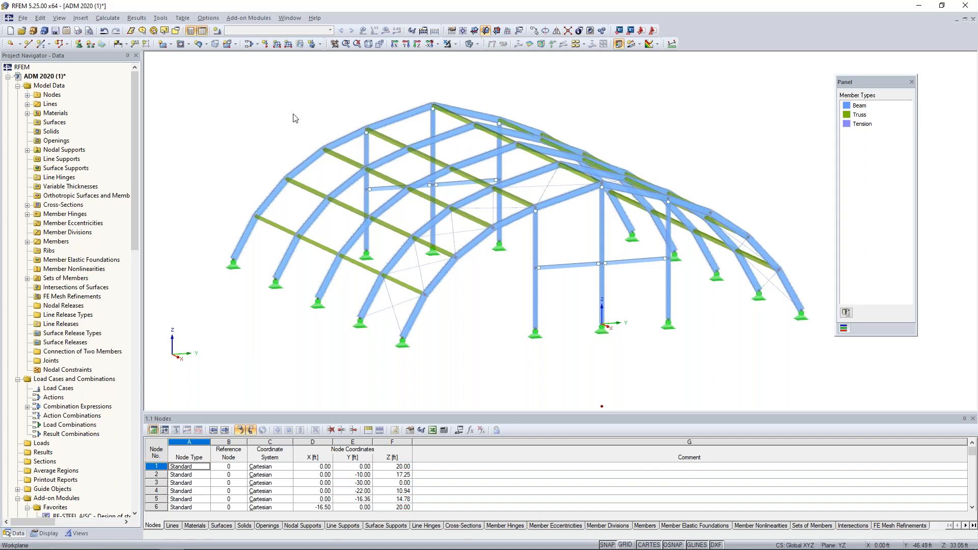
- Switch to the ADM 2020 (2) model and view its membrane-covered structure from the opposite side
{"action": "left_click", "coordinate": [289, 18]}
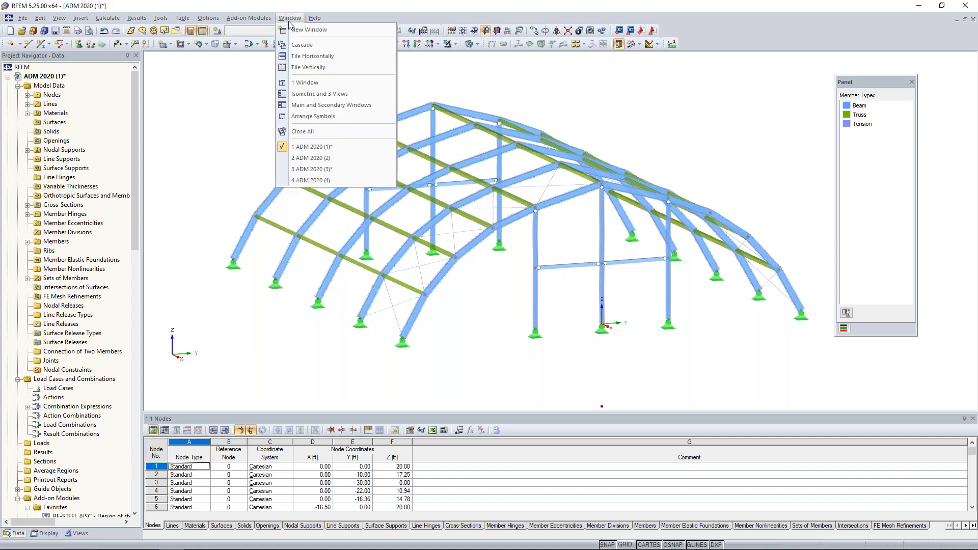
{"action": "left_click", "coordinate": [307, 162]}
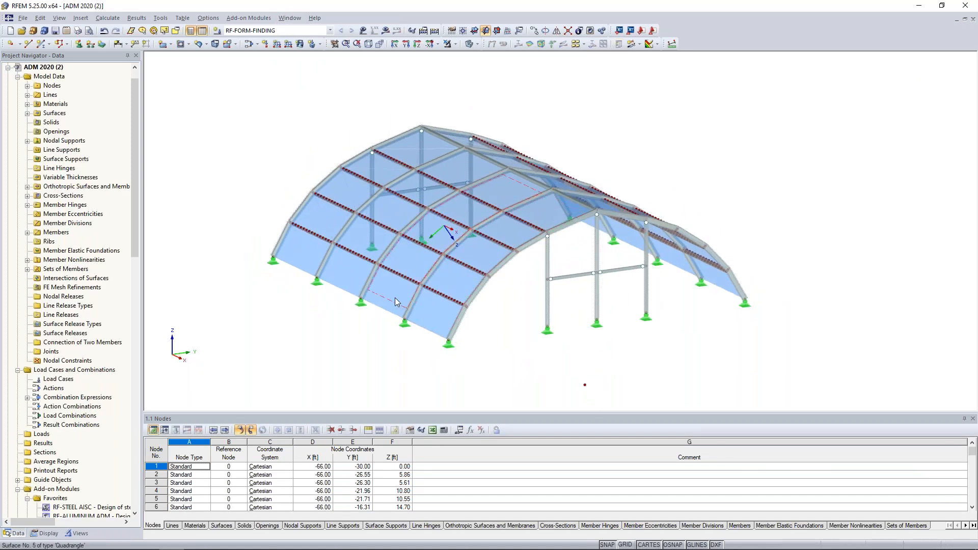
{"action": "middle_click_drag", "start_coordinate": [414, 301], "coordinate": [695, 337], "text": "ctrl"}
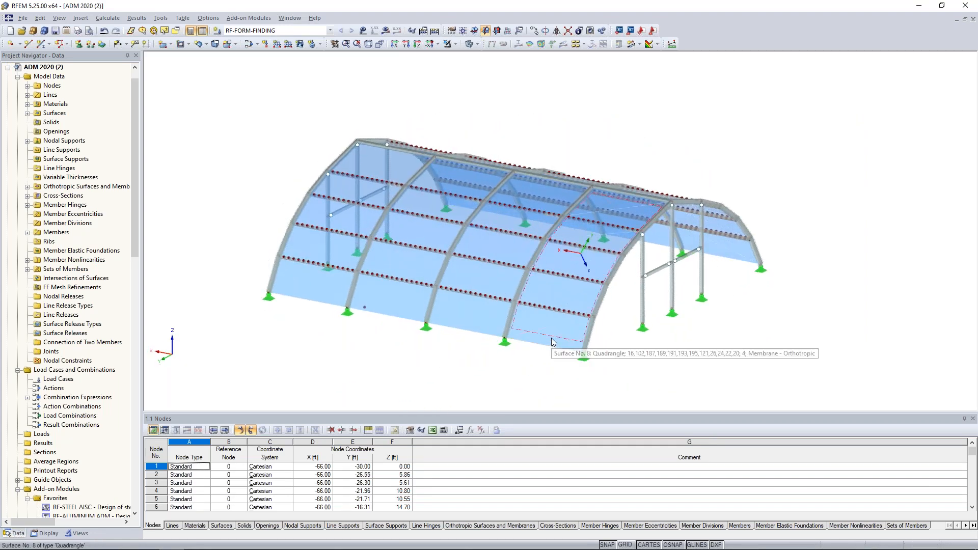
- Open the end-bay membrane surface No. 8 for editing and review its material's Orthotropic Elastic 2D constants
{"action": "double_click", "coordinate": [551, 337]}
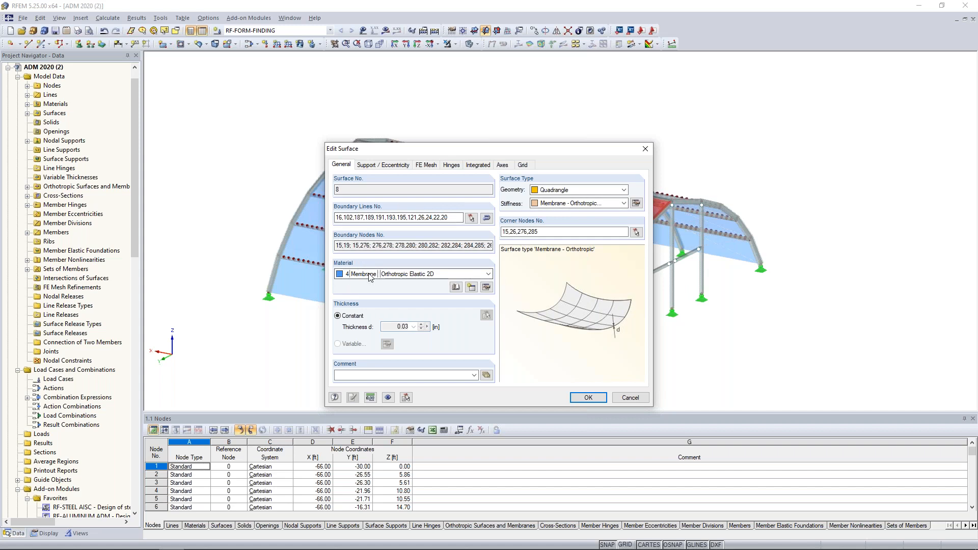
{"action": "left_click", "coordinate": [486, 287]}
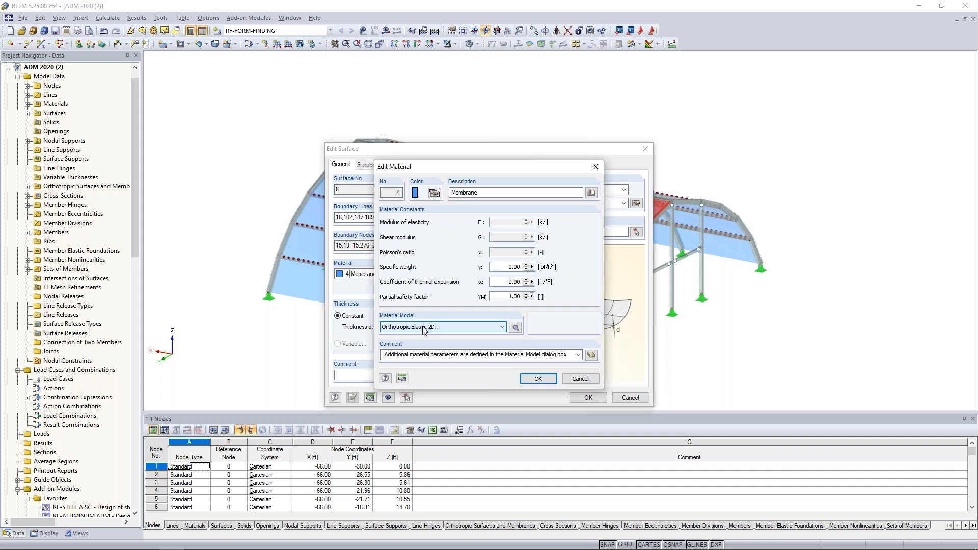
{"action": "left_click", "coordinate": [514, 327]}
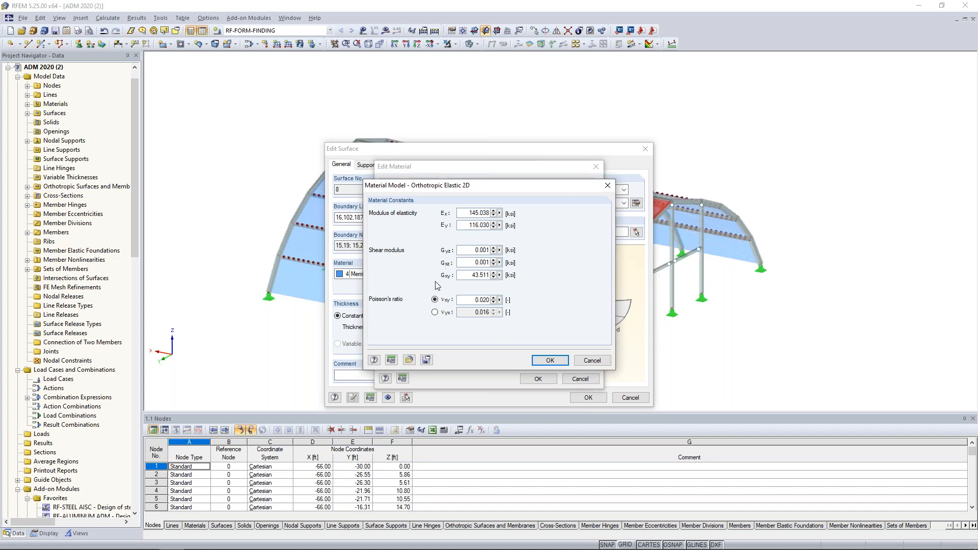
{"action": "left_click", "coordinate": [590, 362]}
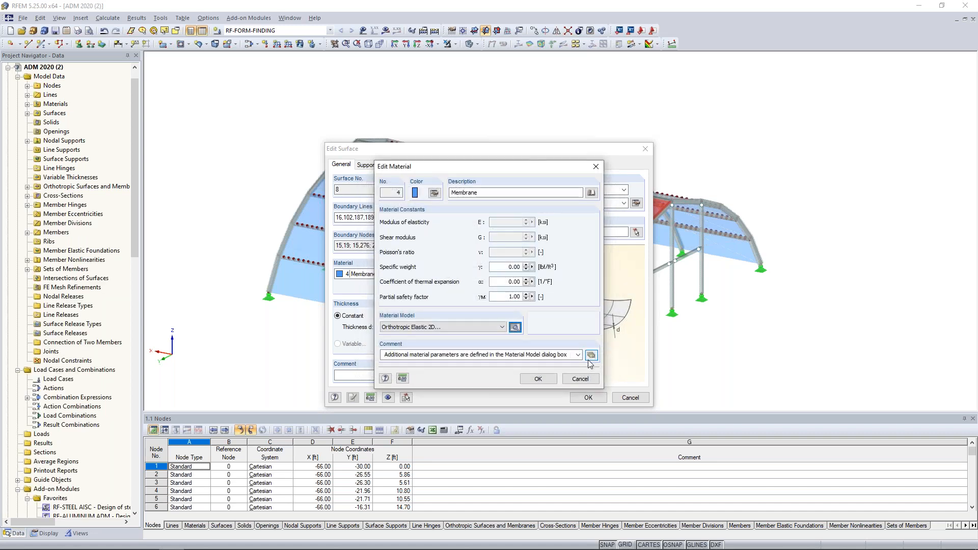
{"action": "left_click", "coordinate": [539, 379]}
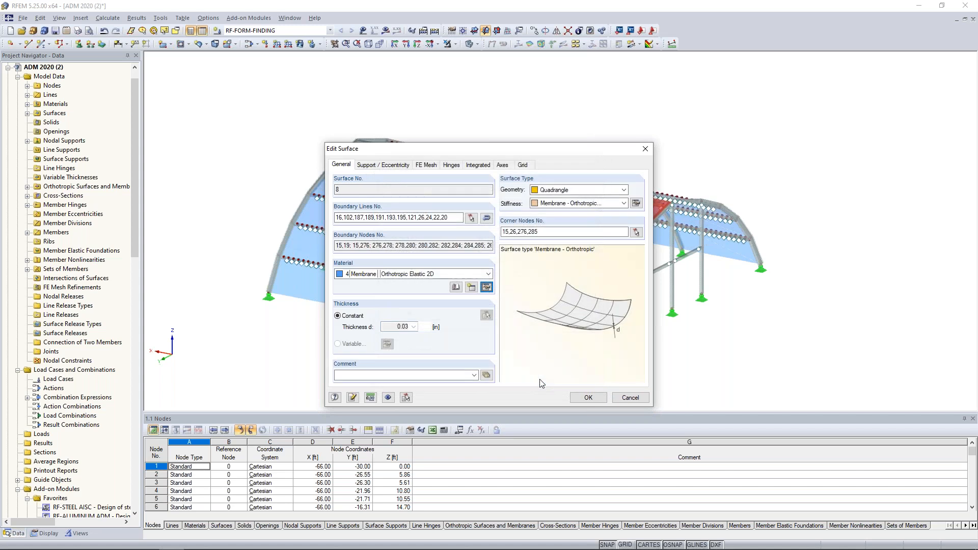
- Review the membrane surface's orthotropic stiffness settings, including constant thickness, stiffness matrix and form-finding prestress, and close the surface properties
{"action": "left_click", "coordinate": [635, 204]}
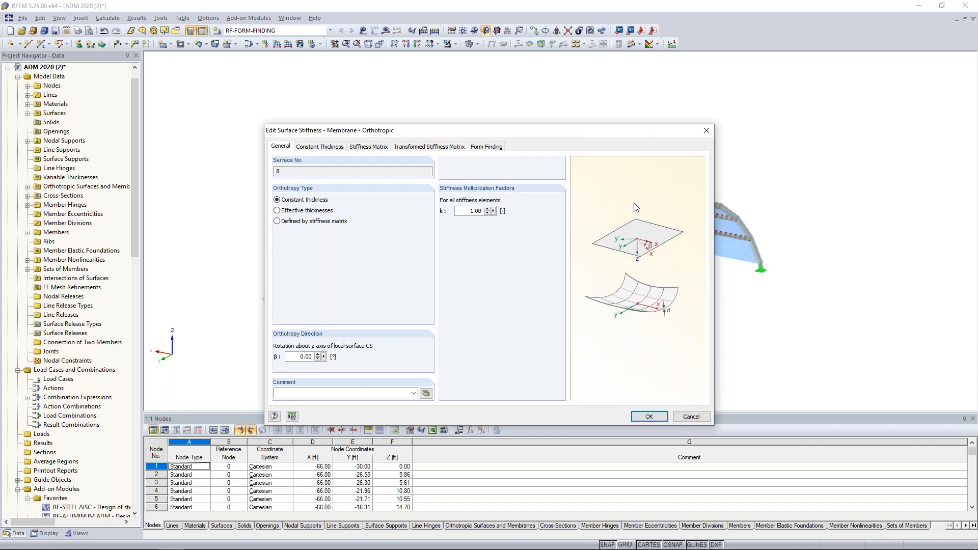
{"action": "left_click", "coordinate": [333, 147]}
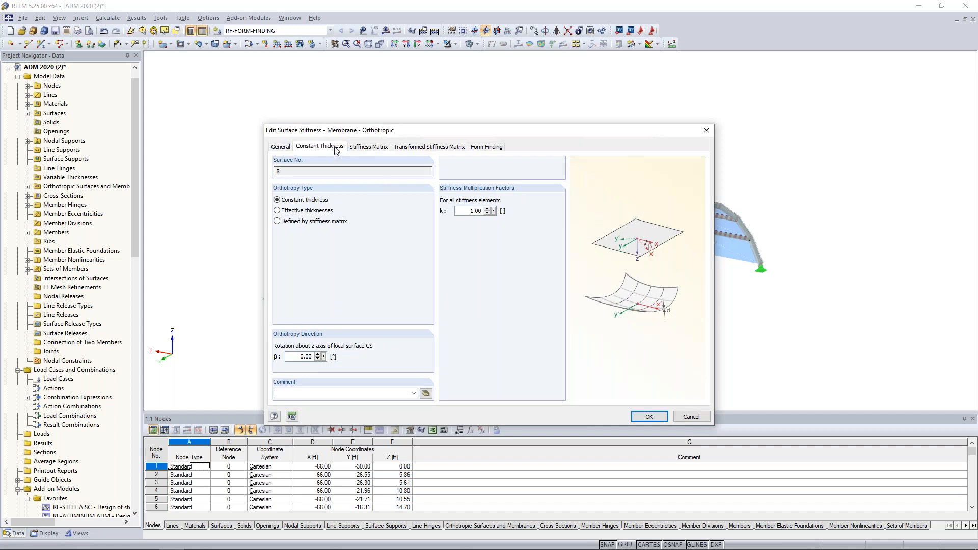
{"action": "left_click", "coordinate": [295, 356]}
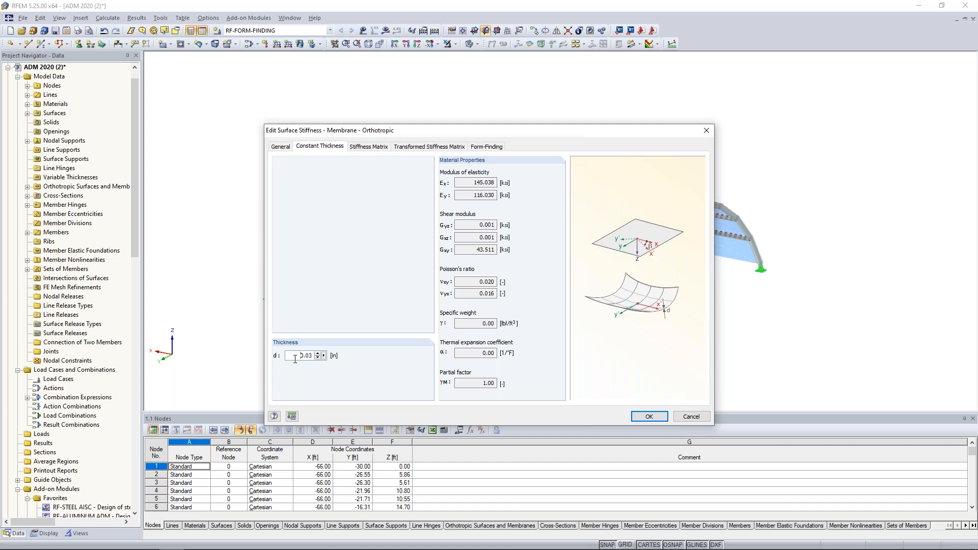
{"action": "left_click", "coordinate": [366, 148]}
{"action": "left_click", "coordinate": [303, 173]}
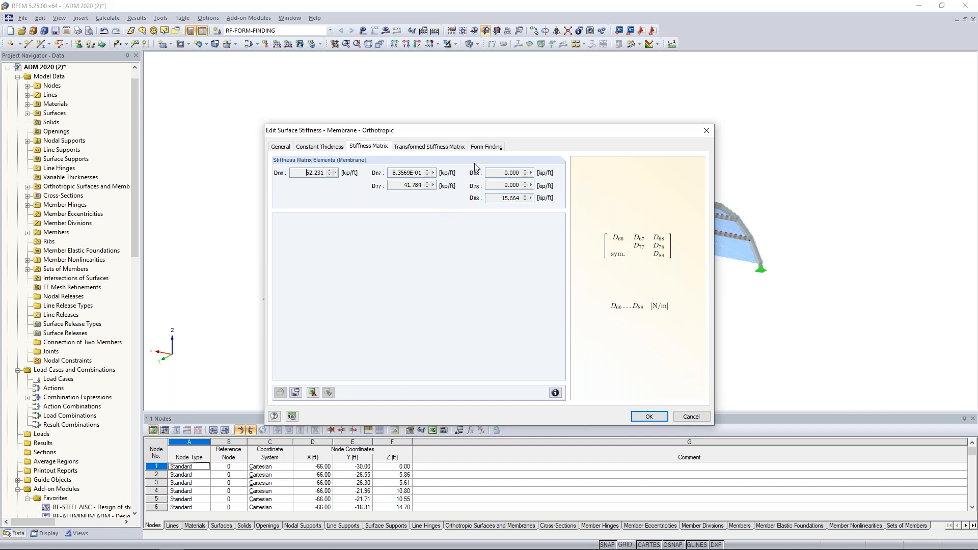
{"action": "left_click", "coordinate": [484, 147]}
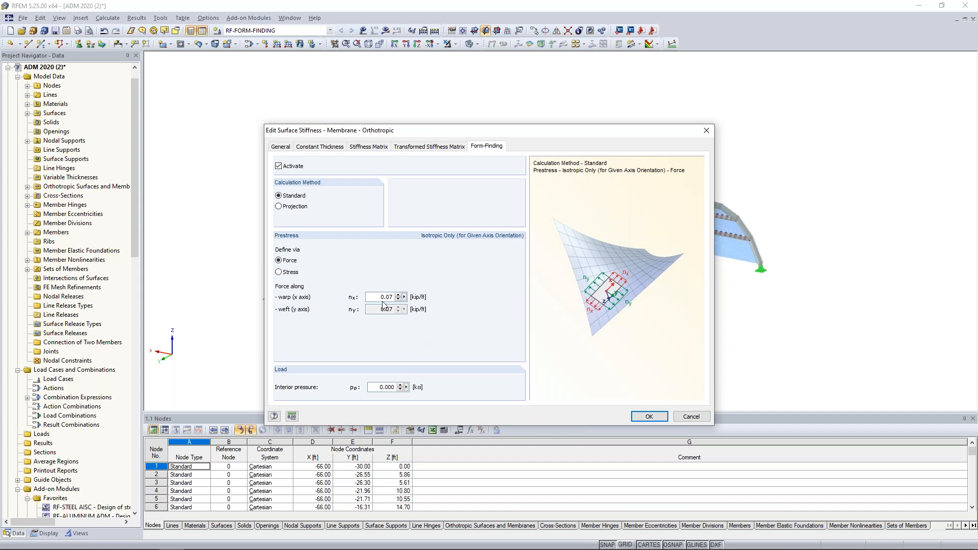
{"action": "left_click", "coordinate": [650, 417]}
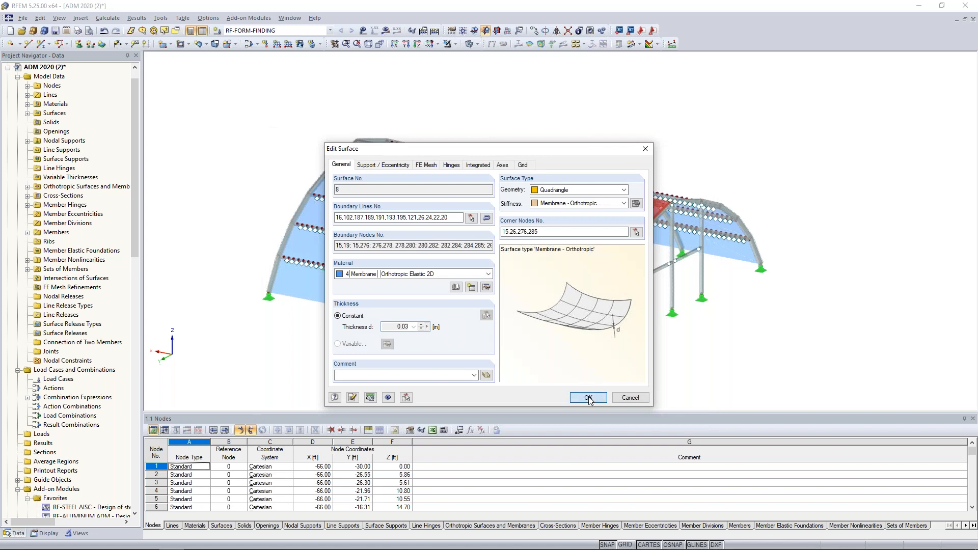
{"action": "left_click", "coordinate": [588, 398]}
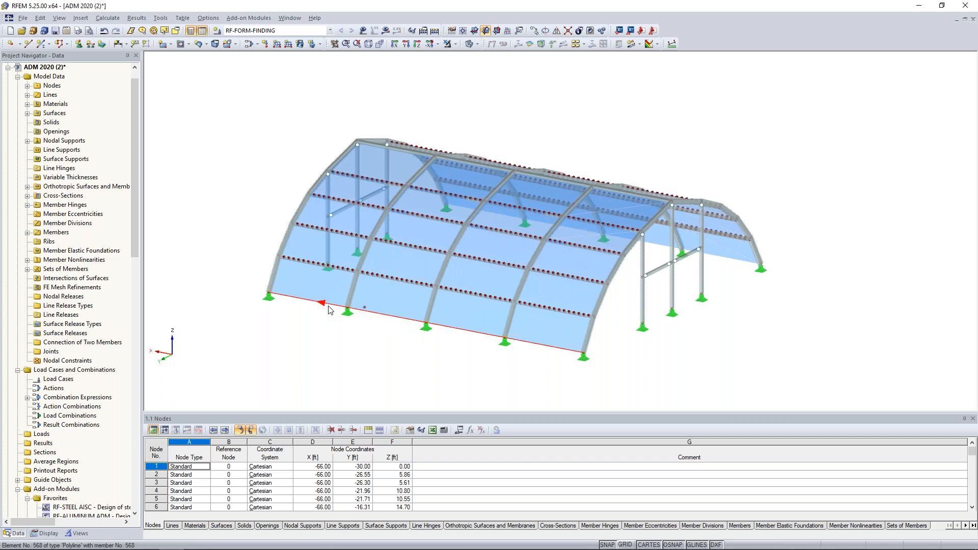
- Review the form-finding force parameters of the cable member along the membrane's base edge
{"action": "double_click", "coordinate": [558, 351]}
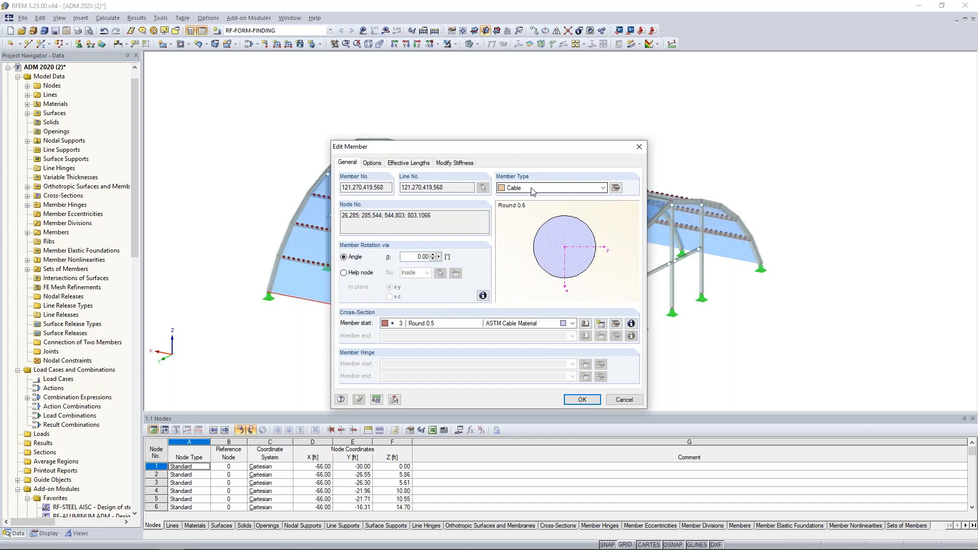
{"action": "left_click", "coordinate": [616, 188]}
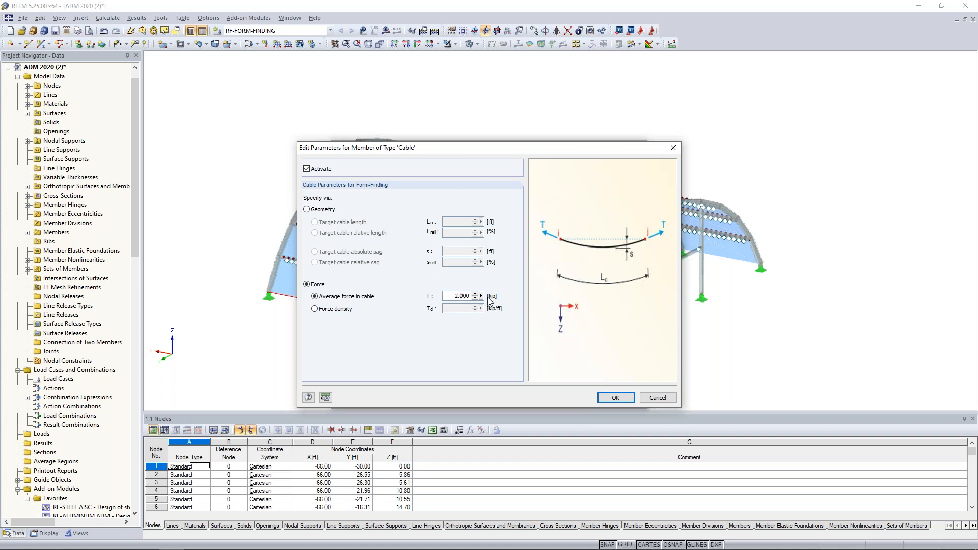
{"action": "left_click_drag", "start_coordinate": [428, 151], "coordinate": [519, 136]}
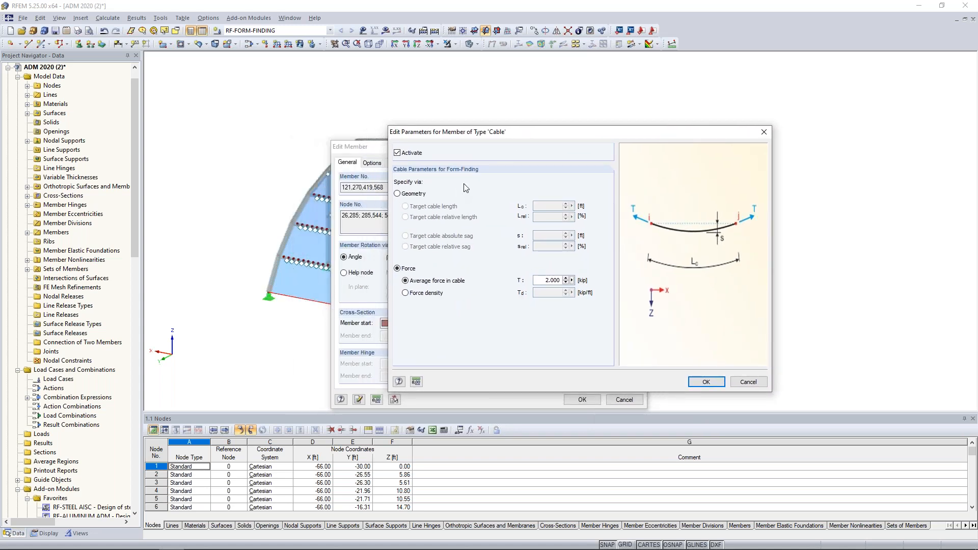
{"action": "left_click_drag", "start_coordinate": [504, 134], "coordinate": [429, 142]}
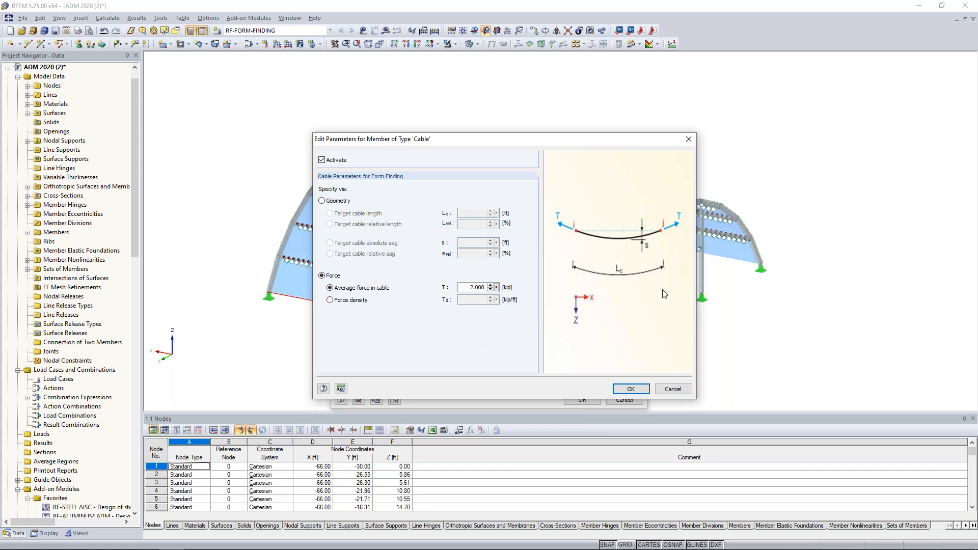
{"action": "left_click", "coordinate": [632, 389]}
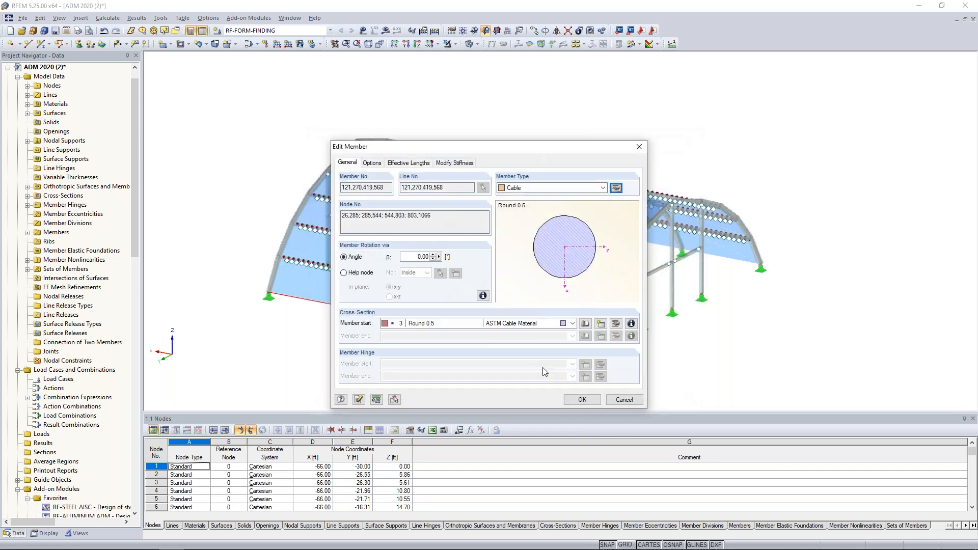
{"action": "left_click", "coordinate": [569, 400]}
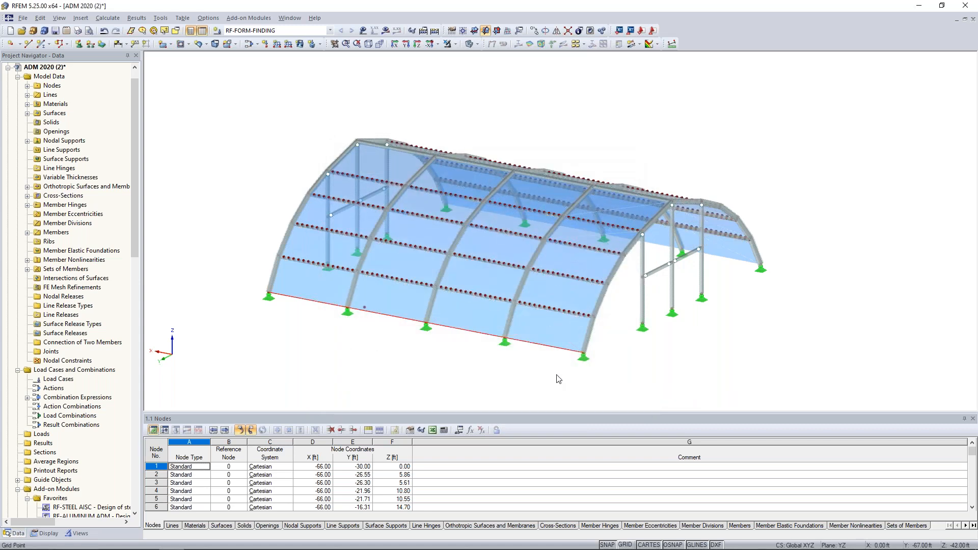
- Display the model in wireframe and focus on the base of the braced end bay
{"action": "middle_click_drag", "start_coordinate": [568, 139], "coordinate": [636, 201], "text": "ctrl"}
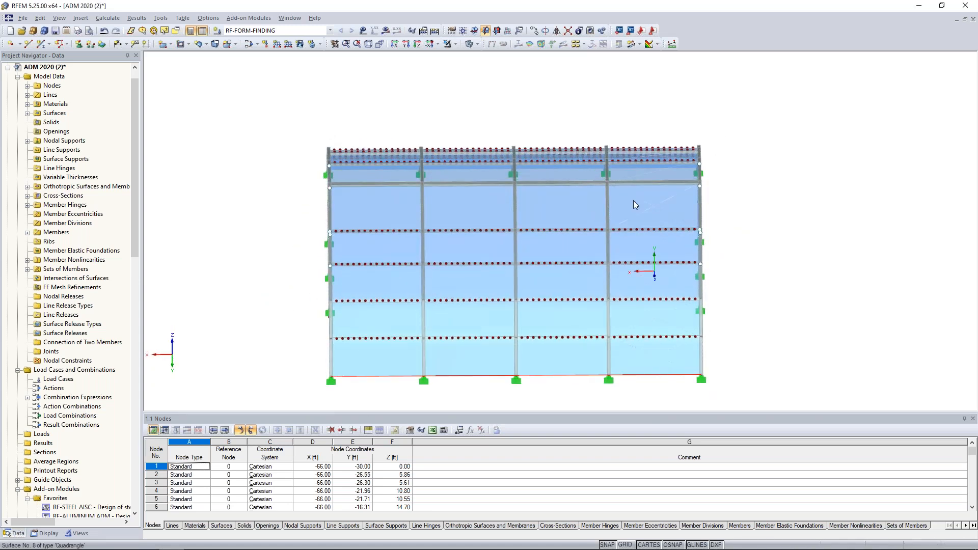
{"action": "left_click", "coordinate": [469, 44]}
{"action": "middle_click_drag", "start_coordinate": [774, 382], "coordinate": [681, 329]}
{"action": "scroll", "coordinate": [560, 321], "scroll_direction": "up", "scroll_amount": 5}
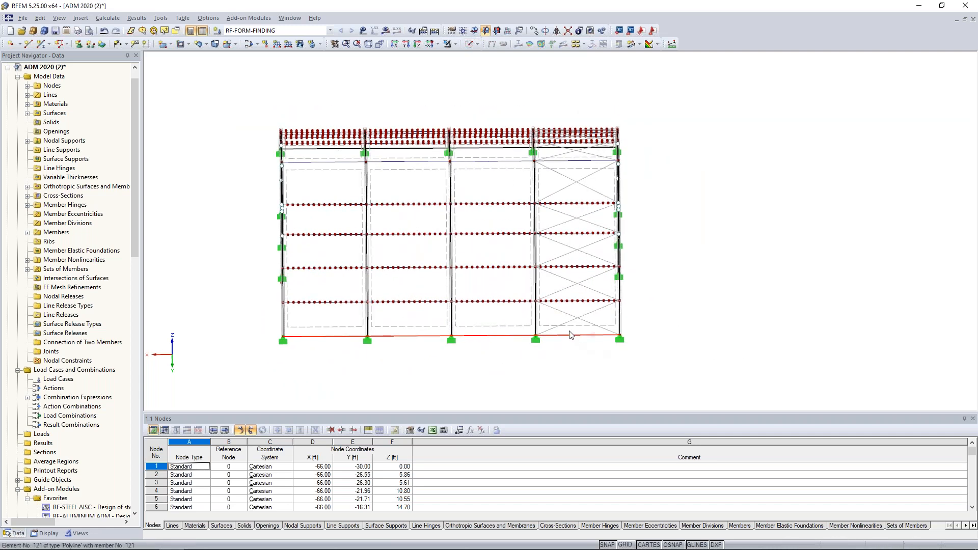
{"action": "scroll", "coordinate": [504, 279], "scroll_direction": "up", "scroll_amount": 1}
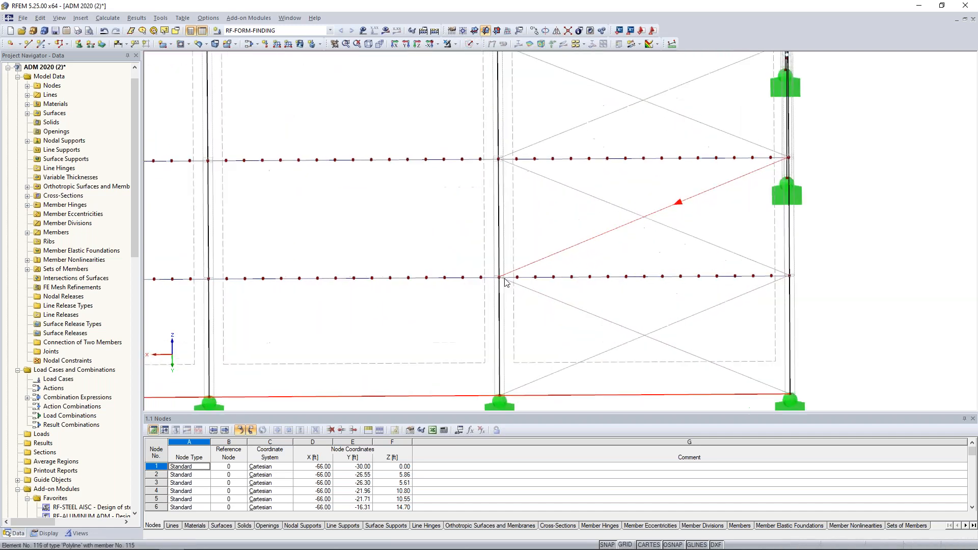
- Isolate the lowest purlin of the braced end bay with its short link members for a close 3D view
{"action": "left_click_drag", "start_coordinate": [589, 295], "coordinate": [810, 293]}
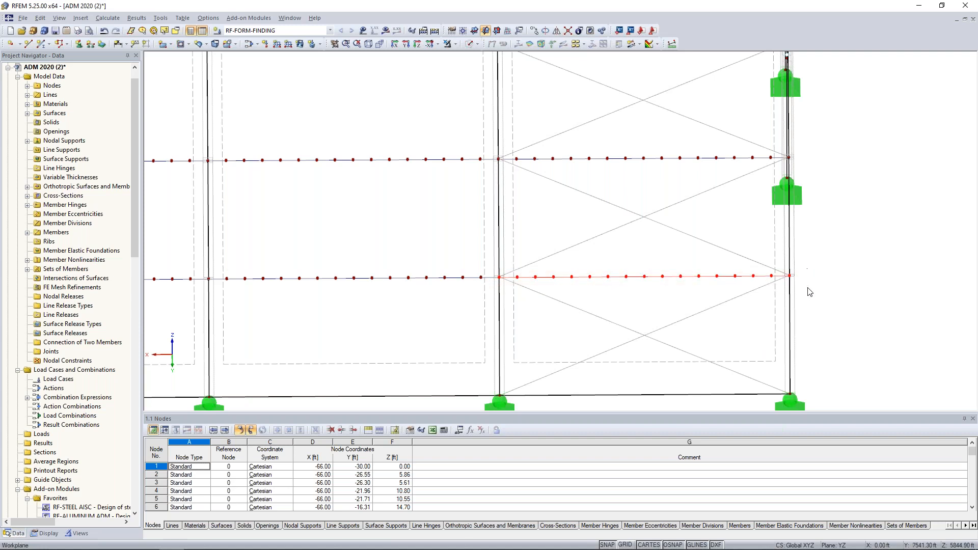
{"action": "left_click", "coordinate": [456, 44]}
{"action": "left_click", "coordinate": [462, 56]}
{"action": "scroll", "coordinate": [589, 181], "scroll_direction": "down", "scroll_amount": 3}
{"action": "middle_click_drag", "start_coordinate": [596, 193], "coordinate": [562, 280], "text": "ctrl"}
{"action": "scroll", "coordinate": [555, 272], "scroll_direction": "up", "scroll_amount": 10}
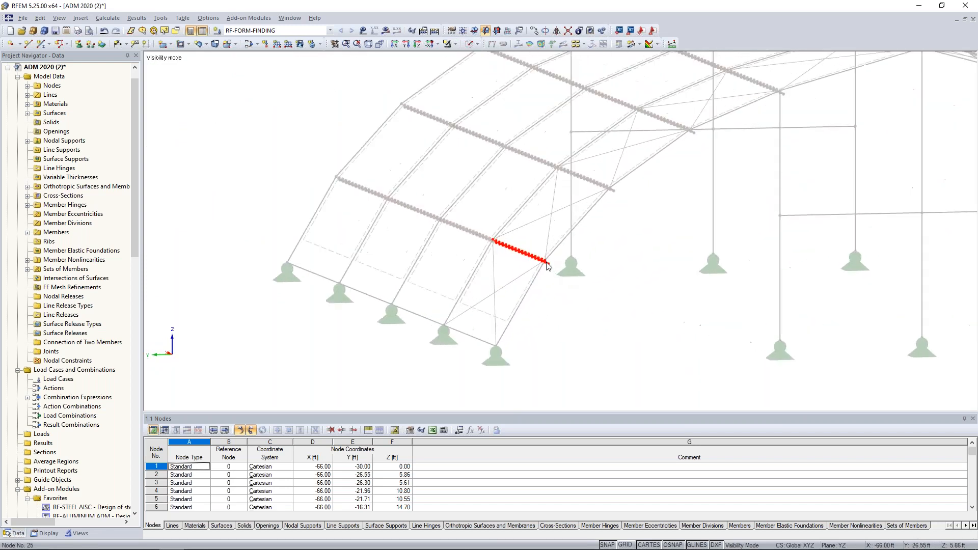
{"action": "mouse_move", "coordinate": [548, 268]}
{"action": "middle_mouse_down", "text": "ctrl"}
{"action": "mouse_move", "coordinate": [494, 271]}
{"action": "mouse_move", "coordinate": [548, 273]}
{"action": "mouse_move", "coordinate": [491, 260]}
{"action": "mouse_move", "coordinate": [547, 271]}
{"action": "middle_mouse_up", "text": "ctrl"}
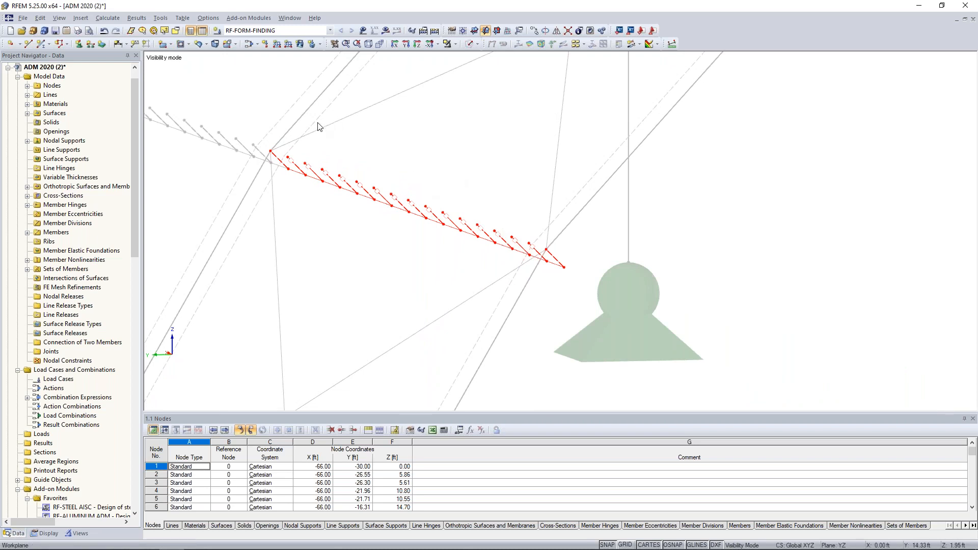
{"action": "middle_click_drag", "start_coordinate": [423, 253], "coordinate": [490, 268], "text": "ctrl"}
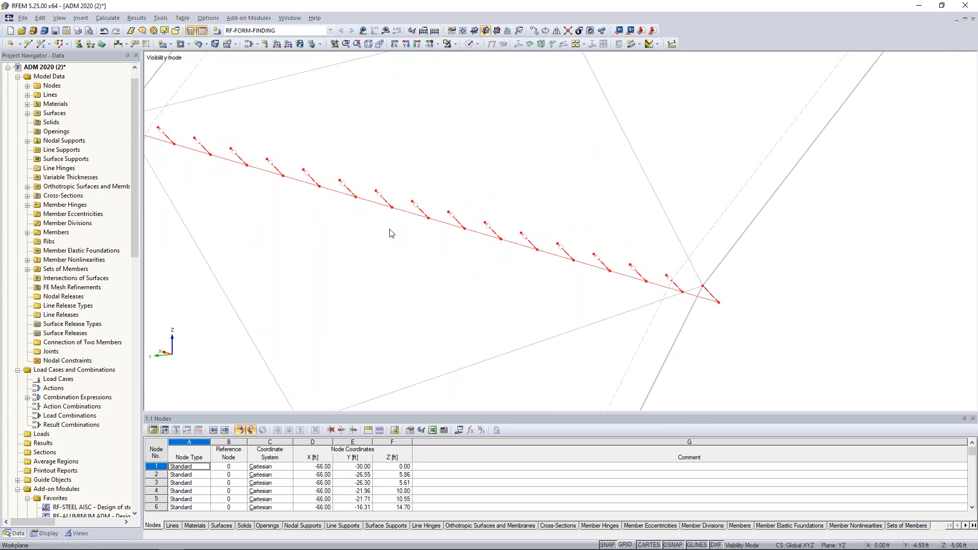
- Examine a rigid link member's start hinge conditions and its failure-under-tension nonlinearity without changing them
{"action": "double_click", "coordinate": [386, 202]}
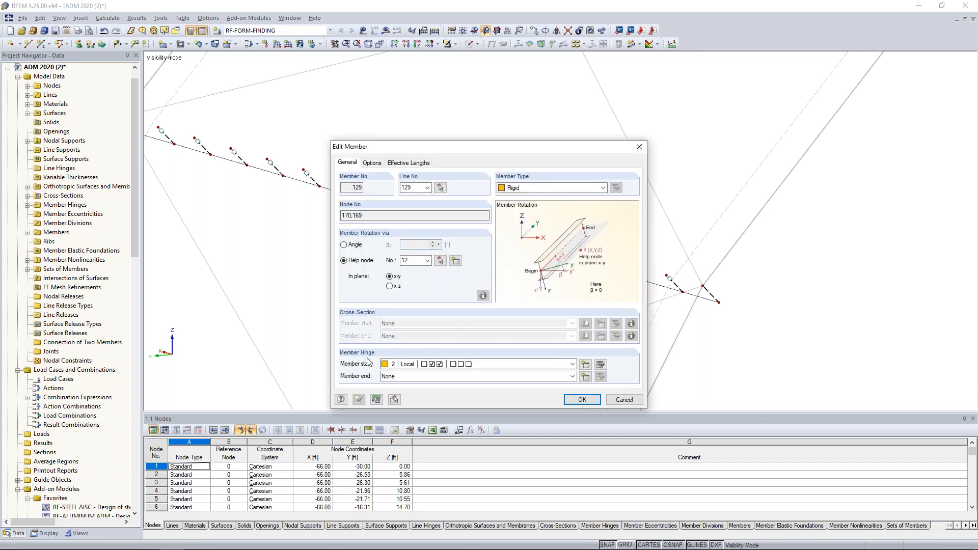
{"action": "left_click", "coordinate": [601, 364]}
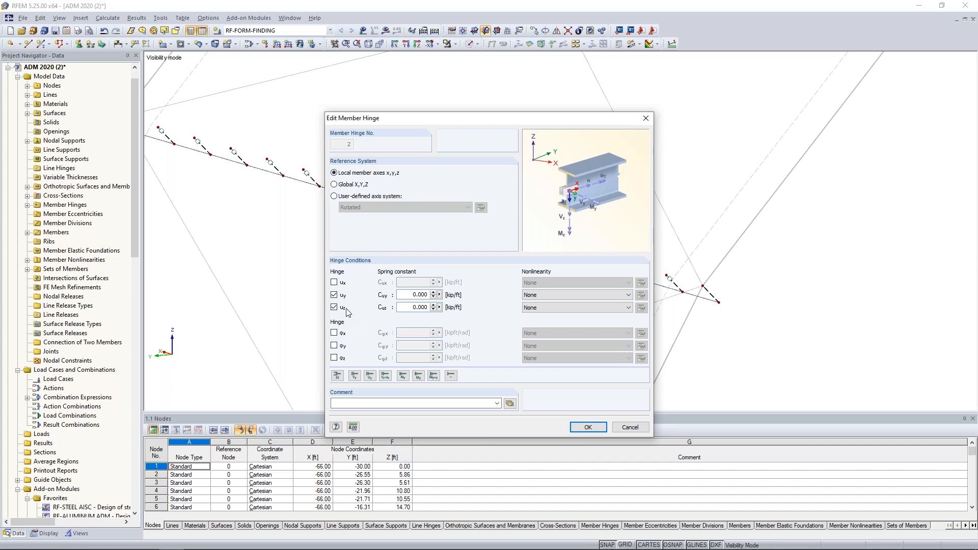
{"action": "left_click", "coordinate": [629, 427]}
{"action": "left_click", "coordinate": [373, 163]}
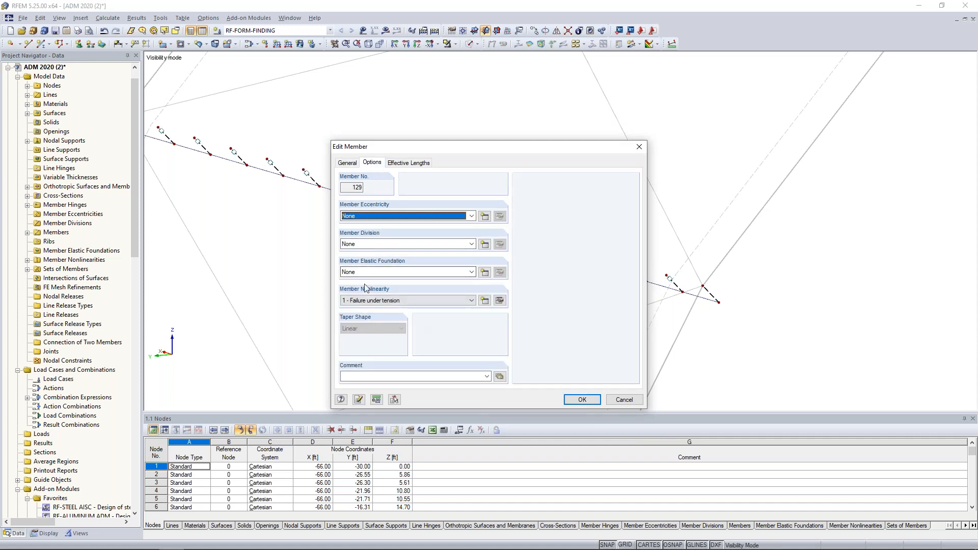
{"action": "left_click", "coordinate": [499, 300]}
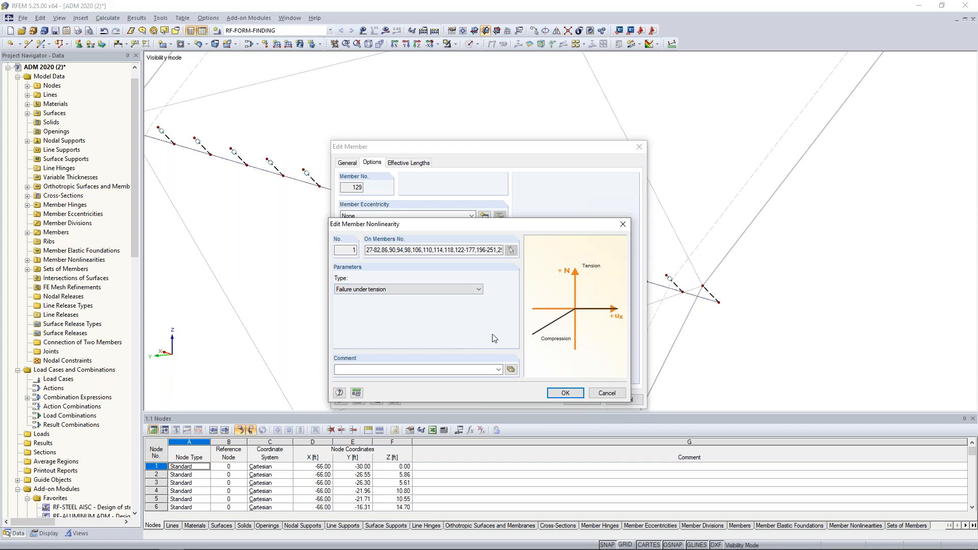
{"action": "left_click", "coordinate": [603, 394]}
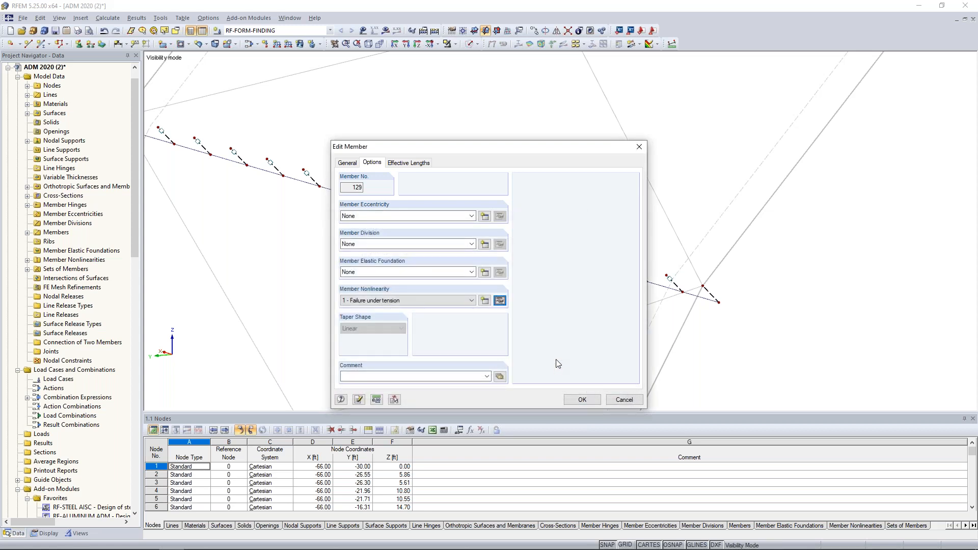
{"action": "left_click", "coordinate": [622, 400]}
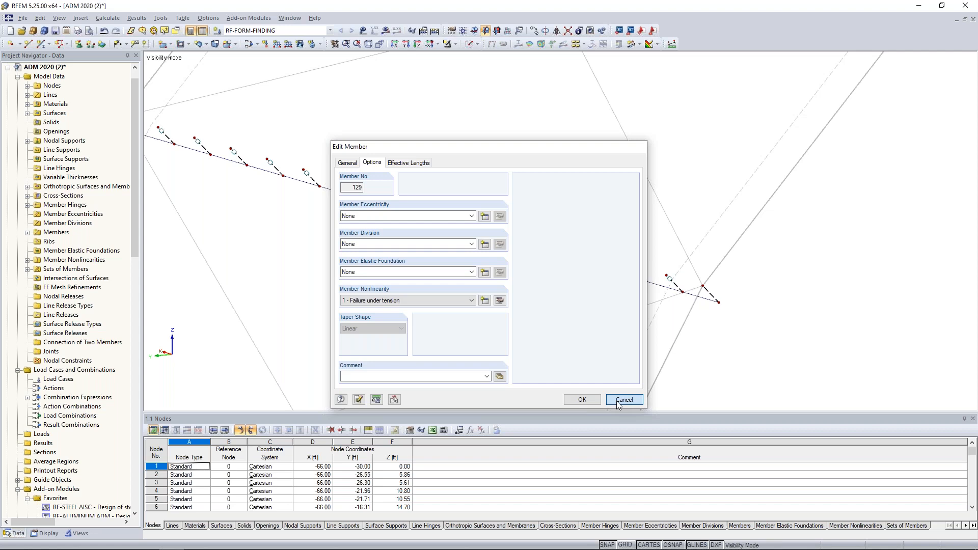
- Cancel the visibility isolation to show the entire structure at full display again
{"action": "scroll", "coordinate": [550, 331], "scroll_direction": "down", "scroll_amount": 6}
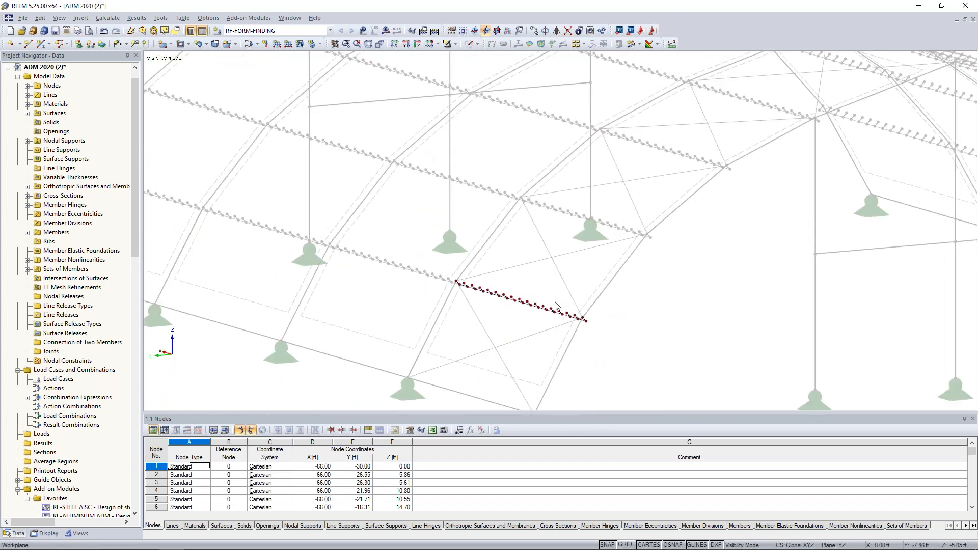
{"action": "scroll", "coordinate": [556, 306], "scroll_direction": "down", "scroll_amount": 5}
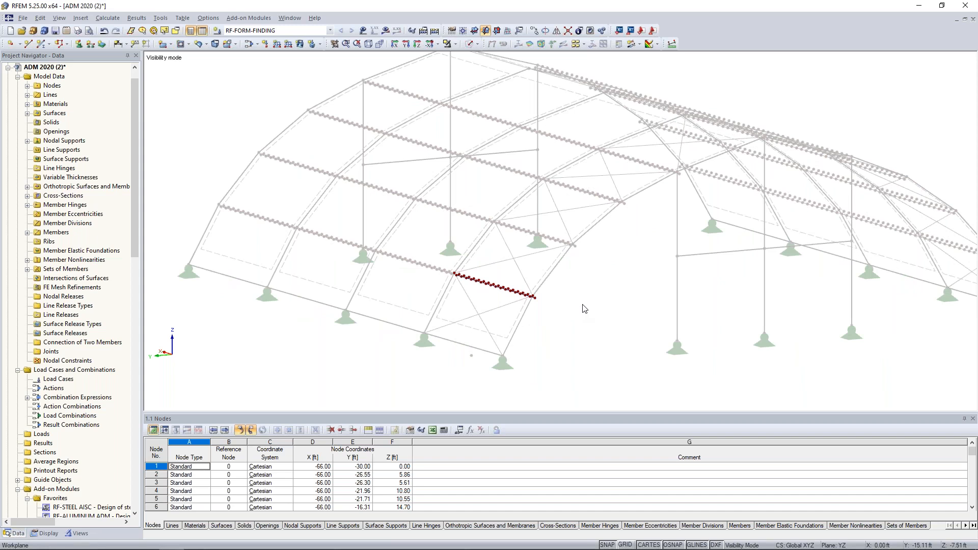
{"action": "left_click", "coordinate": [459, 46]}
{"action": "left_click", "coordinate": [477, 132]}
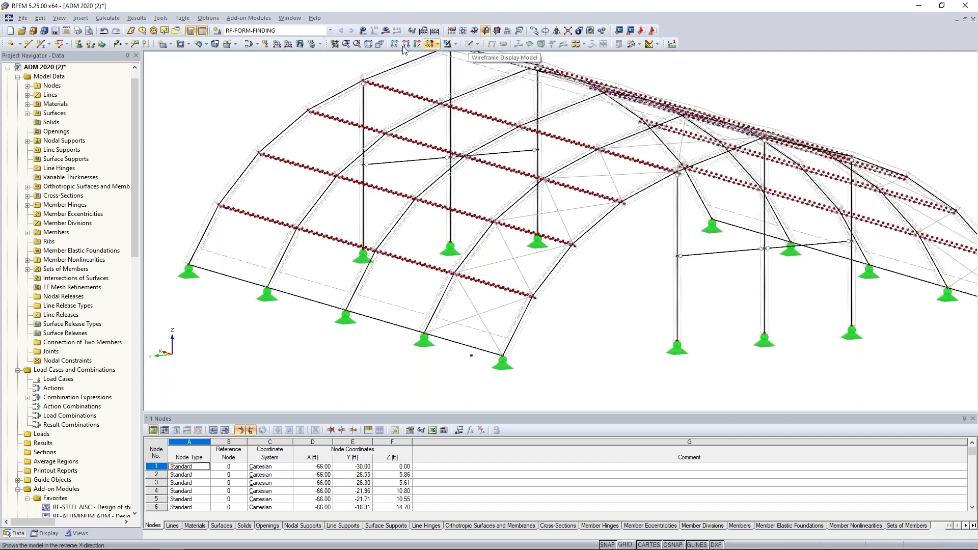
- Calculate the RF-FORM-FINDING results and set the deformation display factor to 2.05
{"action": "left_click", "coordinate": [386, 31]}
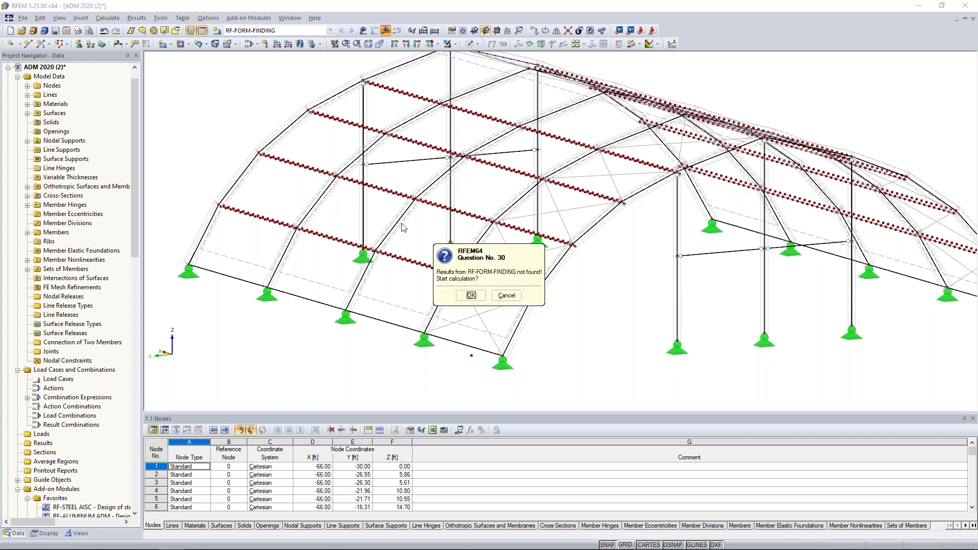
{"action": "left_click", "coordinate": [471, 296]}
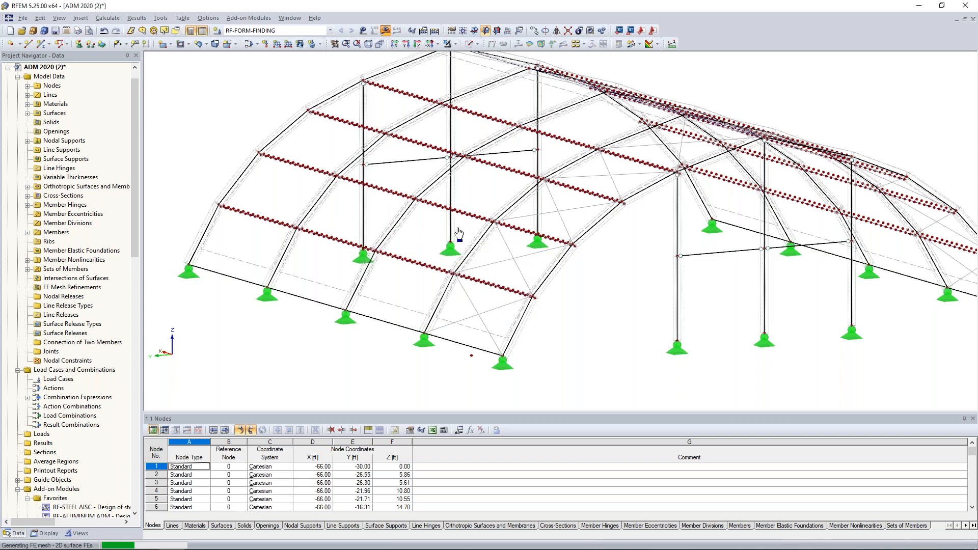
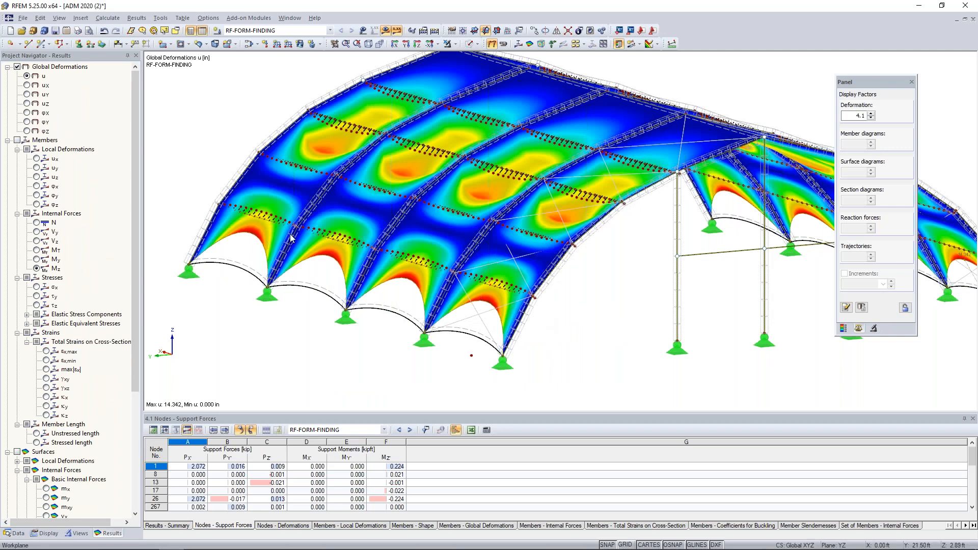
{"action": "scroll", "coordinate": [554, 276], "scroll_direction": "down", "scroll_amount": 1}
{"action": "middle_click_drag", "start_coordinate": [582, 283], "coordinate": [519, 294]}
{"action": "scroll", "coordinate": [535, 281], "scroll_direction": "down", "scroll_amount": 2}
{"action": "left_click", "coordinate": [871, 117]}
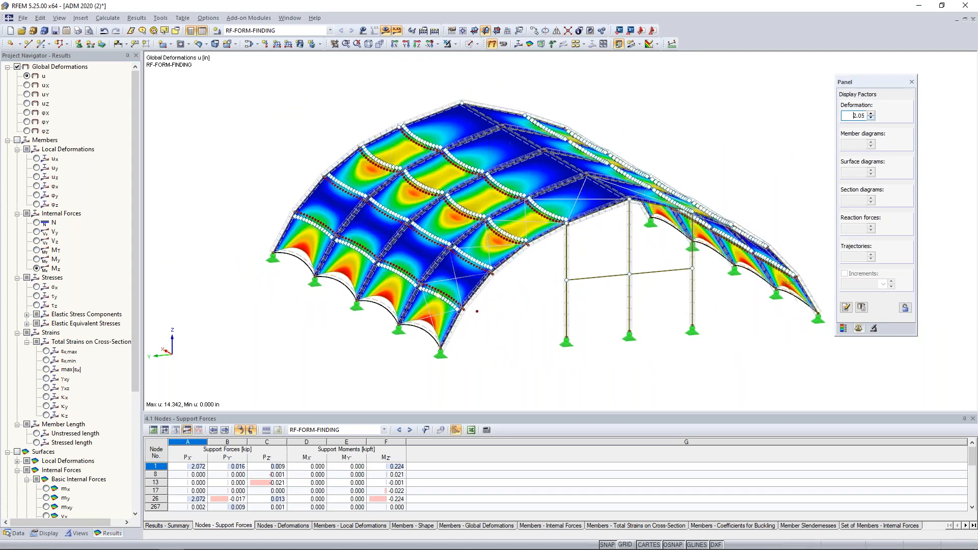
- Reduce the display factor of the global deformations to 1.025 and view the form-finding shape
{"action": "left_click", "coordinate": [871, 117]}
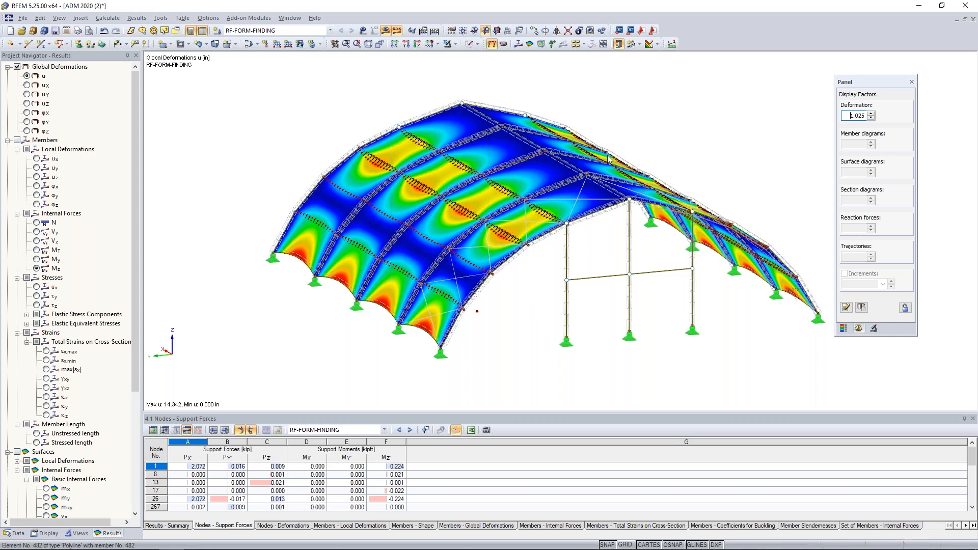
{"action": "middle_click_drag", "start_coordinate": [666, 305], "coordinate": [748, 340], "text": "ctrl"}
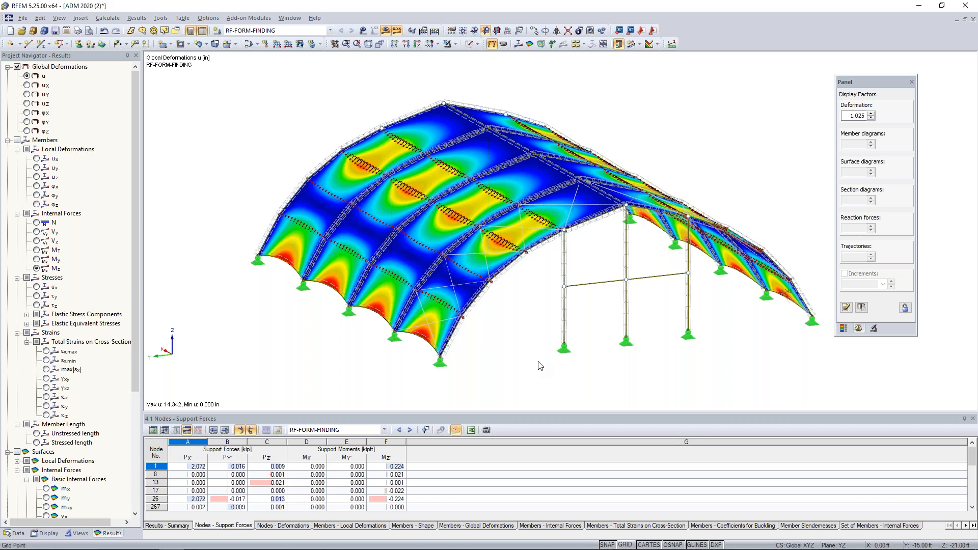
- Create the first load case with the description Dead
{"action": "left_click", "coordinate": [249, 45]}
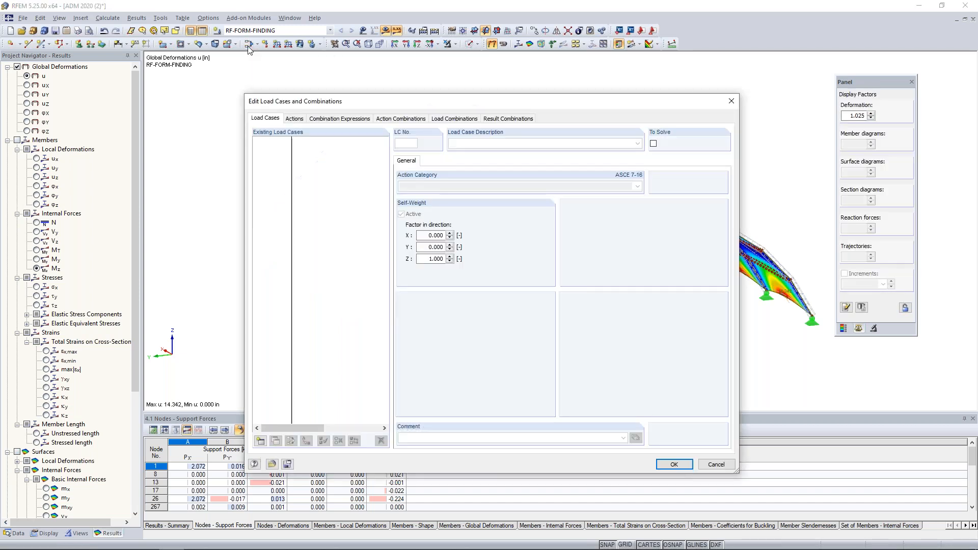
{"action": "left_click", "coordinate": [260, 441]}
{"action": "type", "text": "Dead"}
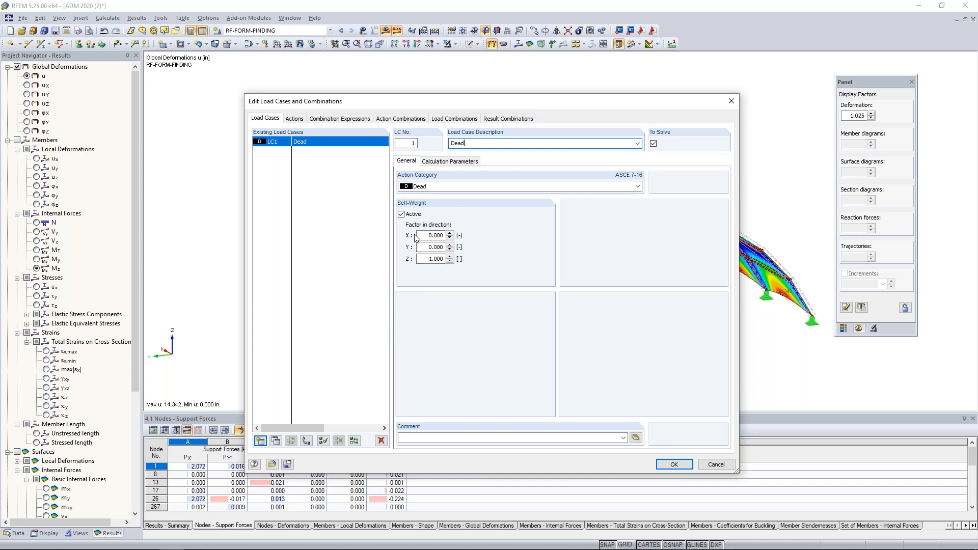
- Add a second load case named Snow with the action category Snow and accept the load cases
{"action": "left_click", "coordinate": [261, 441]}
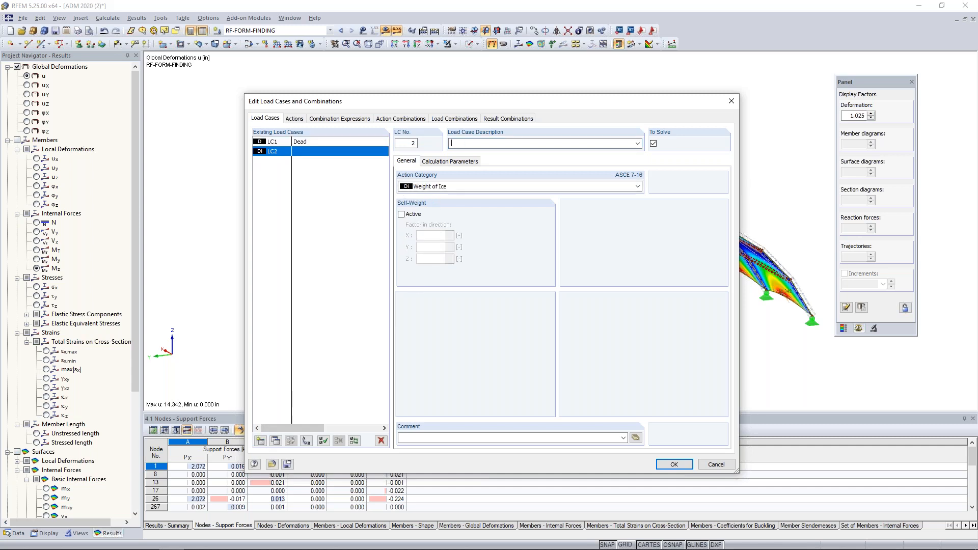
{"action": "type", "text": "Snow"}
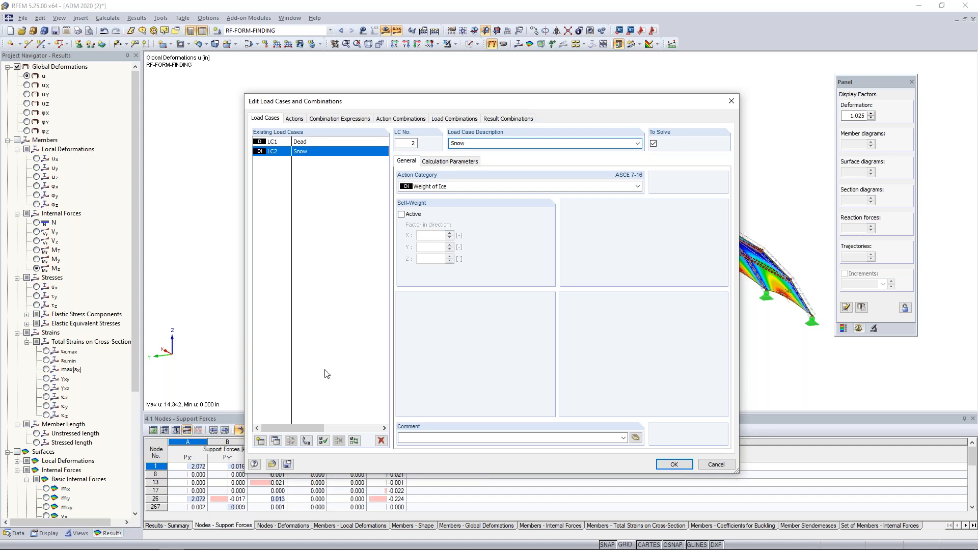
{"action": "left_click", "coordinate": [430, 187]}
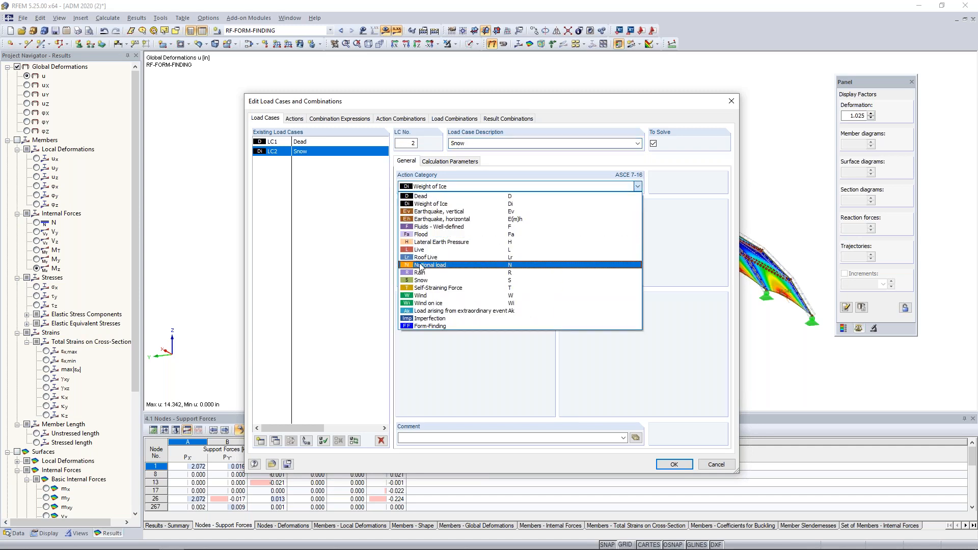
{"action": "left_click", "coordinate": [420, 275]}
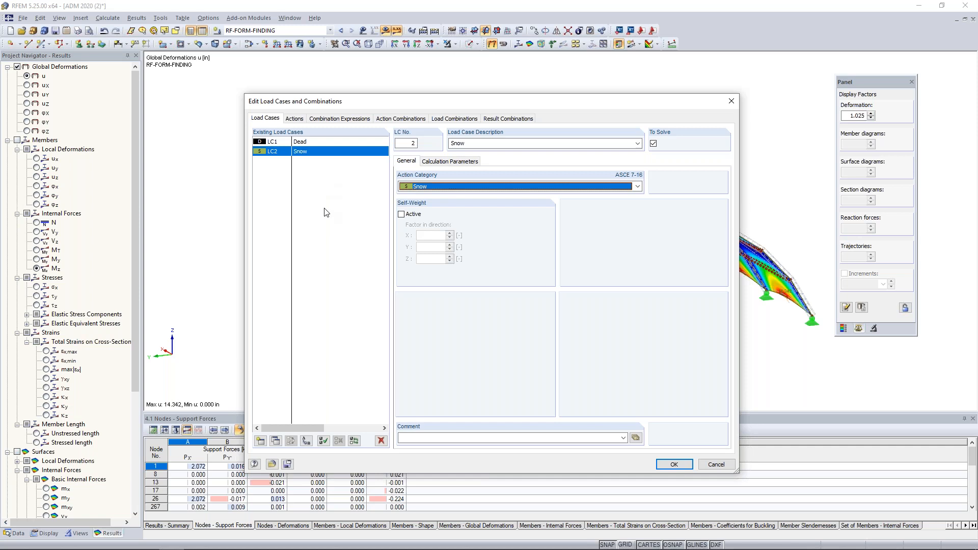
{"action": "left_click", "coordinate": [309, 143]}
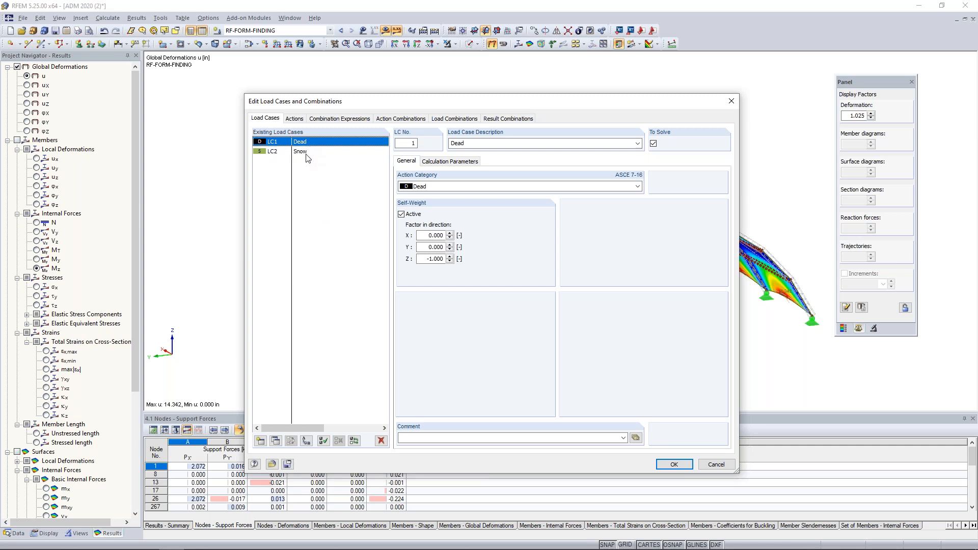
{"action": "left_click", "coordinate": [677, 464]}
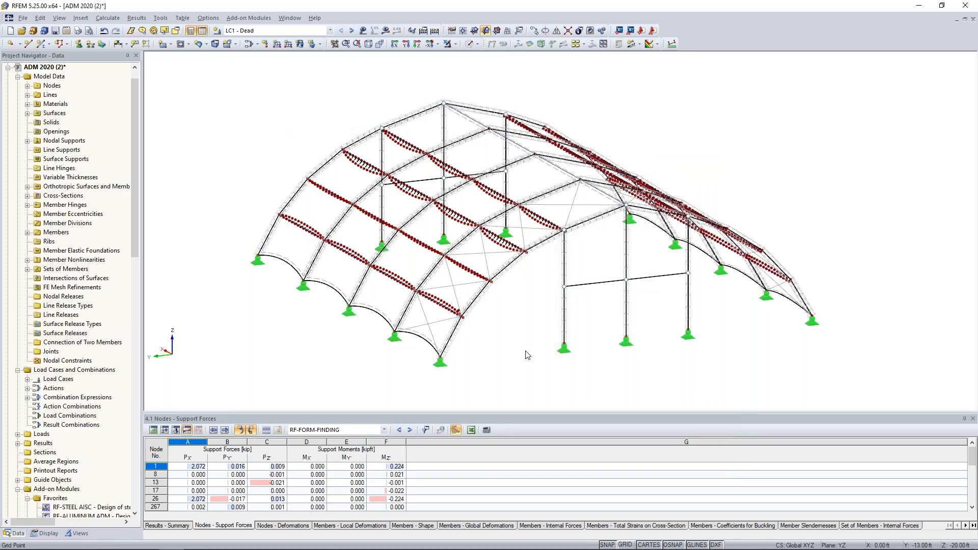
- Render the model solid and define a uniform force of -0.080 kip/ft in global ZL, referenced to sets of members
{"action": "left_click", "coordinate": [469, 45]}
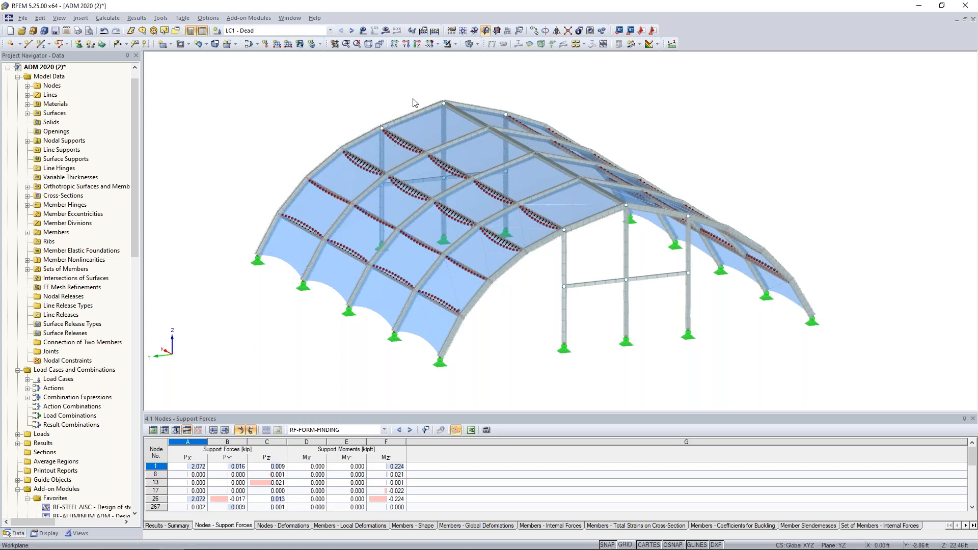
{"action": "left_click", "coordinate": [277, 44]}
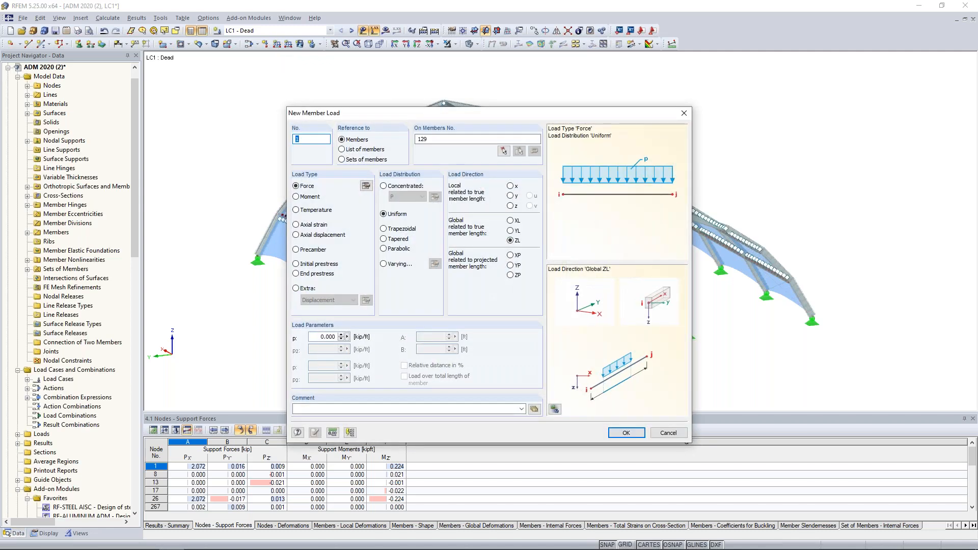
{"action": "left_click", "coordinate": [345, 160]}
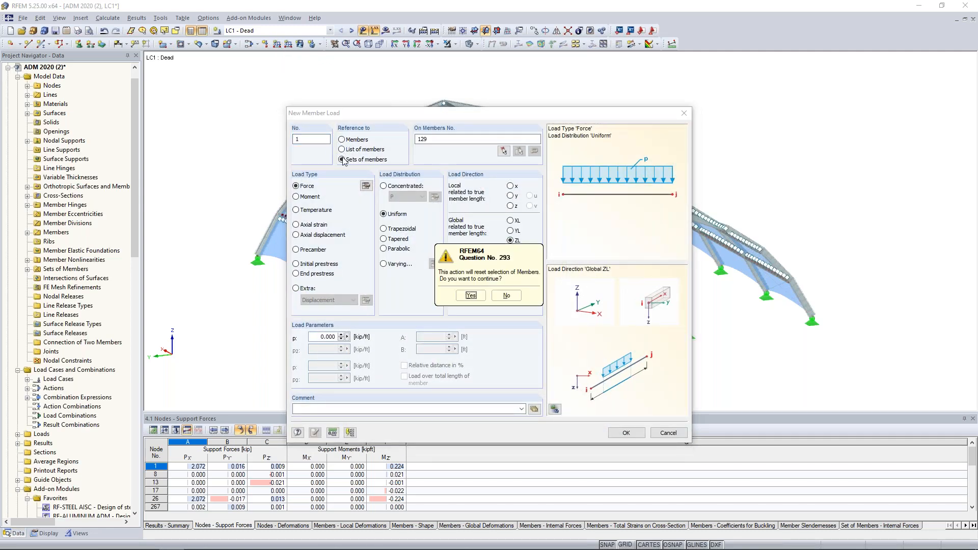
{"action": "left_click", "coordinate": [471, 296]}
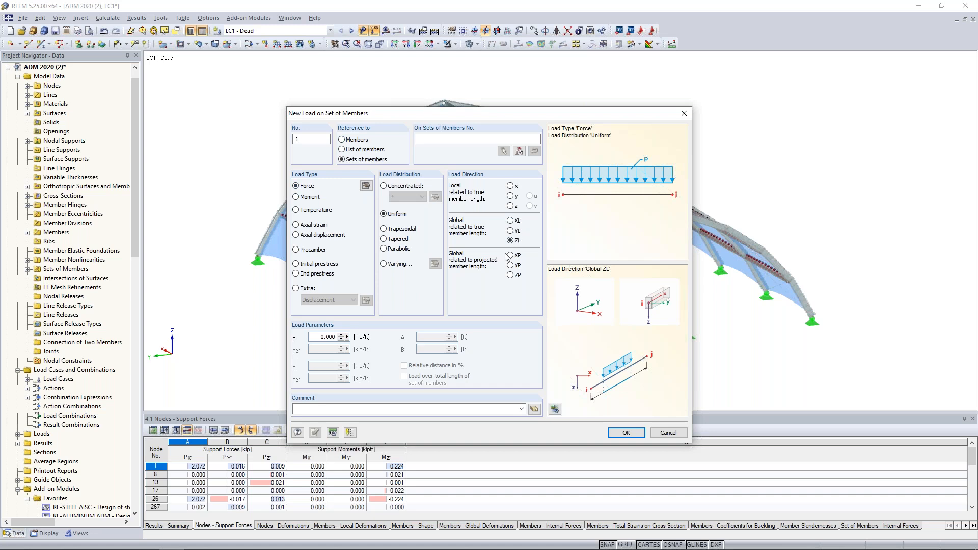
{"action": "double_click", "coordinate": [316, 337]}
{"action": "type", "text": "-"}
{"action": "left_click", "coordinate": [614, 434]}
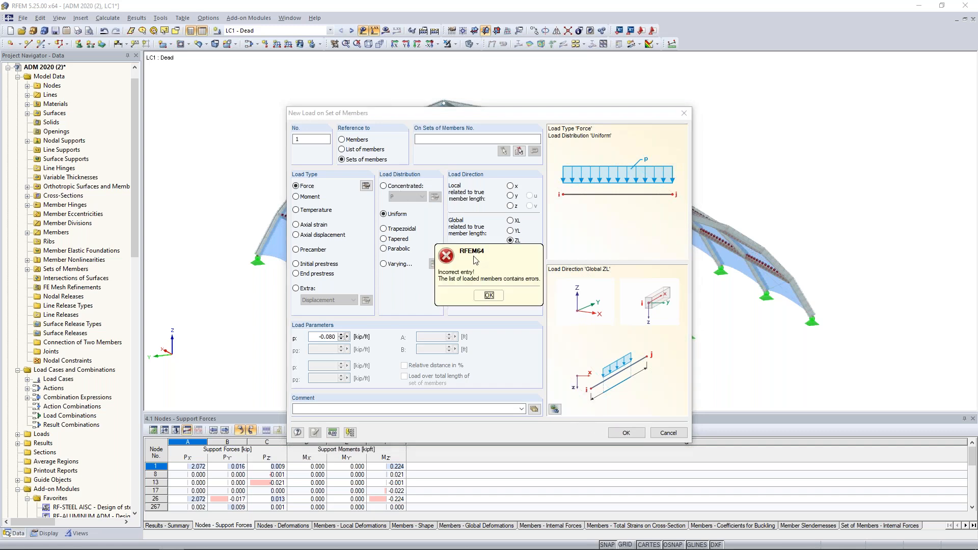
{"action": "left_click", "coordinate": [489, 296]}
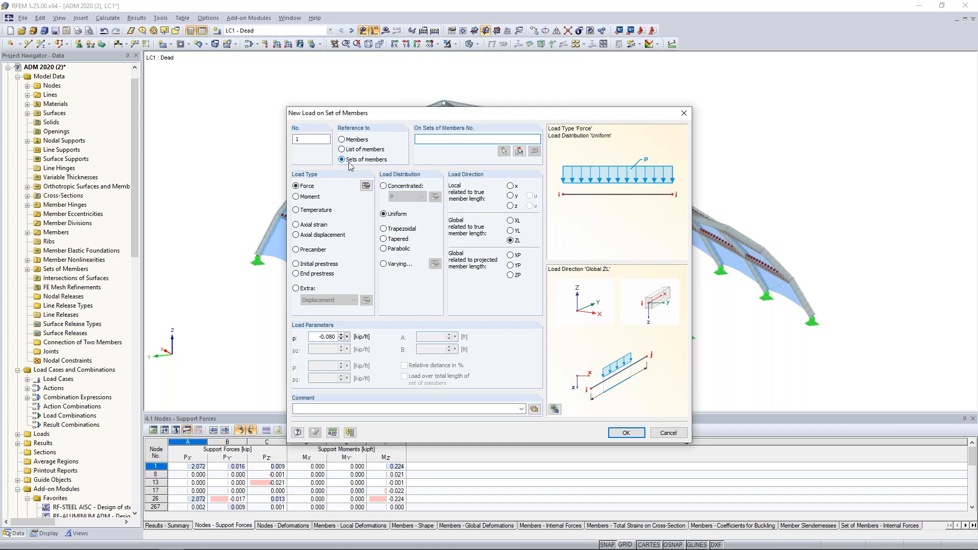
{"action": "left_click", "coordinate": [518, 151]}
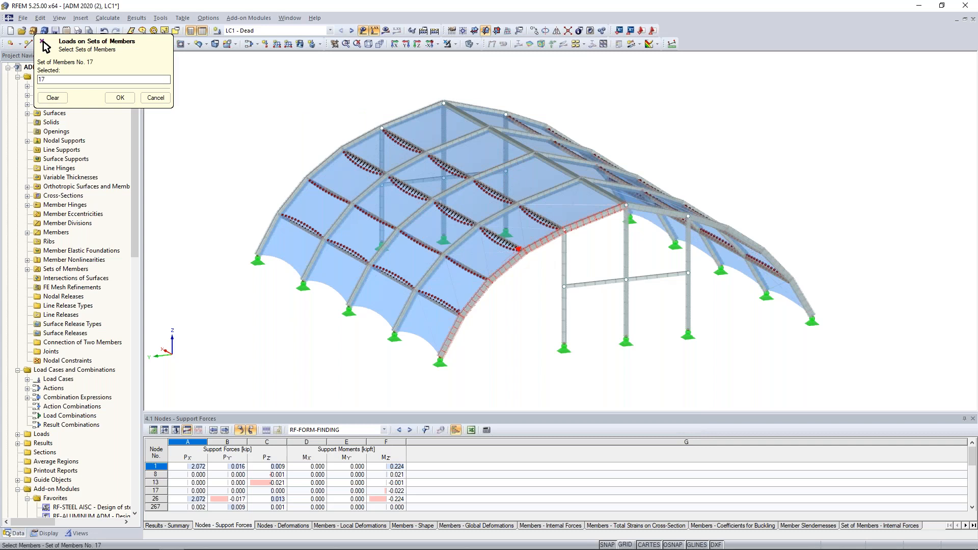
{"action": "left_click", "coordinate": [155, 97]}
{"action": "left_click", "coordinate": [667, 433]}
- Apply the -0.080 kip/ft dead load to the five arch member sets on the near side of the roof
{"action": "left_click", "coordinate": [277, 43]}
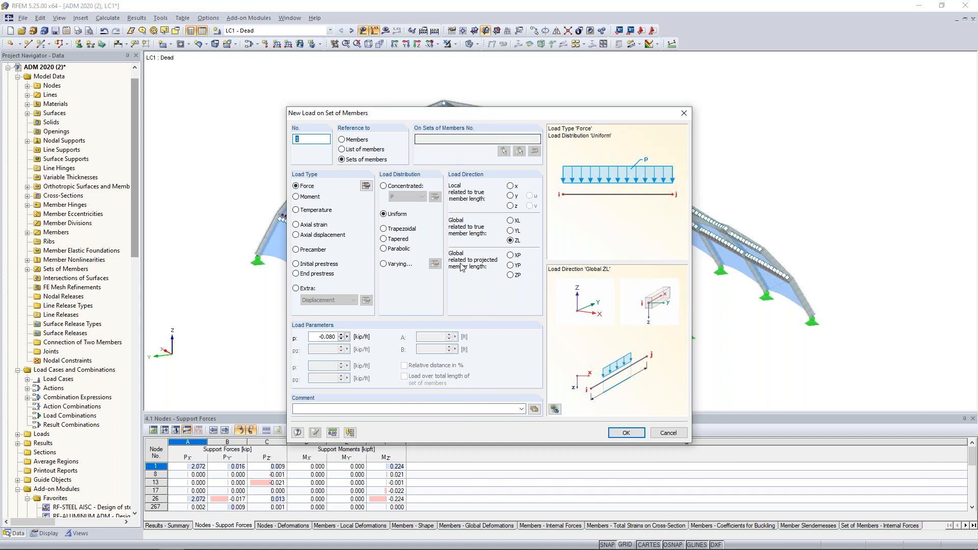
{"action": "left_click", "coordinate": [626, 433]}
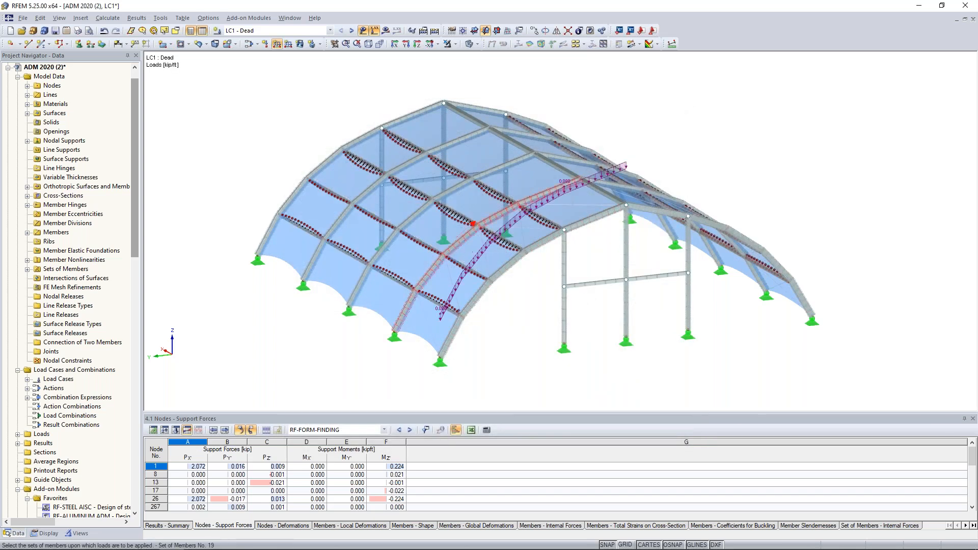
{"action": "left_click", "coordinate": [421, 224]}
{"action": "left_click", "coordinate": [372, 193]}
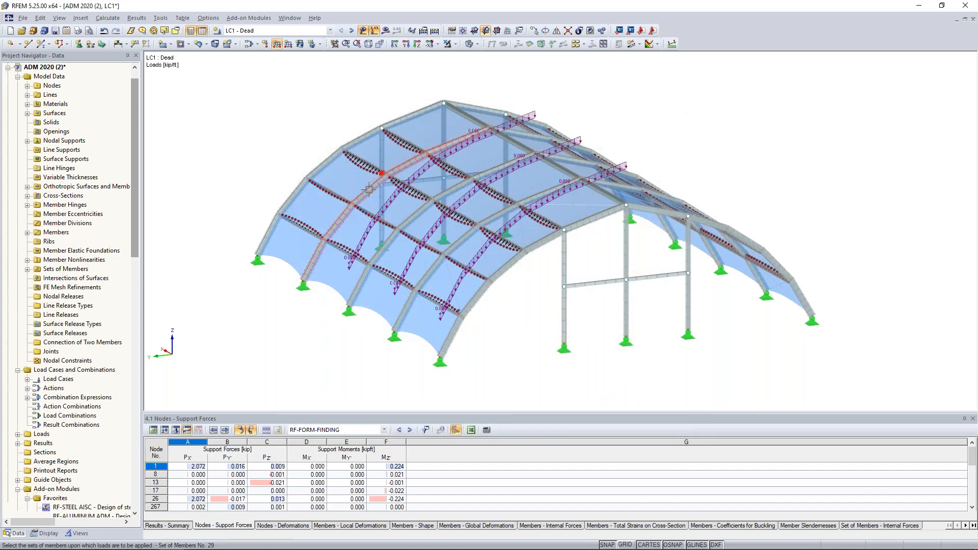
{"action": "left_click", "coordinate": [327, 158]}
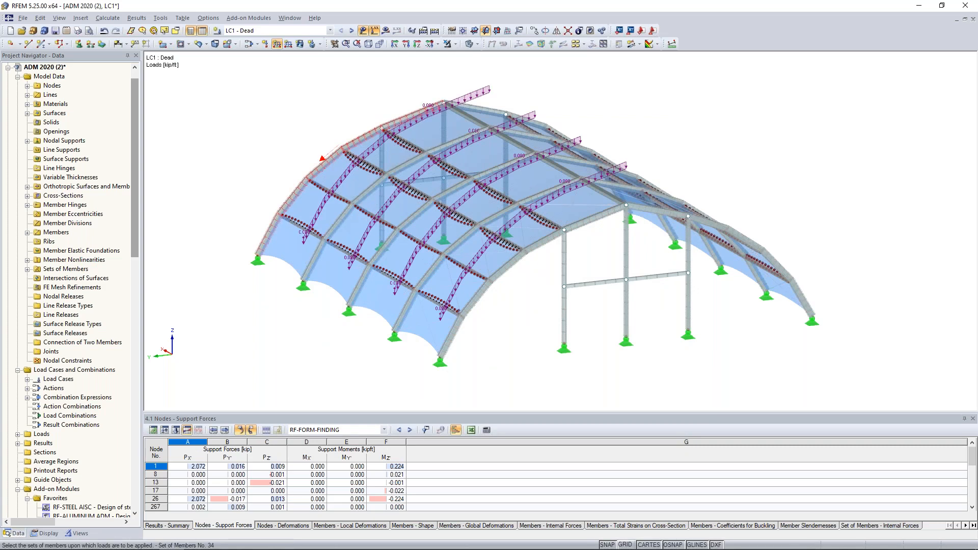
{"action": "left_click", "coordinate": [326, 156]}
- Apply the same dead load to the five arch member sets on the opposite side of the roof
{"action": "middle_click_drag", "start_coordinate": [780, 212], "coordinate": [448, 218], "text": "ctrl"}
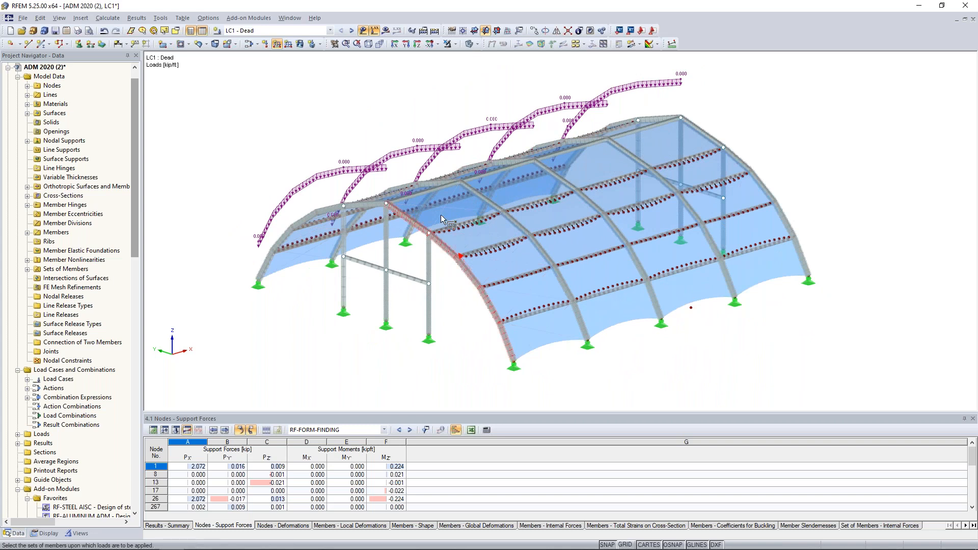
{"action": "left_click", "coordinate": [483, 197]}
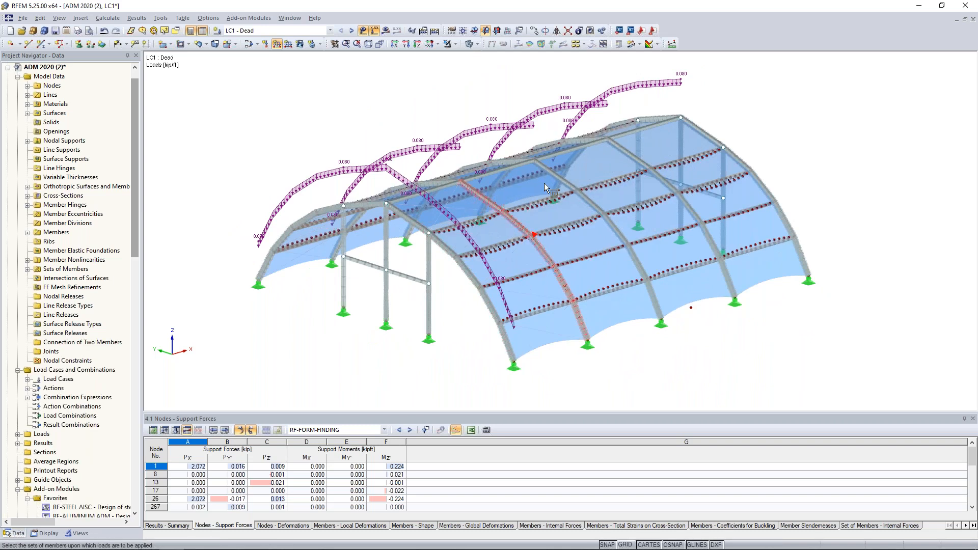
{"action": "left_click", "coordinate": [560, 177]}
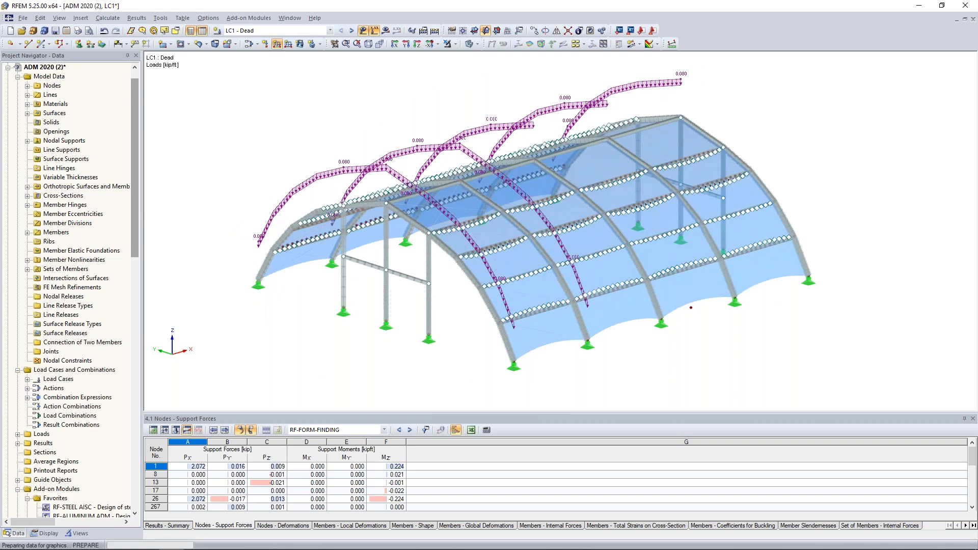
{"action": "left_click", "coordinate": [640, 164]}
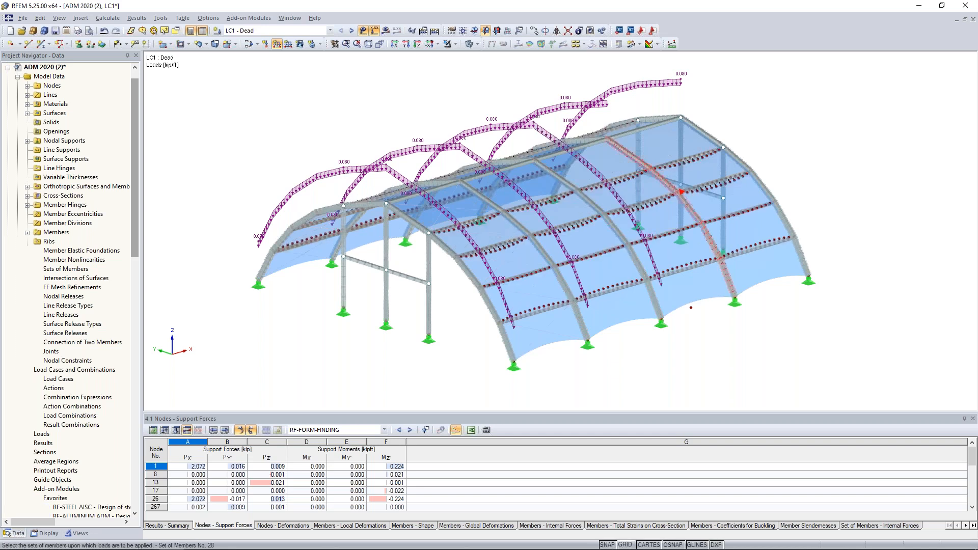
{"action": "left_click", "coordinate": [709, 134]}
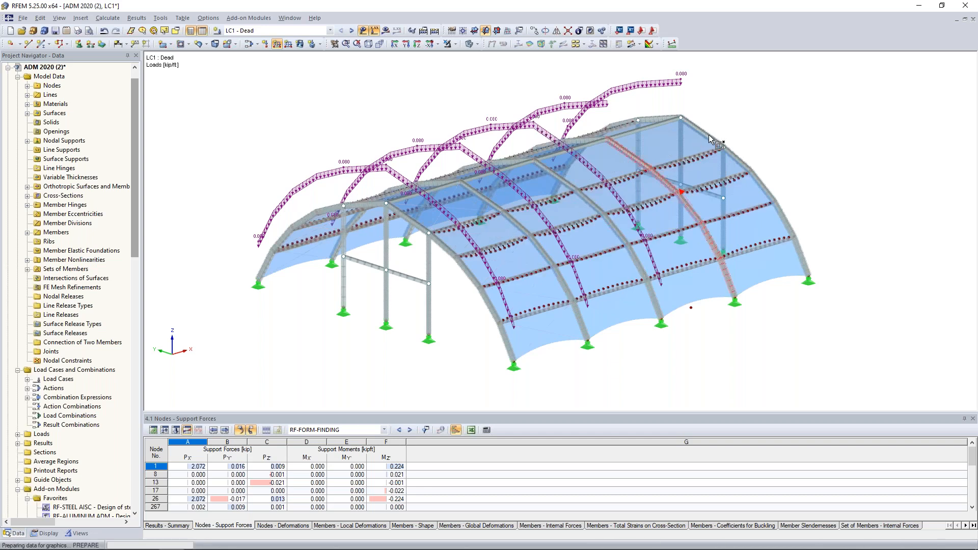
{"action": "left_click", "coordinate": [751, 127]}
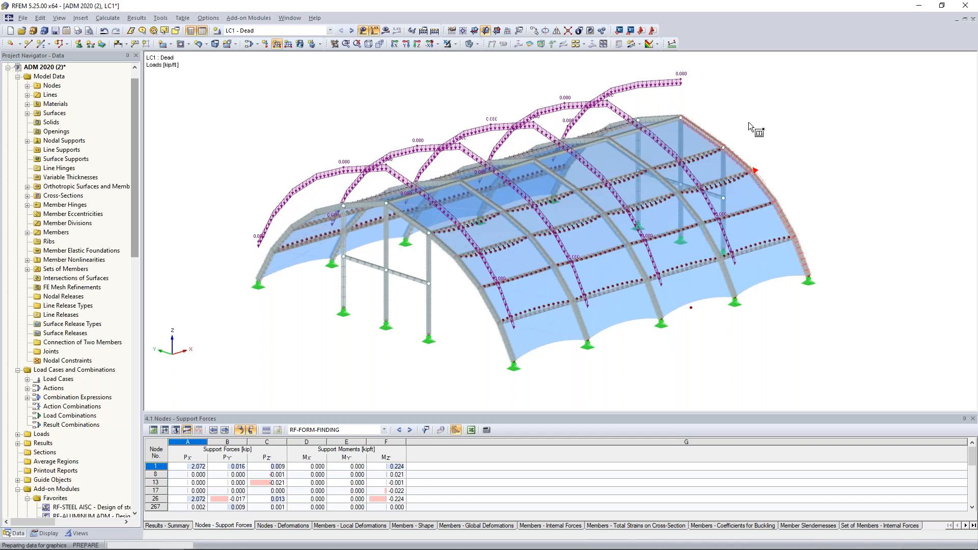
{"action": "key", "text": "Escape"}
- Activate the load case LC2 - Snow and start a new surface load in direction ZP, related to the projected area
{"action": "mouse_move", "coordinate": [285, 258]}
{"action": "middle_mouse_down", "text": "ctrl"}
{"action": "mouse_move", "coordinate": [460, 282]}
{"action": "mouse_move", "coordinate": [662, 235]}
{"action": "mouse_move", "coordinate": [657, 248]}
{"action": "middle_mouse_up", "text": "ctrl"}
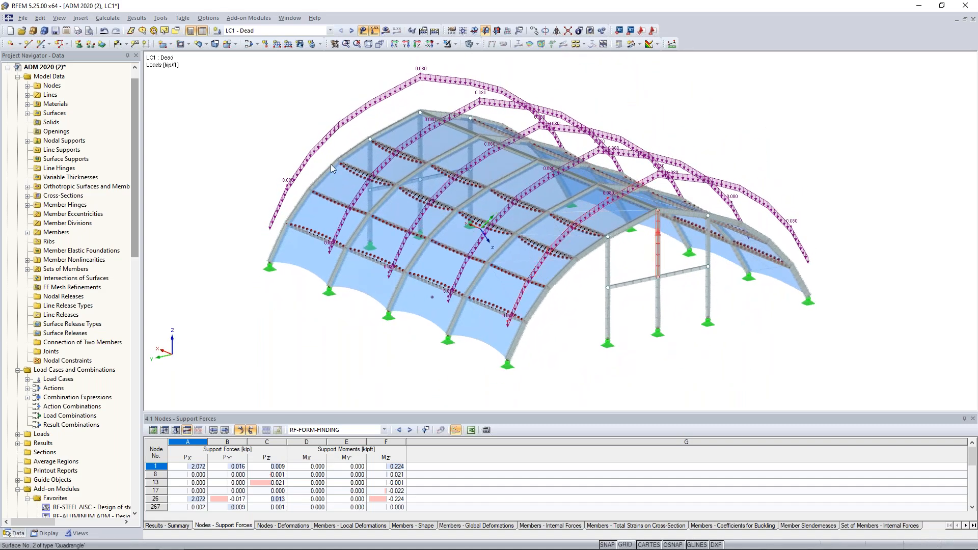
{"action": "left_click", "coordinate": [352, 31]}
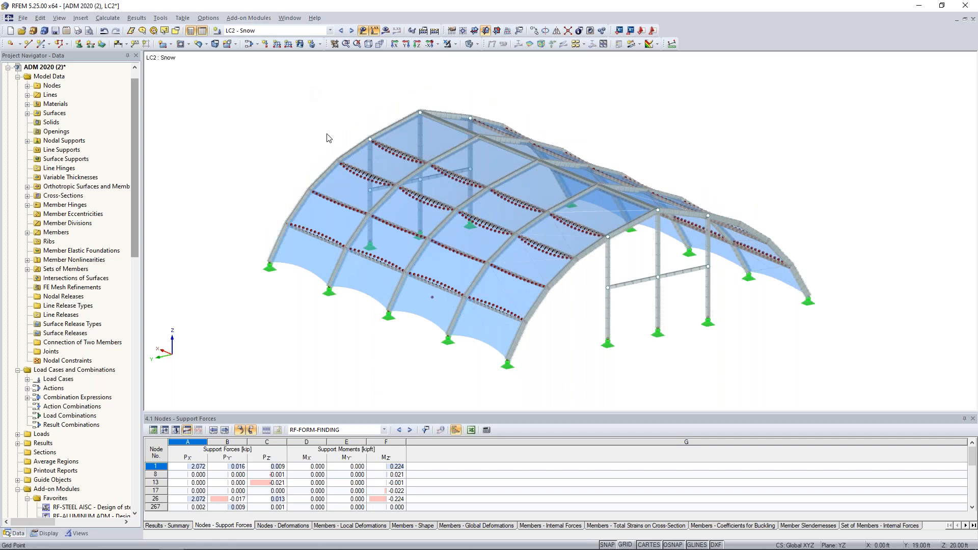
{"action": "scroll", "coordinate": [329, 137], "scroll_direction": "down", "scroll_amount": 1}
{"action": "scroll", "coordinate": [332, 122], "scroll_direction": "down", "scroll_amount": 4}
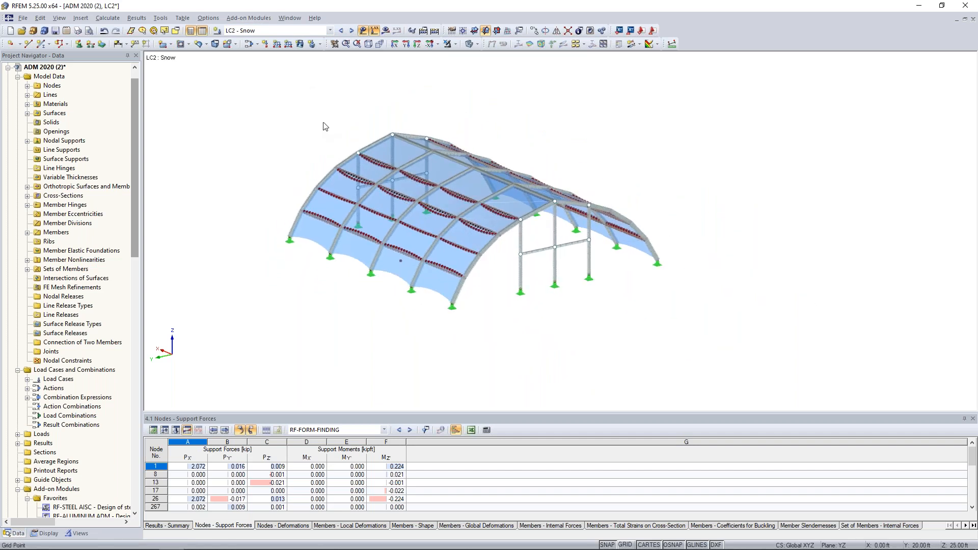
{"action": "left_click", "coordinate": [300, 45]}
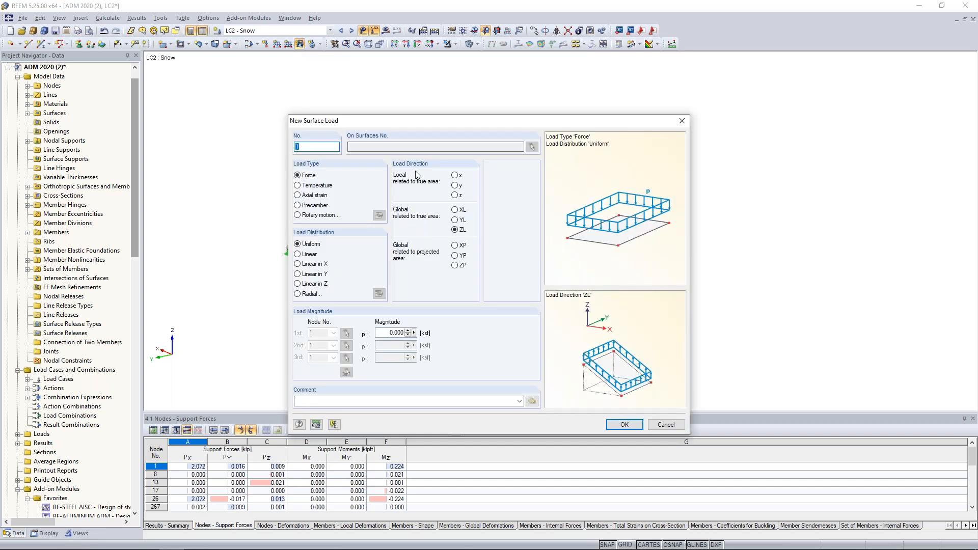
{"action": "left_click", "coordinate": [454, 265]}
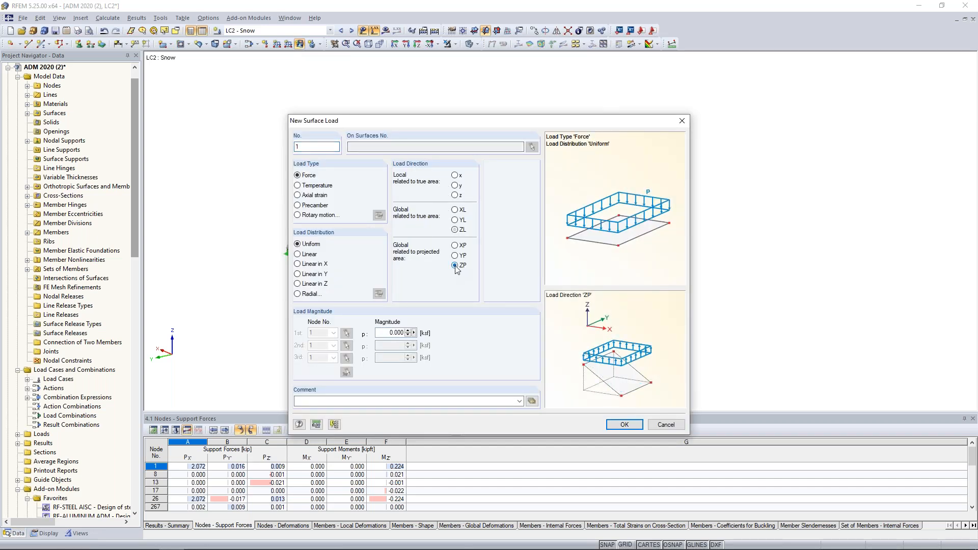
- Set the uniform surface load magnitude to -0.005 ksf and accept the load definition
{"action": "left_click_drag", "start_coordinate": [509, 126], "coordinate": [492, 391]}
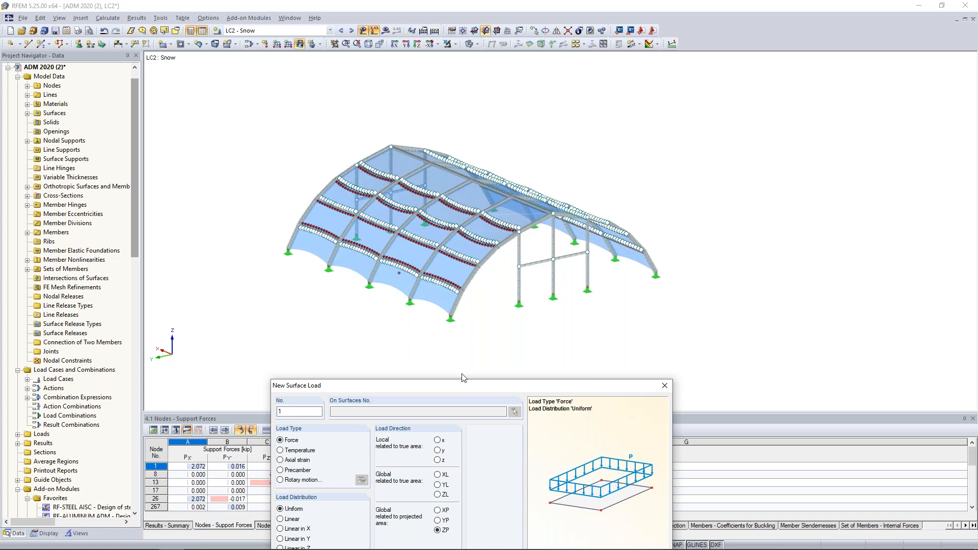
{"action": "left_click_drag", "start_coordinate": [457, 383], "coordinate": [472, 115]}
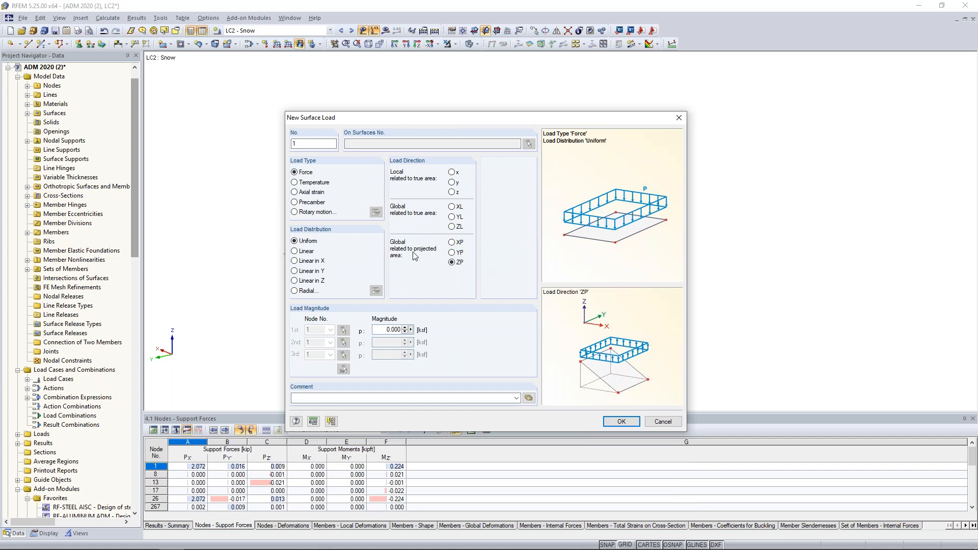
{"action": "double_click", "coordinate": [377, 330]}
{"action": "type", "text": "-0.005"}
{"action": "left_click", "coordinate": [621, 422]}
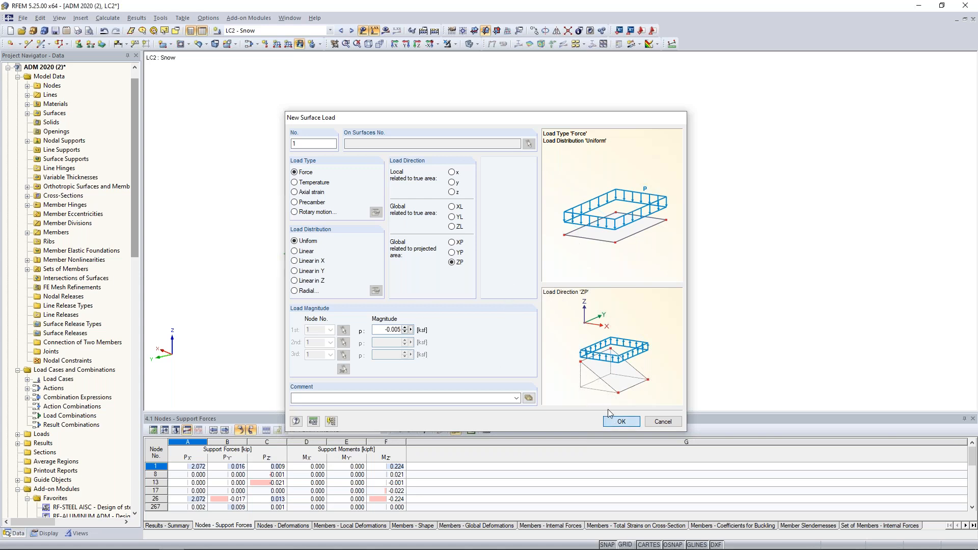
- Apply the -0.005 ksf snow surface load to all membrane surfaces of the arch roof
{"action": "left_click_drag", "start_coordinate": [729, 350], "coordinate": [262, 103]}
{"action": "middle_click_drag", "start_coordinate": [698, 220], "coordinate": [685, 249], "text": "ctrl"}
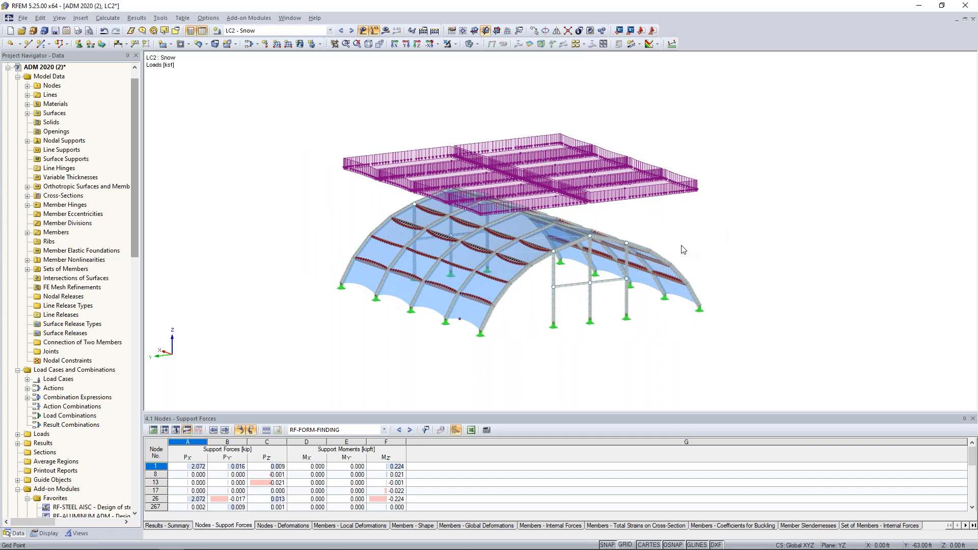
{"action": "scroll", "coordinate": [685, 250], "scroll_direction": "up", "scroll_amount": 1}
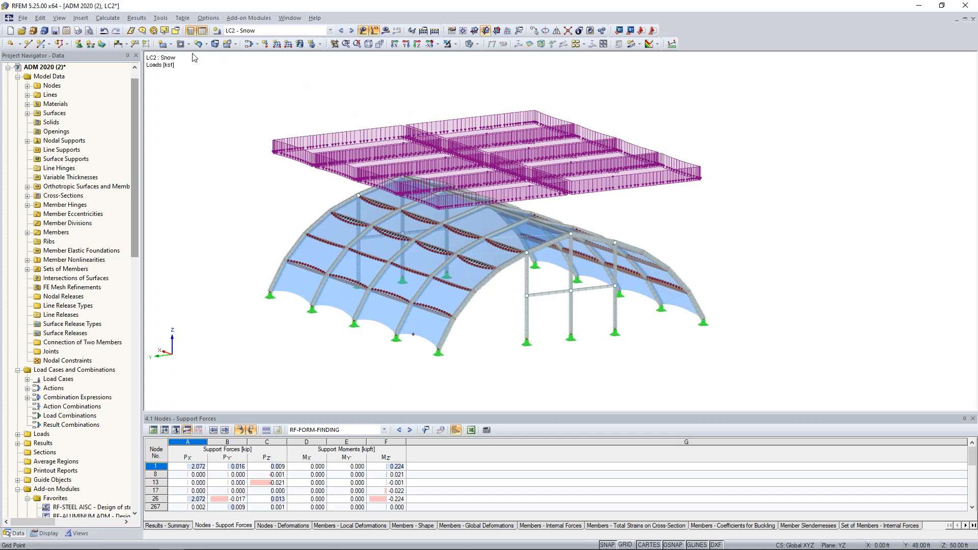
- Start RWIND wind load generation and manually define the wind directions as 0 and 90 degrees
{"action": "left_click", "coordinate": [112, 20]}
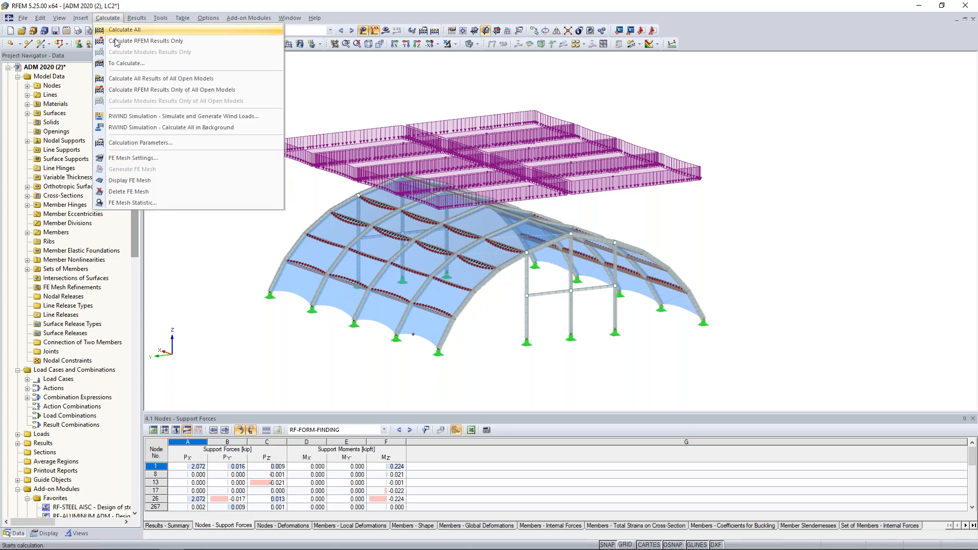
{"action": "left_click", "coordinate": [131, 117]}
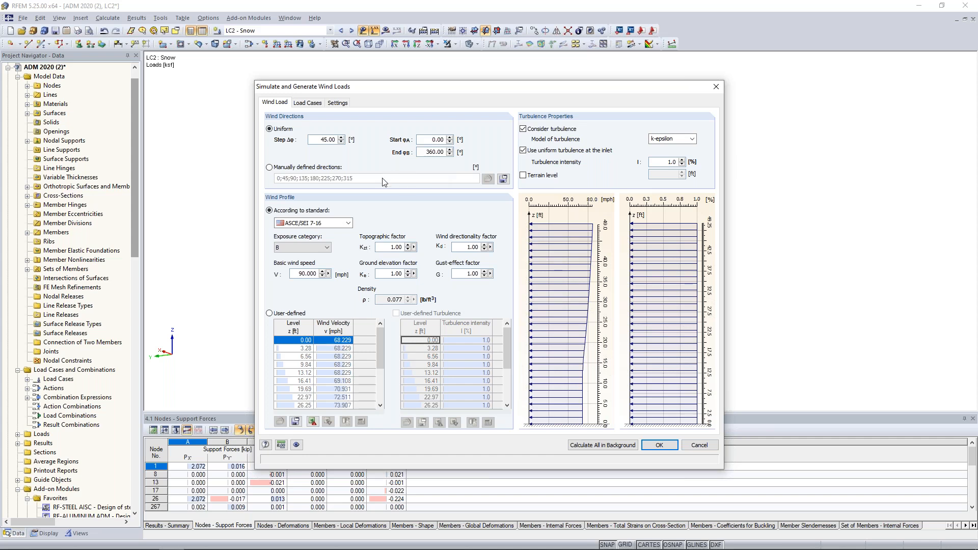
{"action": "left_click", "coordinate": [269, 167]}
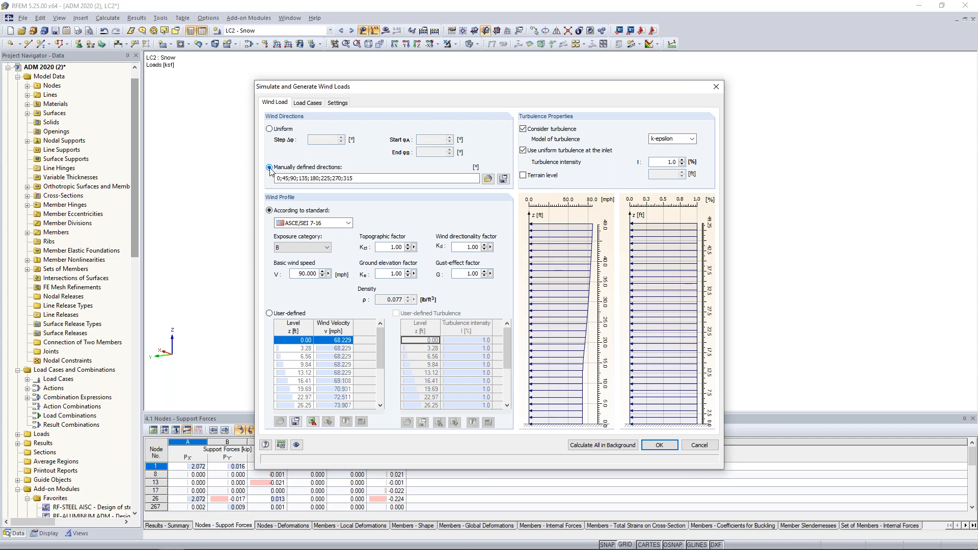
{"action": "double_click", "coordinate": [358, 178]}
{"action": "type", "text": "0;90"}
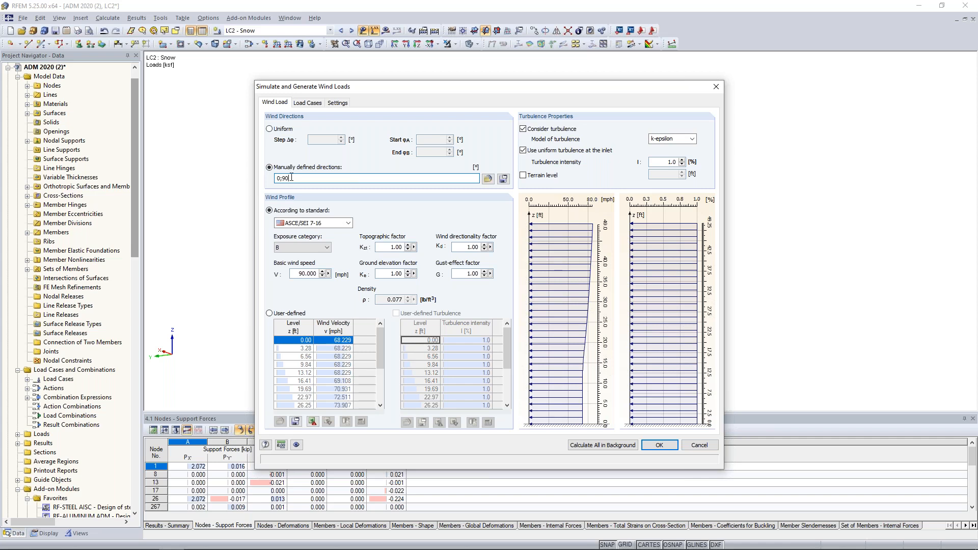
{"action": "left_click_drag", "start_coordinate": [339, 86], "coordinate": [339, 90]}
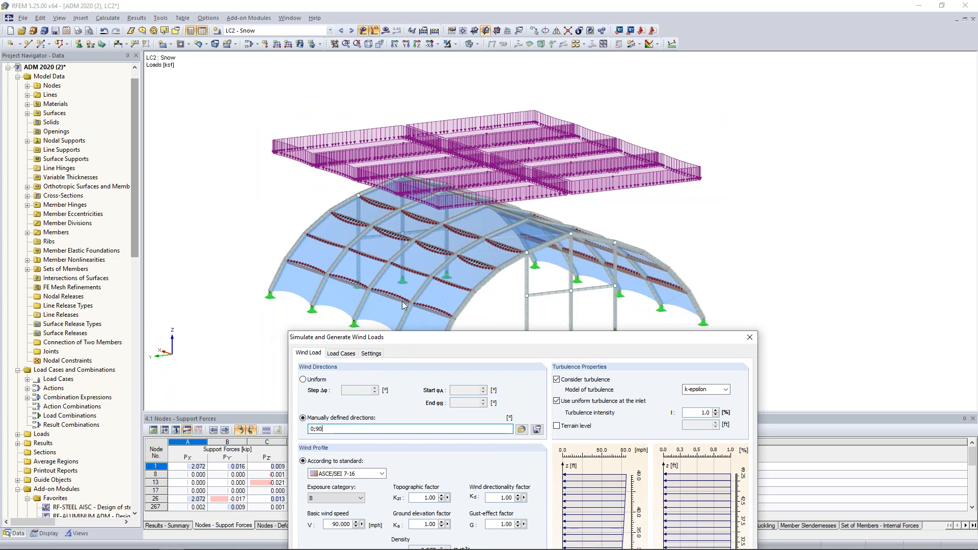
{"action": "left_click_drag", "start_coordinate": [420, 340], "coordinate": [387, 99]}
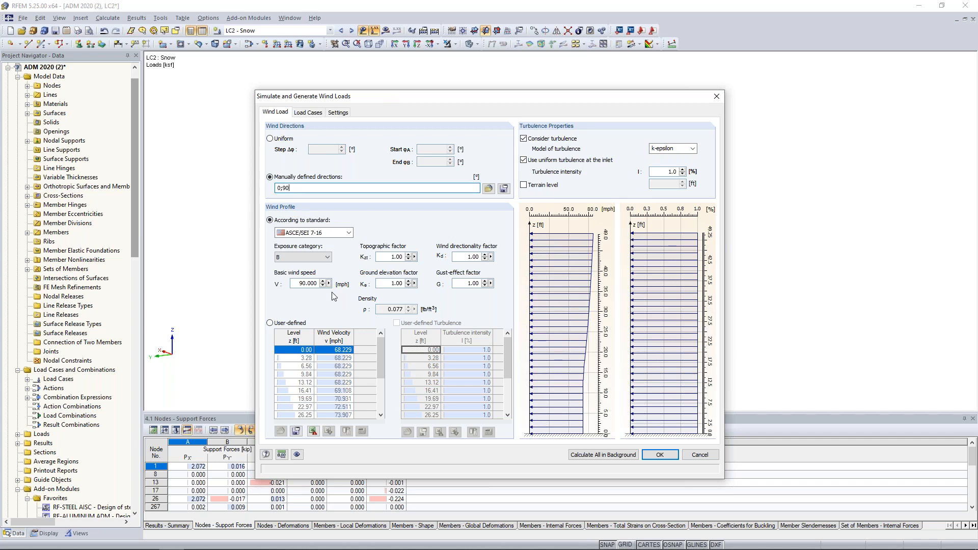
- Define the wind profile per ASCE/SEI 7-16 with exposure category B and a basic wind speed of 105 mph
{"action": "left_click", "coordinate": [348, 233]}
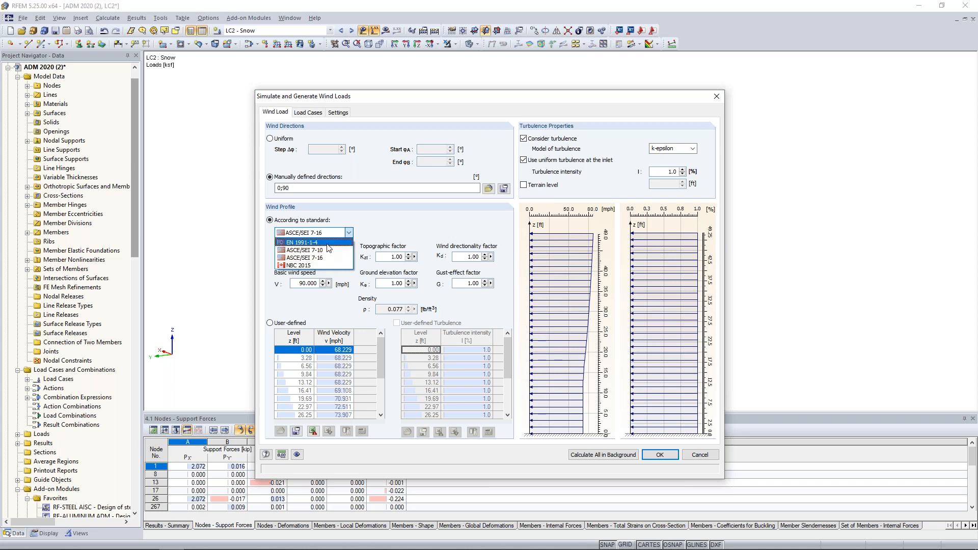
{"action": "left_click", "coordinate": [383, 235]}
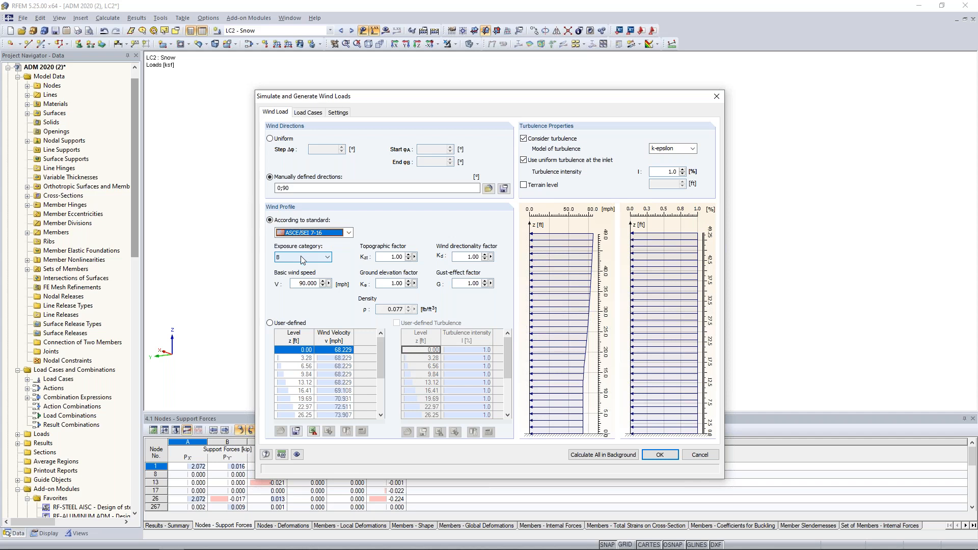
{"action": "left_click", "coordinate": [301, 258]}
{"action": "left_click", "coordinate": [299, 262]}
{"action": "key", "text": "Tab"}
{"action": "type", "text": "105"}
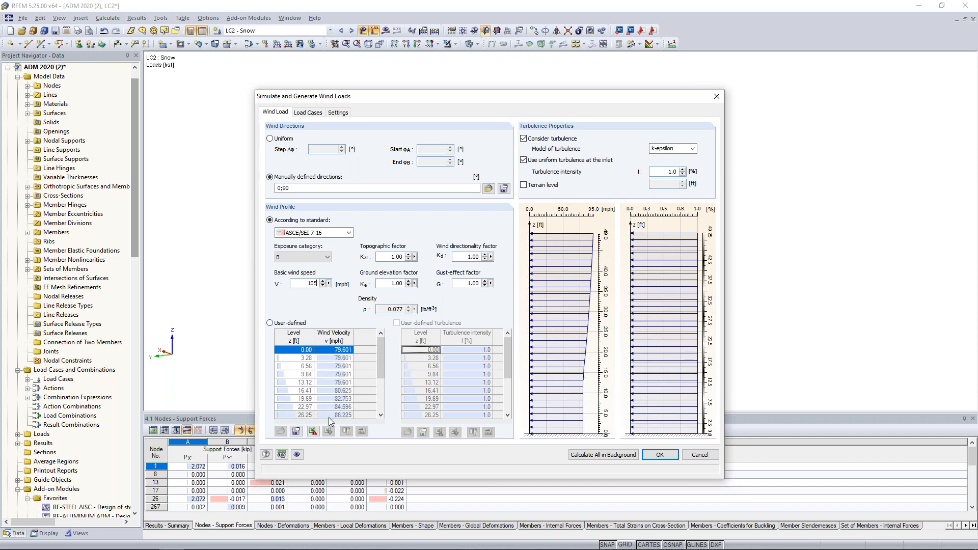
- Review the generated wind load cases and the simulation settings, including the maximum number of iterations, and accept the wind load definition
{"action": "left_click", "coordinate": [307, 113]}
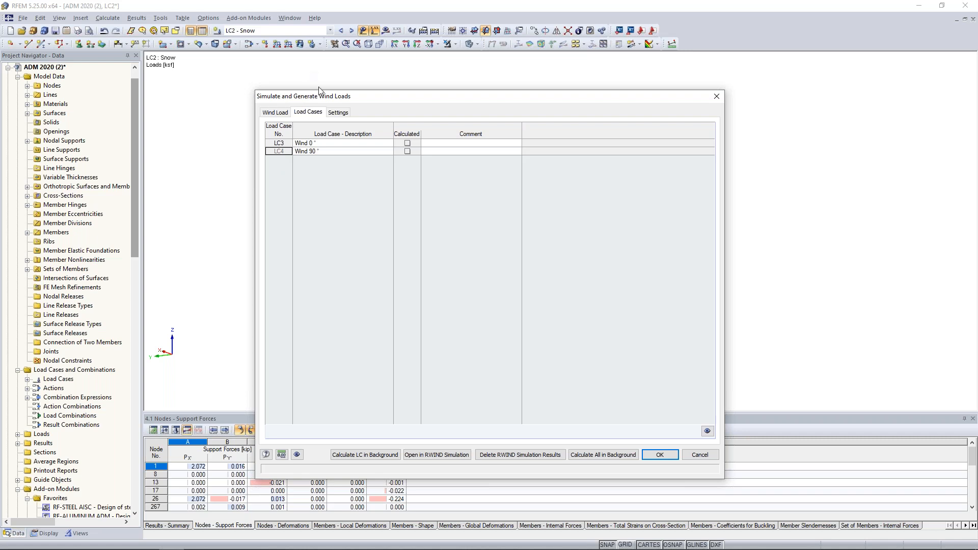
{"action": "left_click", "coordinate": [338, 113]}
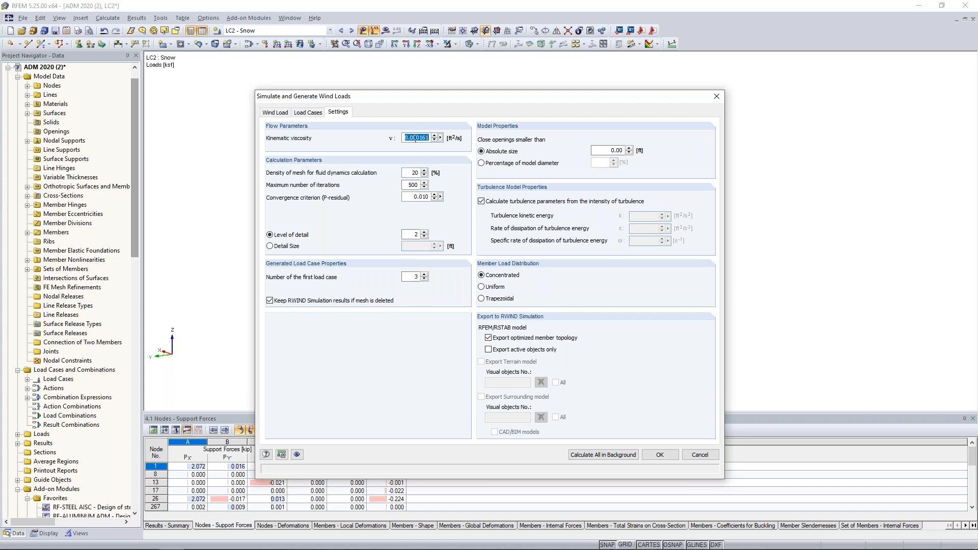
{"action": "left_click", "coordinate": [418, 186]}
{"action": "left_click", "coordinate": [308, 113]}
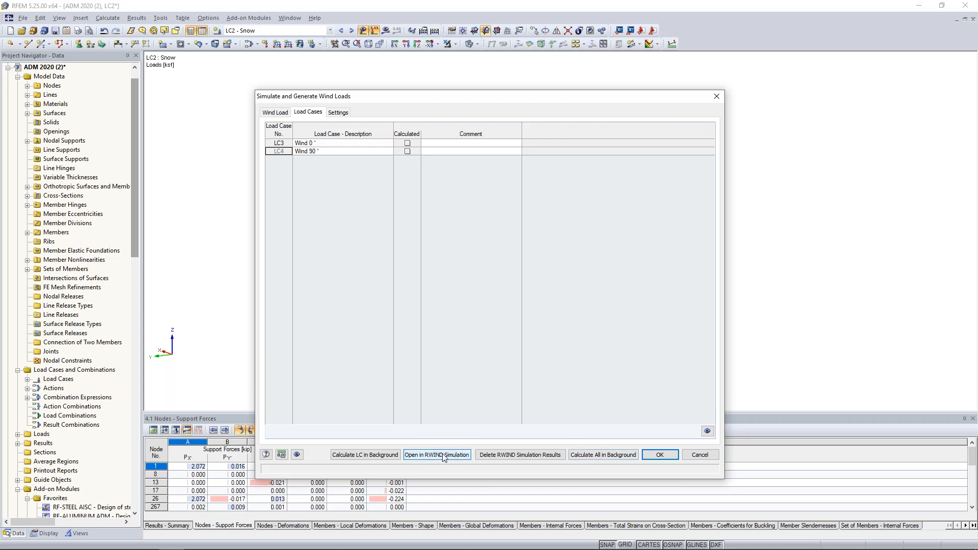
{"action": "left_click", "coordinate": [648, 455]}
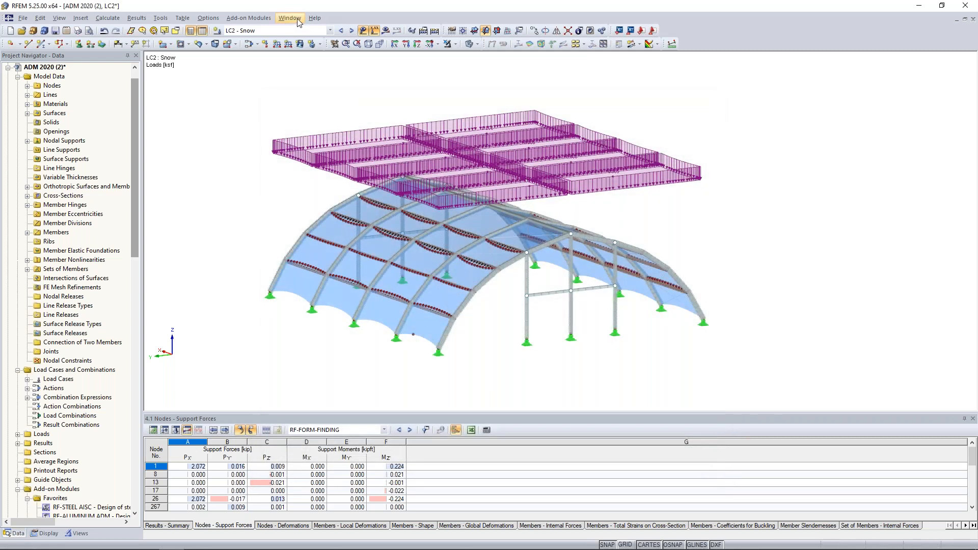
- Switch to the model ADM 2020 (3) and open its wind load case LC4, Wind 90°, in RWIND Simulation
{"action": "left_click", "coordinate": [289, 18]}
{"action": "left_click", "coordinate": [324, 170]}
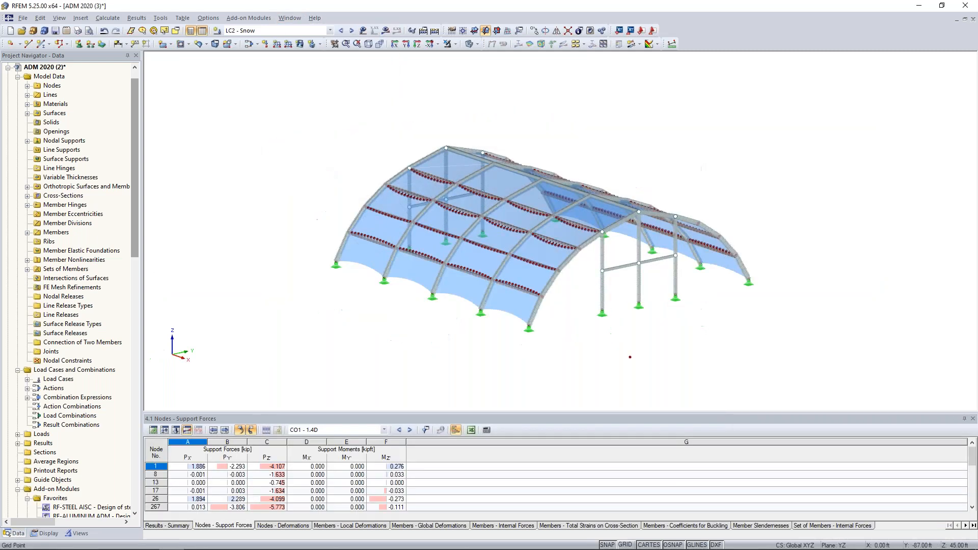
{"action": "left_click", "coordinate": [108, 18]}
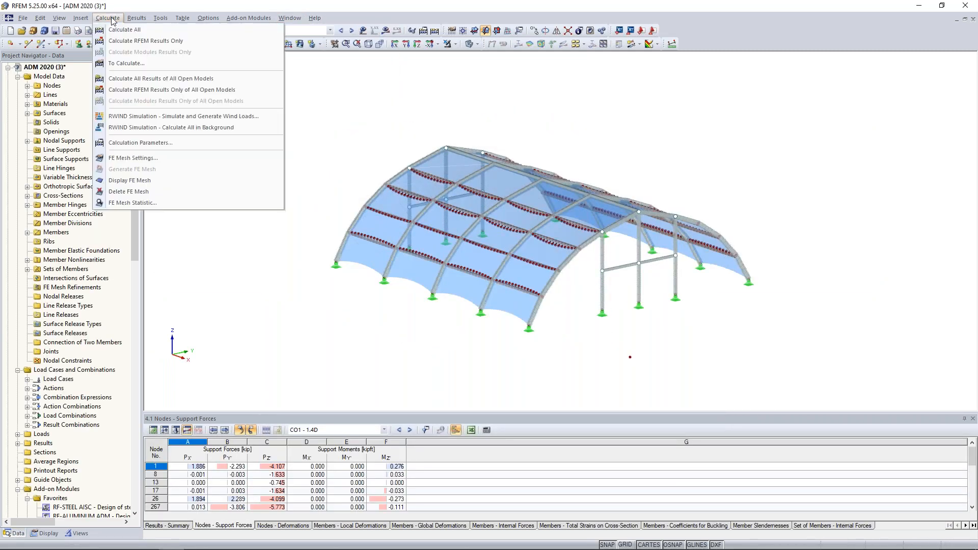
{"action": "left_click", "coordinate": [131, 117]}
{"action": "left_click", "coordinate": [311, 103]}
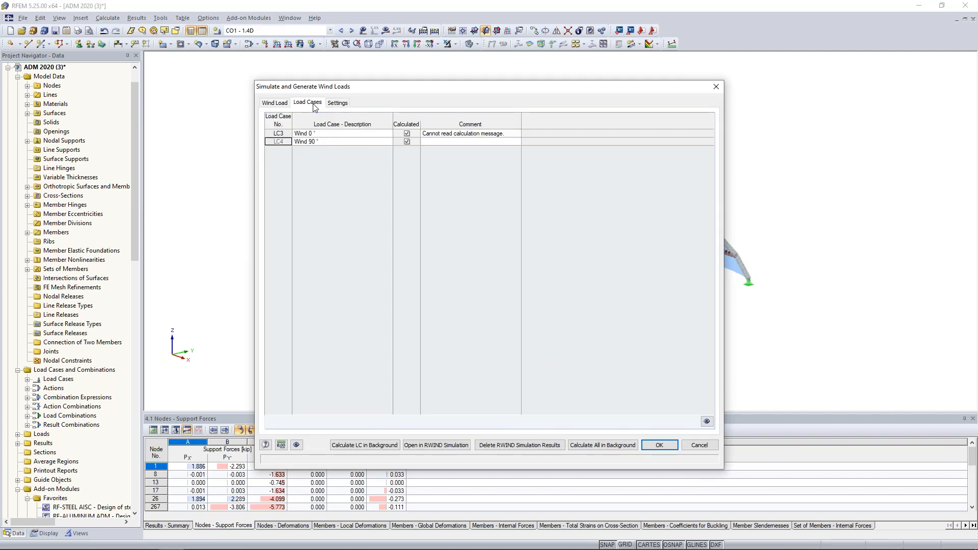
{"action": "left_click", "coordinate": [287, 143]}
{"action": "left_click", "coordinate": [437, 445]}
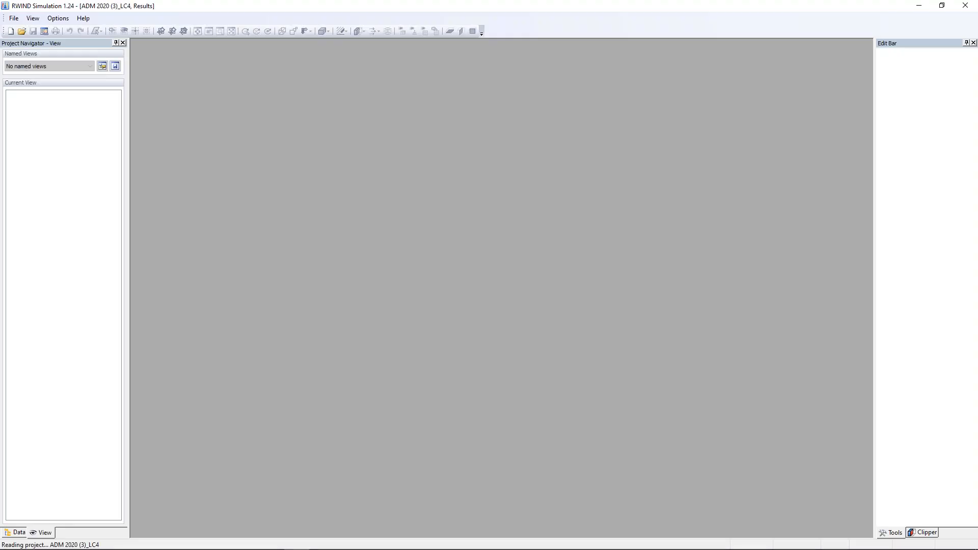
- Show the wind tunnel model without results and examine the arch structure and its position inside the tunnel
{"action": "scroll", "coordinate": [478, 346], "scroll_direction": "down", "scroll_amount": 5}
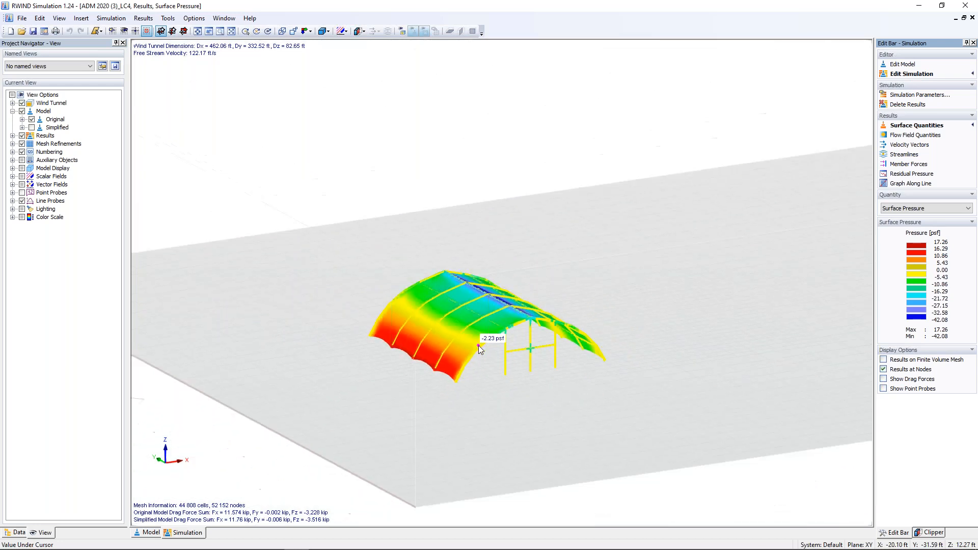
{"action": "left_click", "coordinate": [902, 65]}
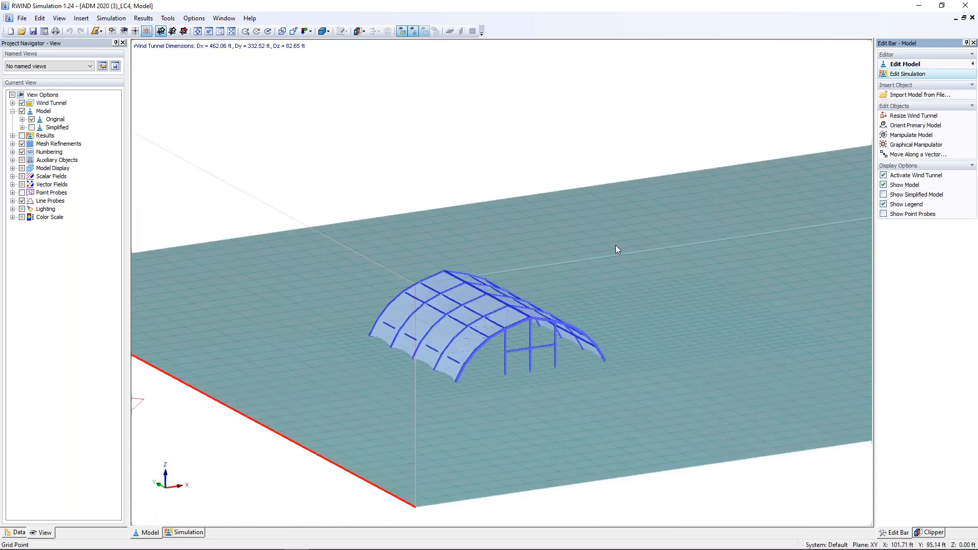
{"action": "middle_click_drag", "start_coordinate": [460, 254], "coordinate": [402, 260]}
{"action": "scroll", "coordinate": [490, 316], "scroll_direction": "up", "scroll_amount": 2}
{"action": "scroll", "coordinate": [490, 317], "scroll_direction": "up", "scroll_amount": 2}
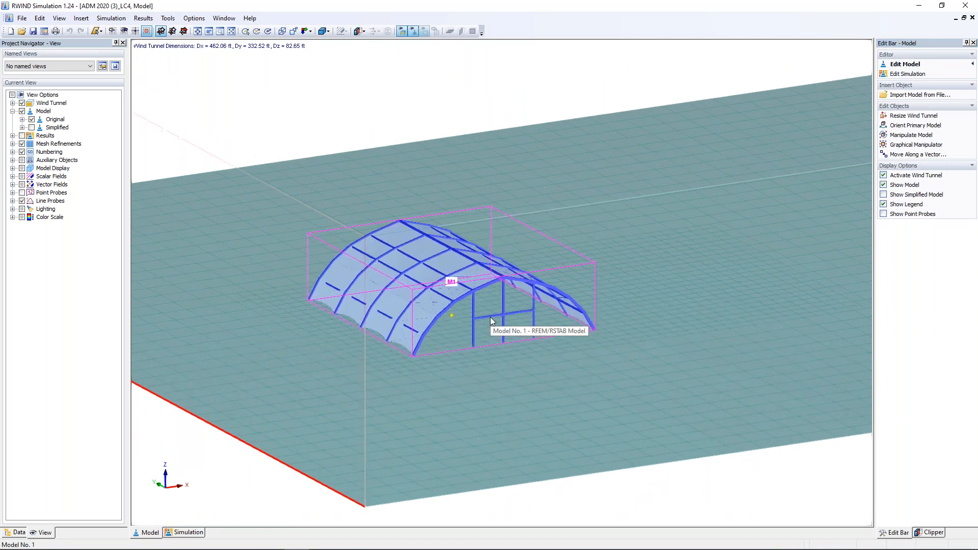
{"action": "scroll", "coordinate": [491, 317], "scroll_direction": "up", "scroll_amount": 2}
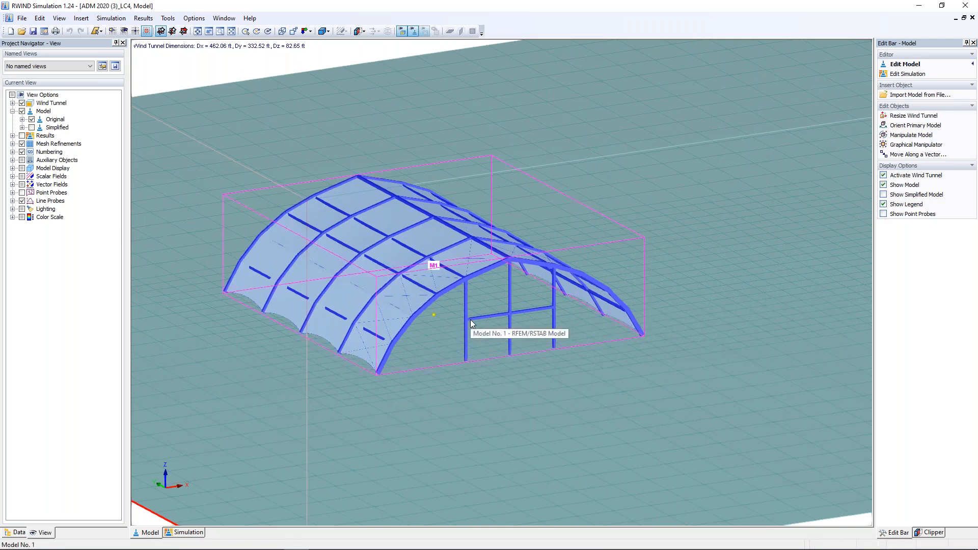
{"action": "scroll", "coordinate": [470, 320], "scroll_direction": "down", "scroll_amount": 5}
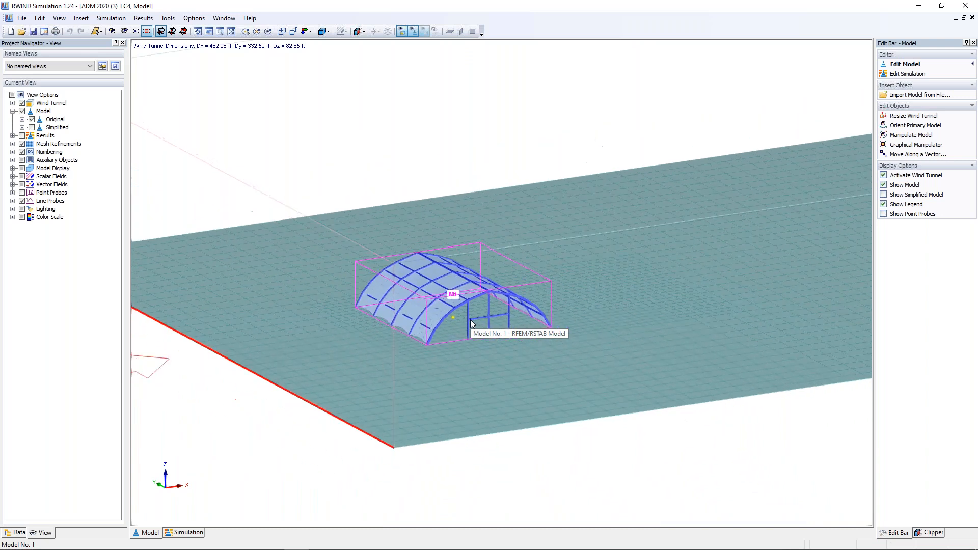
{"action": "scroll", "coordinate": [550, 417], "scroll_direction": "down", "scroll_amount": 3}
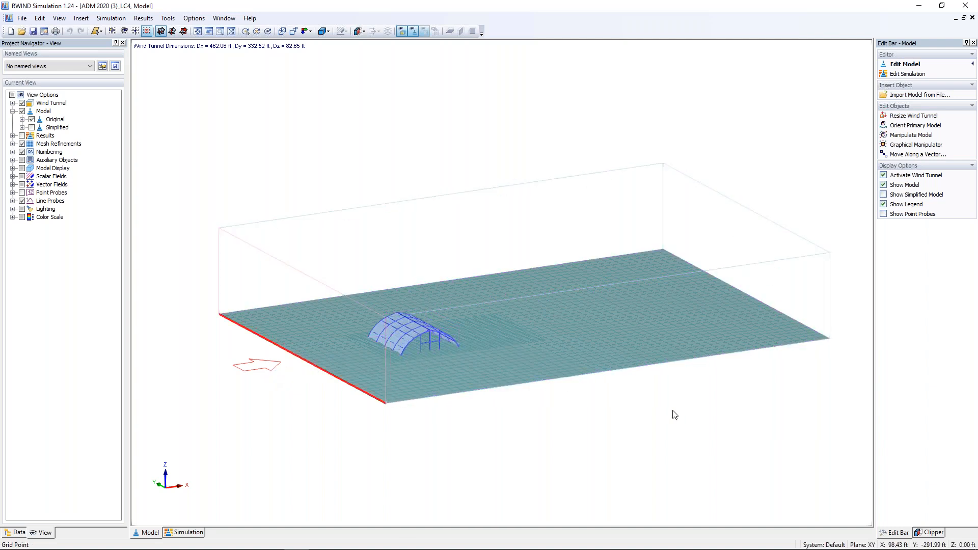
- Return to the simulation results and examine the surface pressure on the windward, ridge and leeward areas of the roof
{"action": "left_click", "coordinate": [896, 75]}
{"action": "middle_click_drag", "start_coordinate": [393, 408], "coordinate": [439, 411], "text": "ctrl"}
{"action": "scroll", "coordinate": [391, 350], "scroll_direction": "up", "scroll_amount": 10}
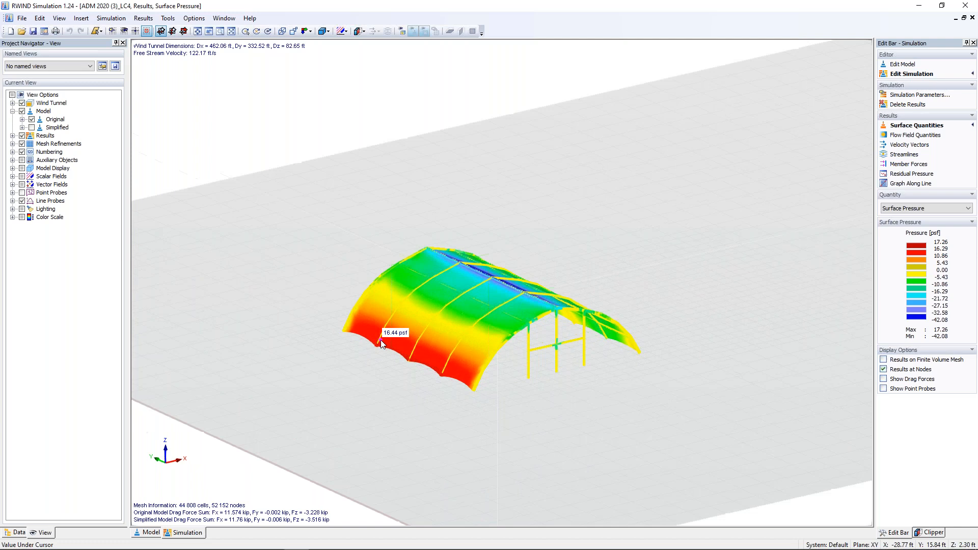
{"action": "middle_click_drag", "start_coordinate": [465, 447], "coordinate": [456, 408], "text": "ctrl"}
{"action": "mouse_move", "coordinate": [468, 375]}
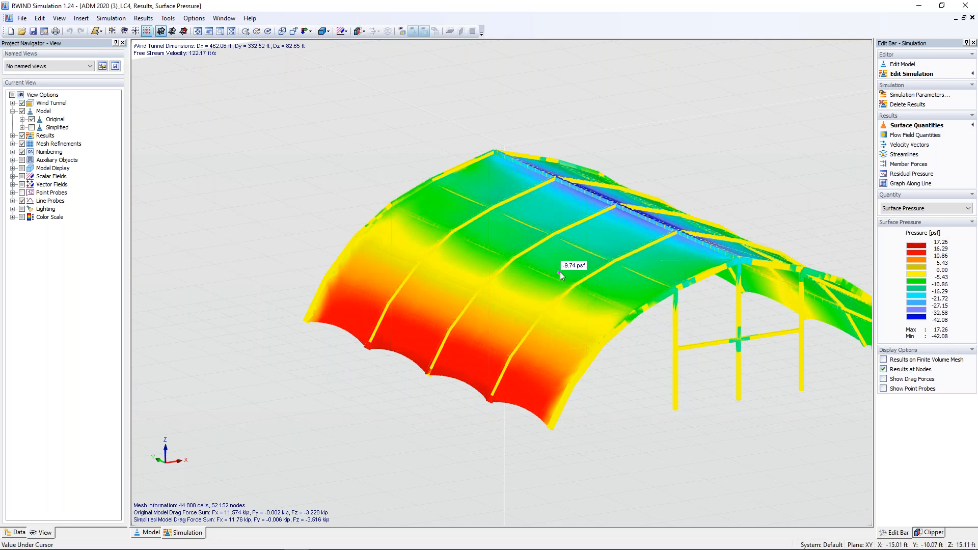
{"action": "middle_click_drag", "start_coordinate": [650, 285], "coordinate": [491, 287], "text": "ctrl"}
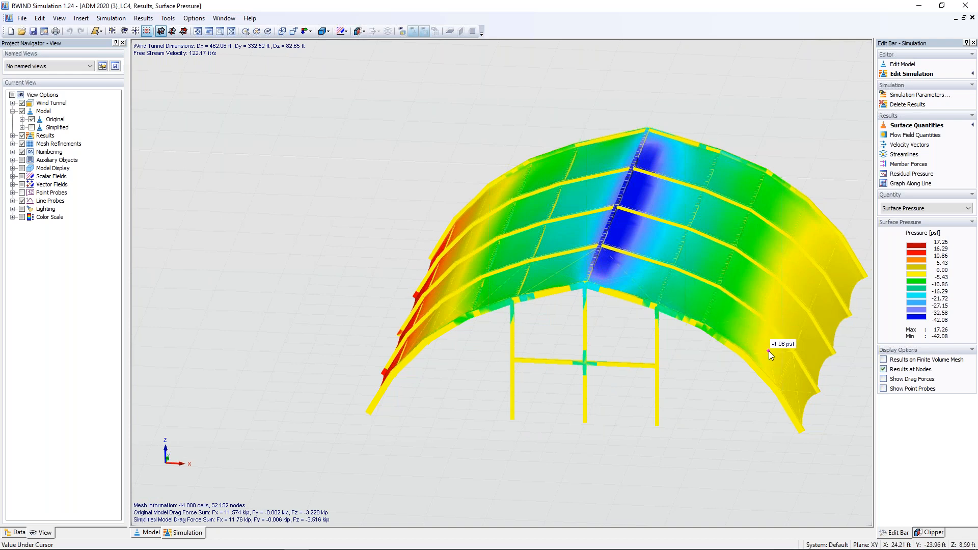
{"action": "middle_click_drag", "start_coordinate": [738, 379], "coordinate": [502, 270], "text": "ctrl"}
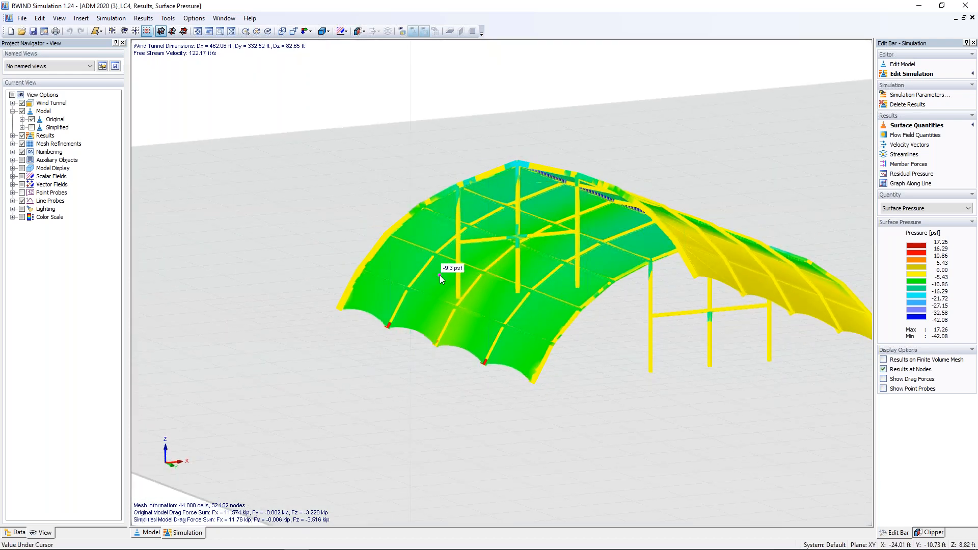
{"action": "scroll", "coordinate": [418, 270], "scroll_direction": "down", "scroll_amount": 1}
{"action": "middle_click_drag", "start_coordinate": [482, 253], "coordinate": [683, 329], "text": "ctrl"}
{"action": "mouse_move", "coordinate": [672, 321]}
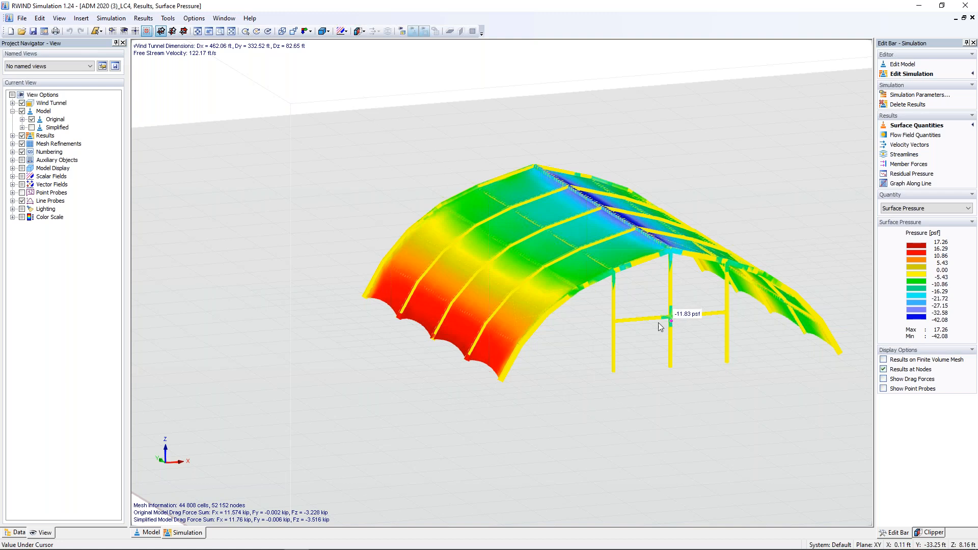
- Display the pressure field on a vertical section plane through the structure and shift the plane along the building
{"action": "middle_click_drag", "start_coordinate": [573, 351], "coordinate": [612, 367], "text": "ctrl"}
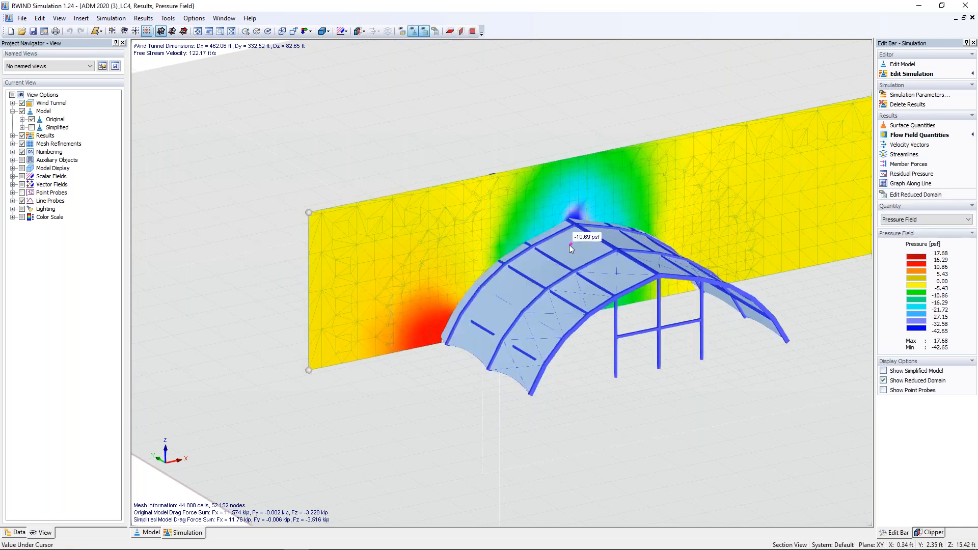
{"action": "middle_click_drag", "start_coordinate": [709, 429], "coordinate": [514, 326], "text": "ctrl"}
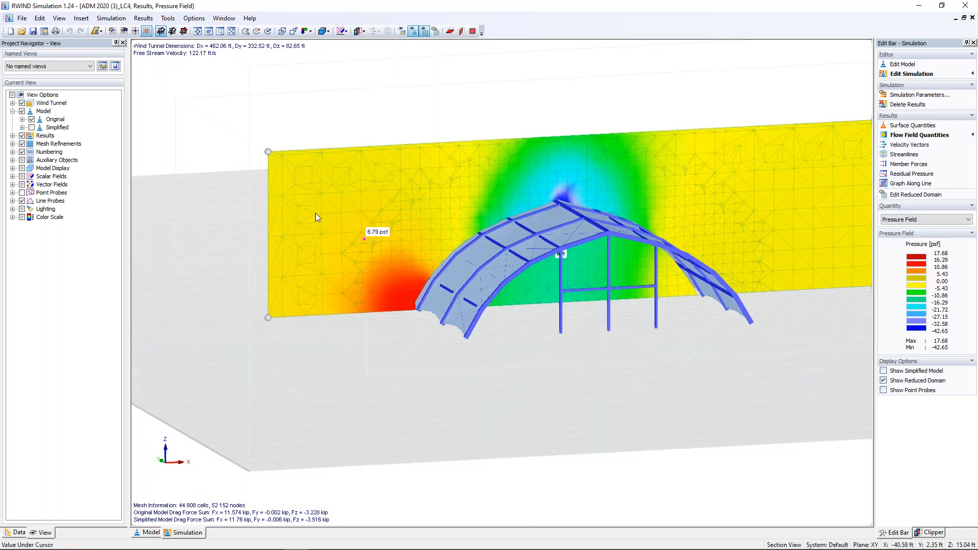
{"action": "left_click_drag", "start_coordinate": [270, 153], "coordinate": [268, 176]}
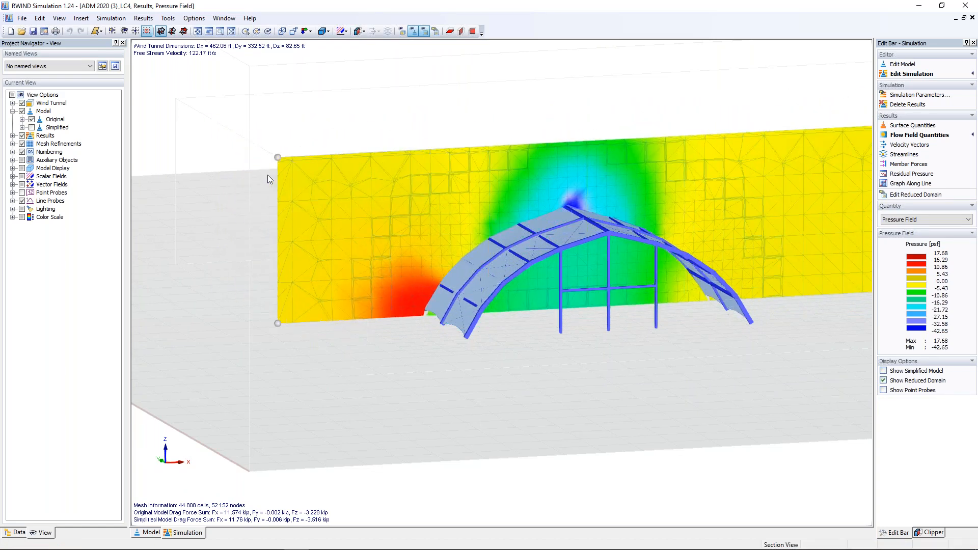
- Display the velocity vectors on the section plane and inspect the air flow around the arches up close
{"action": "left_click", "coordinate": [898, 146]}
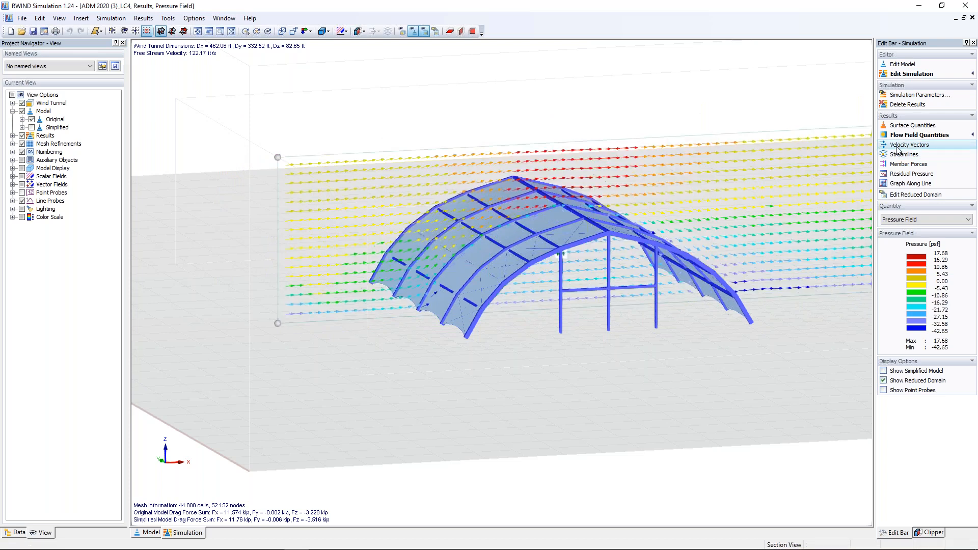
{"action": "mouse_move", "coordinate": [585, 348]}
{"action": "middle_mouse_down", "text": "ctrl"}
{"action": "mouse_move", "coordinate": [528, 336]}
{"action": "mouse_move", "coordinate": [495, 308]}
{"action": "mouse_move", "coordinate": [650, 367]}
{"action": "mouse_move", "coordinate": [576, 335]}
{"action": "mouse_move", "coordinate": [597, 357]}
{"action": "middle_mouse_up", "text": "ctrl"}
{"action": "scroll", "coordinate": [576, 334], "scroll_direction": "up", "scroll_amount": 5}
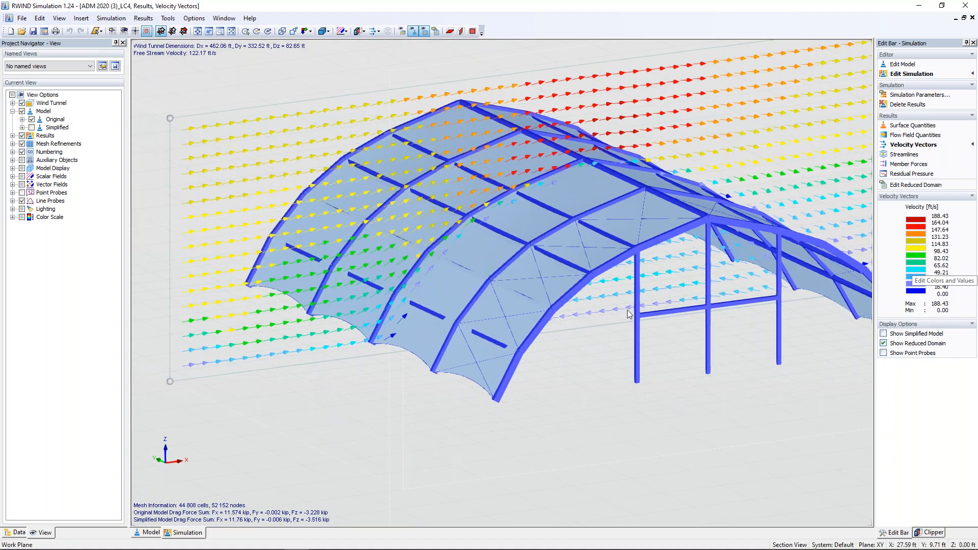
- Display the wind streamlines around the arch structure and examine the flow over the ridge and through the interior from several angles
{"action": "scroll", "coordinate": [590, 398], "scroll_direction": "down", "scroll_amount": 3}
{"action": "middle_click_drag", "start_coordinate": [589, 398], "coordinate": [572, 384], "text": "ctrl"}
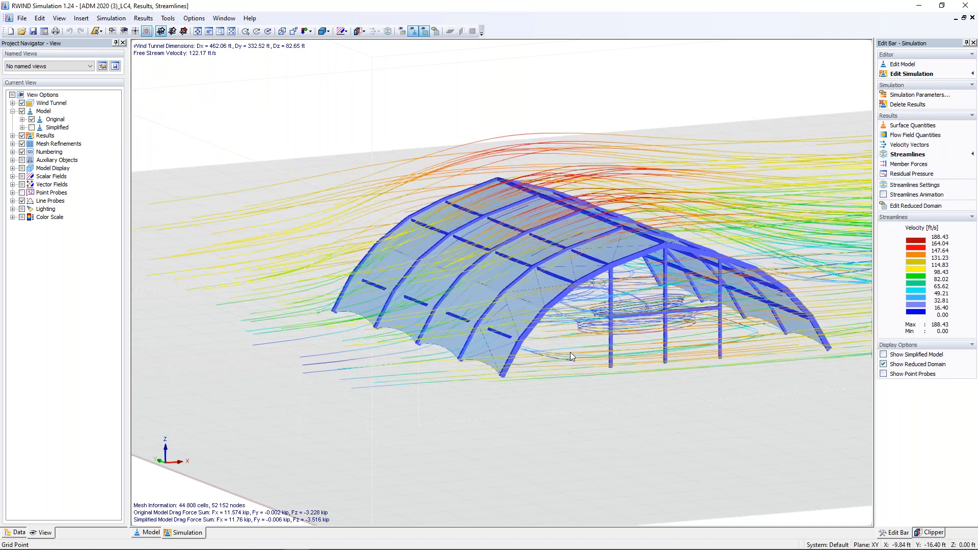
{"action": "middle_click_drag", "start_coordinate": [575, 370], "coordinate": [459, 328], "text": "ctrl"}
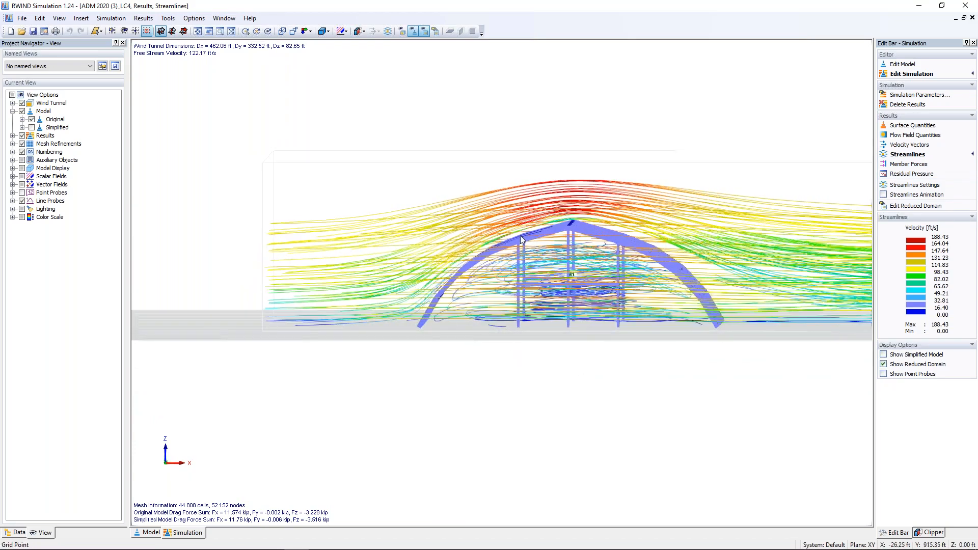
{"action": "middle_click_drag", "start_coordinate": [560, 307], "coordinate": [556, 360], "text": "ctrl"}
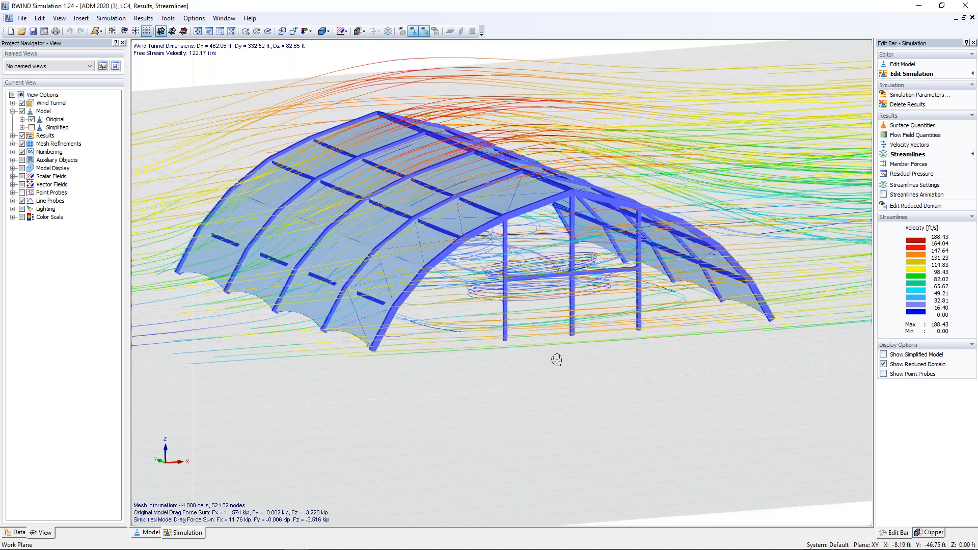
{"action": "scroll", "coordinate": [555, 359], "scroll_direction": "down", "scroll_amount": 2}
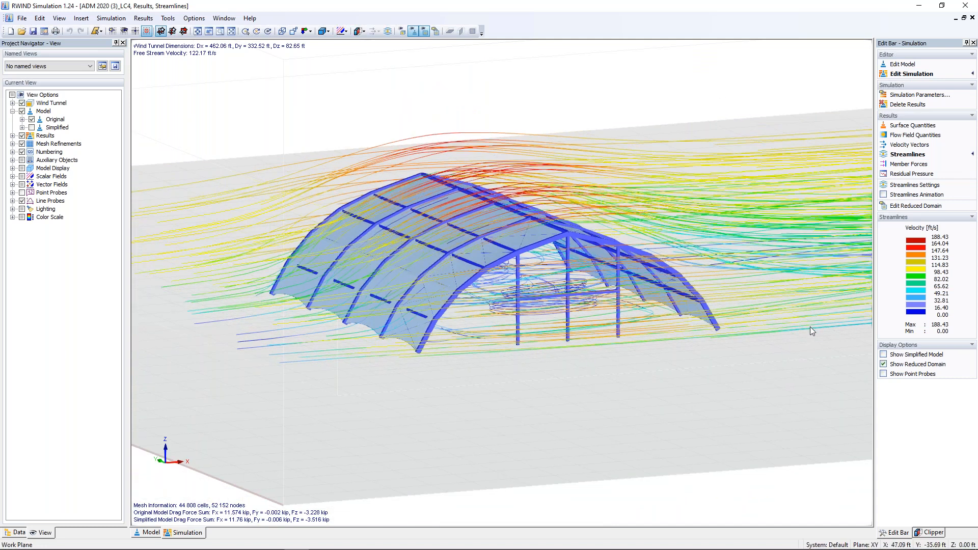
- Animate the streamlines and watch the air flow around the arches from the gable end and in perspective
{"action": "left_click", "coordinate": [884, 195]}
{"action": "middle_click_drag", "start_coordinate": [579, 366], "coordinate": [417, 327], "text": "ctrl"}
{"action": "scroll", "coordinate": [424, 303], "scroll_direction": "up", "scroll_amount": 3}
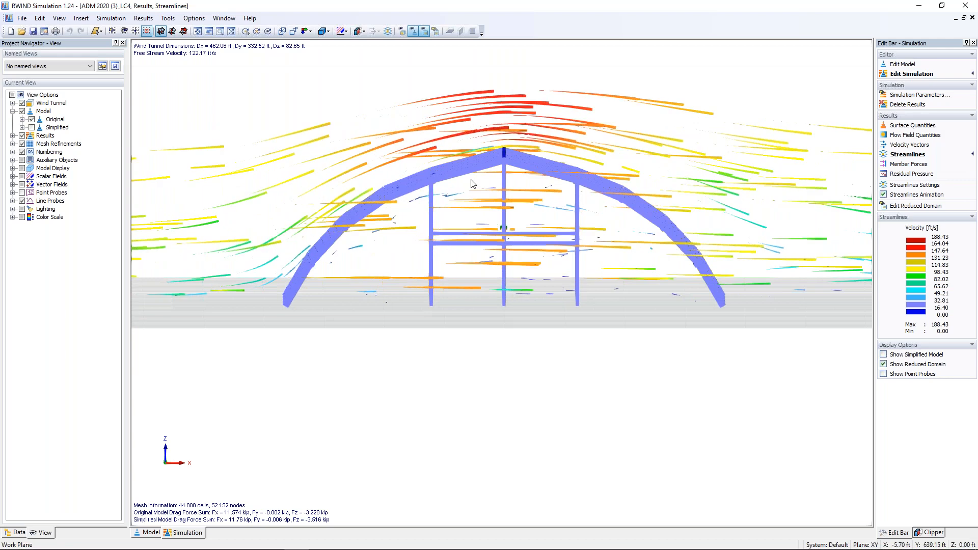
{"action": "middle_click_drag", "start_coordinate": [455, 260], "coordinate": [599, 336], "text": "ctrl"}
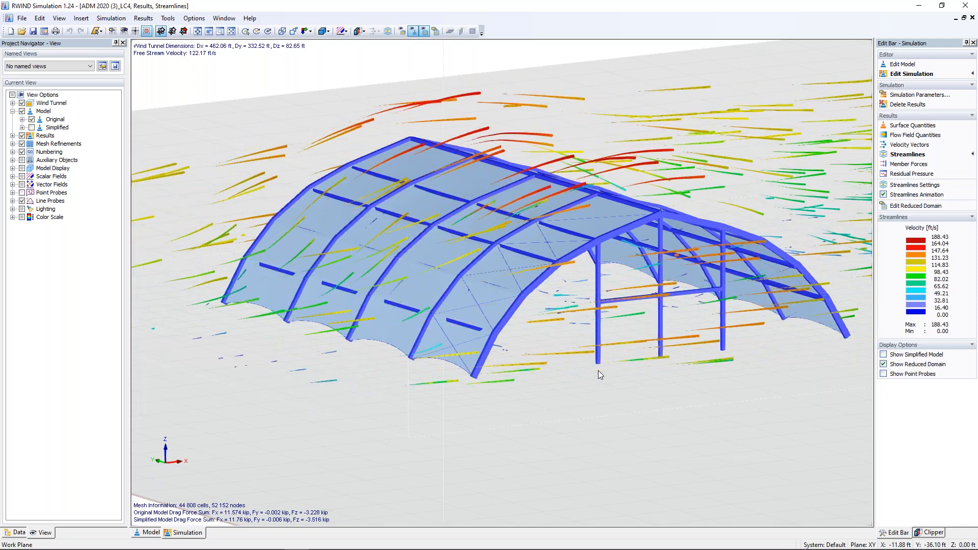
- Display the member forces from the wind on the frame, examine them, and return to the surface pressure results
{"action": "left_click", "coordinate": [908, 164]}
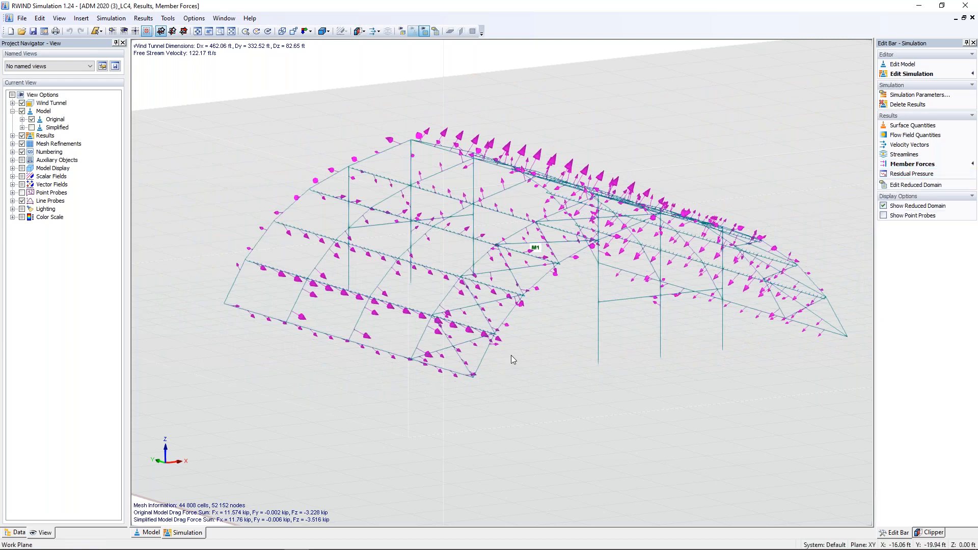
{"action": "middle_click_drag", "start_coordinate": [526, 340], "coordinate": [527, 376], "text": "ctrl"}
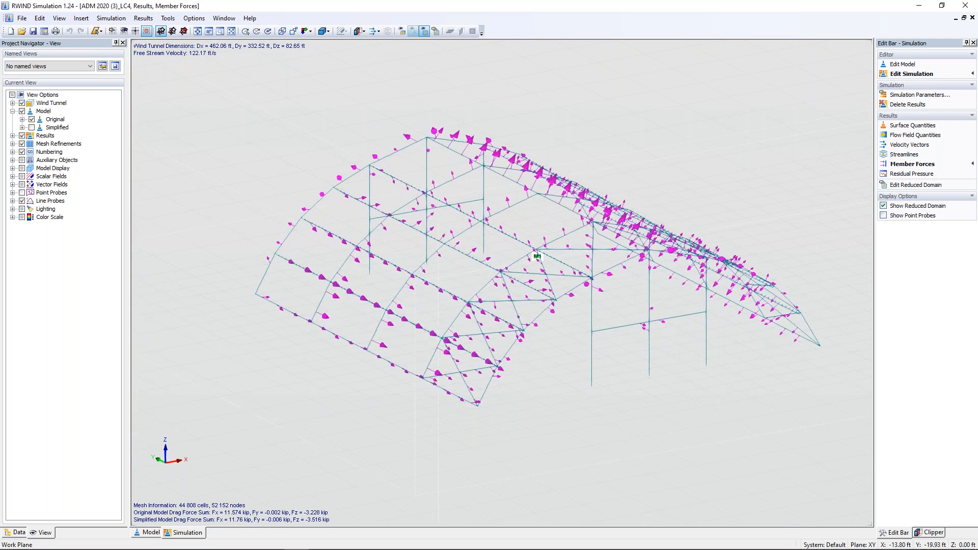
{"action": "left_click", "coordinate": [913, 125]}
{"action": "middle_click_drag", "start_coordinate": [527, 437], "coordinate": [526, 408], "text": "ctrl"}
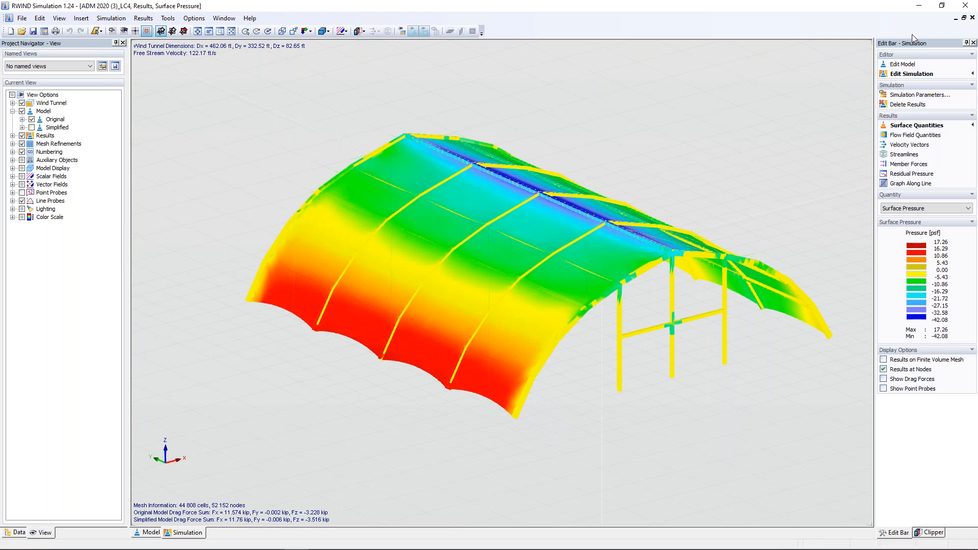
- Close RWIND Simulation, cancel the wind load generation in RFEM and display load case LC3 - Wind 0°
{"action": "left_click", "coordinate": [965, 5]}
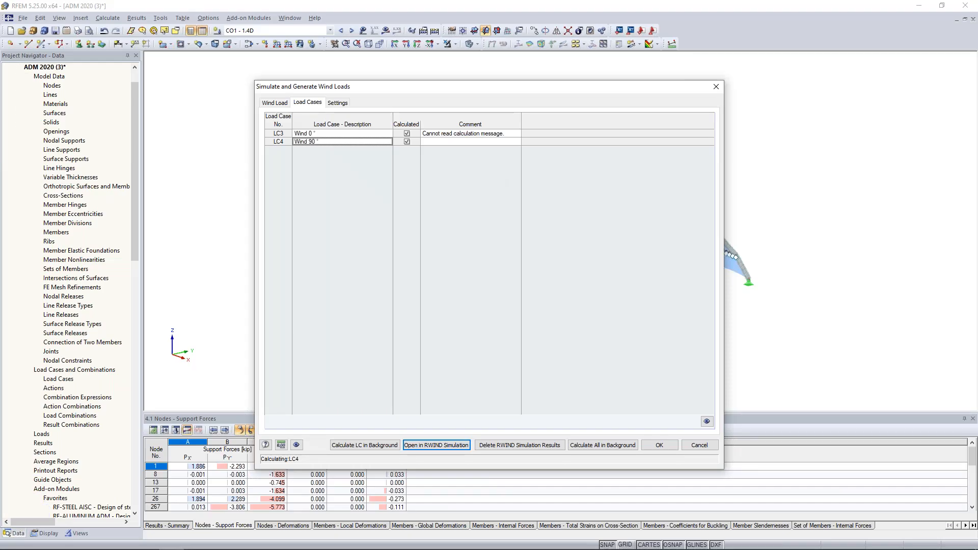
{"action": "left_click", "coordinate": [699, 445]}
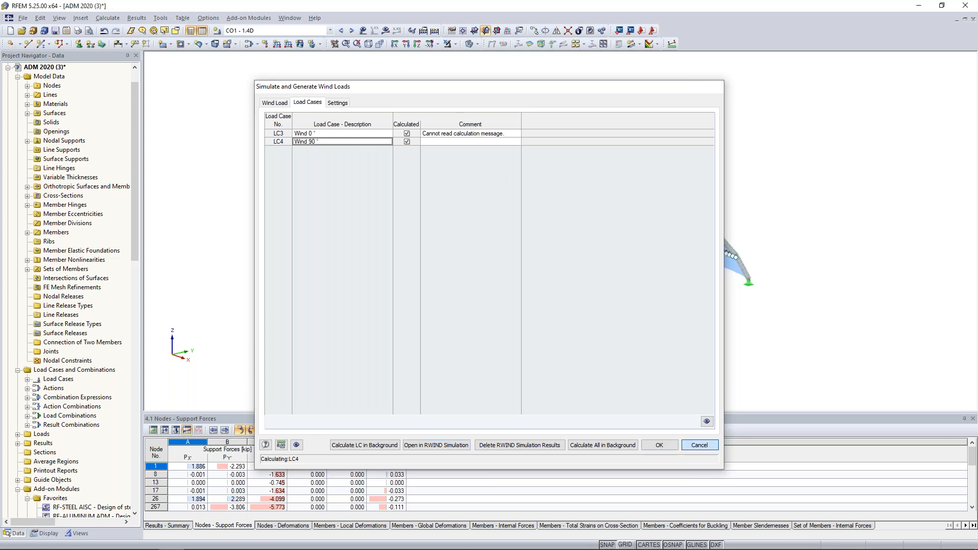
{"action": "left_click", "coordinate": [278, 30]}
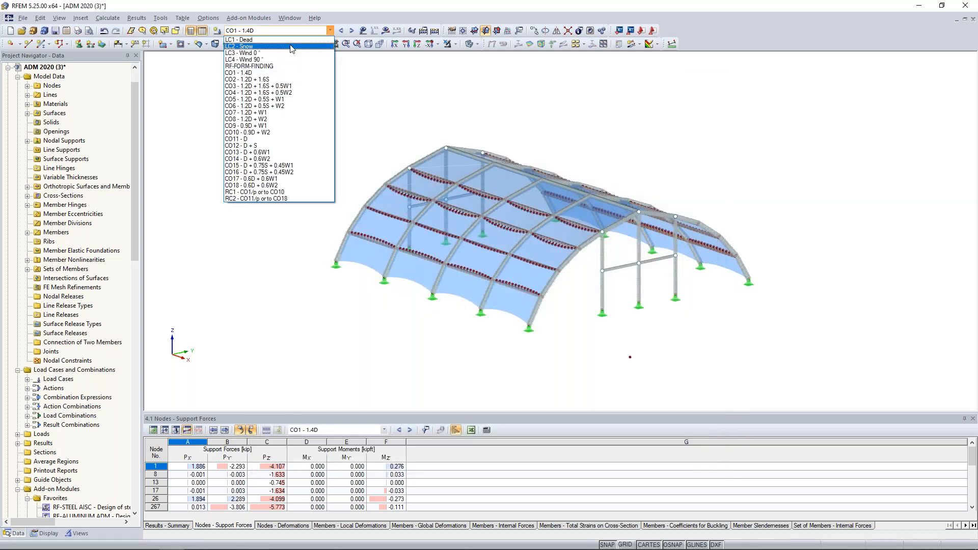
{"action": "left_click", "coordinate": [250, 53]}
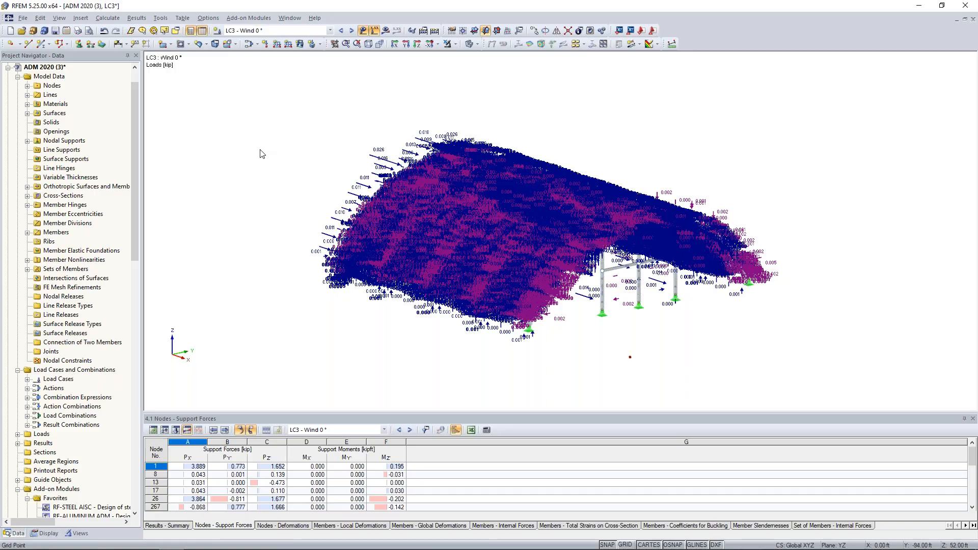
- Examine the generated nodal wind loads of LC3 up close on the lower membrane panels and near the supports
{"action": "middle_click_drag", "start_coordinate": [423, 334], "coordinate": [471, 355], "text": "ctrl"}
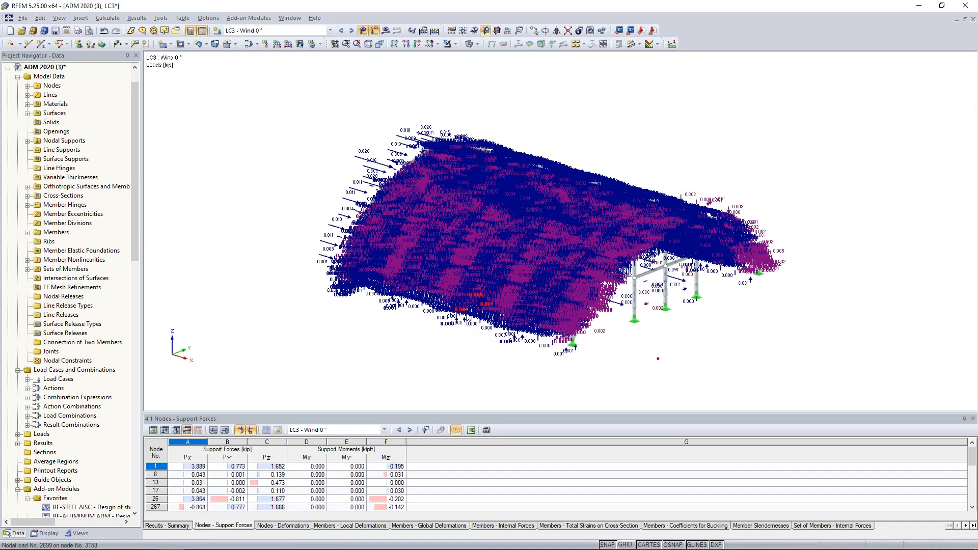
{"action": "scroll", "coordinate": [487, 277], "scroll_direction": "up", "scroll_amount": 5}
{"action": "scroll", "coordinate": [488, 277], "scroll_direction": "up", "scroll_amount": 6}
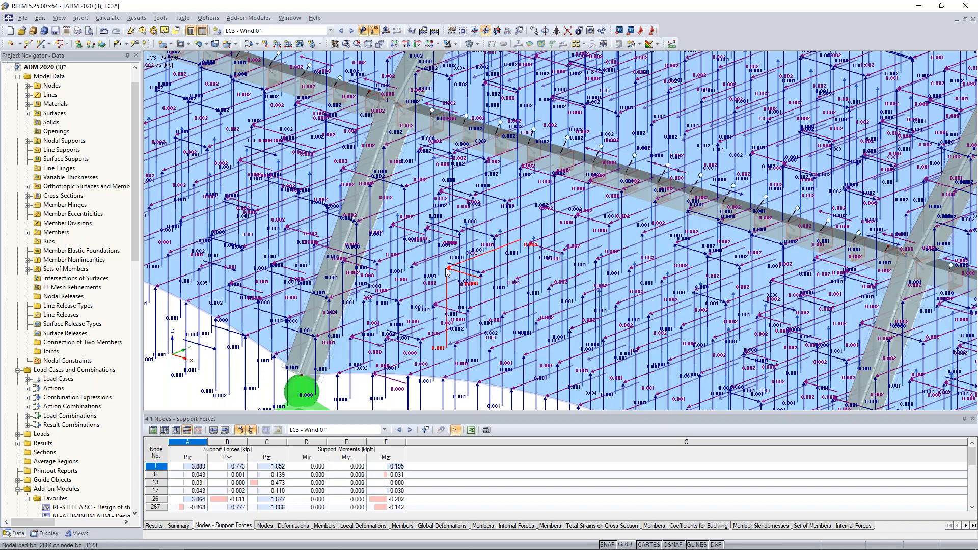
{"action": "scroll", "coordinate": [459, 266], "scroll_direction": "down", "scroll_amount": 3}
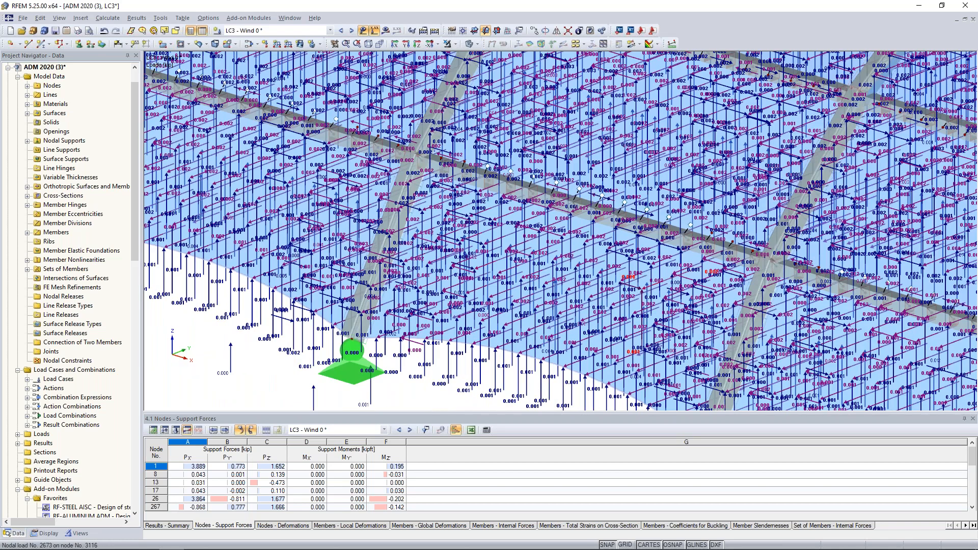
{"action": "scroll", "coordinate": [466, 240], "scroll_direction": "down", "scroll_amount": 2}
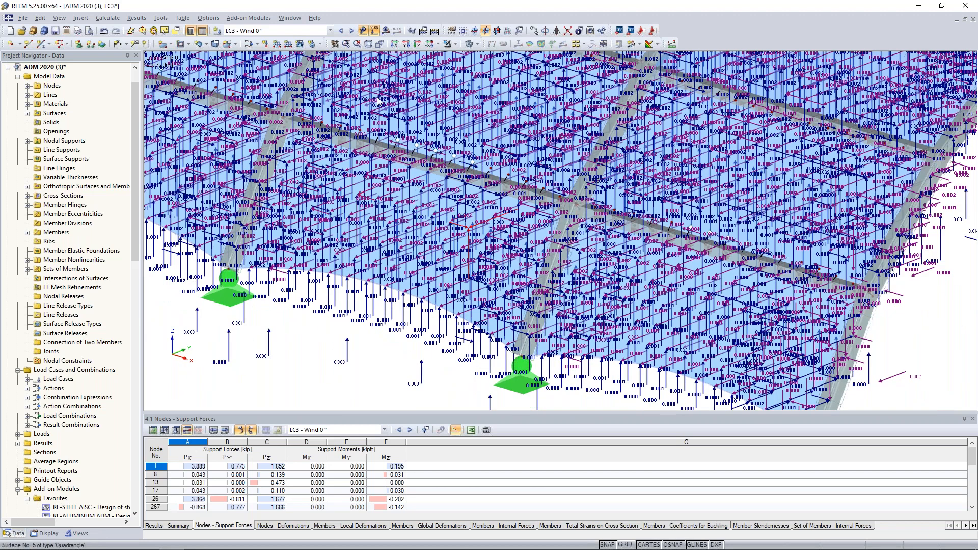
- Hide the loads and bring the whole arch structure with its membrane and supports into view
{"action": "left_click", "coordinate": [363, 30]}
{"action": "scroll", "coordinate": [450, 203], "scroll_direction": "up", "scroll_amount": 4}
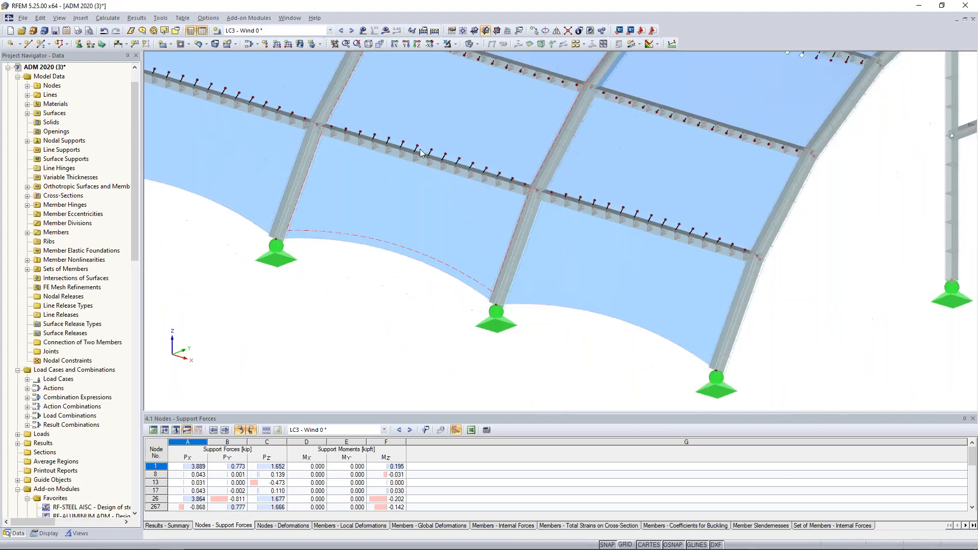
{"action": "scroll", "coordinate": [449, 200], "scroll_direction": "down", "scroll_amount": 2}
{"action": "scroll", "coordinate": [466, 264], "scroll_direction": "down", "scroll_amount": 3}
{"action": "middle_click_drag", "start_coordinate": [450, 200], "coordinate": [504, 297]}
{"action": "scroll", "coordinate": [513, 296], "scroll_direction": "down", "scroll_amount": 1}
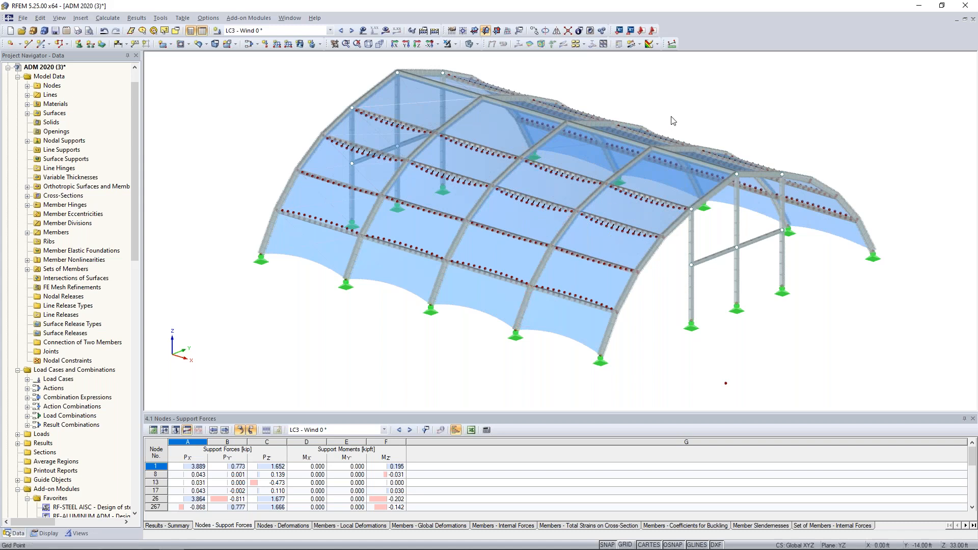
{"action": "scroll", "coordinate": [563, 122], "scroll_direction": "down", "scroll_amount": 2}
- Look through the load cases and combinations and activate load combination CO1 - 1.4D
{"action": "left_click", "coordinate": [330, 30]}
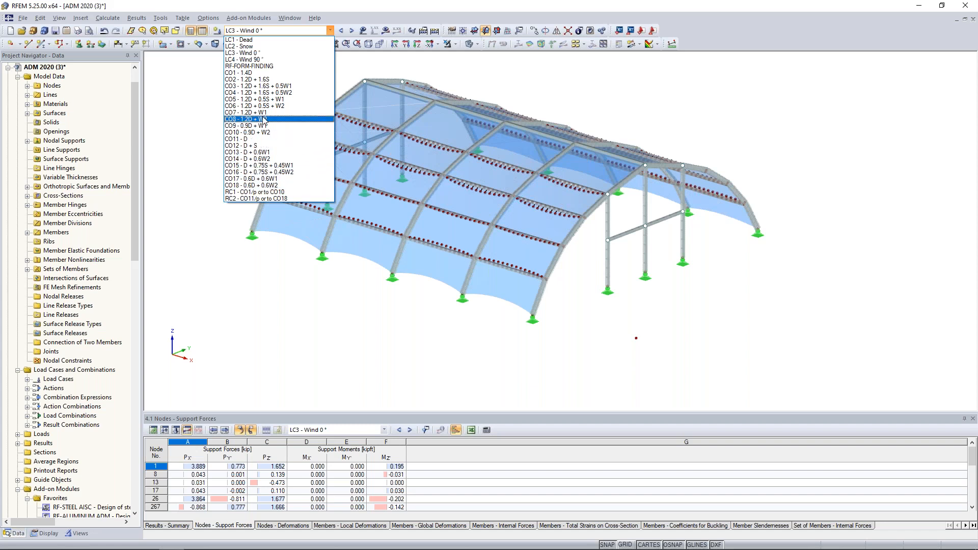
{"action": "left_click", "coordinate": [270, 75]}
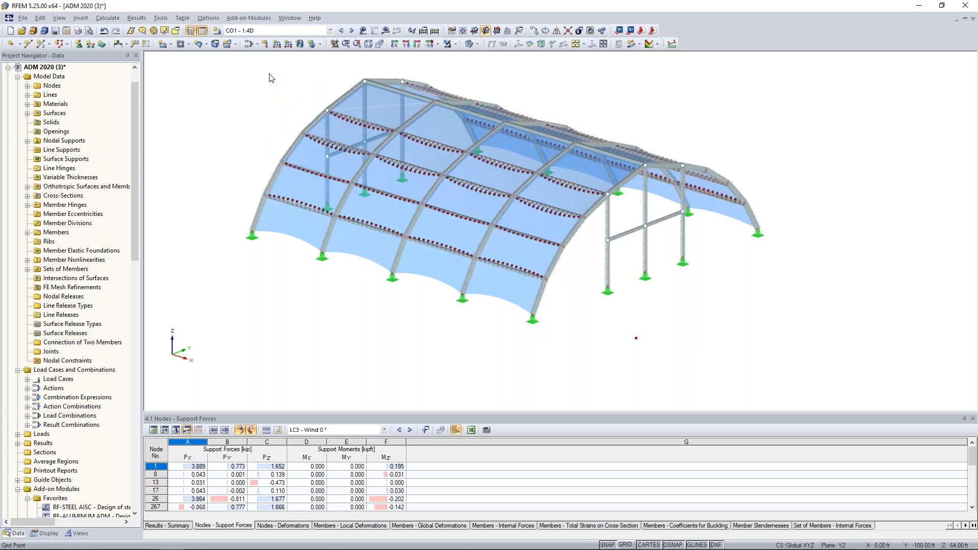
{"action": "scroll", "coordinate": [273, 94], "scroll_direction": "down", "scroll_amount": 2}
{"action": "middle_click_drag", "start_coordinate": [273, 94], "coordinate": [315, 145]}
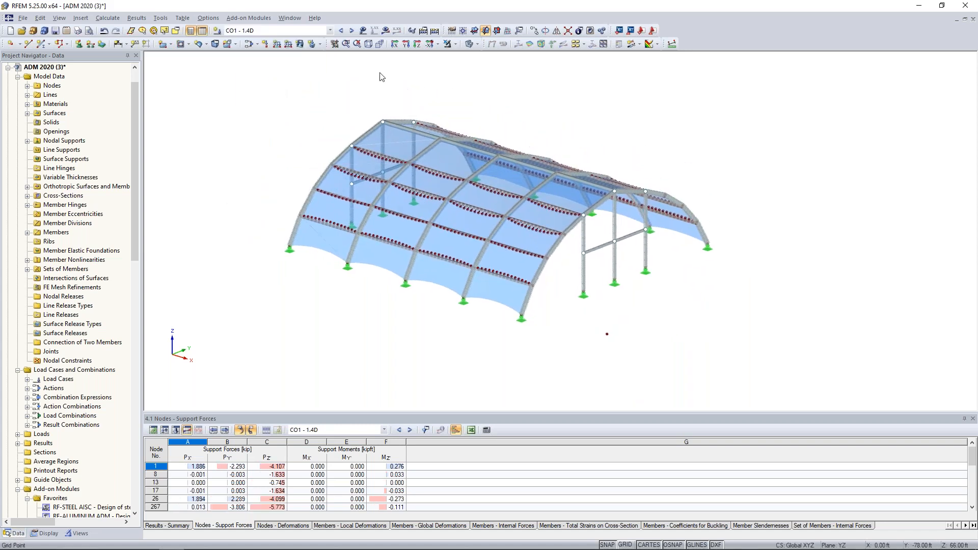
- Show the global deformations of CO1 and turn off the solid rendering of the undeformed model that covers the result colours
{"action": "left_click", "coordinate": [386, 30]}
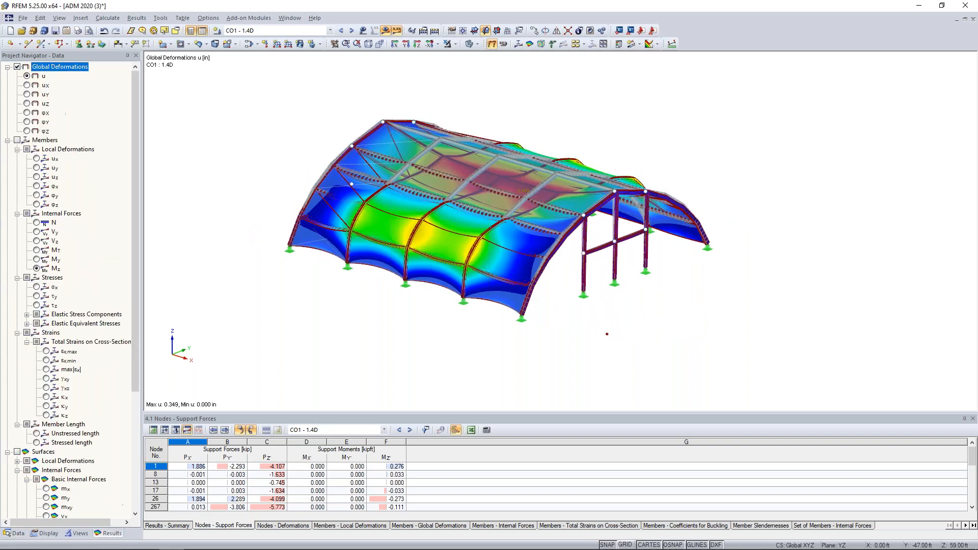
{"action": "middle_click_drag", "start_coordinate": [562, 118], "coordinate": [605, 140]}
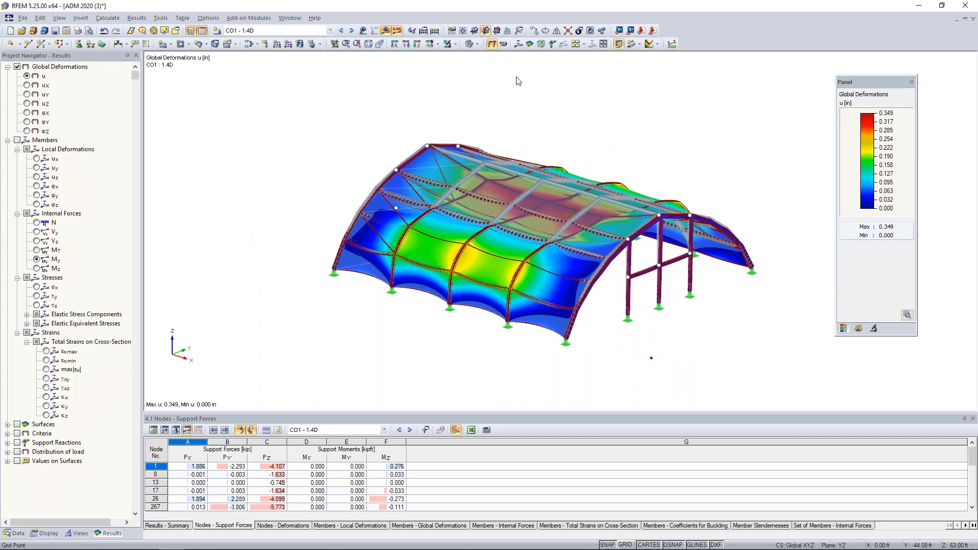
{"action": "left_click", "coordinate": [469, 44]}
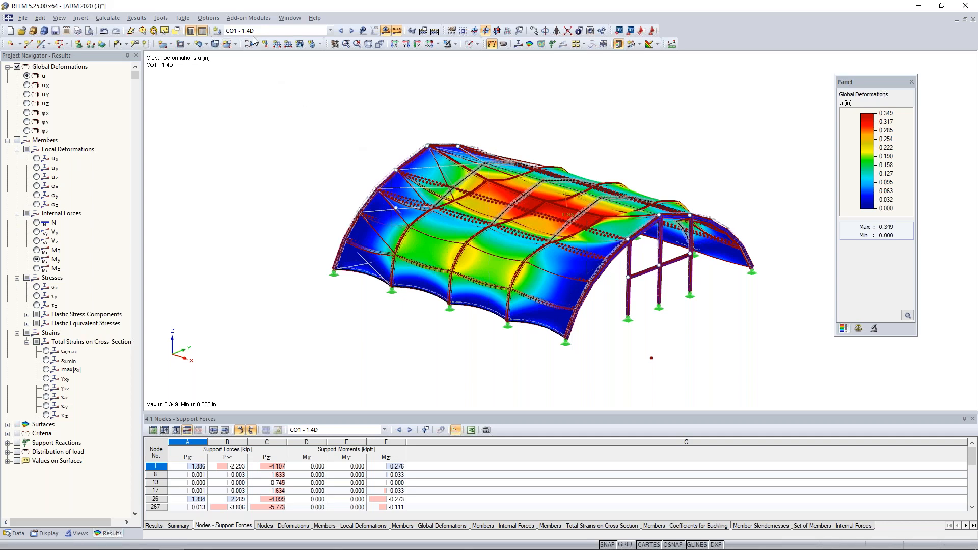
{"action": "middle_click_drag", "start_coordinate": [677, 163], "coordinate": [594, 141], "text": "ctrl"}
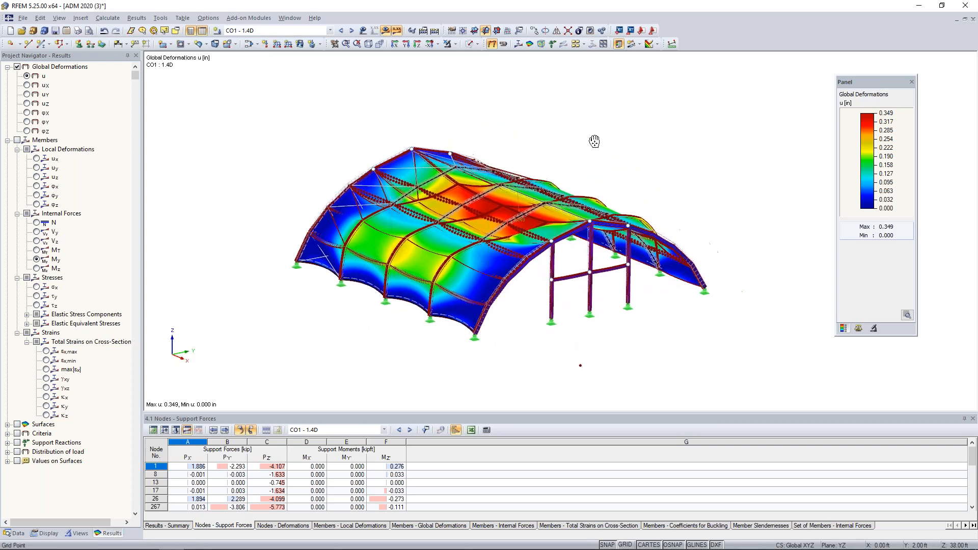
- Advance to combinations CO3 - 1.2D + 1.6S + 0.5W1 and CO4 - 1.2D + 1.6S + 0.5W2 and compare their global deformations
{"action": "left_click", "coordinate": [352, 31]}
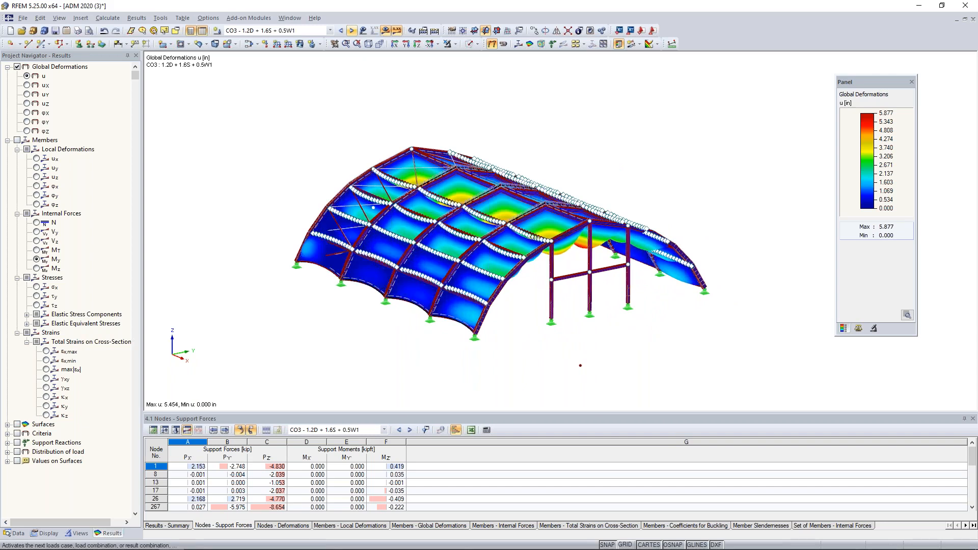
{"action": "middle_click_drag", "start_coordinate": [662, 207], "coordinate": [346, 168], "text": "ctrl"}
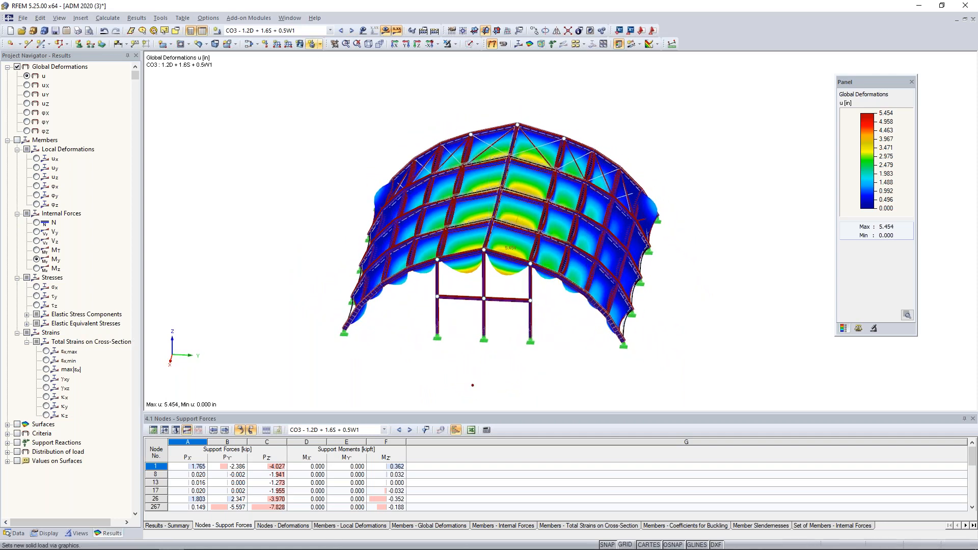
{"action": "left_click", "coordinate": [351, 31]}
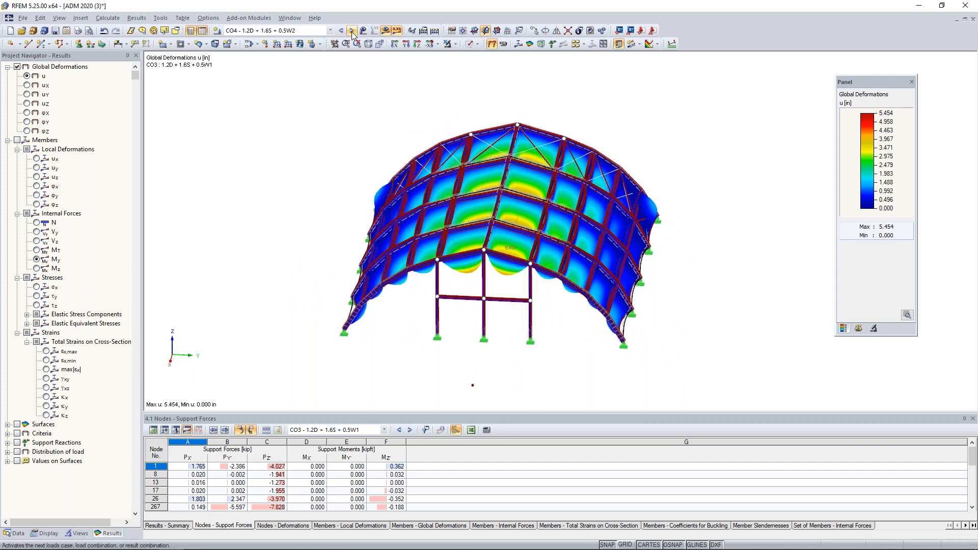
{"action": "middle_click_drag", "start_coordinate": [631, 316], "coordinate": [603, 312], "text": "ctrl"}
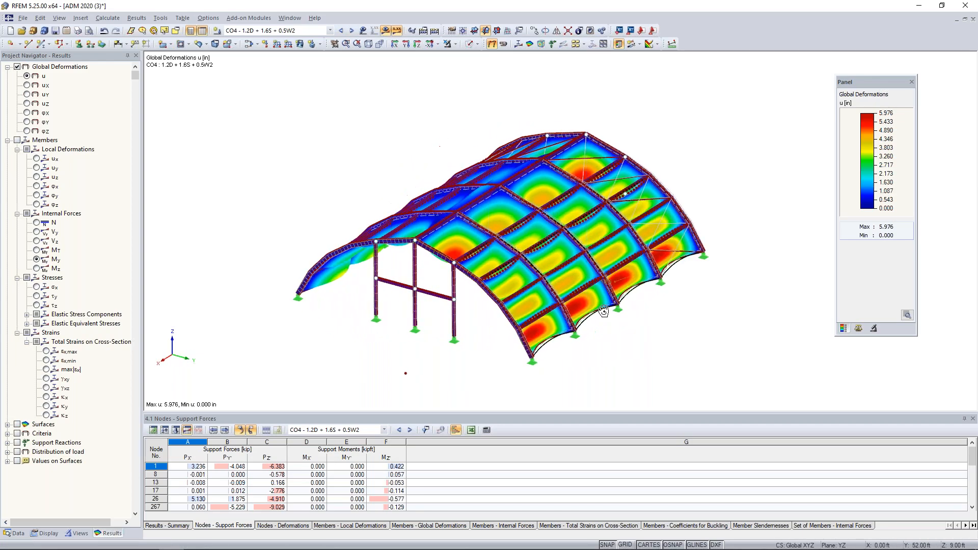
- Inspect the CO4 membrane deformations up close, from outside the roof and from the gable end through the interior
{"action": "scroll", "coordinate": [601, 313], "scroll_direction": "up", "scroll_amount": 3}
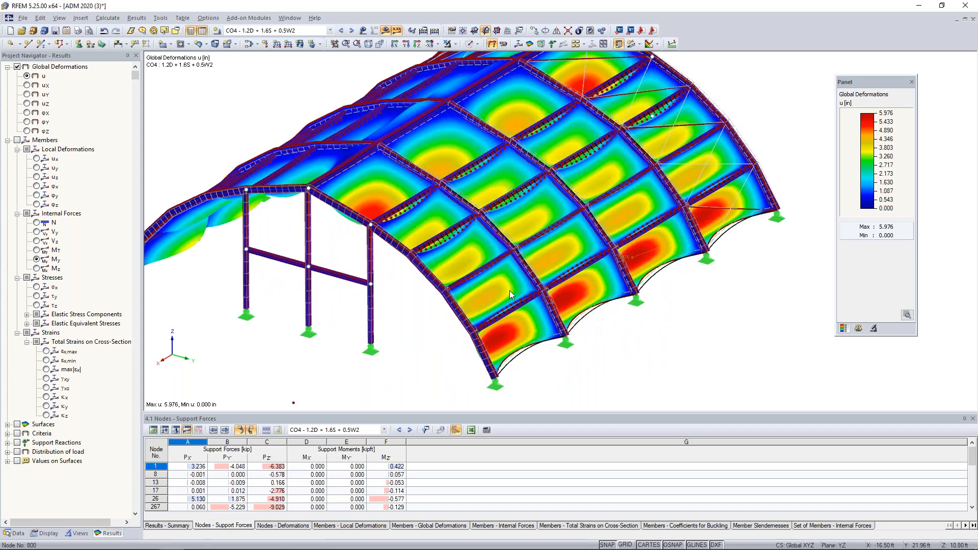
{"action": "middle_click_drag", "start_coordinate": [458, 338], "coordinate": [668, 241], "text": "ctrl"}
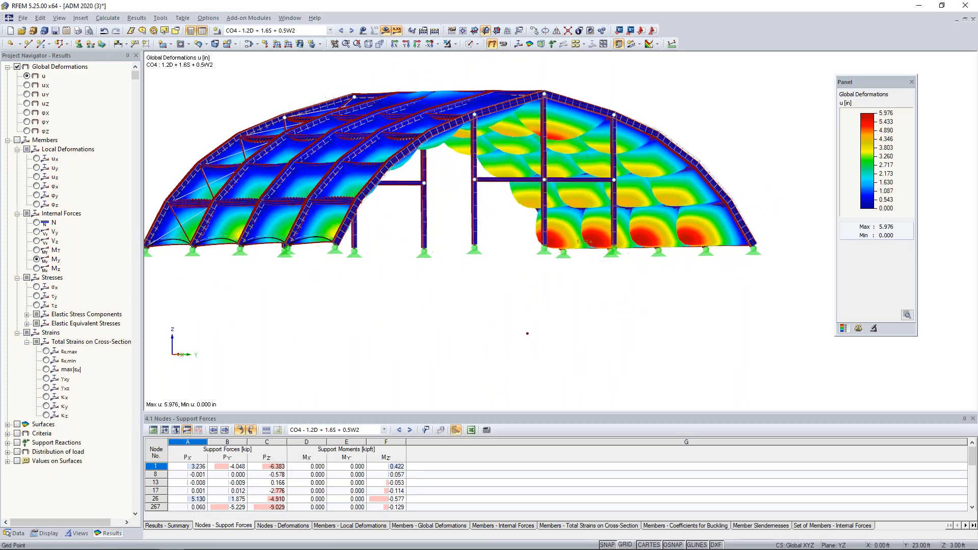
{"action": "scroll", "coordinate": [688, 191], "scroll_direction": "up", "scroll_amount": 3}
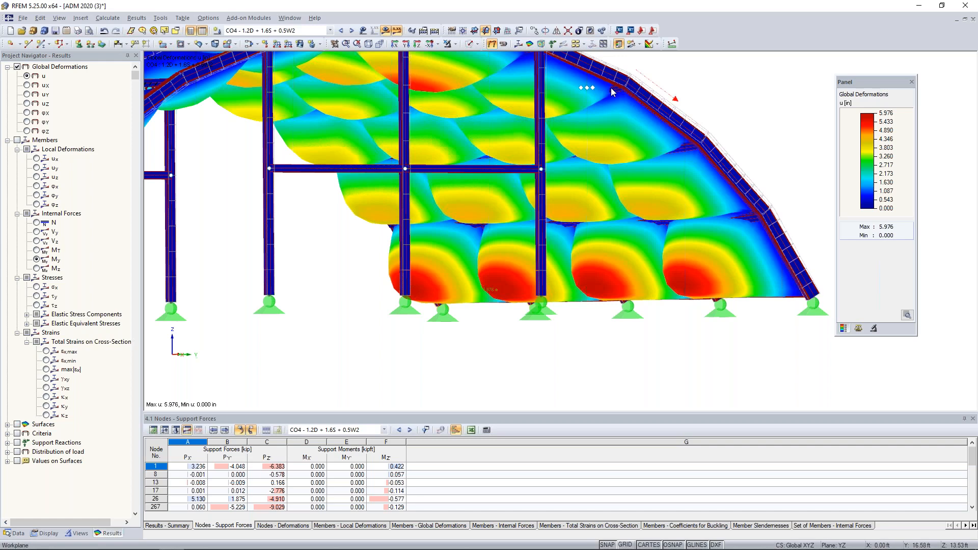
{"action": "middle_click_drag", "start_coordinate": [636, 138], "coordinate": [601, 194], "text": "ctrl"}
{"action": "scroll", "coordinate": [641, 176], "scroll_direction": "down", "scroll_amount": 5}
- Advance to combination CO5 - 1.2D + 0.5S + W1 and examine the membrane deformations, especially at the end bays
{"action": "left_click", "coordinate": [352, 30]}
{"action": "scroll", "coordinate": [612, 264], "scroll_direction": "down", "scroll_amount": 5}
{"action": "middle_click_drag", "start_coordinate": [613, 264], "coordinate": [284, 291], "text": "ctrl"}
{"action": "scroll", "coordinate": [638, 221], "scroll_direction": "up", "scroll_amount": 4}
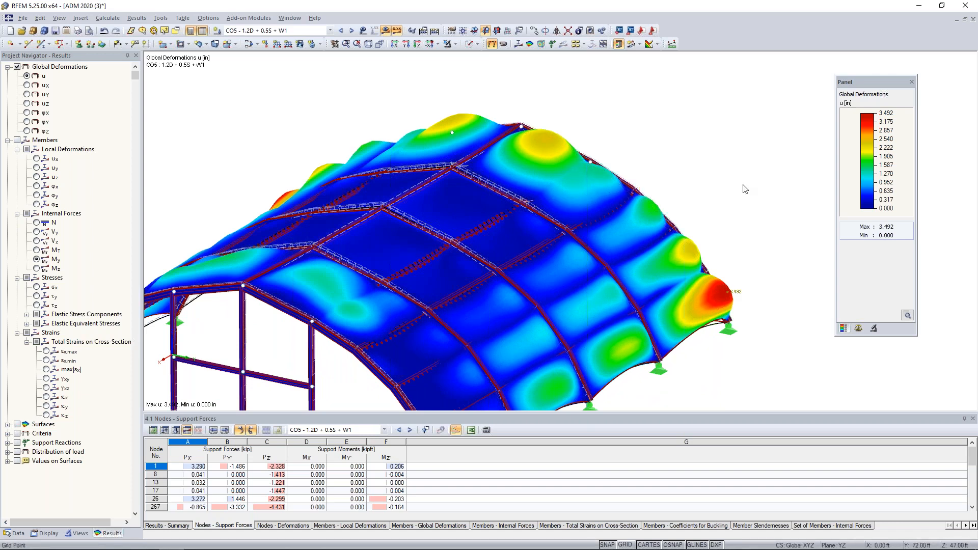
{"action": "scroll", "coordinate": [736, 193], "scroll_direction": "down", "scroll_amount": 3}
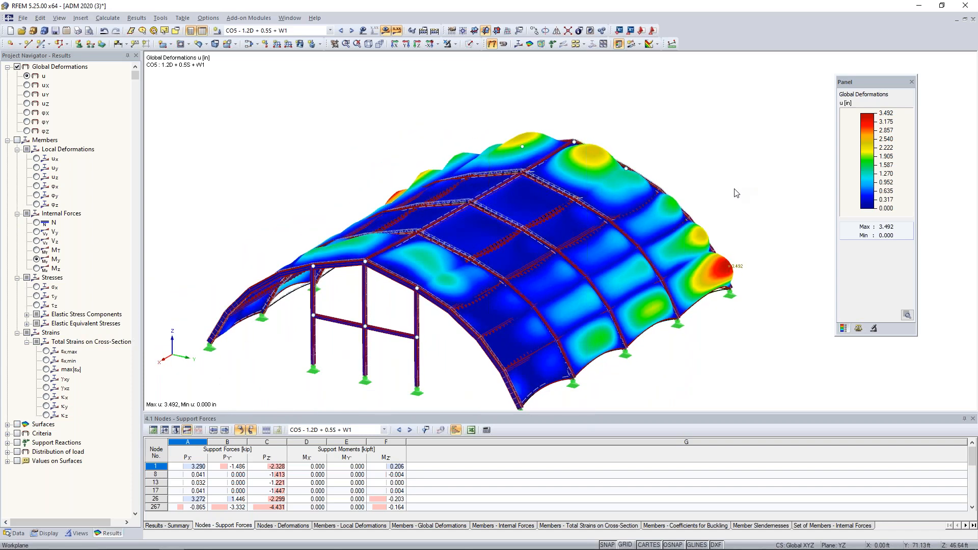
- Advance to combination CO6 - 1.2D + 0.5S + W2 and examine the membrane deformations from the opposite side of the roof
{"action": "left_click", "coordinate": [352, 31]}
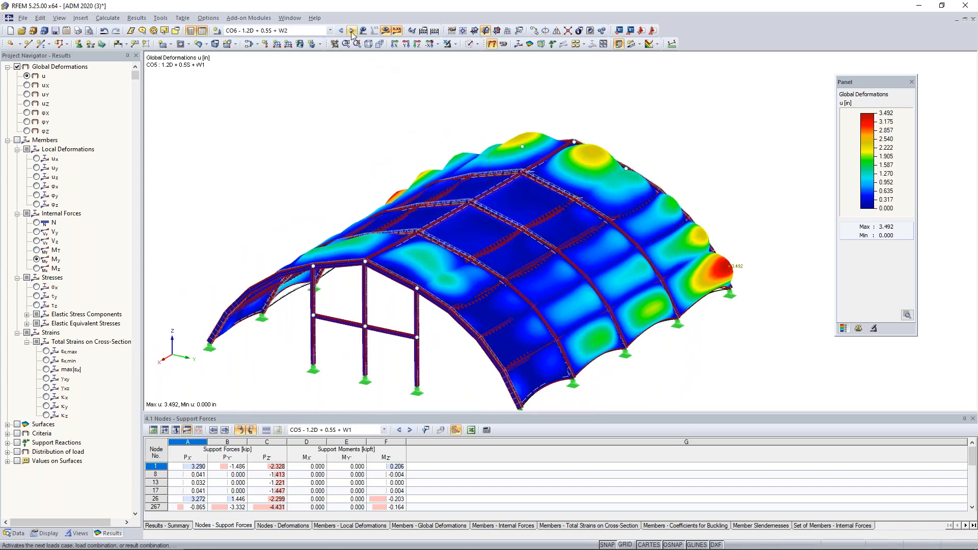
{"action": "middle_click_drag", "start_coordinate": [278, 143], "coordinate": [619, 159], "text": "ctrl"}
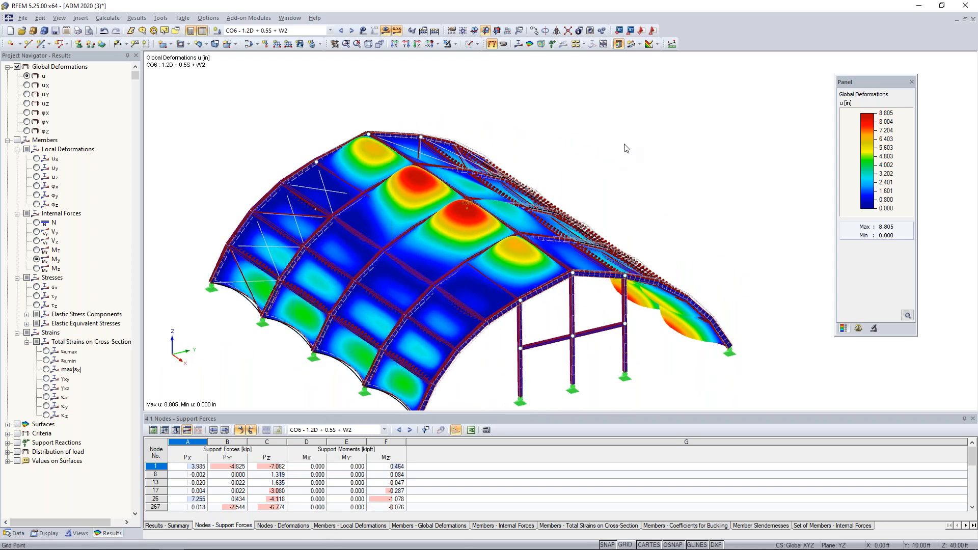
{"action": "scroll", "coordinate": [637, 153], "scroll_direction": "down", "scroll_amount": 3}
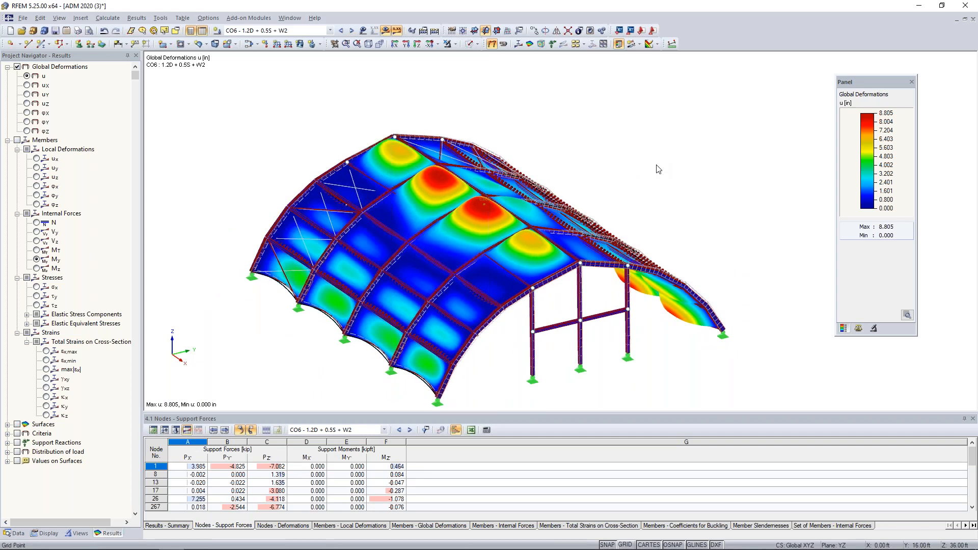
- Replace the global deformations with the member internal force diagrams and isolate the generated Sets of Members visibility
{"action": "left_click", "coordinate": [17, 66]}
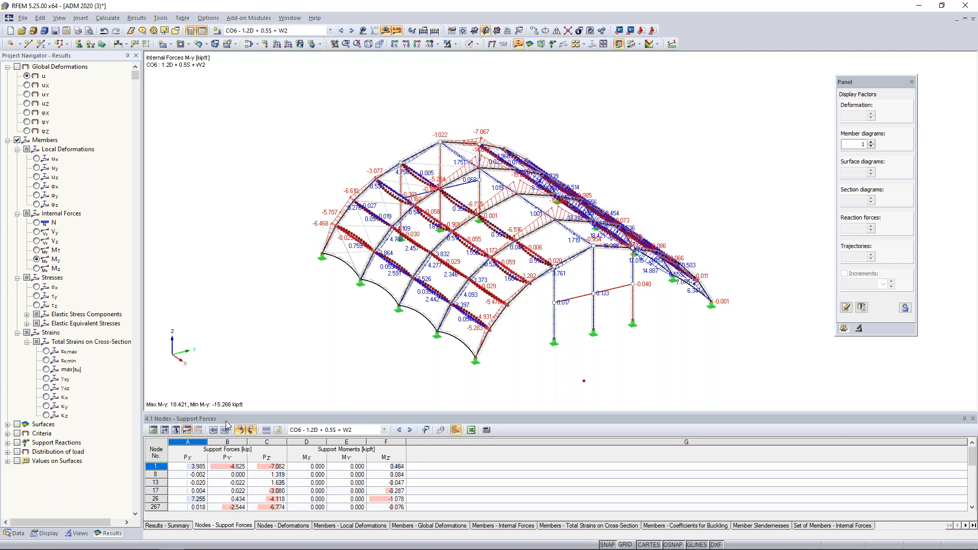
{"action": "left_click", "coordinate": [79, 534]}
{"action": "left_click", "coordinate": [29, 359]}
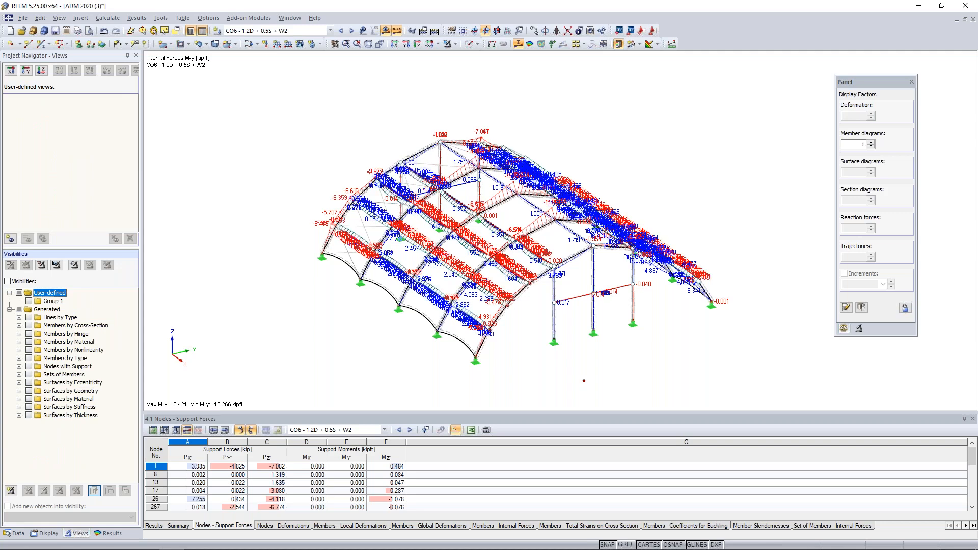
{"action": "left_click", "coordinate": [29, 374]}
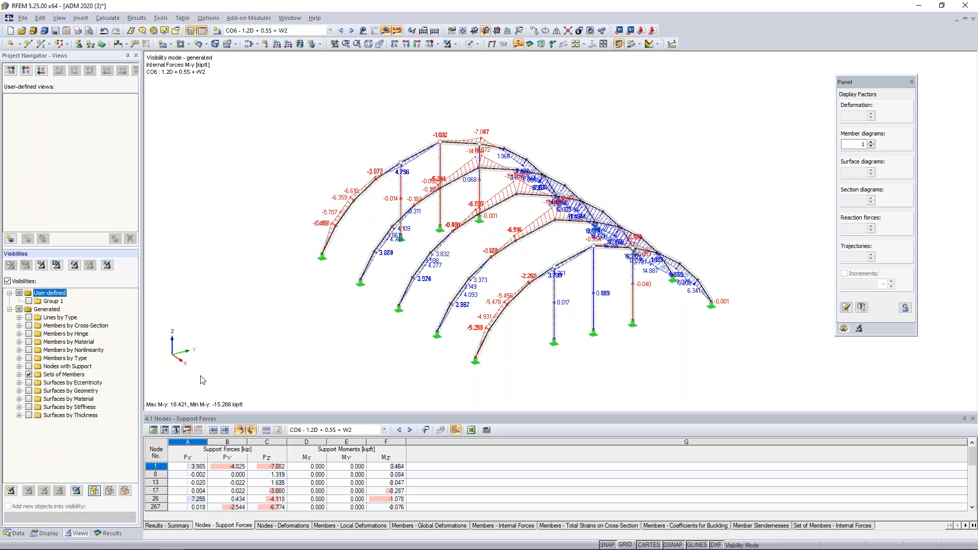
{"action": "middle_click_drag", "start_coordinate": [359, 343], "coordinate": [502, 352], "text": "ctrl"}
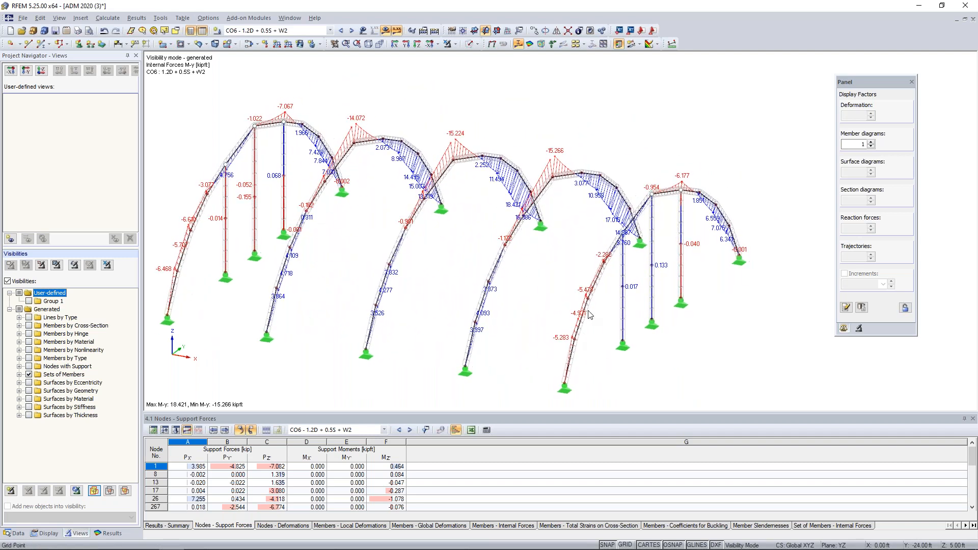
- Review the axial force N and the shear forces Vy and Vz of the isolated arch frames one after another
{"action": "left_click", "coordinate": [110, 533]}
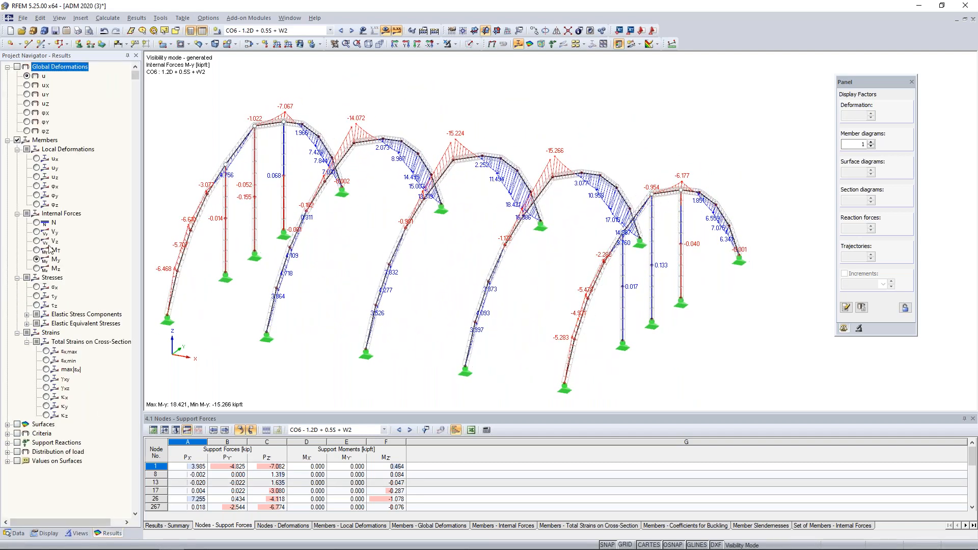
{"action": "left_click", "coordinate": [38, 223]}
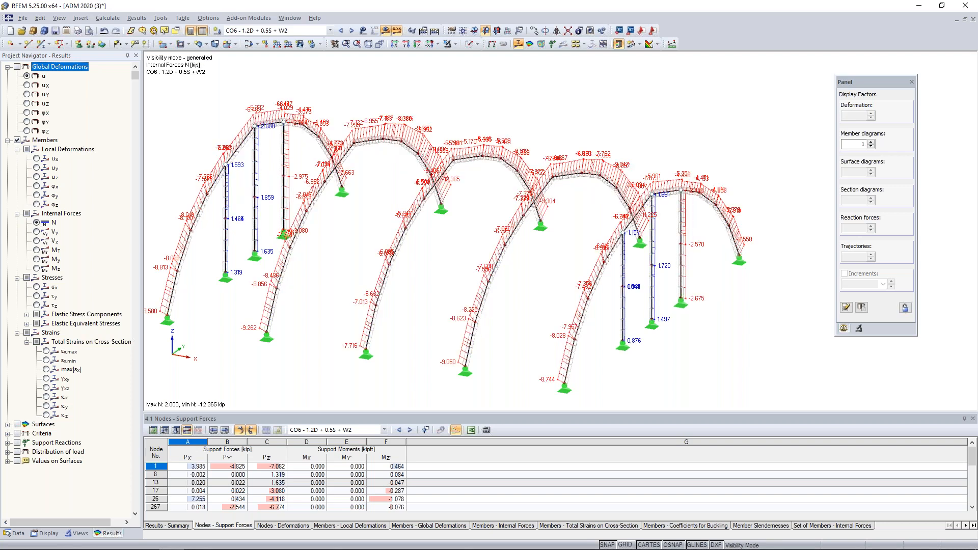
{"action": "scroll", "coordinate": [593, 244], "scroll_direction": "down", "scroll_amount": 2}
{"action": "mouse_move", "coordinate": [573, 248]}
{"action": "middle_mouse_down", "text": "ctrl"}
{"action": "mouse_move", "coordinate": [554, 262]}
{"action": "mouse_move", "coordinate": [564, 256]}
{"action": "middle_mouse_up", "text": "ctrl"}
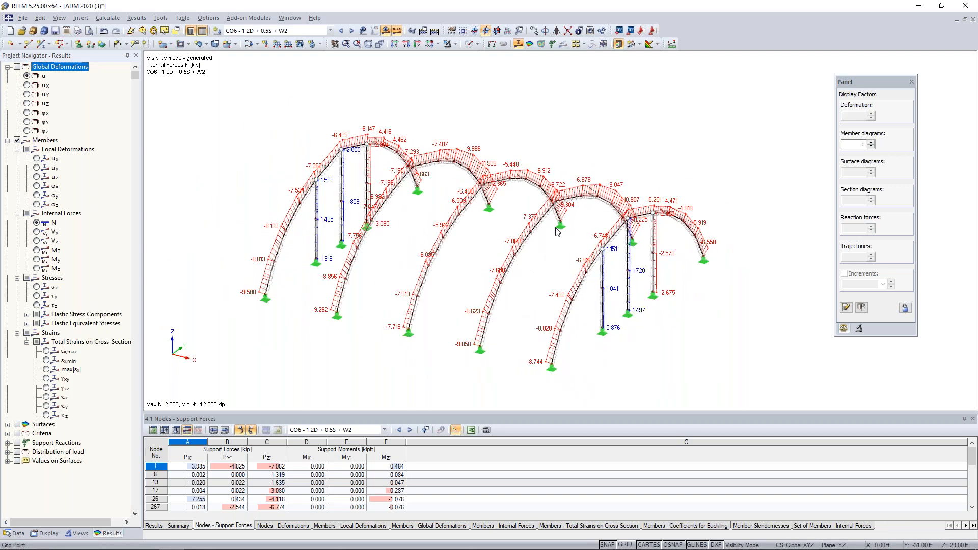
{"action": "left_click", "coordinate": [37, 232]}
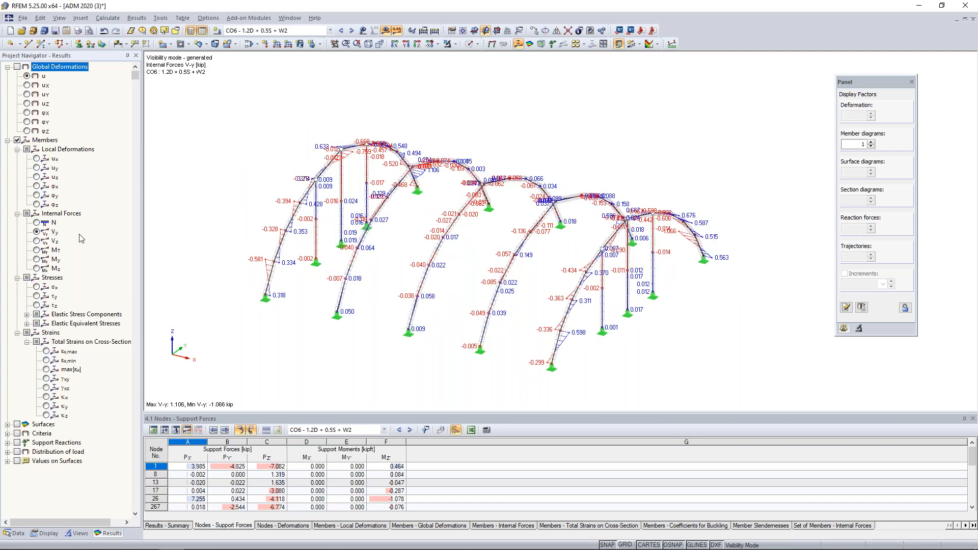
{"action": "left_click", "coordinate": [37, 242]}
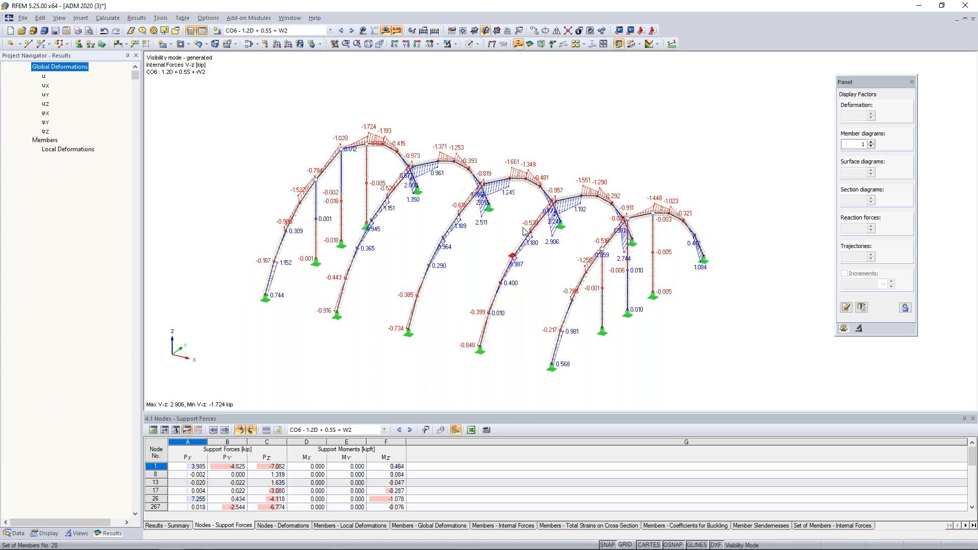
- Display the My bending moments of the arch frames and inspect them from the gable end and in perspective
{"action": "left_click", "coordinate": [37, 259]}
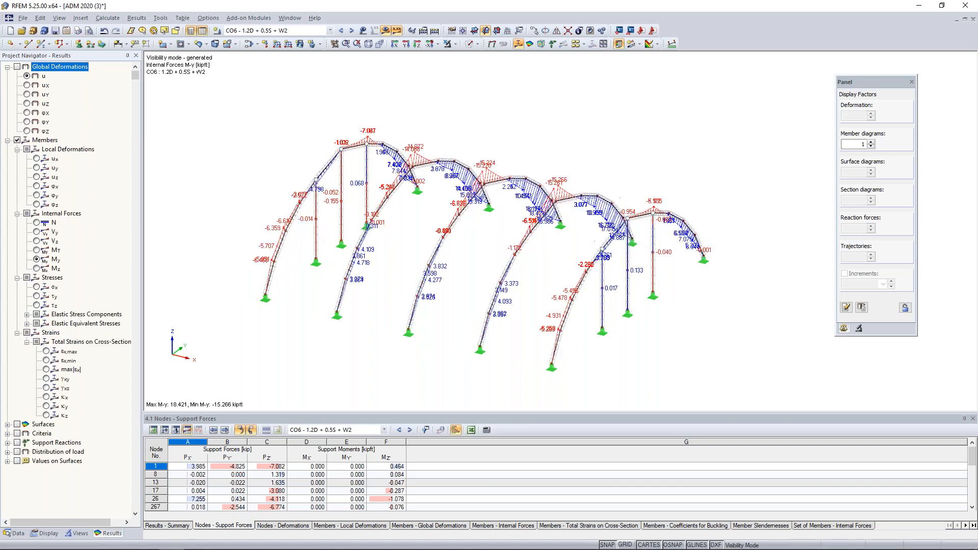
{"action": "middle_click_drag", "start_coordinate": [673, 183], "coordinate": [557, 149], "text": "ctrl"}
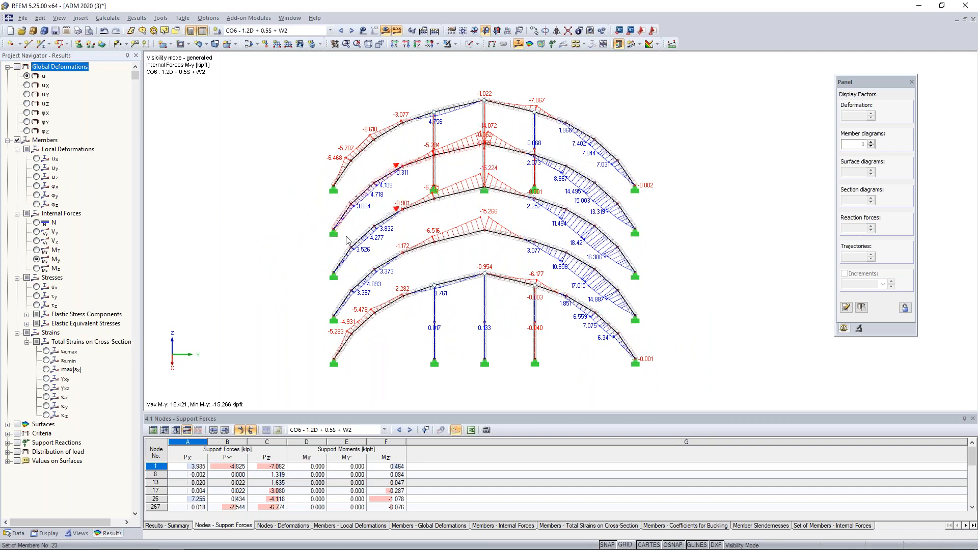
{"action": "middle_click_drag", "start_coordinate": [246, 262], "coordinate": [464, 223], "text": "ctrl"}
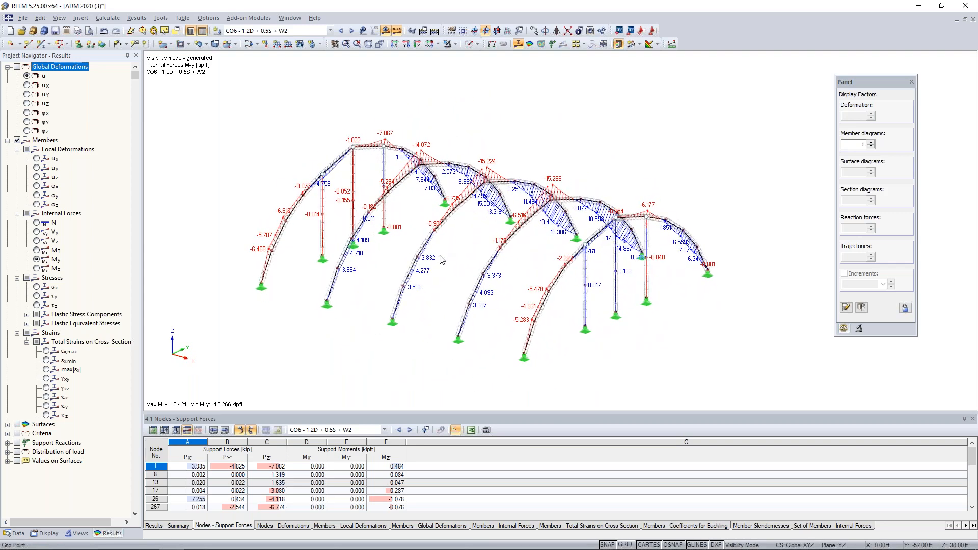
- Bring up the result diagrams of the middle arch's near-side set of members, adding N and Vz to u and My
{"action": "scroll", "coordinate": [427, 287], "scroll_direction": "up", "scroll_amount": 2}
{"action": "scroll", "coordinate": [427, 286], "scroll_direction": "up", "scroll_amount": 1}
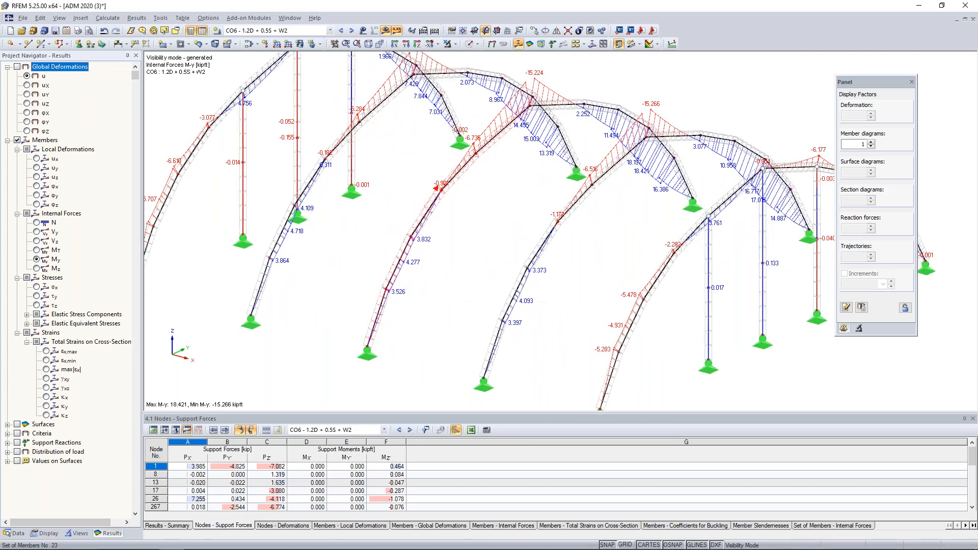
{"action": "right_click", "coordinate": [394, 281]}
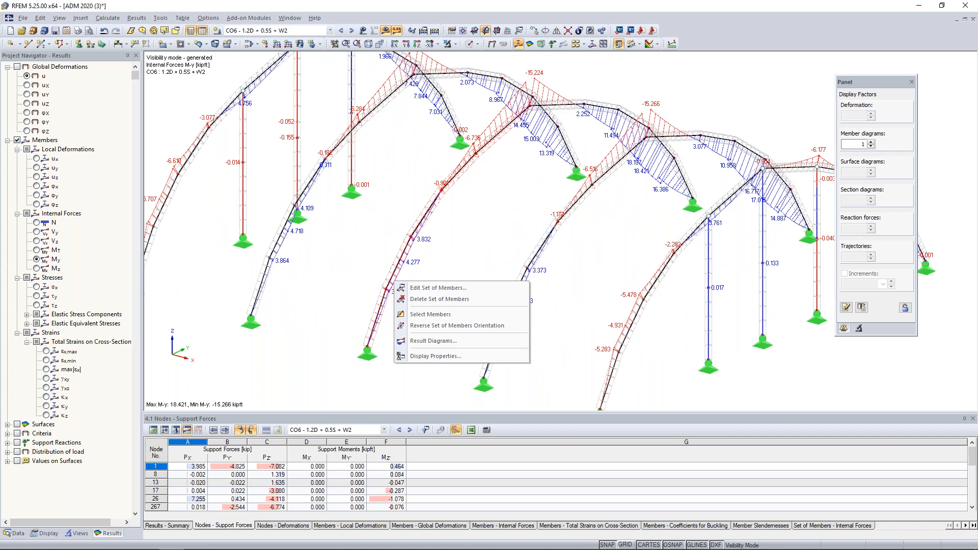
{"action": "left_click", "coordinate": [423, 341]}
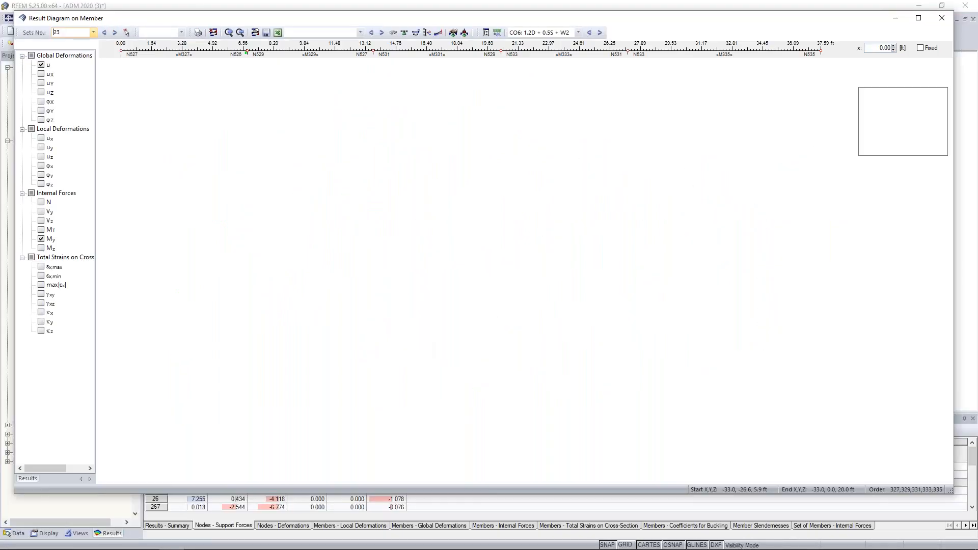
{"action": "left_click", "coordinate": [41, 201]}
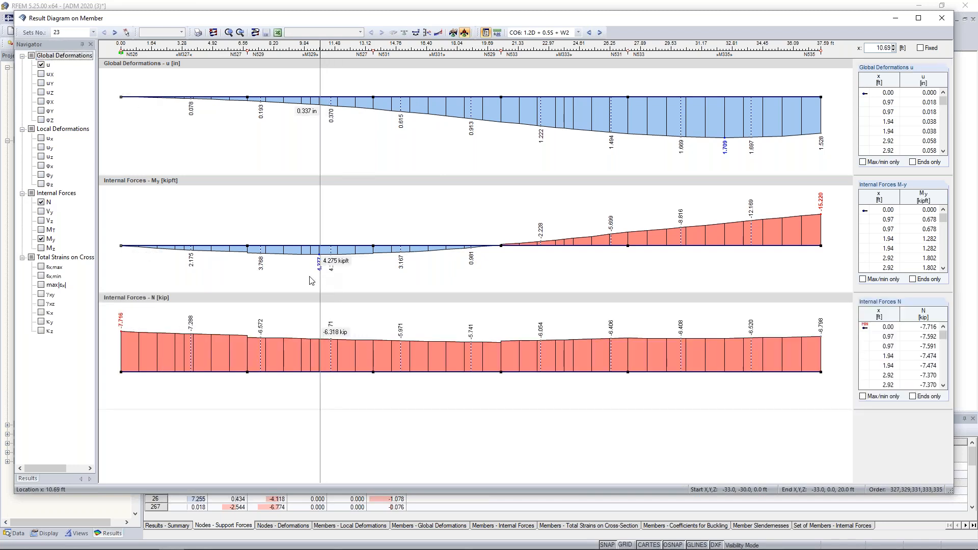
{"action": "left_click", "coordinate": [42, 220]}
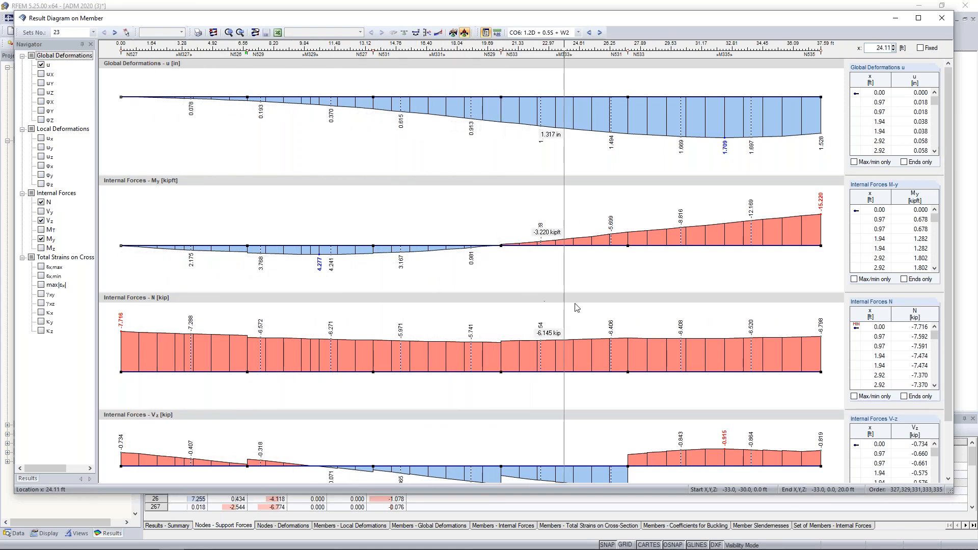
- Advance the set's result diagrams to combination CO8: 1.2D + W2, review them and close the diagram window
{"action": "left_click", "coordinate": [599, 32]}
{"action": "left_click", "coordinate": [600, 32]}
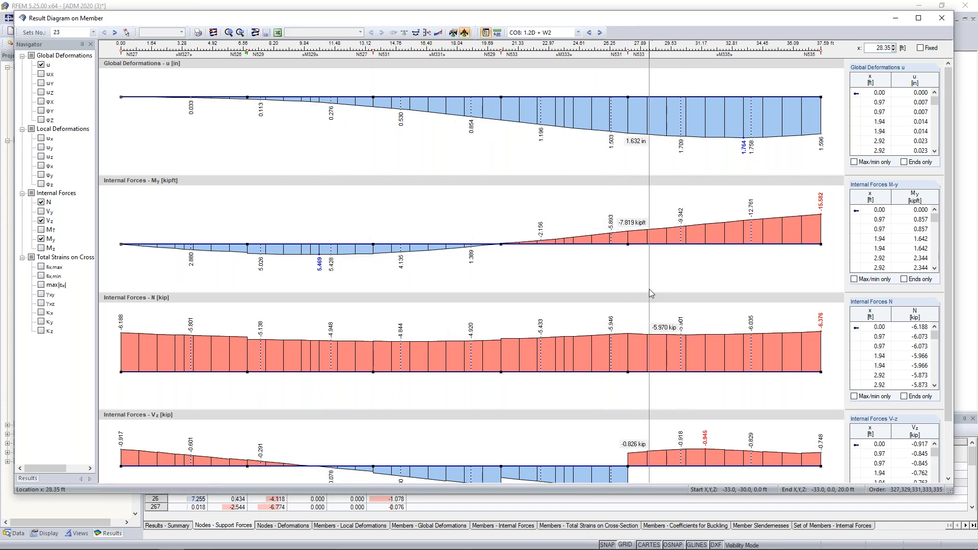
{"action": "left_click", "coordinate": [941, 18]}
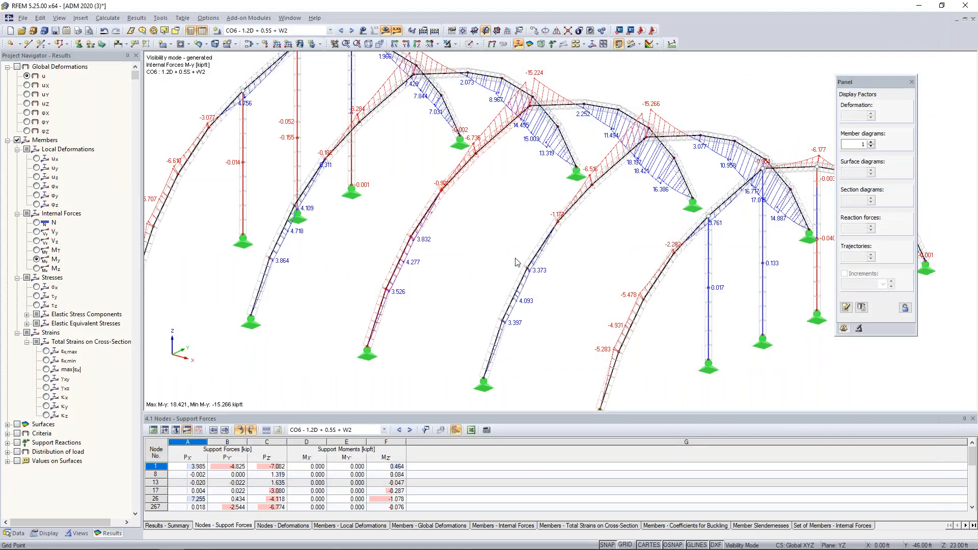
- Enlarge the results table and list the internal forces of the members for CO6
{"action": "scroll", "coordinate": [517, 263], "scroll_direction": "down", "scroll_amount": 1}
{"action": "scroll", "coordinate": [380, 261], "scroll_direction": "down", "scroll_amount": 1}
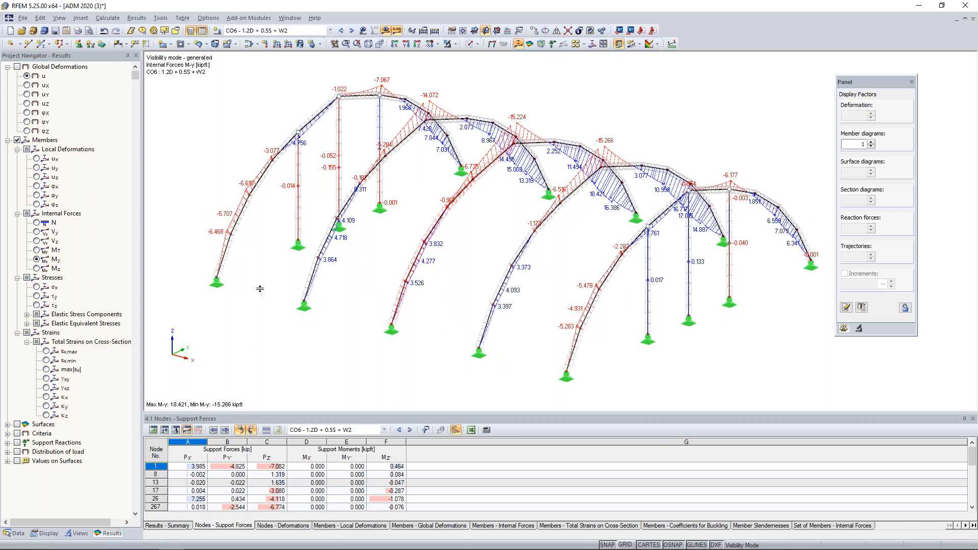
{"action": "left_click_drag", "start_coordinate": [260, 287], "coordinate": [260, 286]}
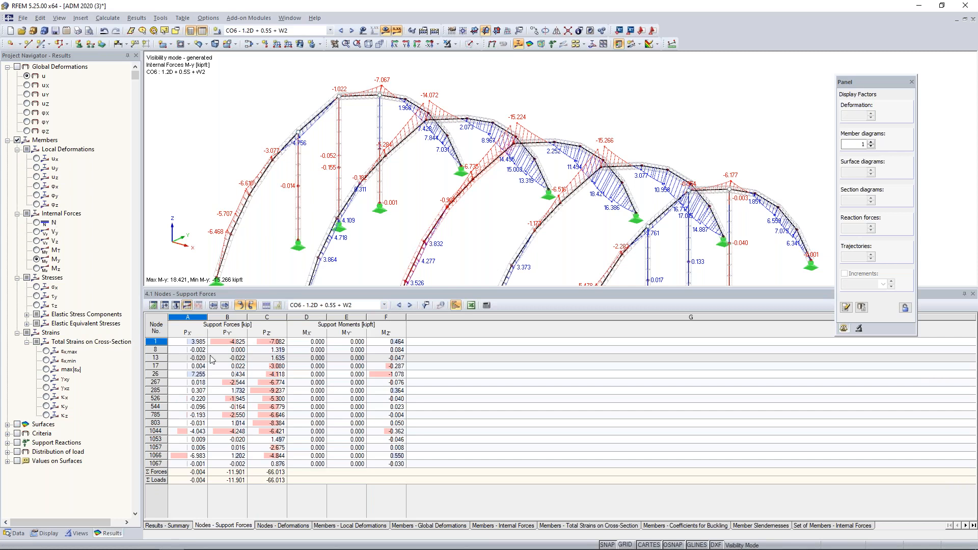
{"action": "left_click", "coordinate": [478, 528]}
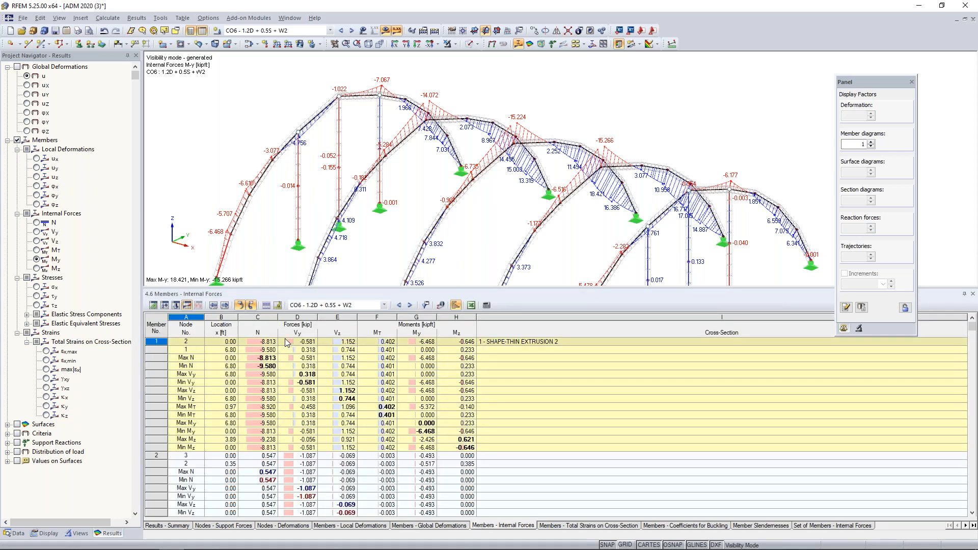
- Locate member 1's extreme internal forces in the model from the table rows Max N through Max My, and reduce the table height
{"action": "left_click", "coordinate": [231, 357]}
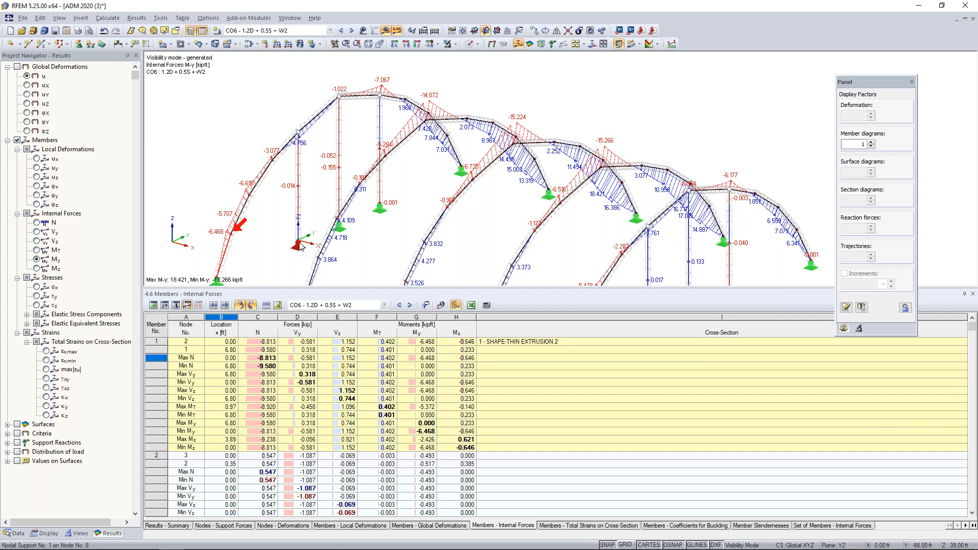
{"action": "scroll", "coordinate": [300, 246], "scroll_direction": "down", "scroll_amount": 3}
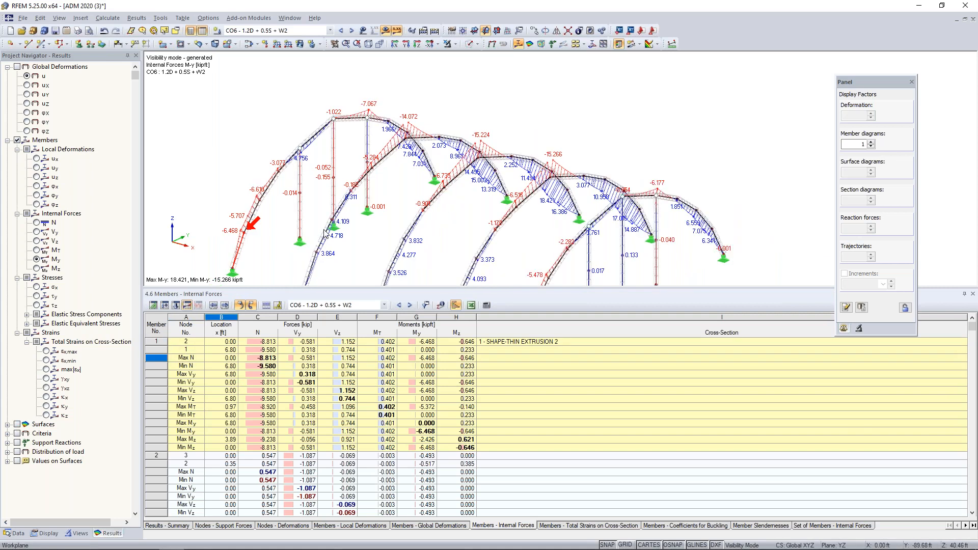
{"action": "left_click", "coordinate": [230, 365]}
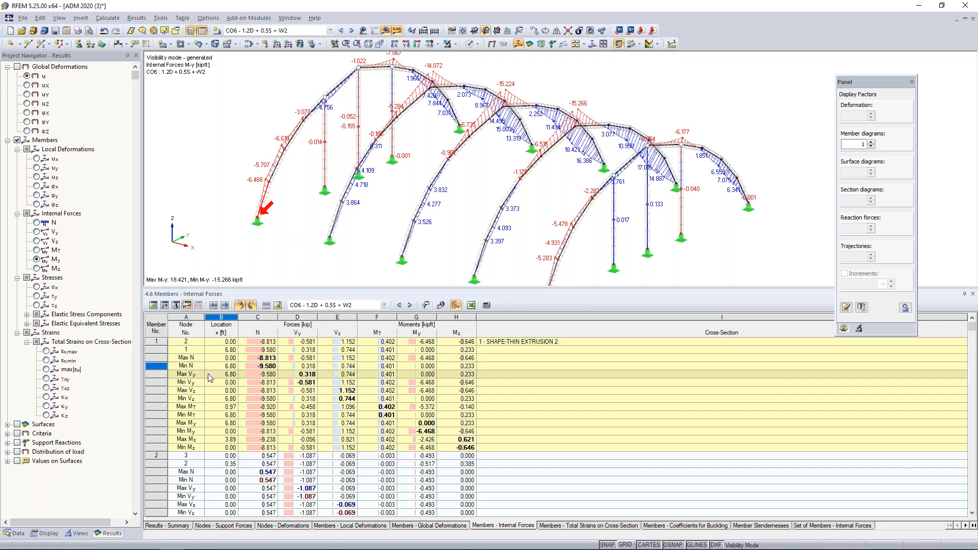
{"action": "left_click", "coordinate": [215, 358]}
{"action": "key", "text": "Down"}
{"action": "key", "text": "Down"}
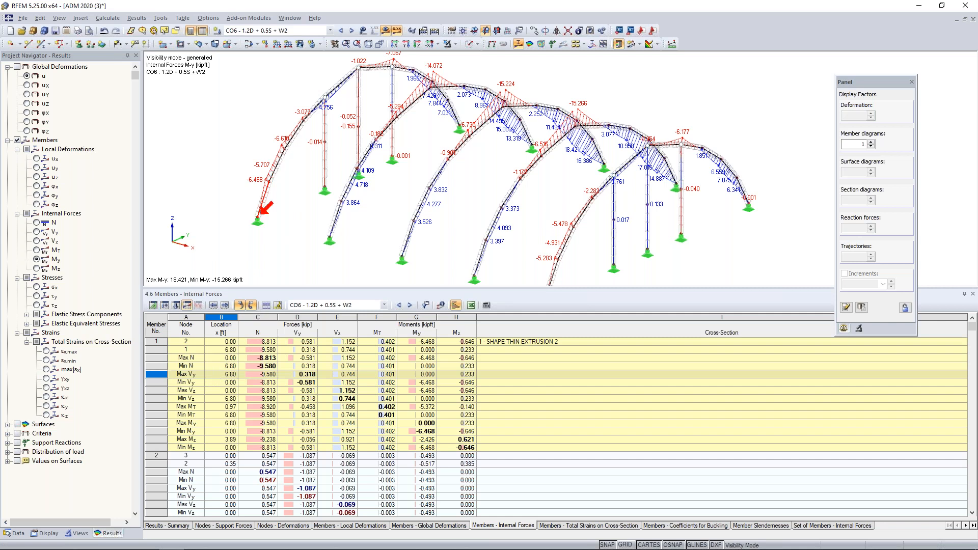
{"action": "left_click", "coordinate": [213, 407]}
{"action": "left_click", "coordinate": [209, 425]}
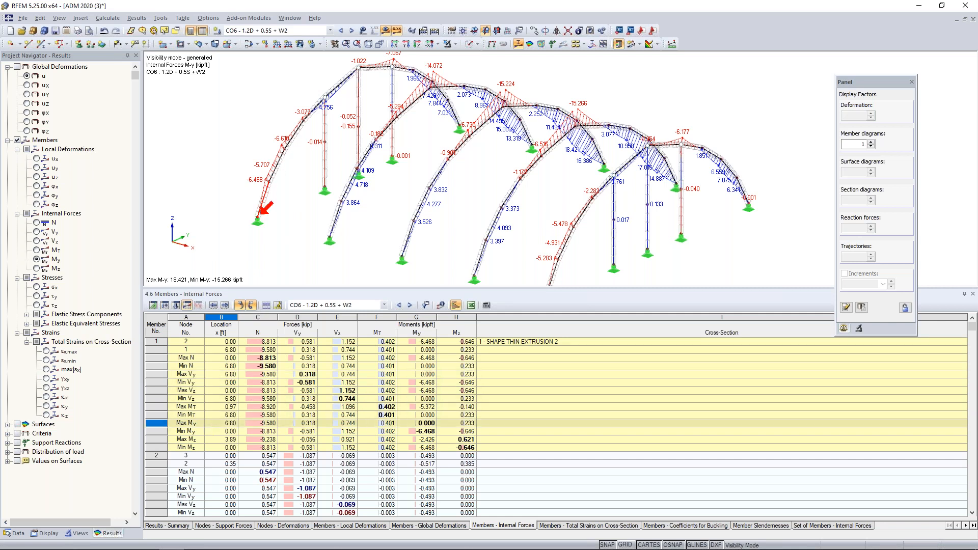
{"action": "left_click", "coordinate": [471, 305]}
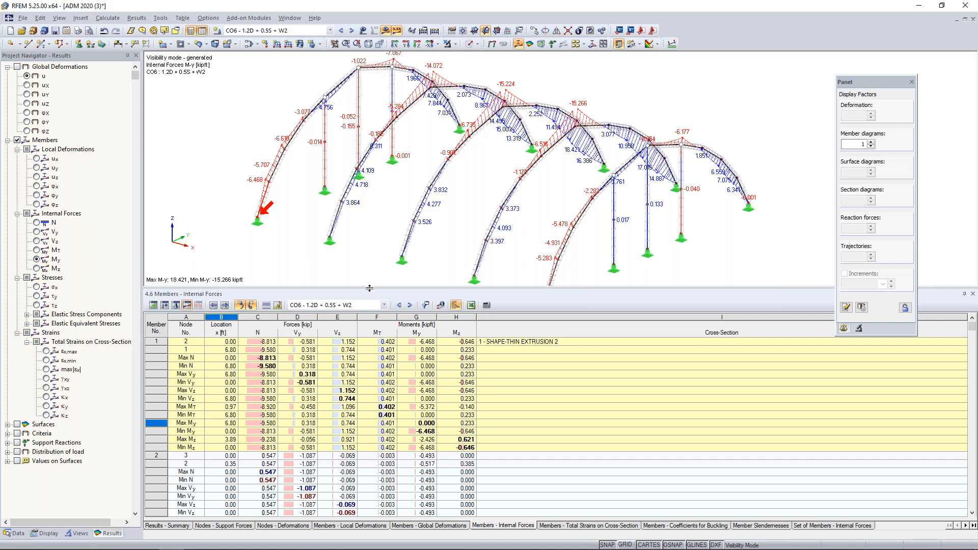
{"action": "left_click_drag", "start_coordinate": [382, 373], "coordinate": [383, 376]}
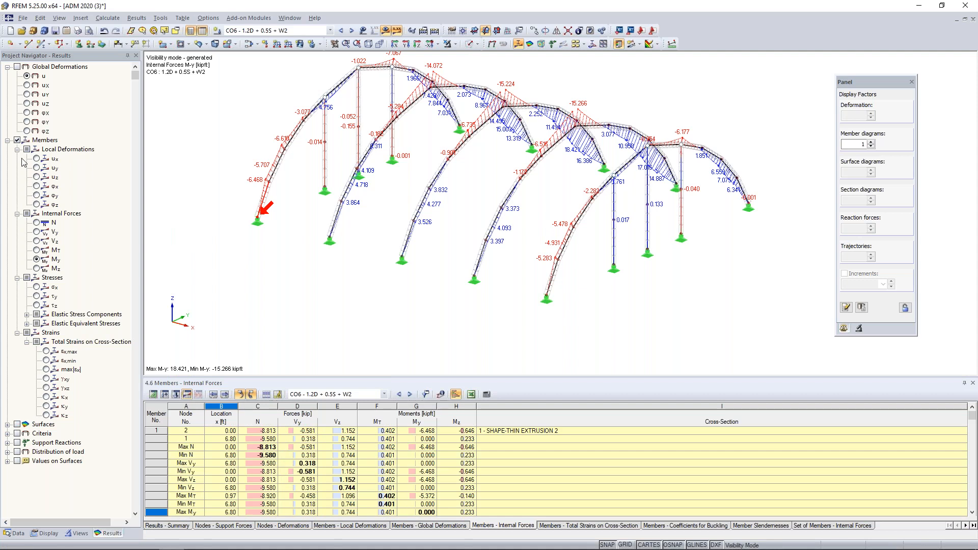
- Turn off the member results, expand the surface result categories and end the visibility mode to restore the full structure
{"action": "left_click", "coordinate": [17, 141]}
{"action": "left_click", "coordinate": [7, 141]}
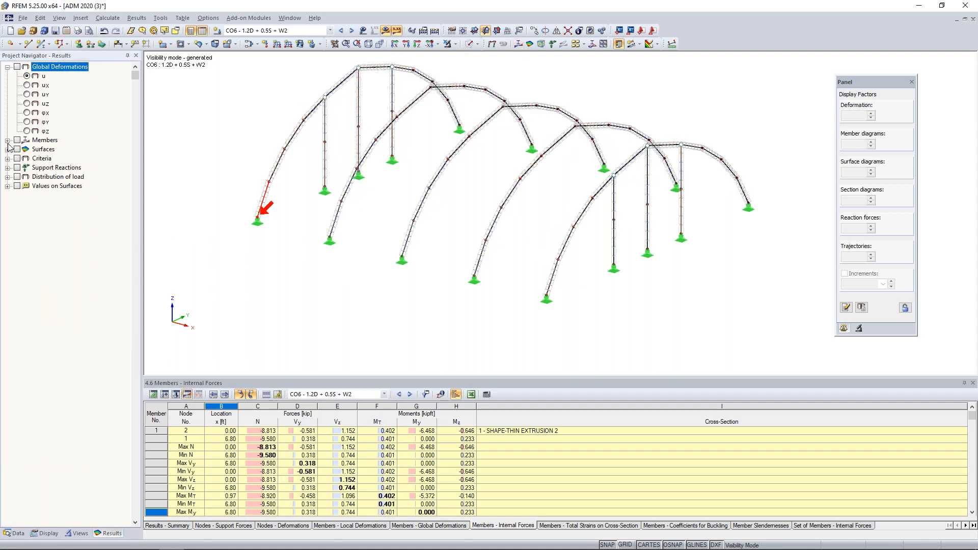
{"action": "left_click", "coordinate": [7, 149]}
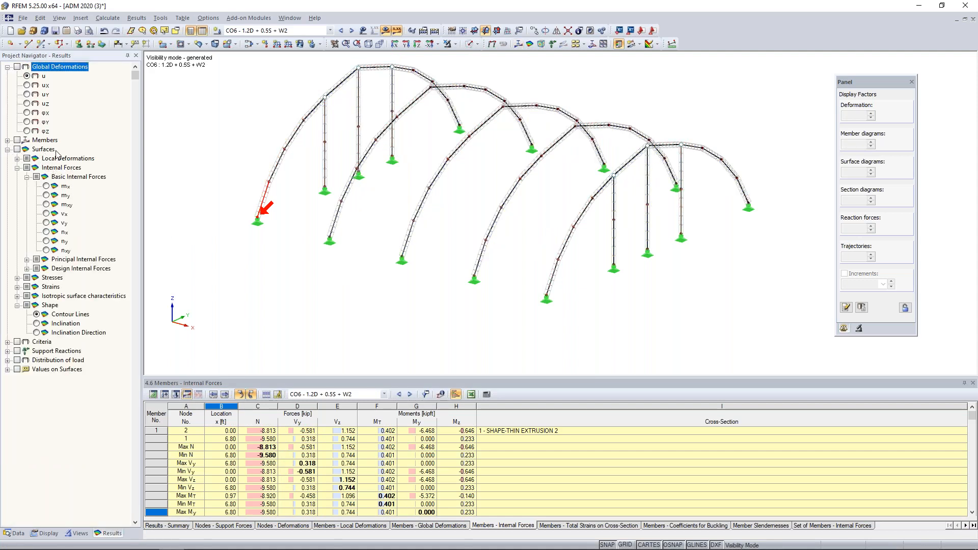
{"action": "left_click", "coordinate": [486, 30]}
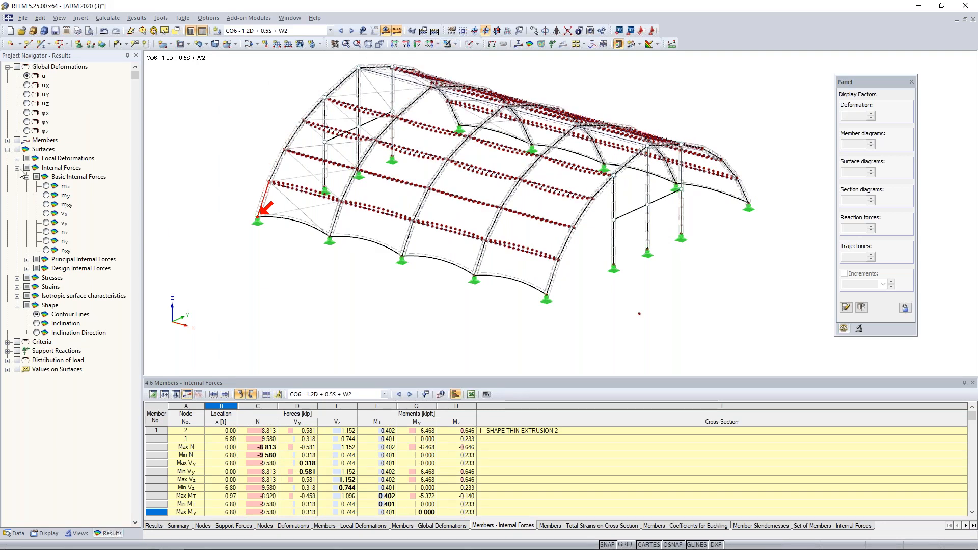
- Display the support reactions for CO6, list the nodal support forces in the results table and locate node 8 in the model
{"action": "left_click", "coordinate": [7, 149]}
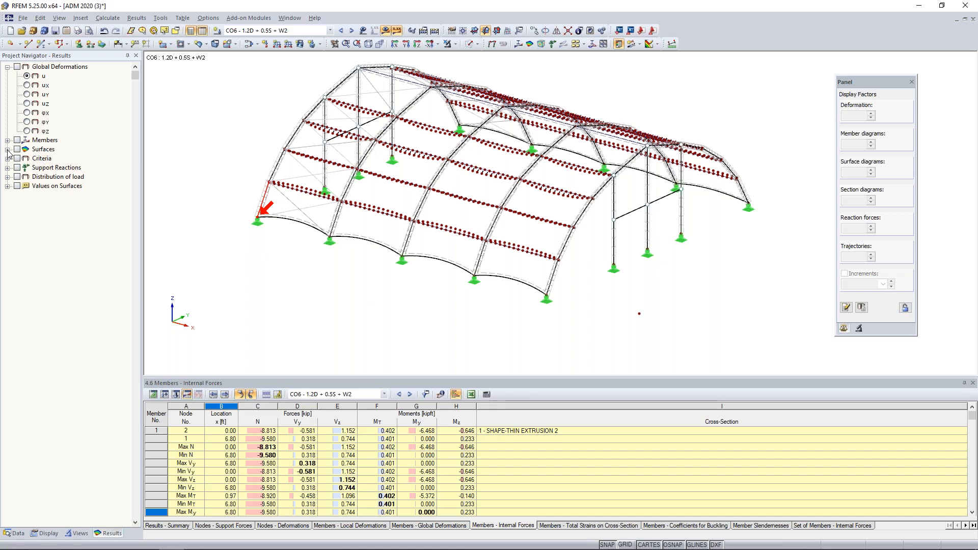
{"action": "left_click", "coordinate": [16, 168]}
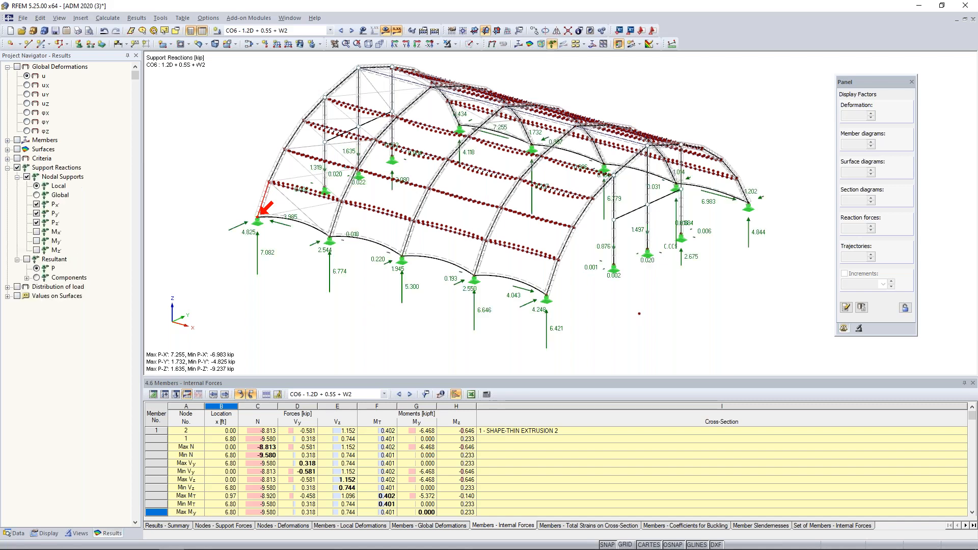
{"action": "middle_click_drag", "start_coordinate": [657, 330], "coordinate": [538, 290], "text": "ctrl"}
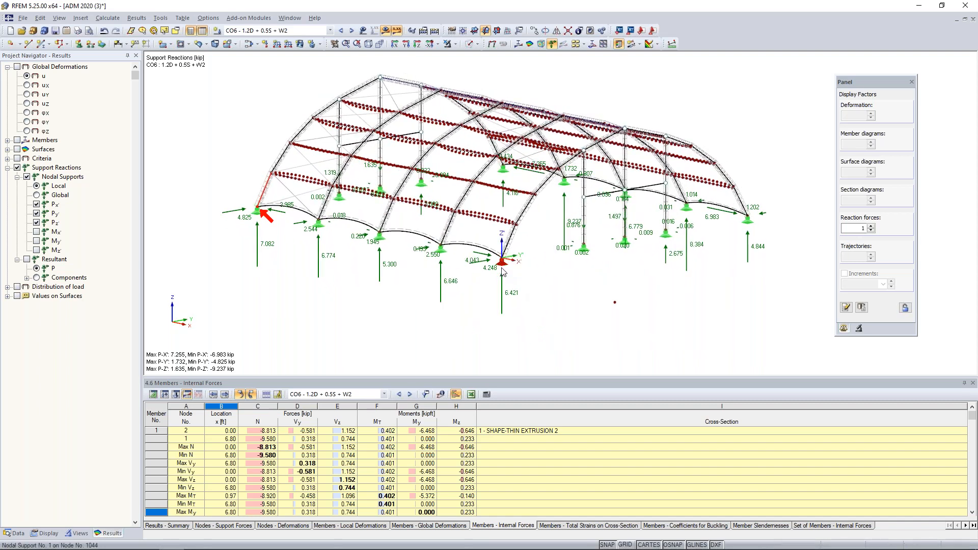
{"action": "left_click", "coordinate": [225, 526]}
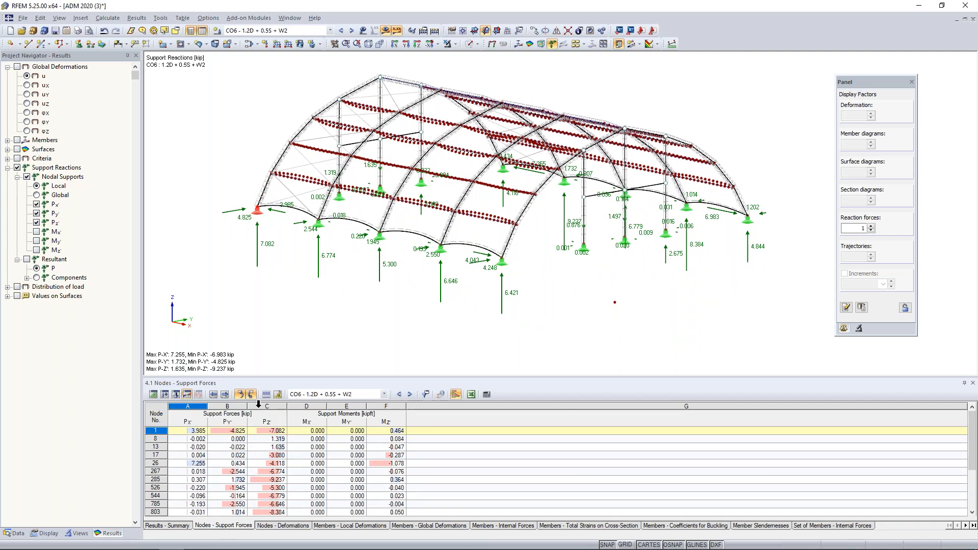
{"action": "left_click", "coordinate": [227, 439]}
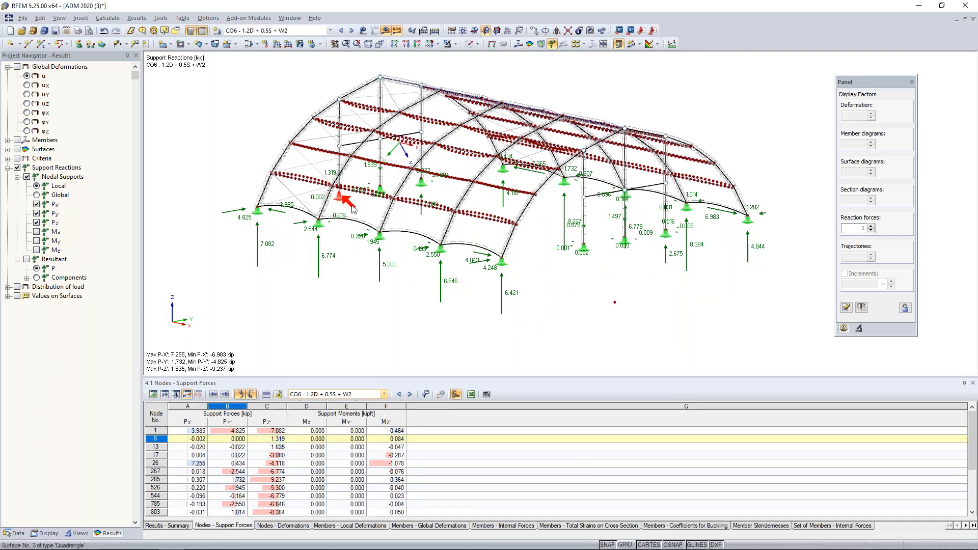
- Turn off the support reactions and display the arch structure as a solid rendered model
{"action": "left_click", "coordinate": [8, 169]}
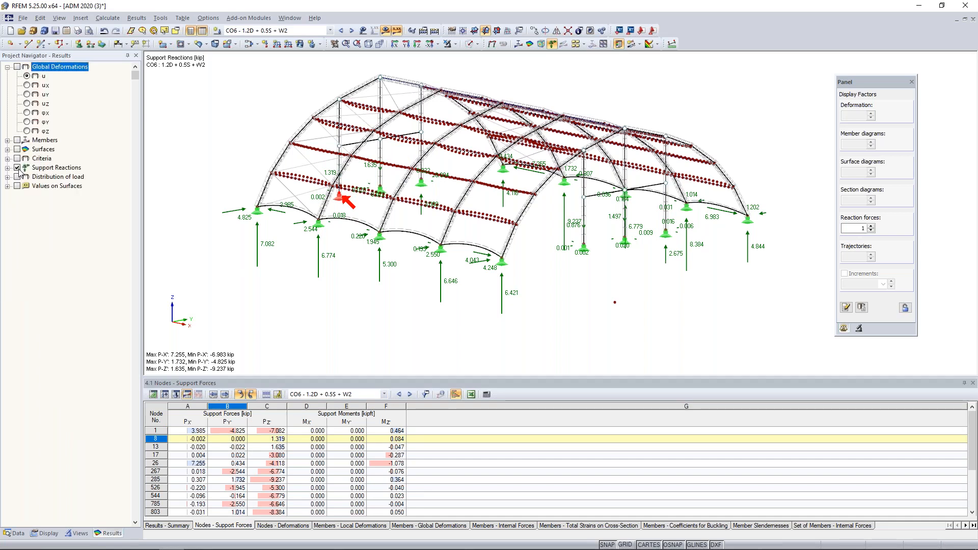
{"action": "left_click", "coordinate": [17, 167]}
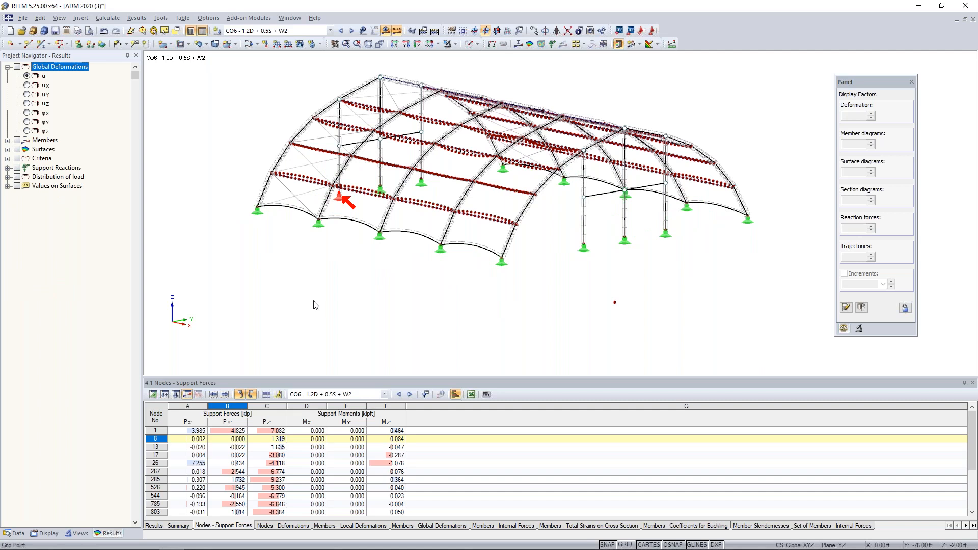
{"action": "middle_click_drag", "start_coordinate": [431, 285], "coordinate": [445, 324], "text": "ctrl"}
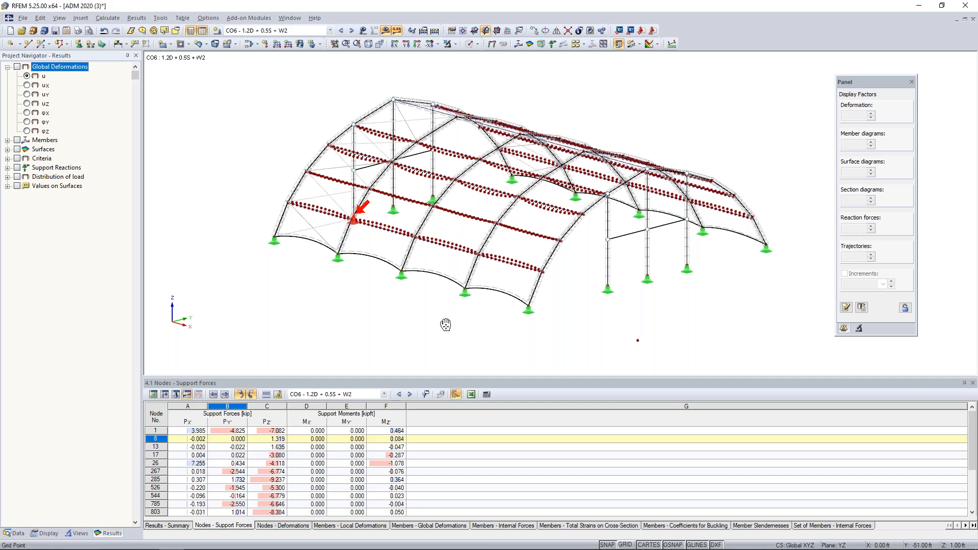
{"action": "left_click", "coordinate": [460, 46]}
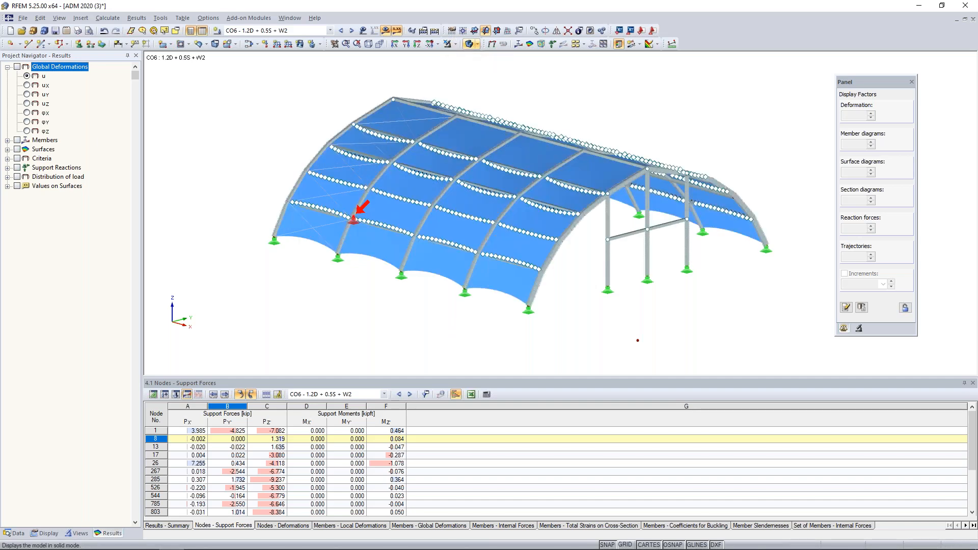
- Look up RF-ALUMINUM ADM among the favorite add-on modules in the project data and view its available options
{"action": "left_click", "coordinate": [15, 533]}
{"action": "scroll", "coordinate": [106, 318], "scroll_direction": "down", "scroll_amount": 6}
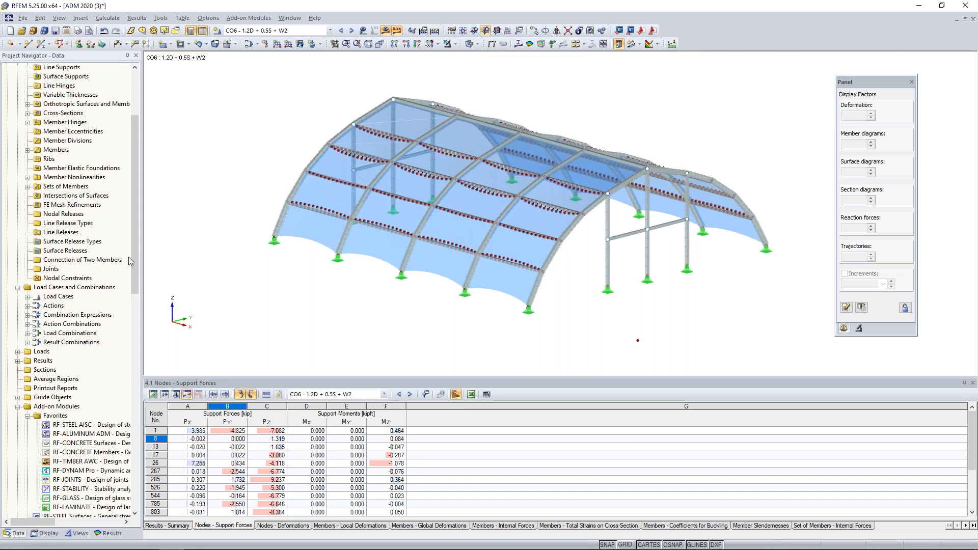
{"action": "left_click_drag", "start_coordinate": [134, 242], "coordinate": [143, 313]}
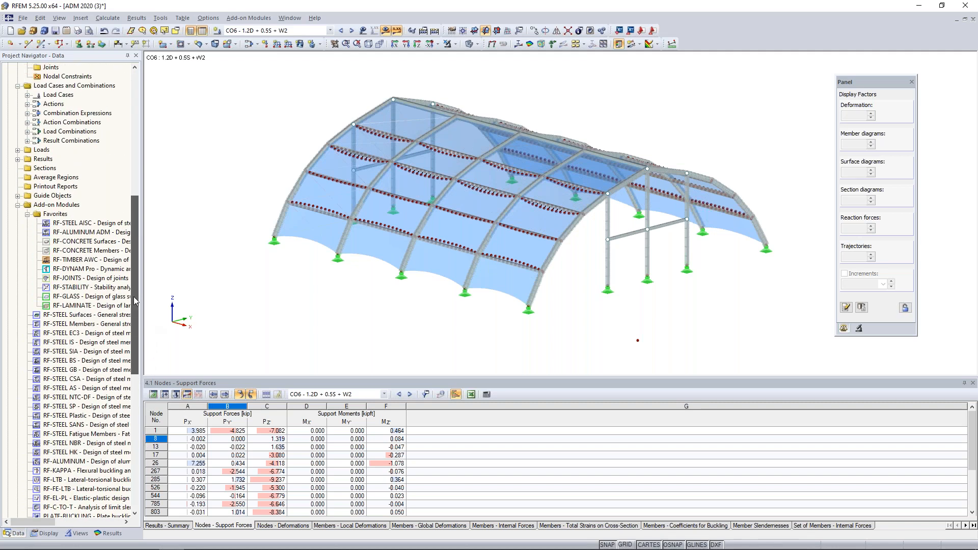
{"action": "right_click", "coordinate": [89, 236]}
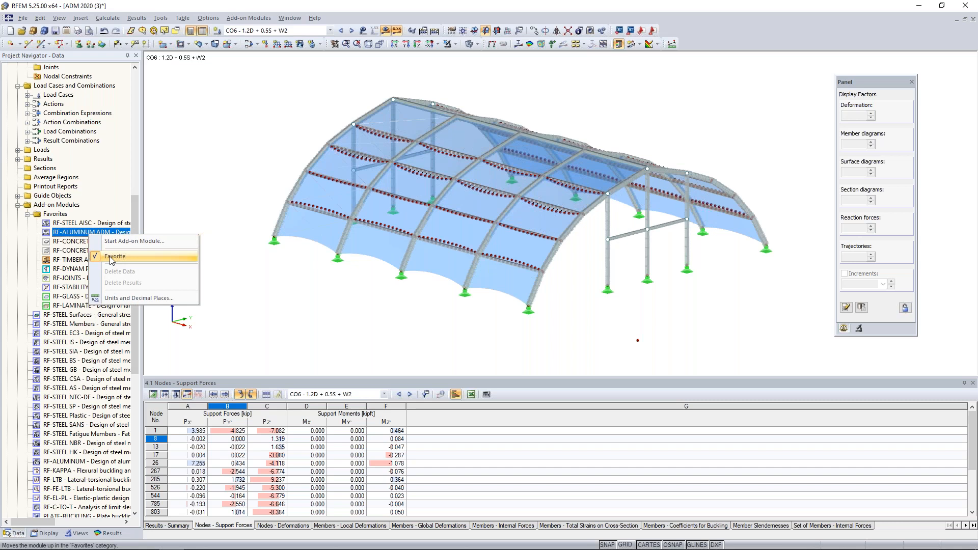
{"action": "left_click", "coordinate": [208, 197]}
- Start the RF-ALUMINUM ADM add-on module for aluminum member design and switch from SHAPE-THIN back to RFEM
{"action": "left_click", "coordinate": [255, 18]}
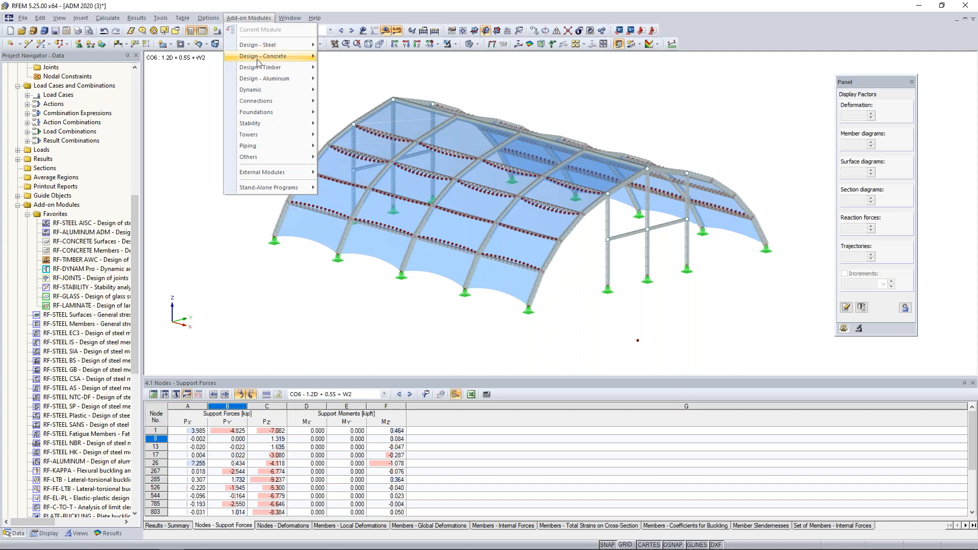
{"action": "mouse_move", "coordinate": [257, 91]}
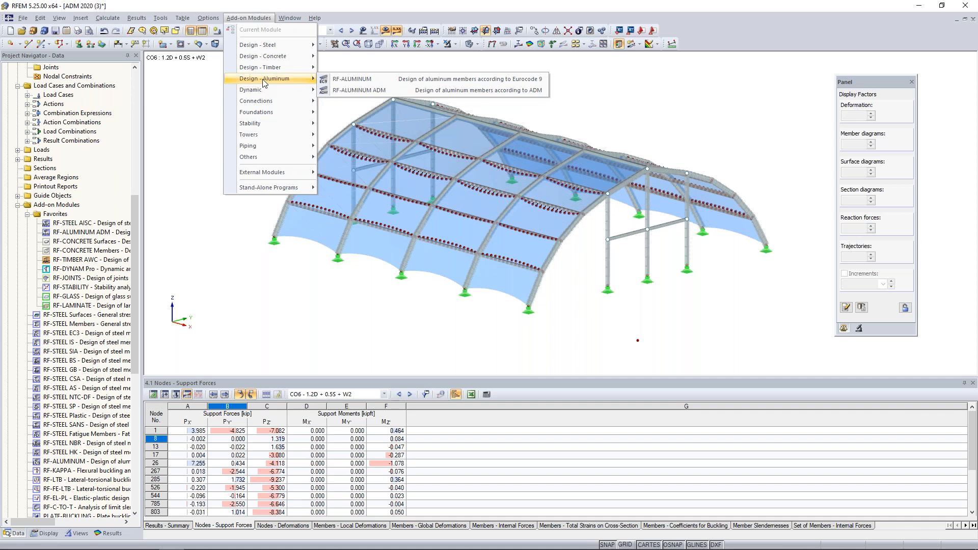
{"action": "left_click", "coordinate": [347, 91]}
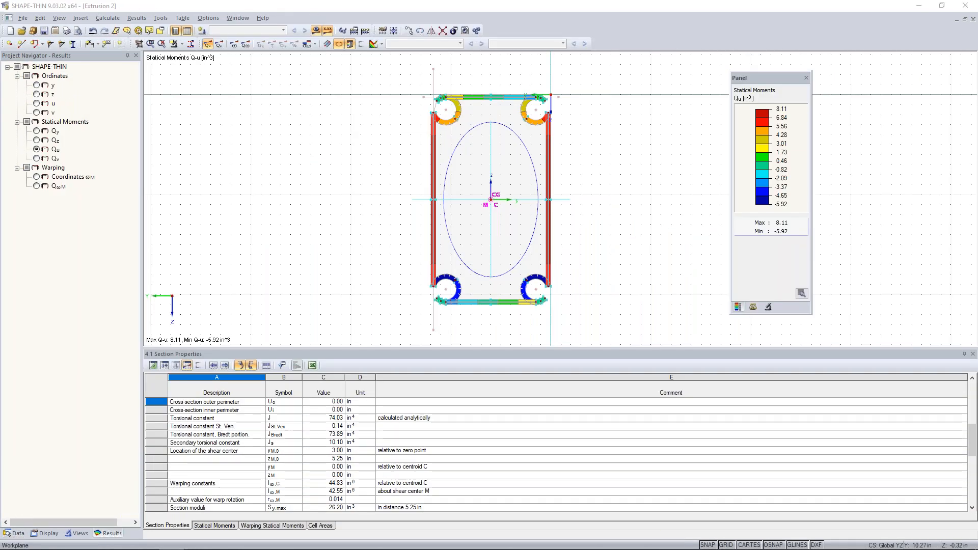
{"action": "key", "text": "super+Tab"}
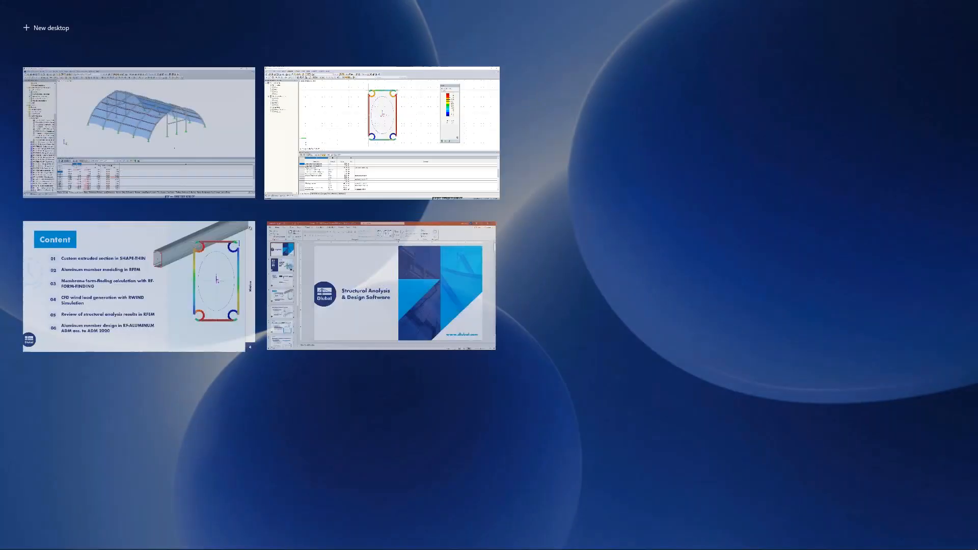
{"action": "left_click", "coordinate": [245, 108]}
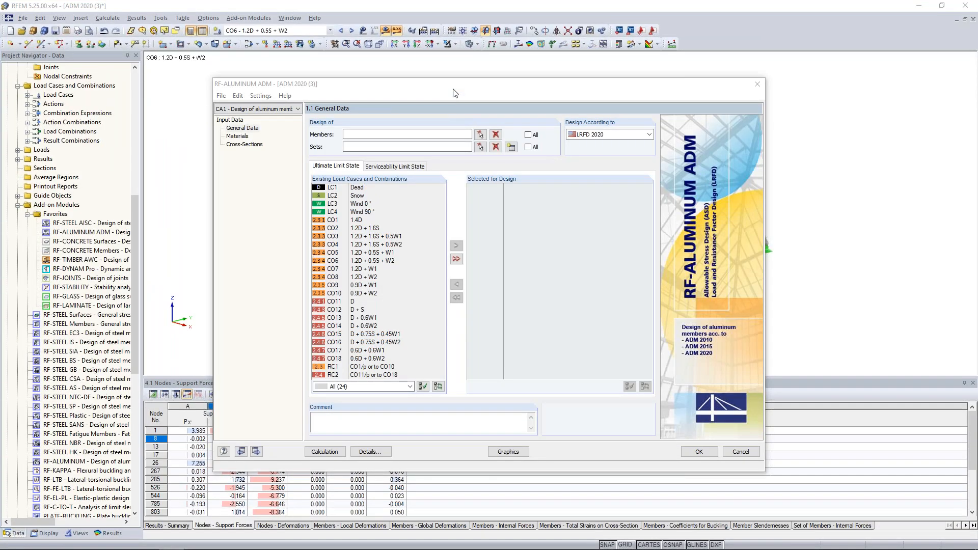
- Reposition the RF-ALUMINUM ADM window and choose LRFD 2020 as the design standard
{"action": "left_click_drag", "start_coordinate": [456, 89], "coordinate": [455, 74]}
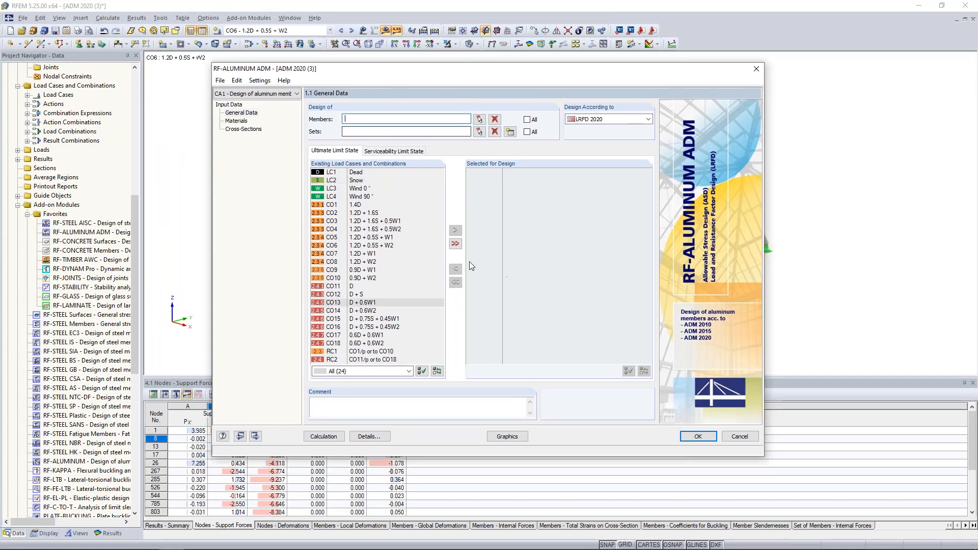
{"action": "left_click_drag", "start_coordinate": [497, 71], "coordinate": [462, 297]}
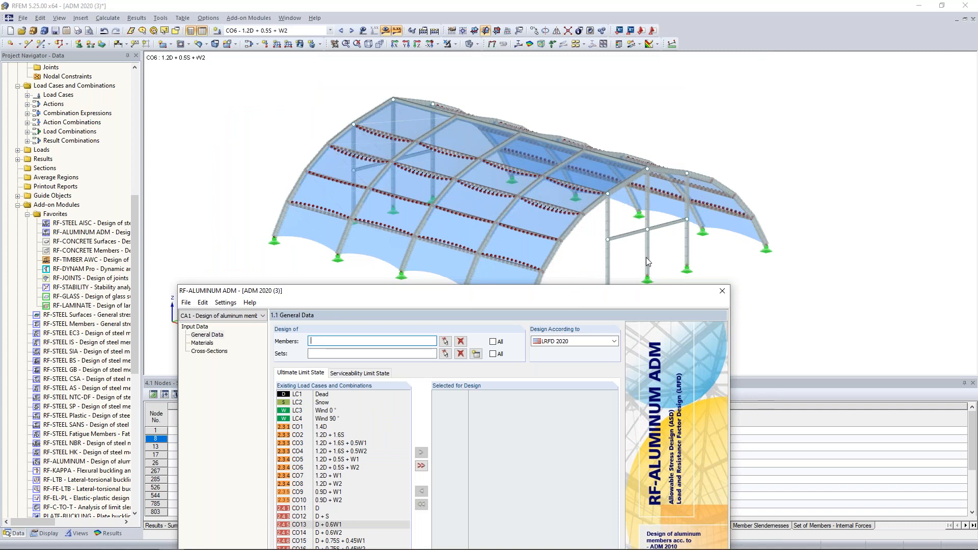
{"action": "left_click_drag", "start_coordinate": [547, 296], "coordinate": [589, 93]}
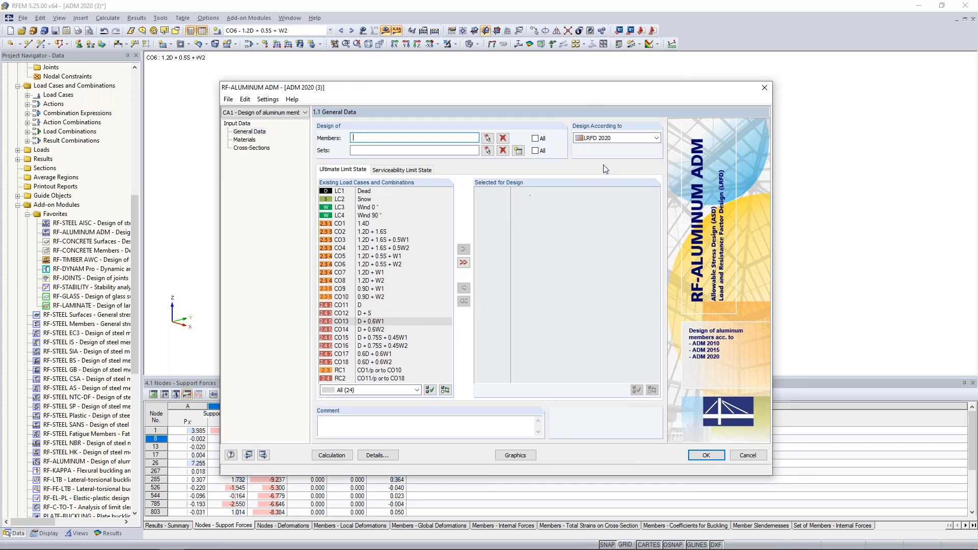
{"action": "left_click", "coordinate": [626, 139]}
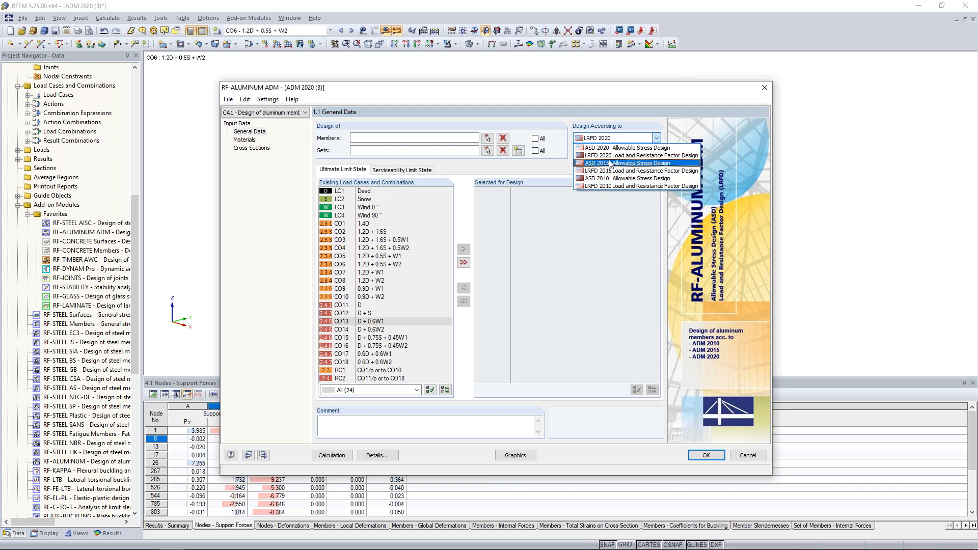
{"action": "left_click", "coordinate": [594, 155]}
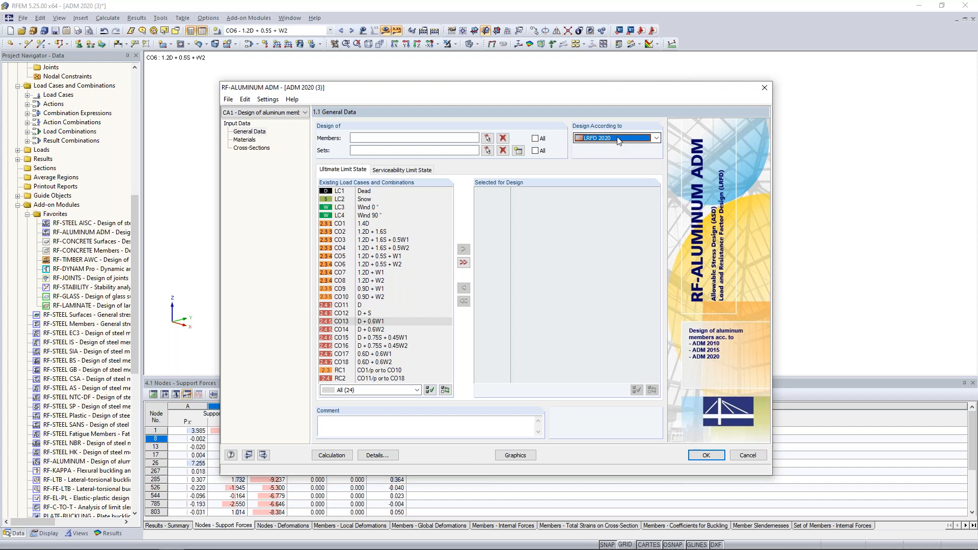
- Switch to the PowerPoint slide show and advance to the Aluminum Design Manual 2020 Updates slide
{"action": "key", "text": "super+Tab"}
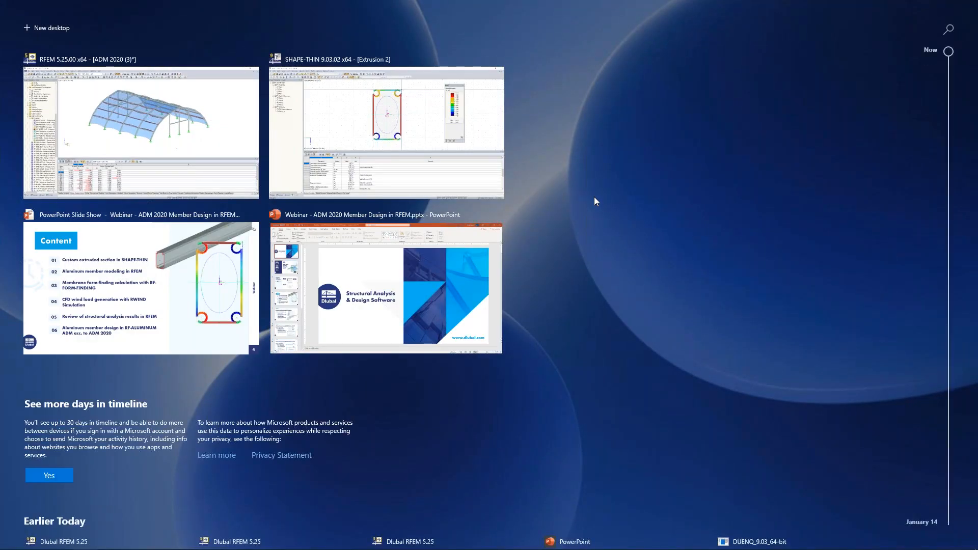
{"action": "left_click", "coordinate": [167, 290]}
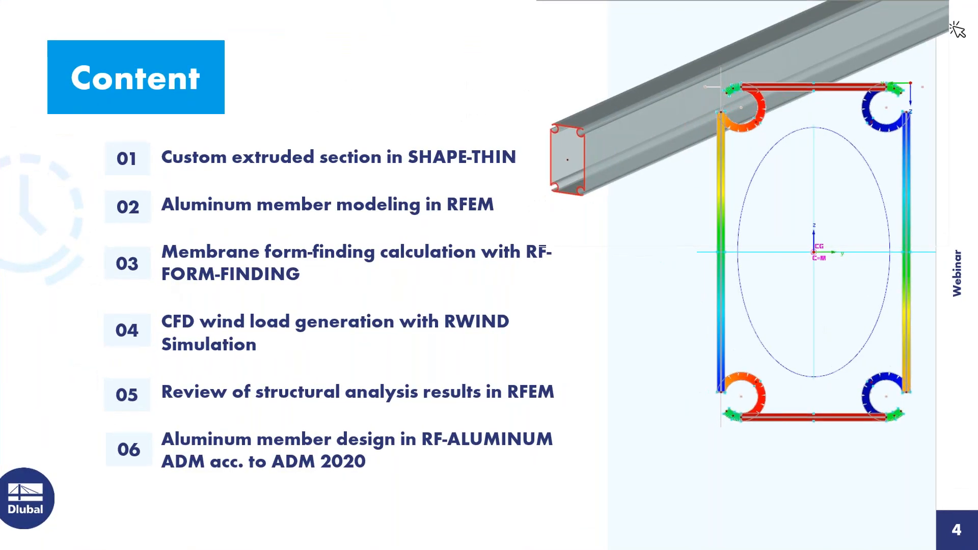
{"action": "key", "text": "Right"}
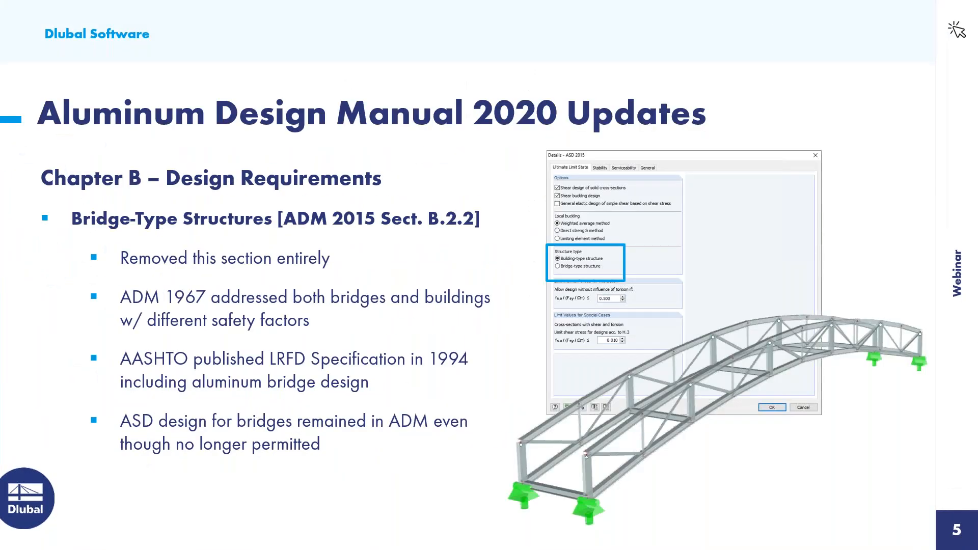
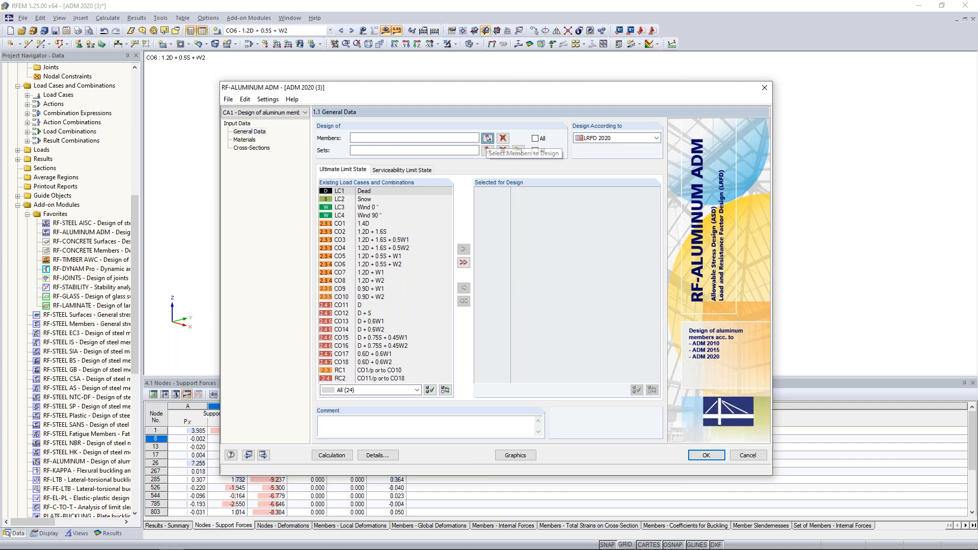
- While picking members for design, replace the sets-of-members visibility with members by type so that the membrane surfaces are hidden
{"action": "middle_click_drag", "start_coordinate": [611, 301], "coordinate": [406, 300], "text": "ctrl"}
{"action": "left_click", "coordinate": [80, 533]}
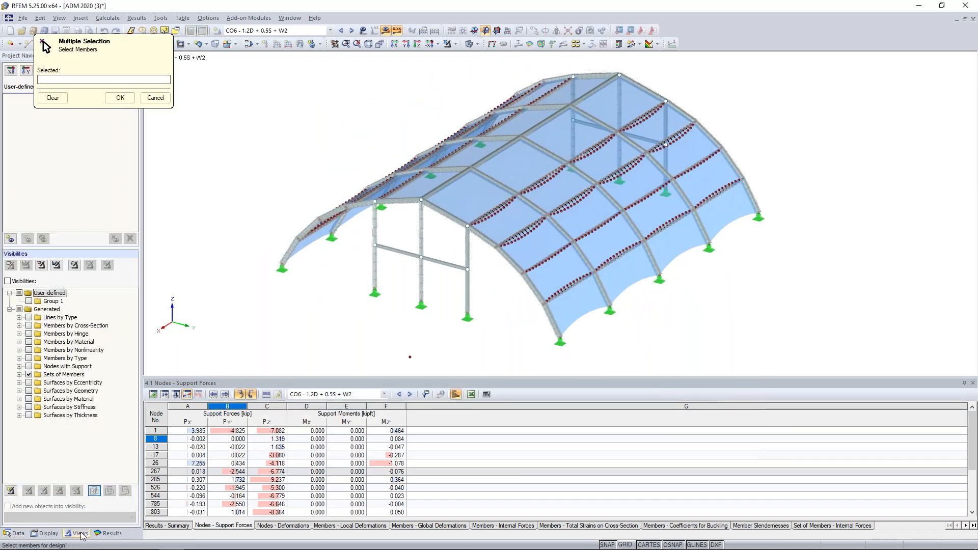
{"action": "left_click", "coordinate": [29, 375]}
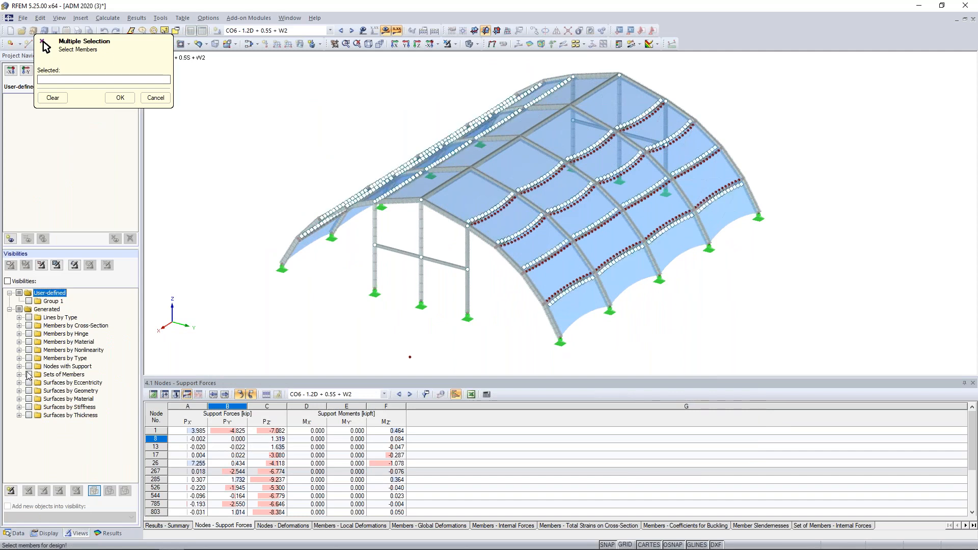
{"action": "left_click", "coordinate": [22, 358]}
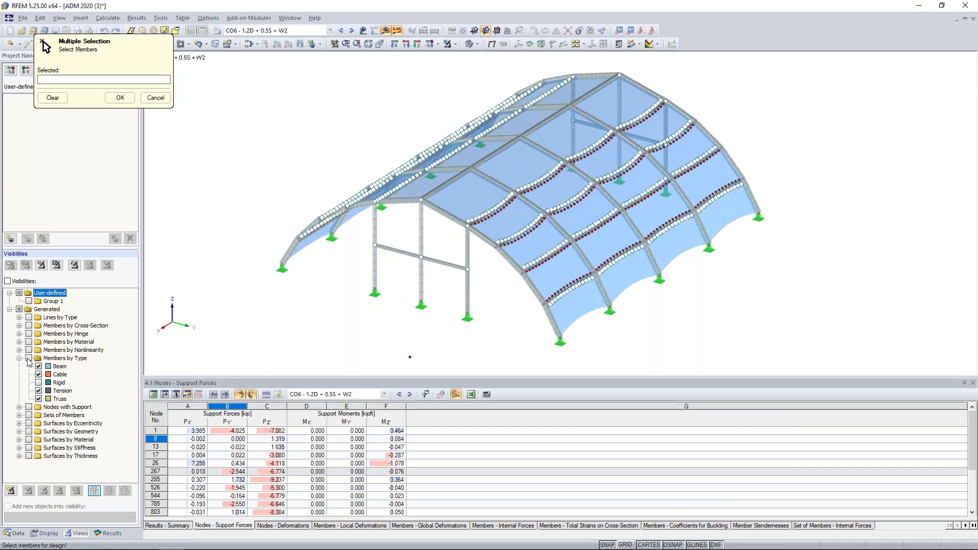
{"action": "left_click", "coordinate": [29, 358]}
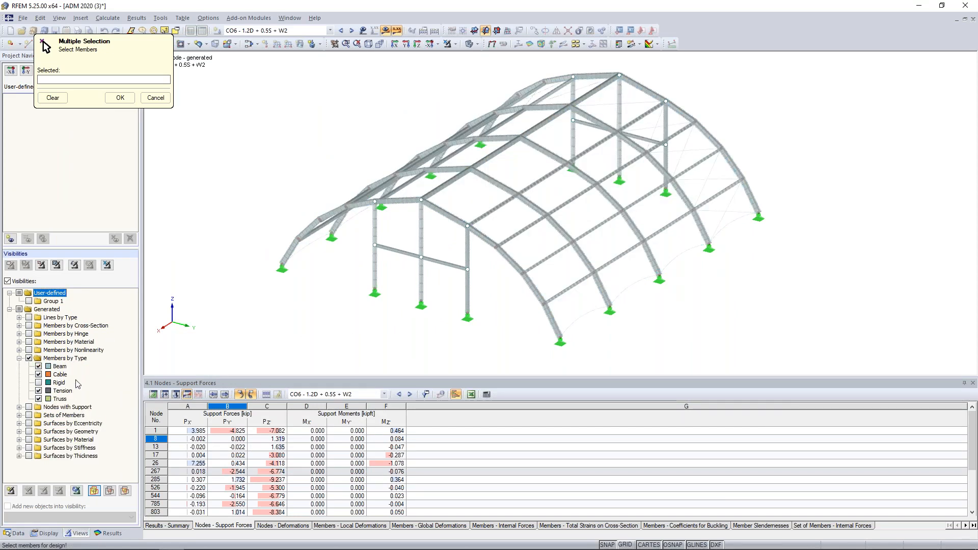
- Pick the five longitudinal beams in the front end bay (559, 560, 562, 564, 566) as the members to design
{"action": "scroll", "coordinate": [510, 316], "scroll_direction": "up", "scroll_amount": 5}
{"action": "middle_click_drag", "start_coordinate": [510, 314], "coordinate": [527, 332]}
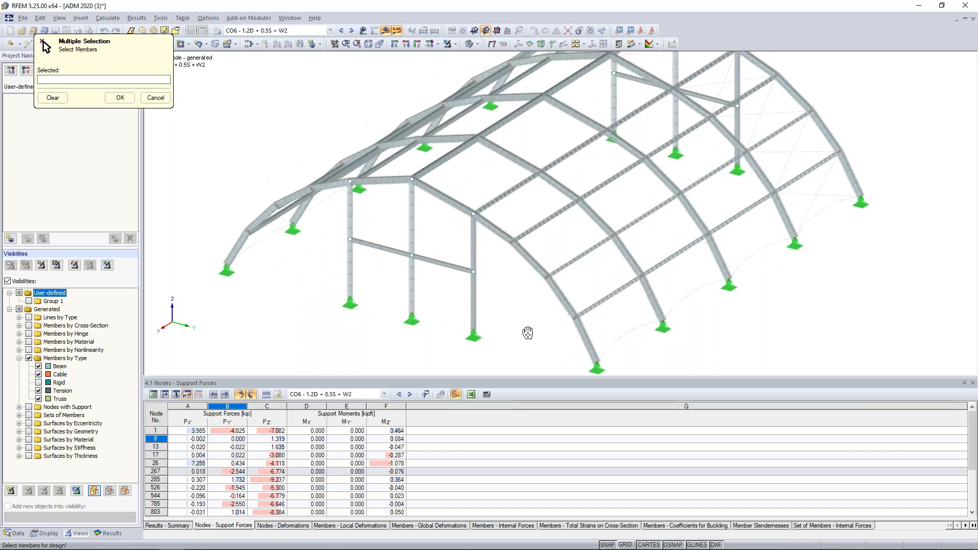
{"action": "left_click", "coordinate": [601, 302]}
{"action": "left_click", "coordinate": [569, 263]}
{"action": "left_click", "coordinate": [539, 231]}
{"action": "left_click", "coordinate": [507, 194]}
{"action": "left_click", "coordinate": [442, 160]}
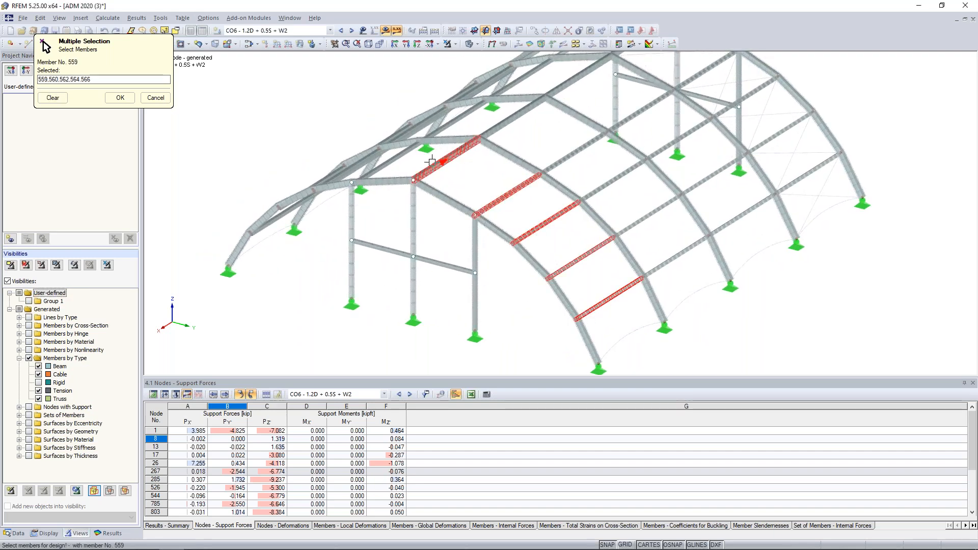
{"action": "left_click", "coordinate": [122, 94]}
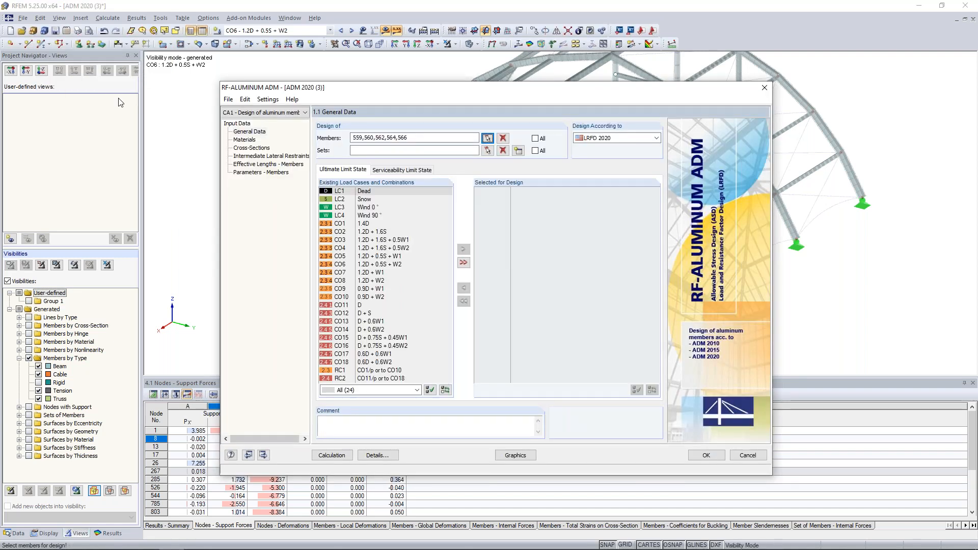
- Pick set of members 34, the front arch half from the ridge to the base, as the set to design
{"action": "left_click", "coordinate": [488, 151]}
{"action": "left_click", "coordinate": [462, 206]}
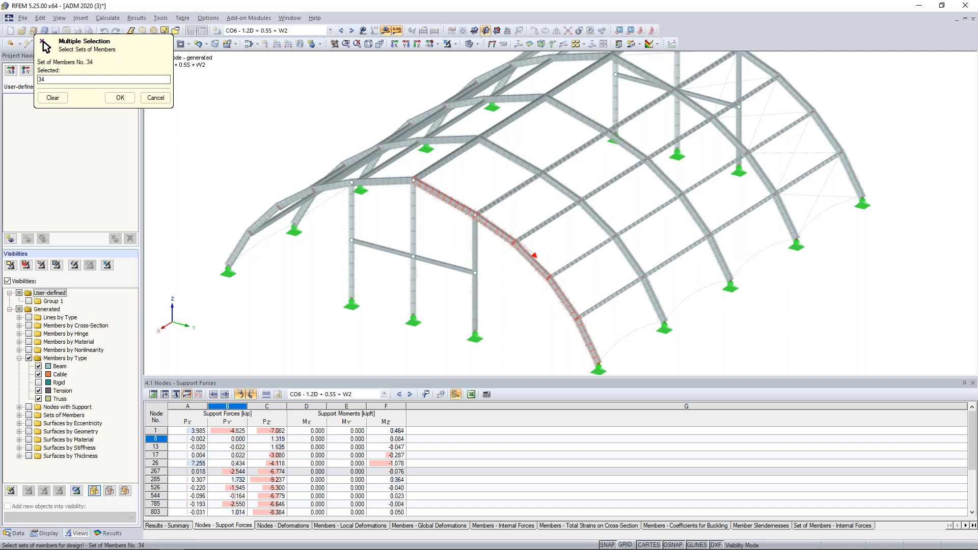
{"action": "left_click", "coordinate": [122, 97]}
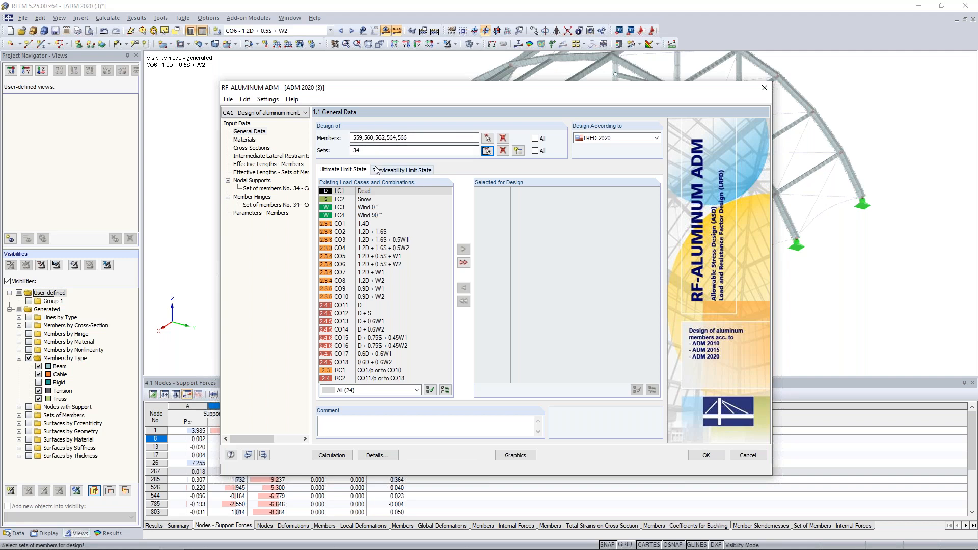
- Select load combinations CO1 to CO10 for the ultimate limit state design
{"action": "left_click", "coordinate": [375, 223]}
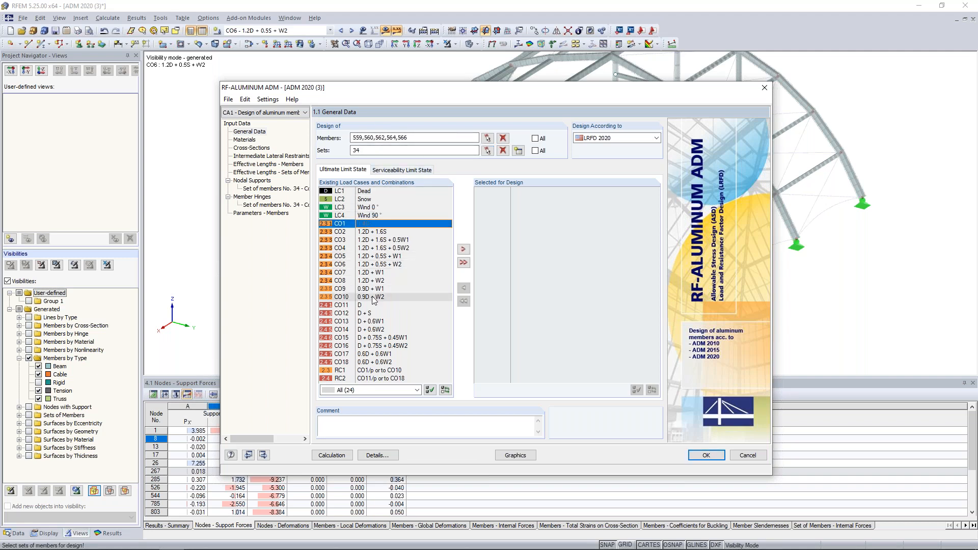
{"action": "left_click", "coordinate": [373, 299], "text": "shift"}
{"action": "left_click", "coordinate": [463, 249]}
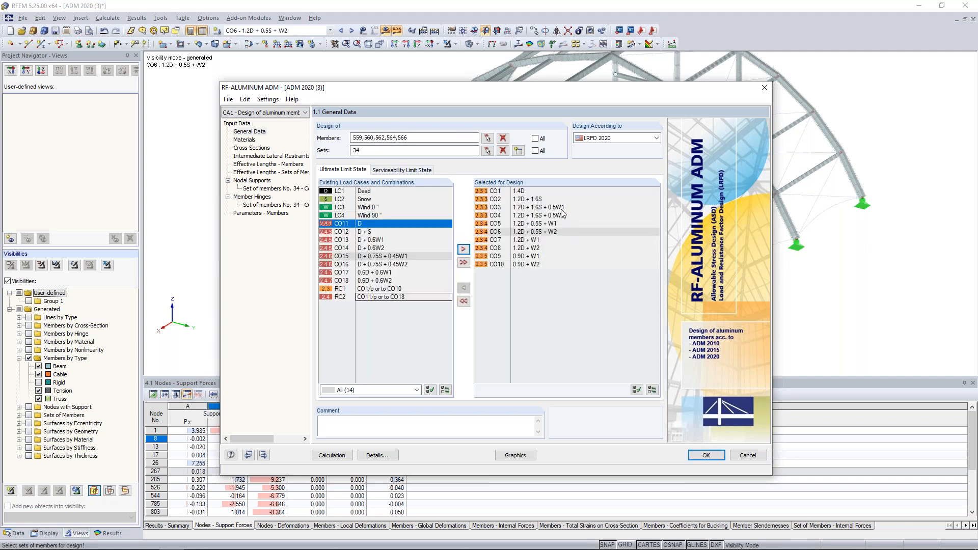
- Select load combinations CO11 to CO18 for the serviceability limit state design
{"action": "left_click", "coordinate": [380, 171]}
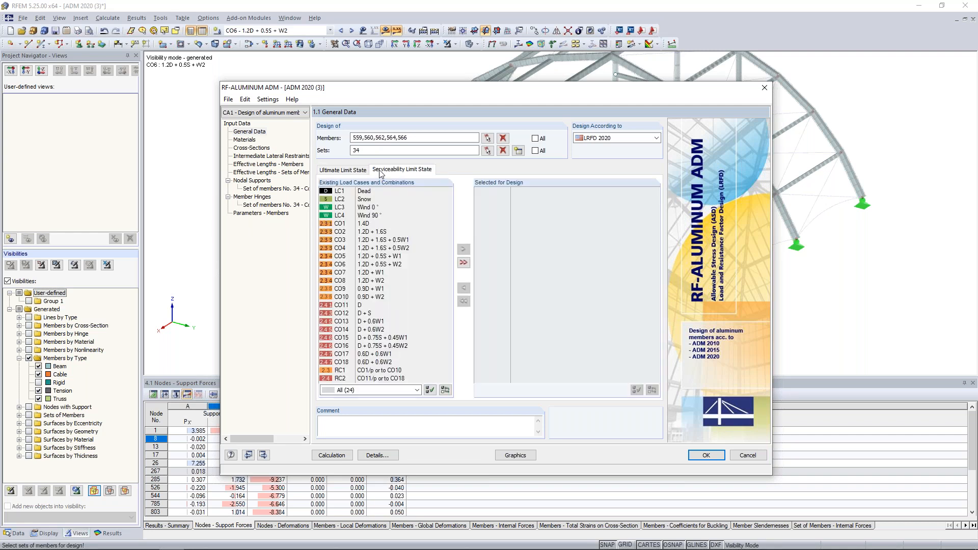
{"action": "left_click", "coordinate": [359, 305]}
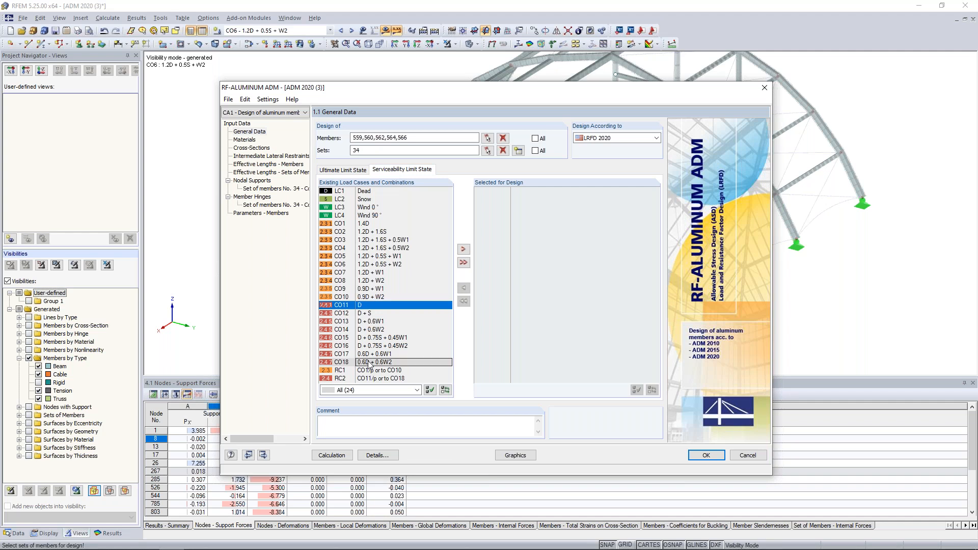
{"action": "left_click", "coordinate": [370, 362], "text": "shift"}
{"action": "left_click", "coordinate": [463, 249]}
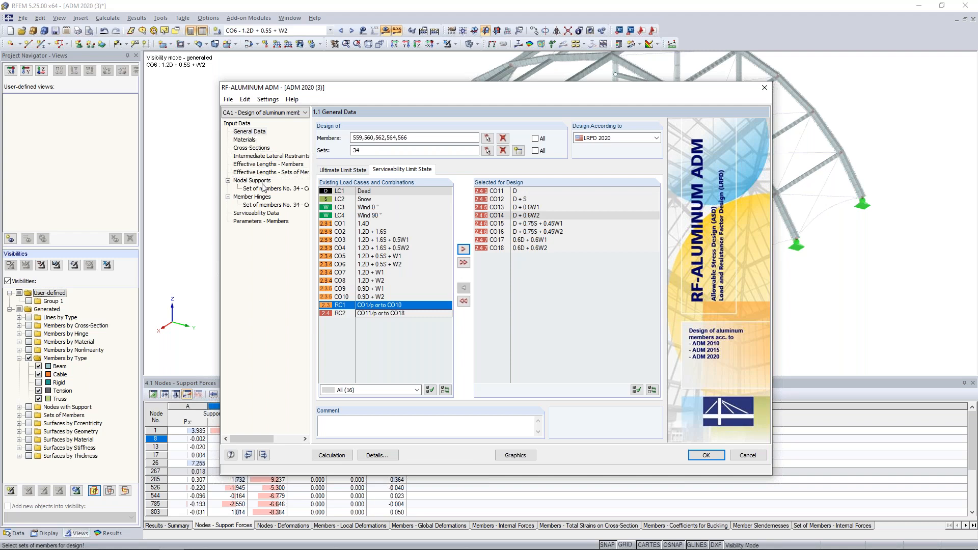
- Review the design materials, the SHAPE-THIN EXTRUSION 2 and RT 6 x 6 x .375 cross-sections, and the intermediate lateral restraints
{"action": "left_click", "coordinate": [246, 140]}
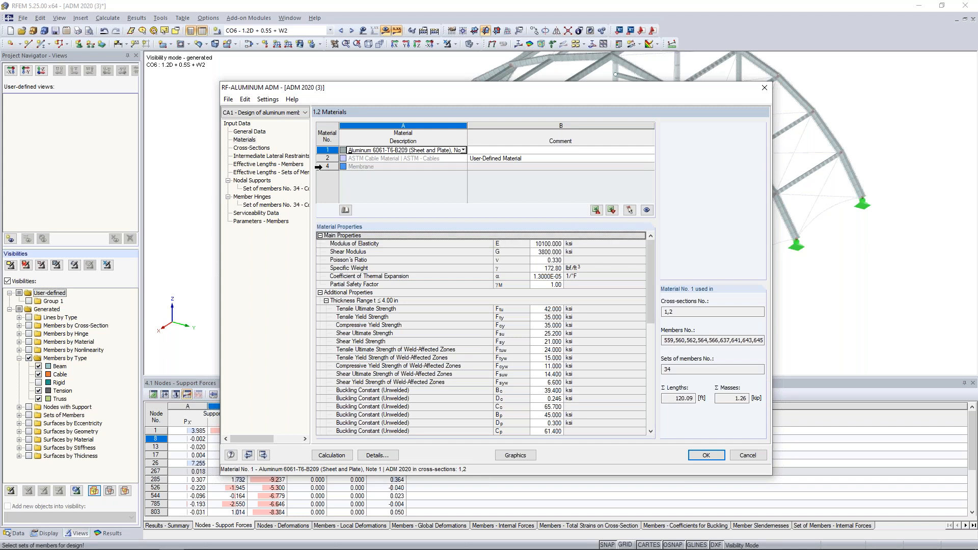
{"action": "left_click", "coordinate": [253, 148]}
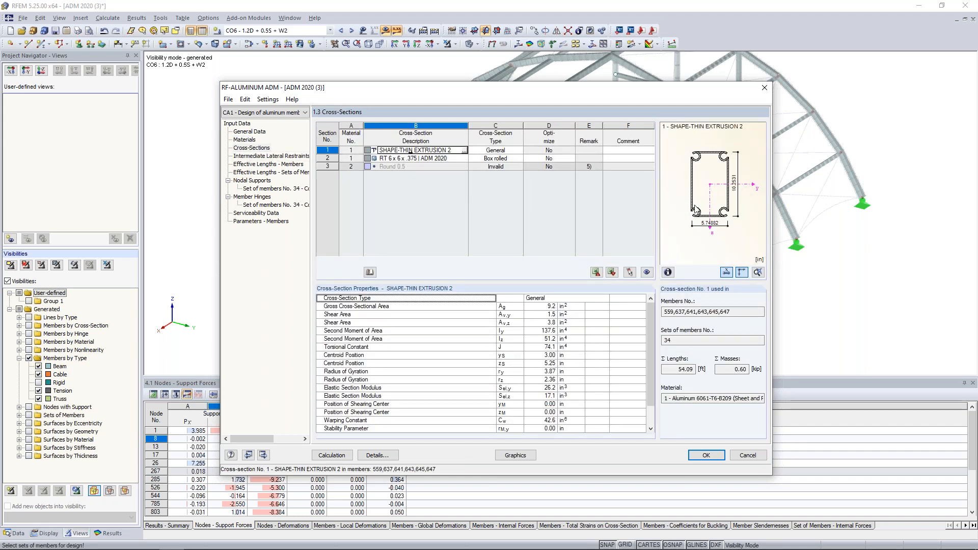
{"action": "left_click", "coordinate": [423, 159]}
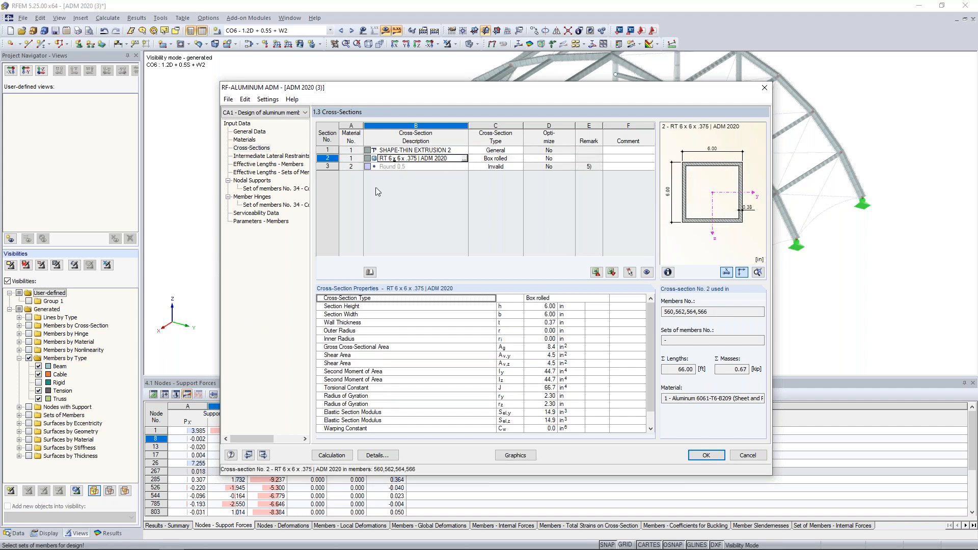
{"action": "left_click", "coordinate": [282, 156]}
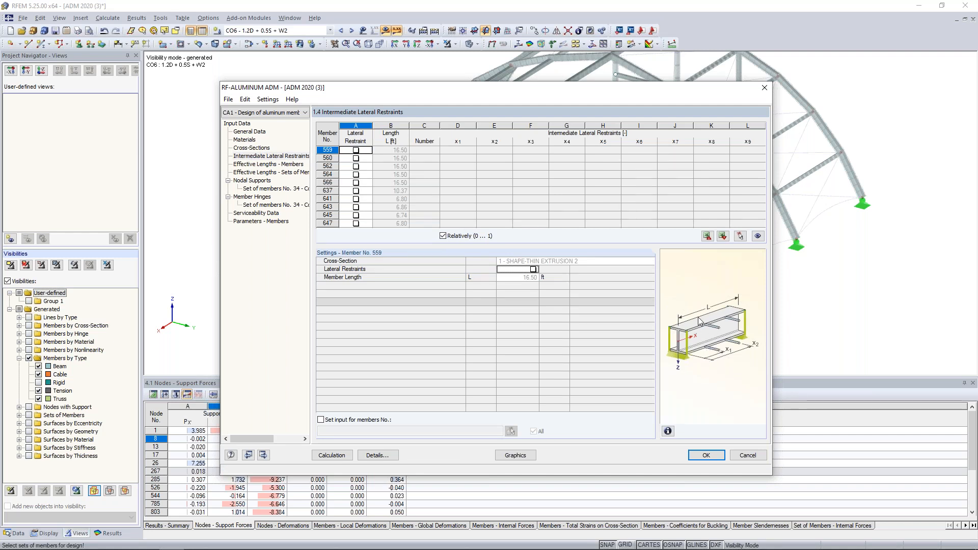
- Review the members' effective lengths and the Me calculation options for member 559, keeping Eigenvalue and checking the member in the model
{"action": "left_click", "coordinate": [270, 164]}
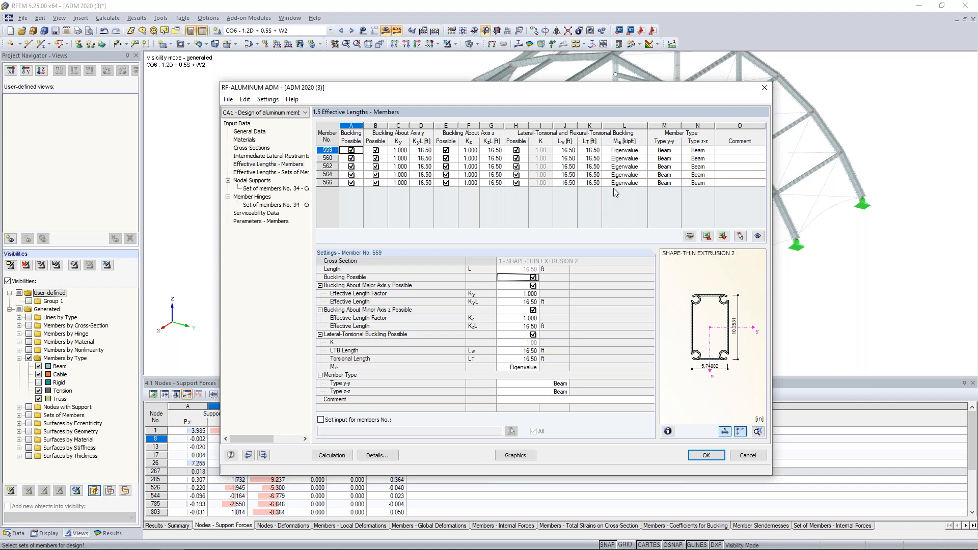
{"action": "left_click", "coordinate": [629, 151]}
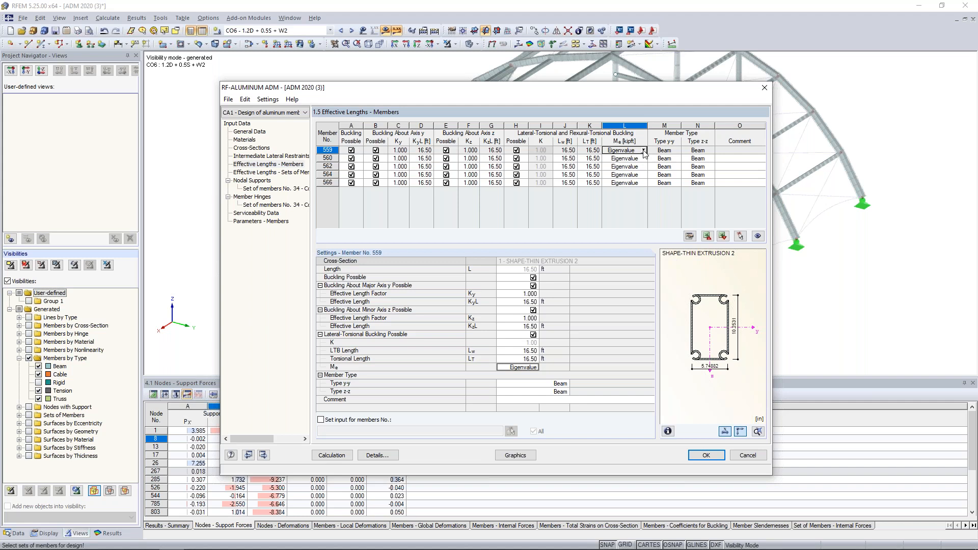
{"action": "left_click", "coordinate": [643, 151]}
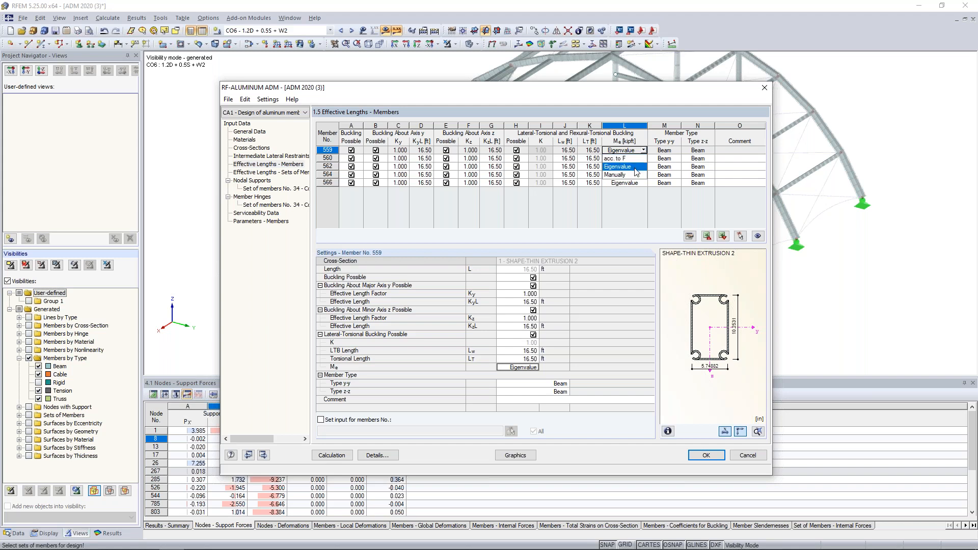
{"action": "left_click", "coordinate": [635, 169]}
{"action": "left_click_drag", "start_coordinate": [635, 91], "coordinate": [599, 297]}
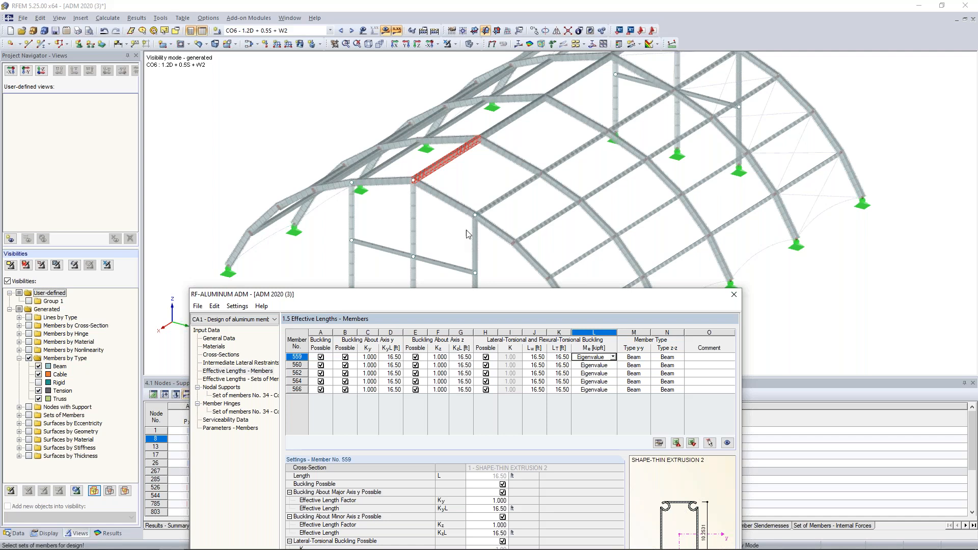
{"action": "left_click_drag", "start_coordinate": [524, 297], "coordinate": [528, 140]}
{"action": "left_click", "coordinate": [618, 200]}
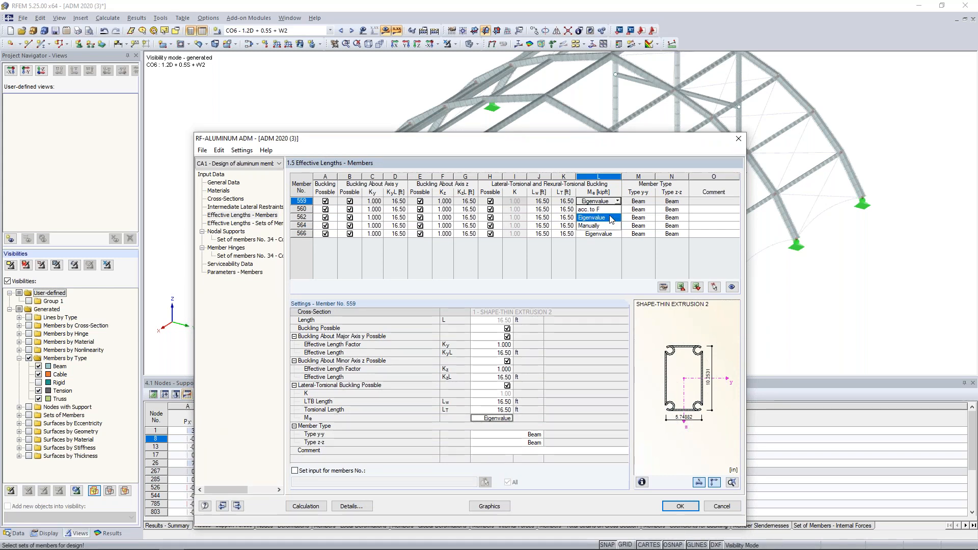
{"action": "left_click", "coordinate": [611, 218]}
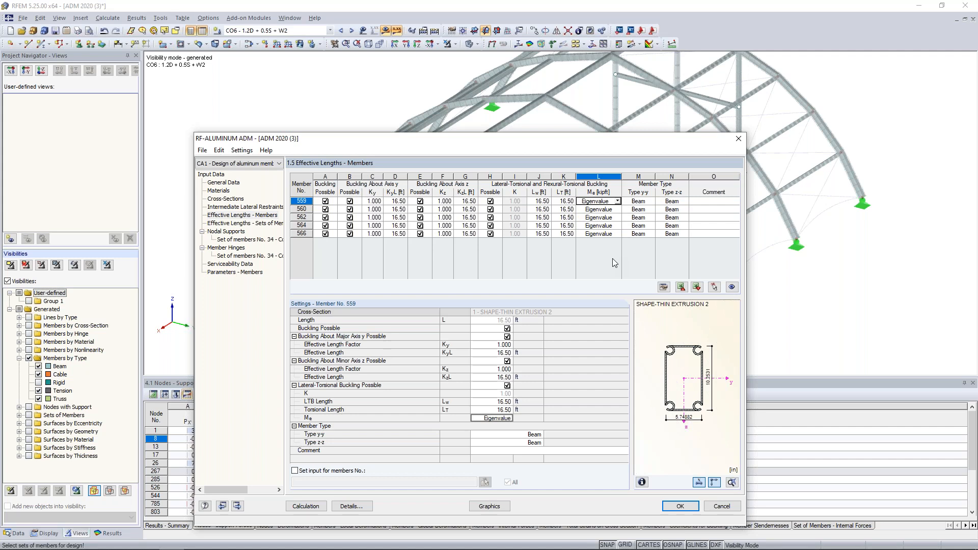
- Look at the effective lengths for set of members 34, open its nodal supports and isolate the set in the preview
{"action": "left_click", "coordinate": [245, 223]}
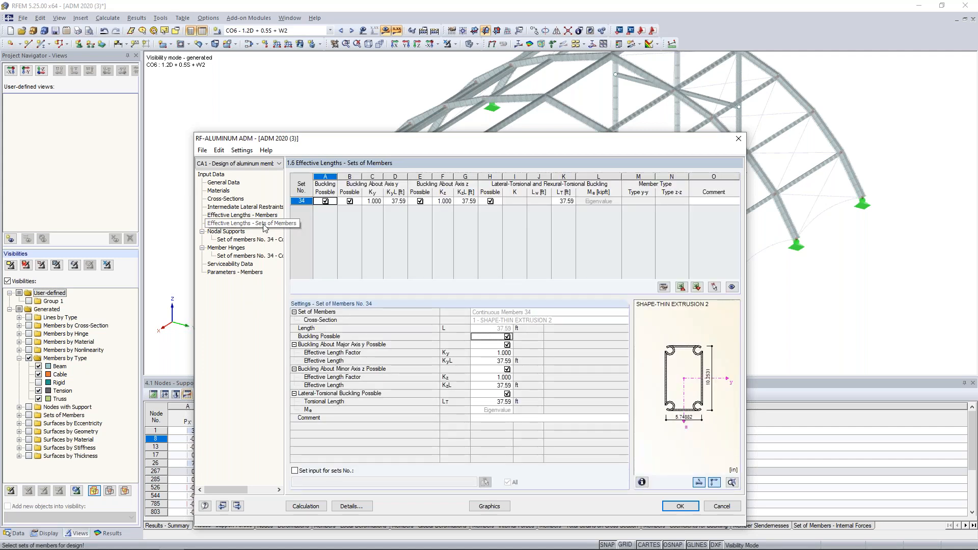
{"action": "left_click_drag", "start_coordinate": [522, 143], "coordinate": [560, 153]}
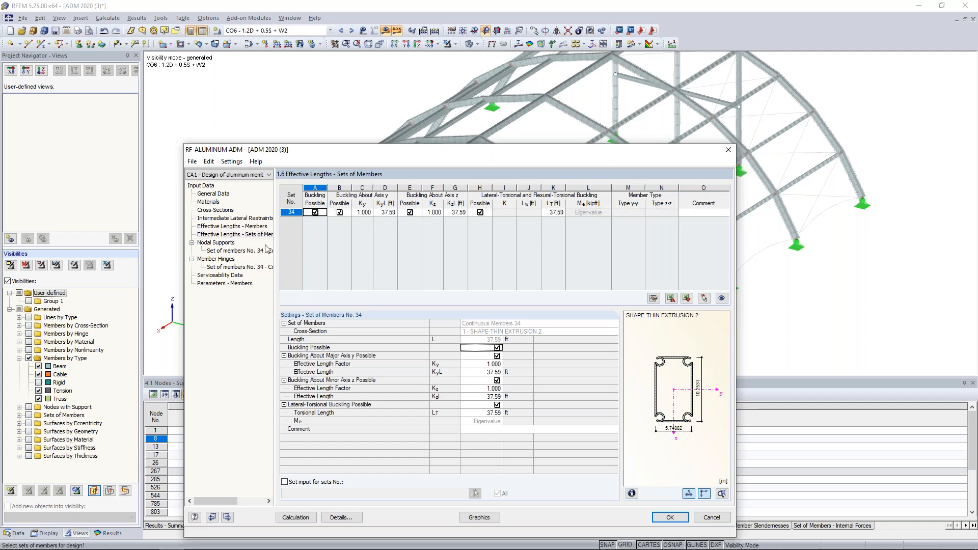
{"action": "left_click", "coordinate": [228, 251]}
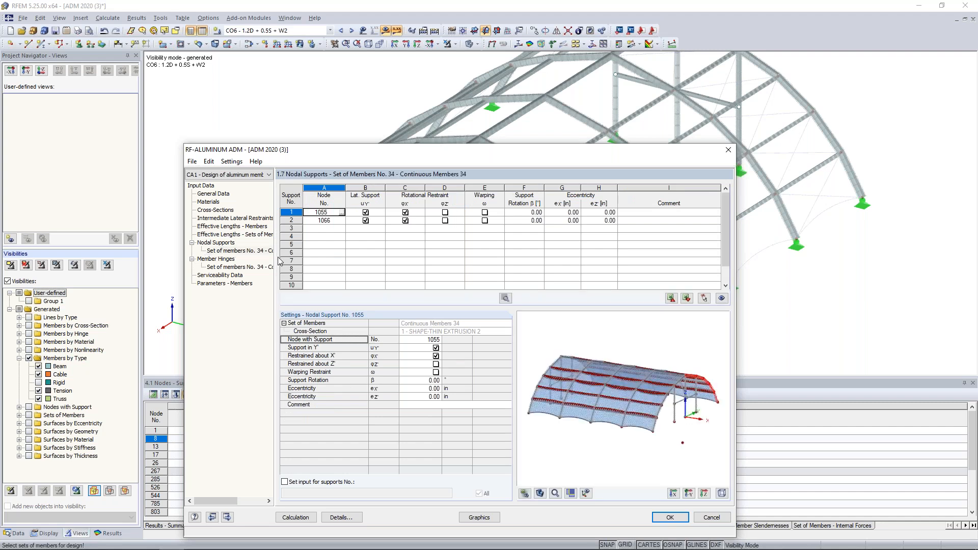
{"action": "left_click_drag", "start_coordinate": [412, 149], "coordinate": [426, 78]}
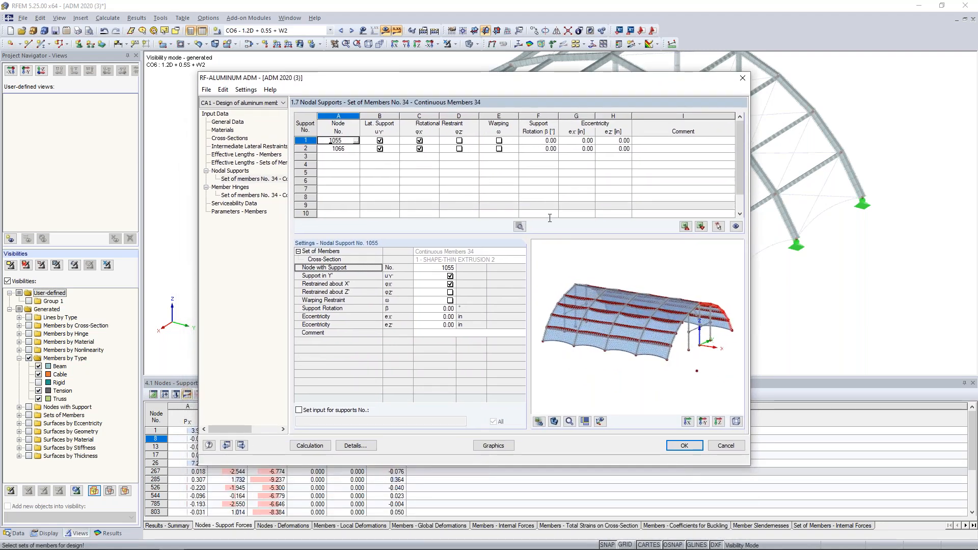
{"action": "middle_click_drag", "start_coordinate": [727, 295], "coordinate": [603, 314], "text": "ctrl"}
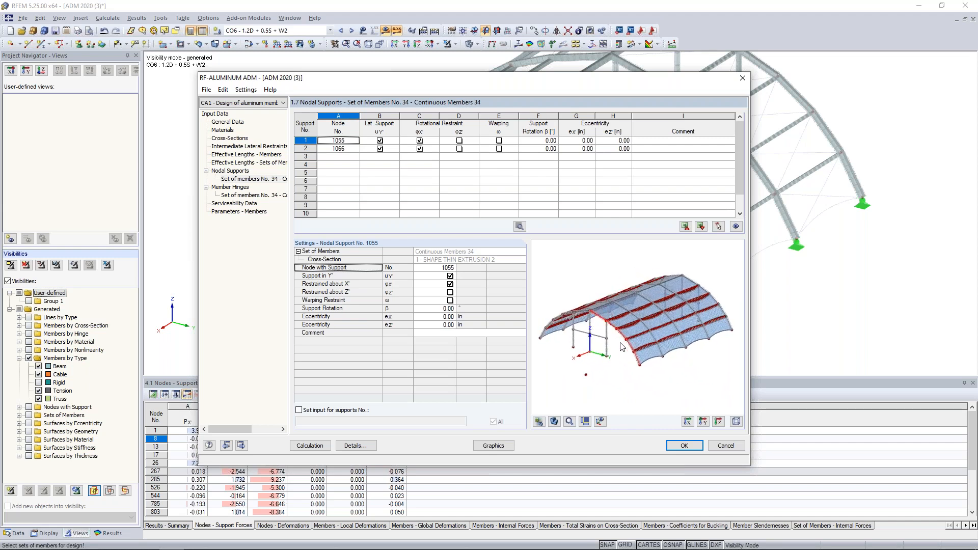
{"action": "scroll", "coordinate": [622, 346], "scroll_direction": "up", "scroll_amount": 4}
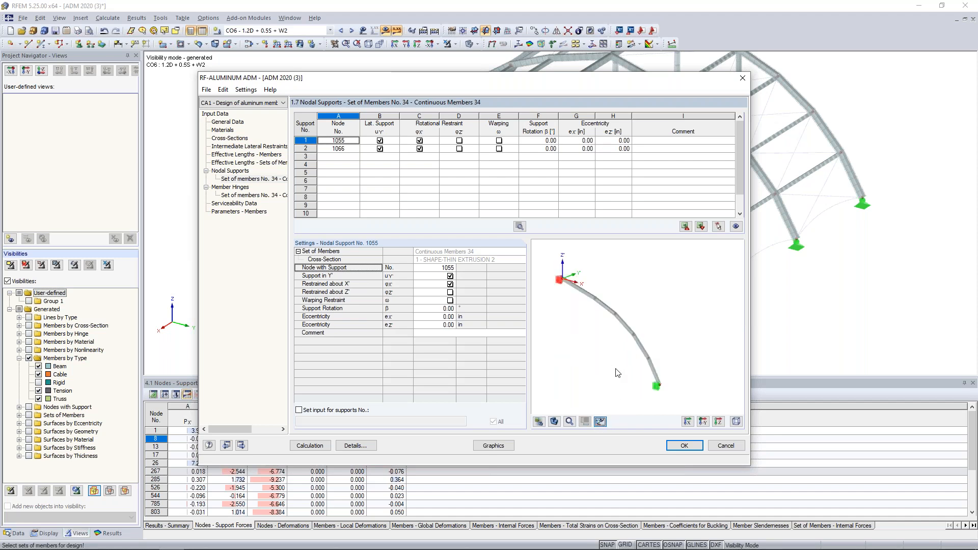
- At the arch's base node 1066, release the rotational restraint about X' and restrain rotation about Z'
{"action": "middle_click_drag", "start_coordinate": [629, 375], "coordinate": [641, 376]}
{"action": "scroll", "coordinate": [577, 297], "scroll_direction": "up", "scroll_amount": 1}
{"action": "middle_click_drag", "start_coordinate": [590, 309], "coordinate": [592, 292]}
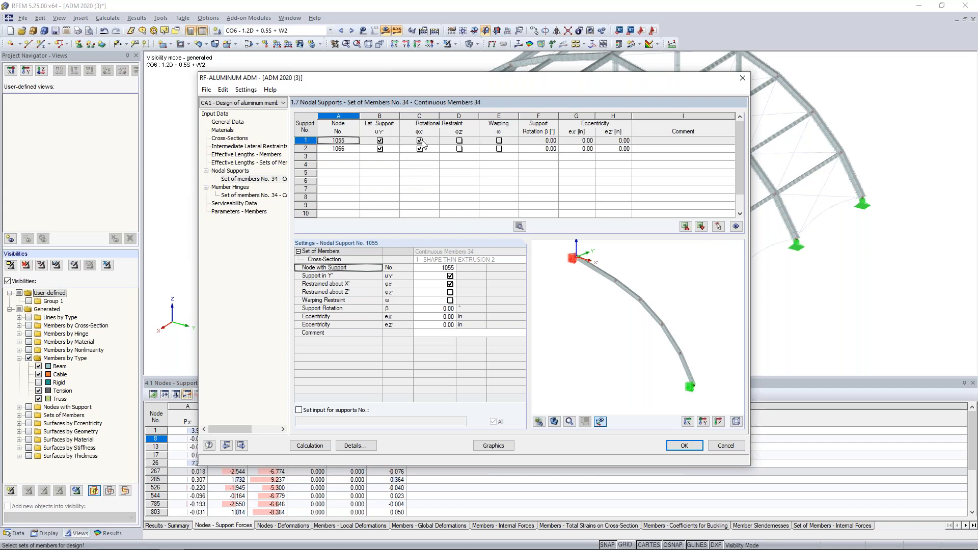
{"action": "middle_click_drag", "start_coordinate": [574, 269], "coordinate": [578, 278]}
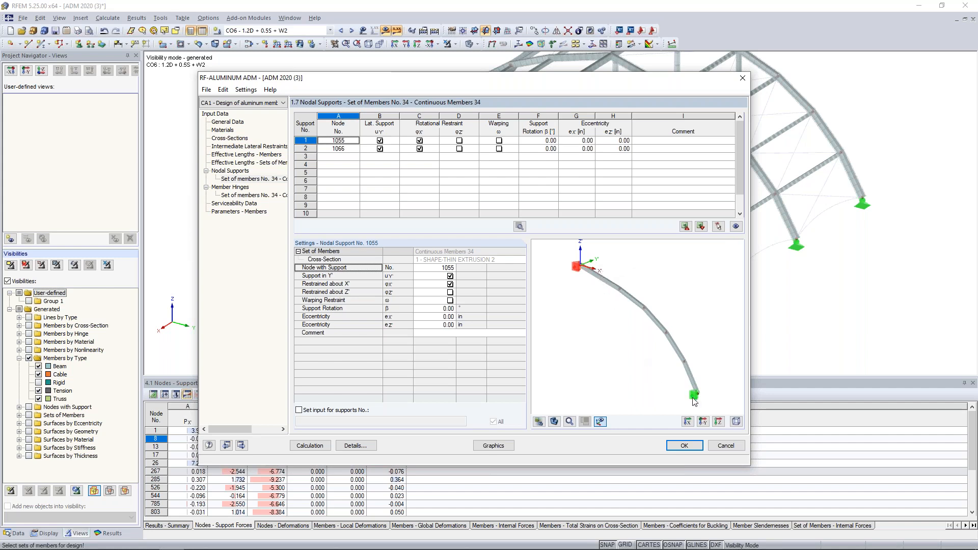
{"action": "left_click", "coordinate": [419, 148]}
{"action": "left_click", "coordinate": [458, 149]}
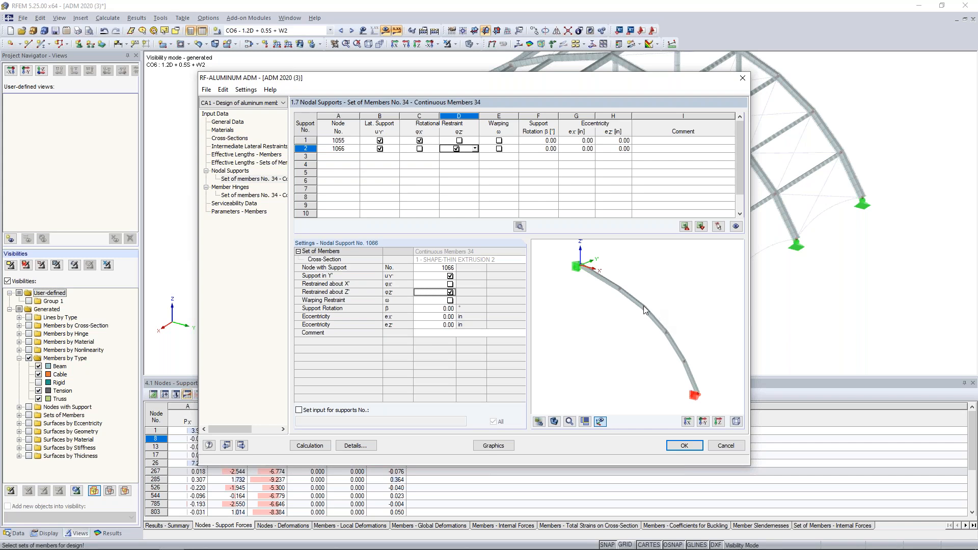
- Add nodal supports to set 34 at intermediate arch nodes 1065, 1063, 1061 and 1059, picked in the model
{"action": "left_click", "coordinate": [351, 157]}
{"action": "left_click", "coordinate": [356, 157]}
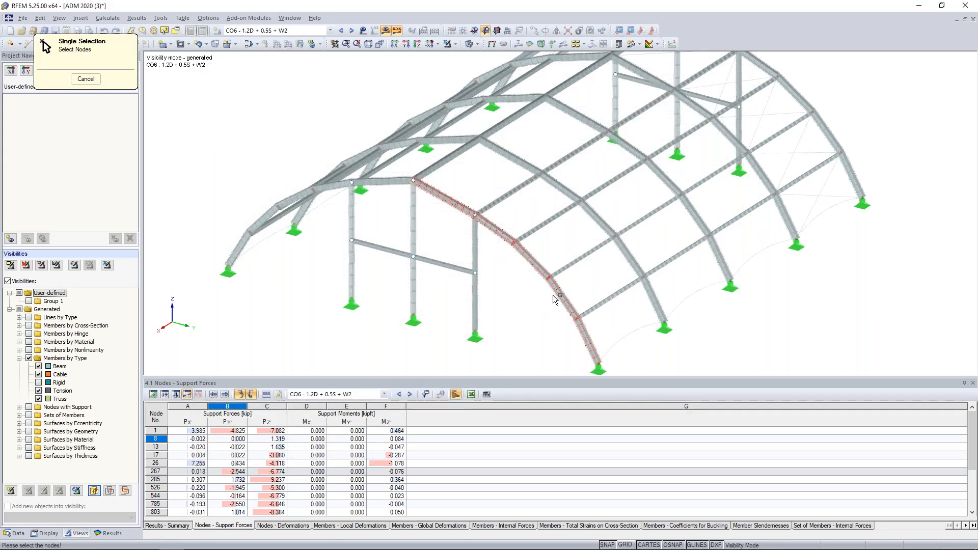
{"action": "left_click", "coordinate": [577, 318]}
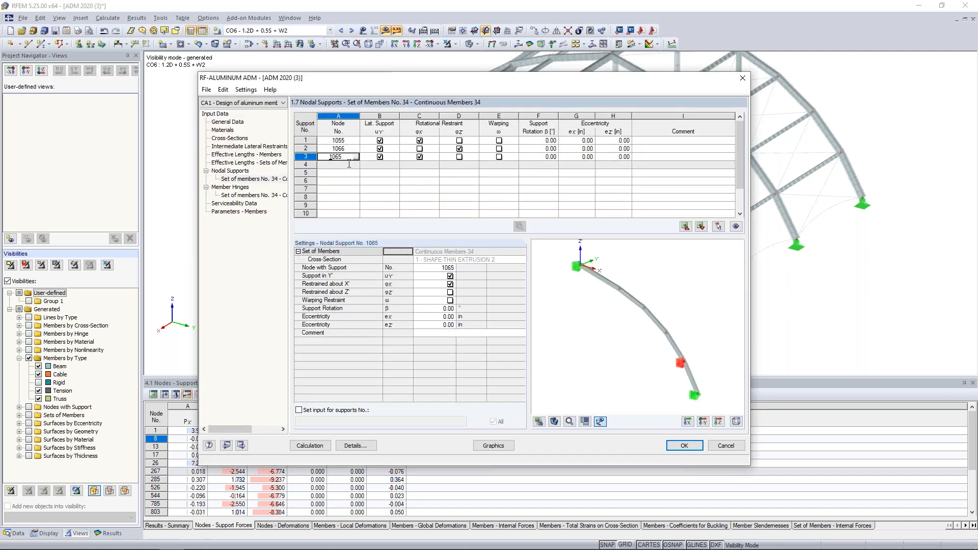
{"action": "left_click", "coordinate": [356, 165]}
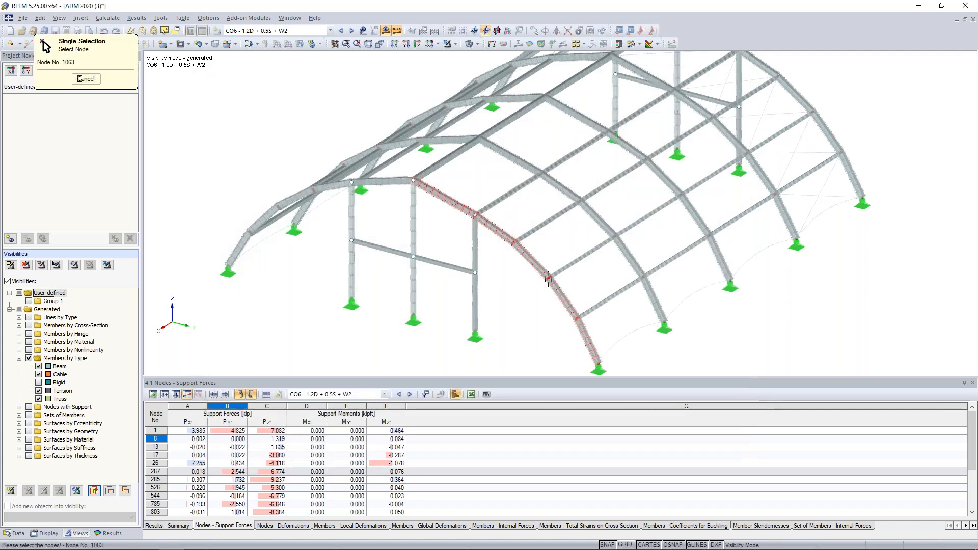
{"action": "left_click", "coordinate": [546, 280]}
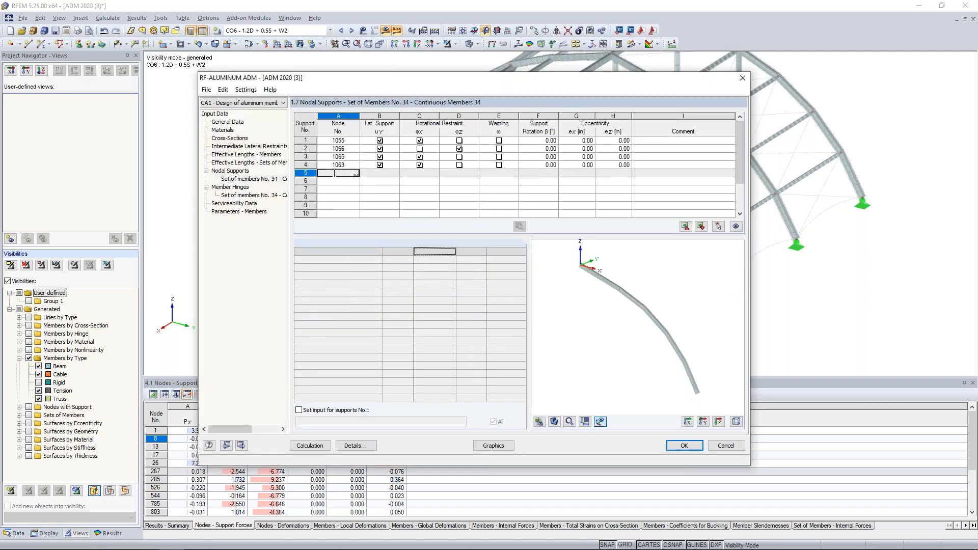
{"action": "left_click", "coordinate": [355, 173]}
{"action": "left_click", "coordinate": [513, 244]}
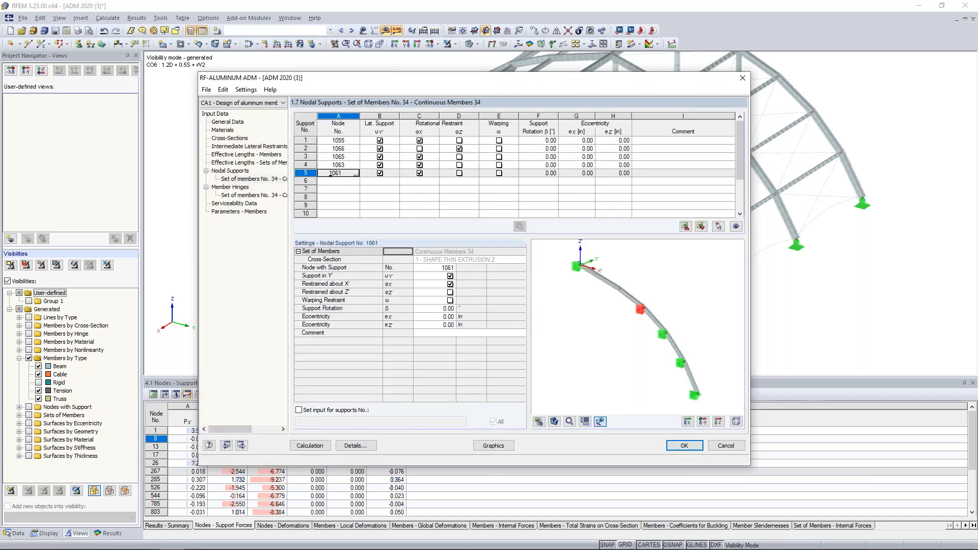
{"action": "left_click", "coordinate": [356, 182]}
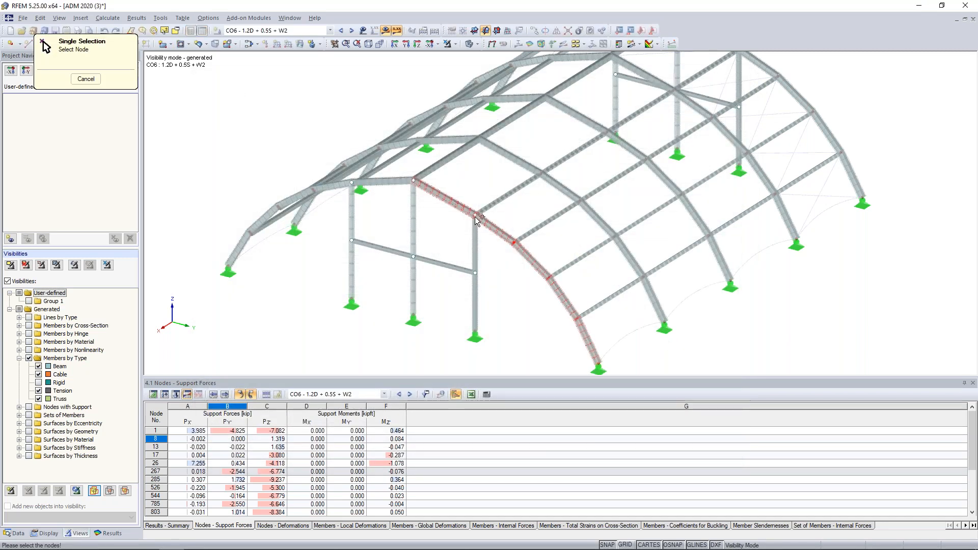
{"action": "left_click", "coordinate": [476, 220]}
- Release the rotational restraint about X' at the four intermediate nodal supports, leaving only lateral support
{"action": "left_click", "coordinate": [419, 157]}
{"action": "left_click", "coordinate": [419, 164]}
{"action": "left_click", "coordinate": [419, 173]}
{"action": "left_click", "coordinate": [419, 181]}
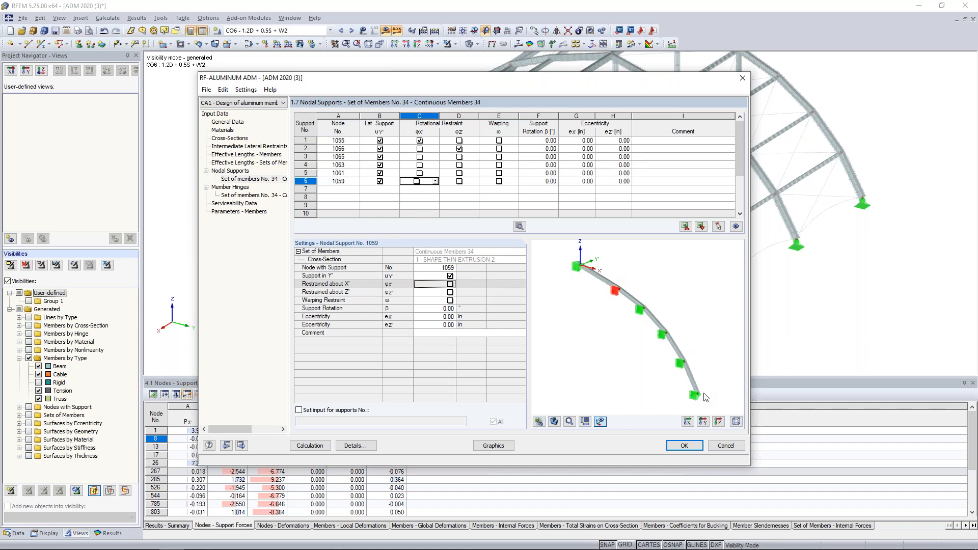
- Set the effective length KyL of set of members 34 for buckling about axis y to 27.20 ft
{"action": "left_click", "coordinate": [255, 163]}
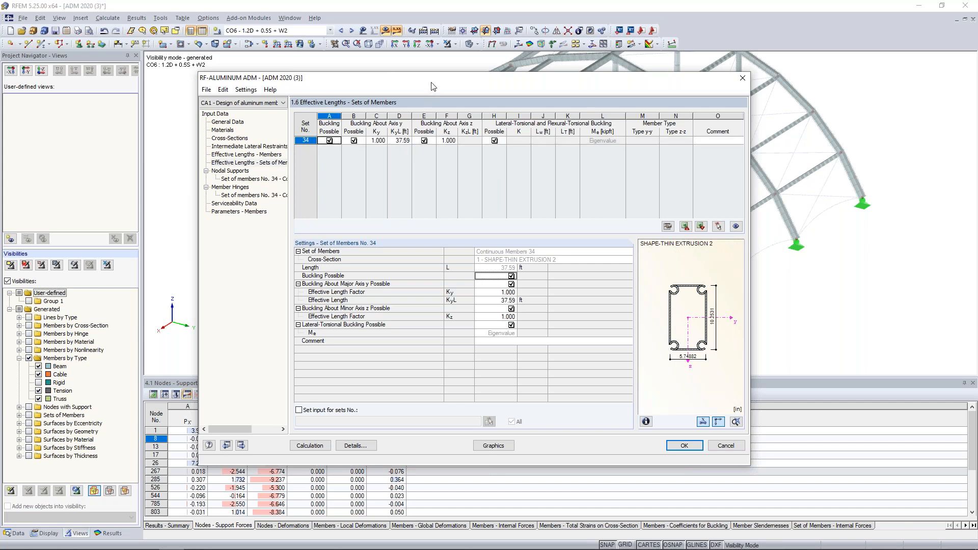
{"action": "left_click_drag", "start_coordinate": [431, 87], "coordinate": [457, 354]}
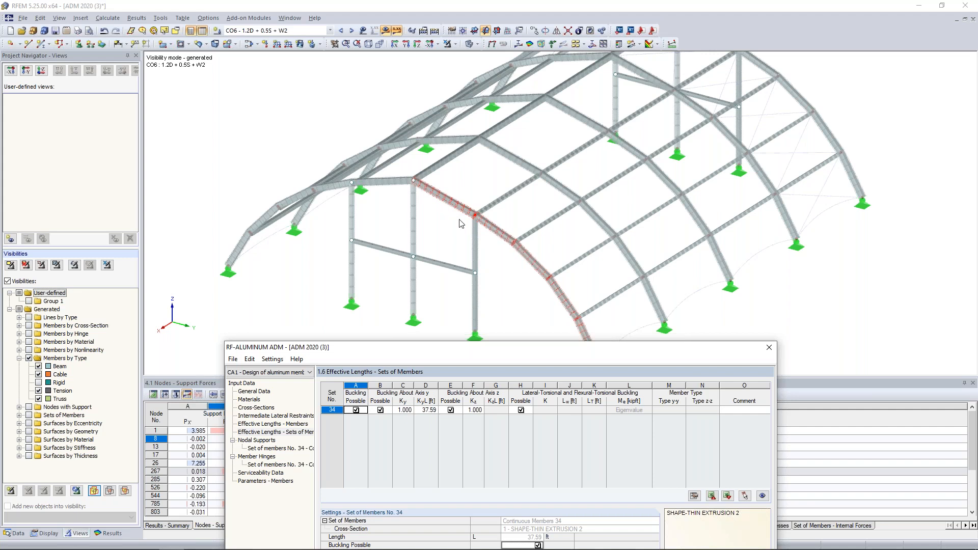
{"action": "left_click_drag", "start_coordinate": [497, 347], "coordinate": [489, 84]}
{"action": "left_click", "coordinate": [410, 148]}
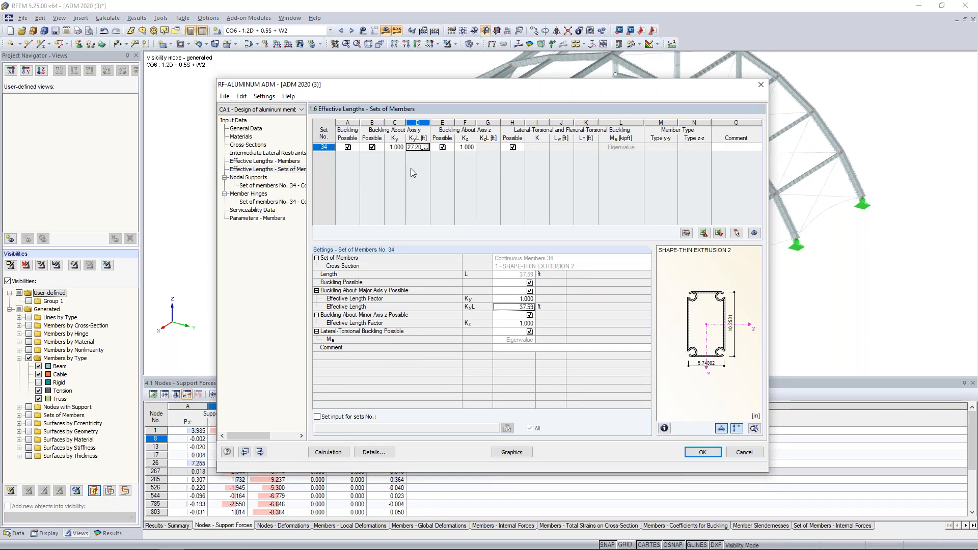
{"action": "key", "text": "Tab"}
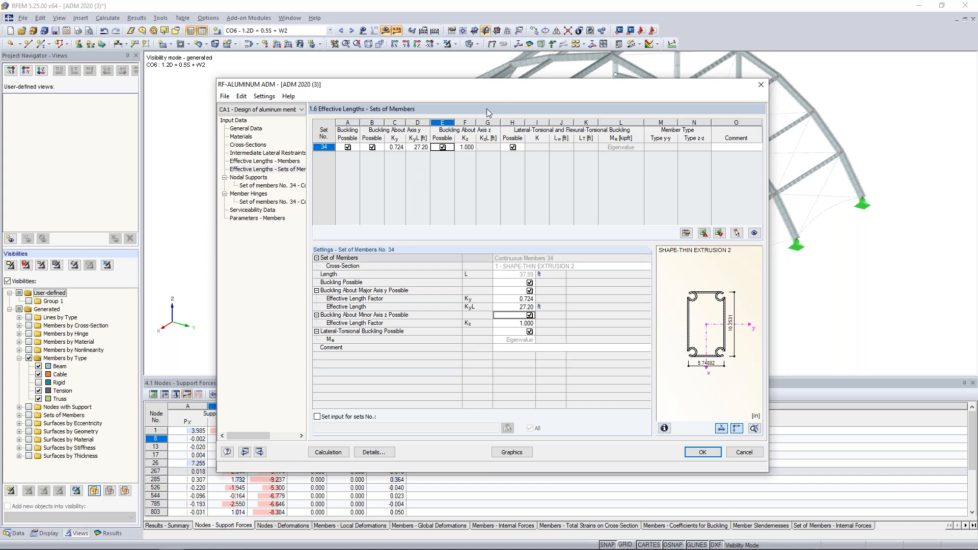
- Review the member hinge input for set of members 34 against the arch in the model
{"action": "left_click", "coordinate": [273, 194]}
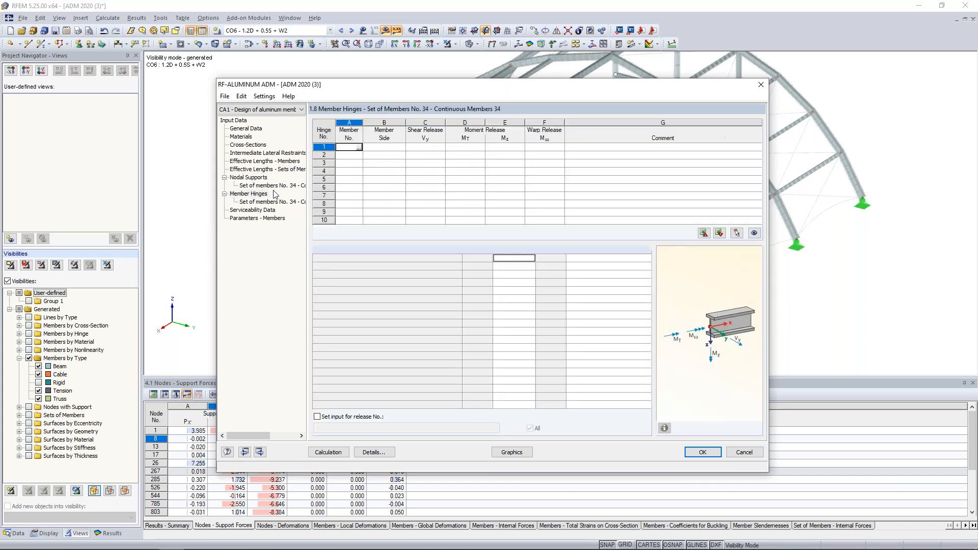
{"action": "left_click_drag", "start_coordinate": [363, 91], "coordinate": [363, 310]}
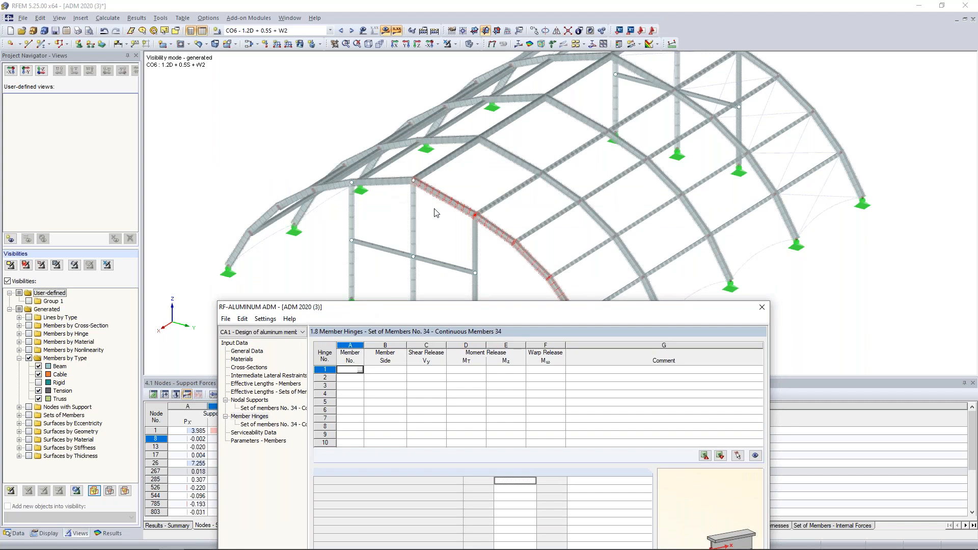
{"action": "left_click_drag", "start_coordinate": [546, 313], "coordinate": [544, 93]}
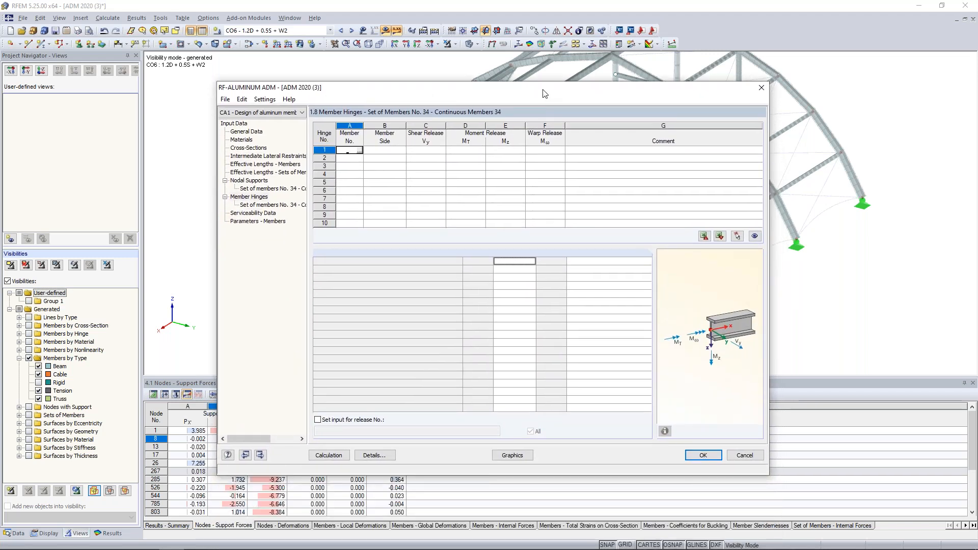
- Add members 559, 560, 562, 564 and 566 to the serviceability data, picking them in the model
{"action": "left_click", "coordinate": [255, 214]}
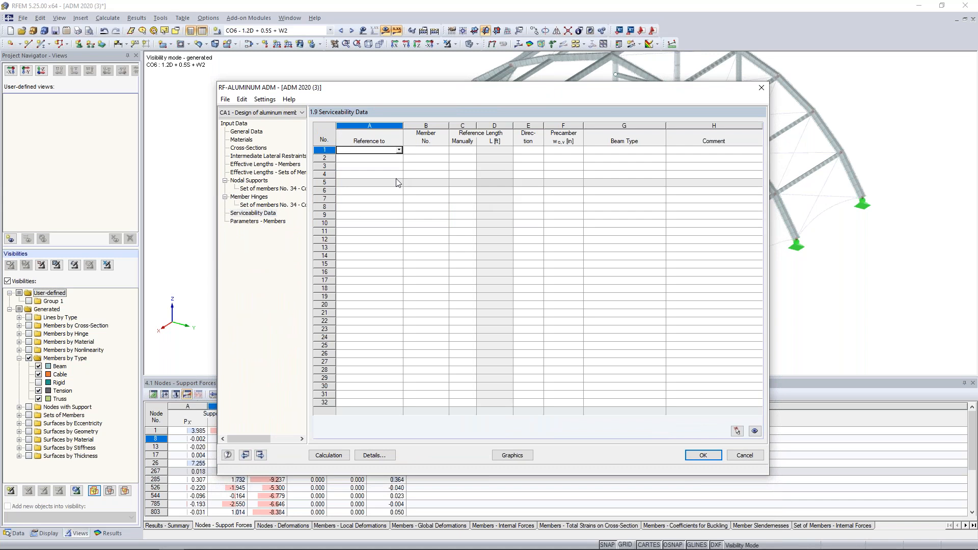
{"action": "left_click", "coordinate": [398, 149]}
{"action": "left_click", "coordinate": [366, 159]}
{"action": "key", "text": "Tab"}
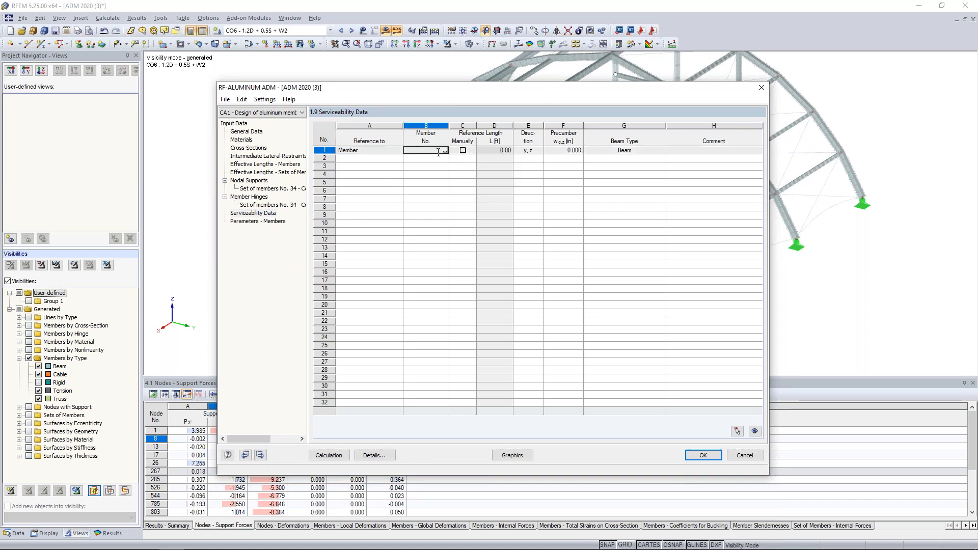
{"action": "left_click", "coordinate": [445, 151]}
{"action": "left_click", "coordinate": [609, 299]}
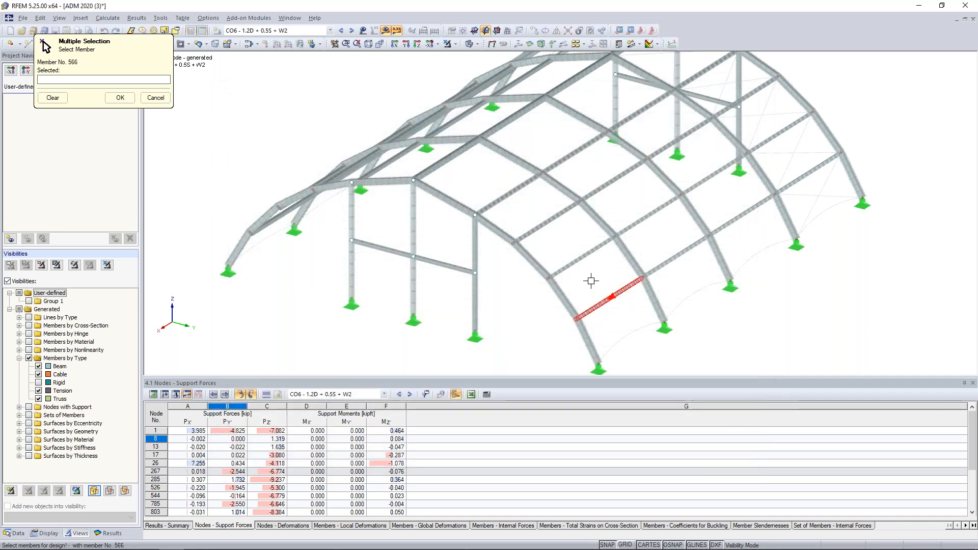
{"action": "left_click", "coordinate": [573, 252]}
{"action": "left_click", "coordinate": [545, 223]}
{"action": "left_click", "coordinate": [507, 195]}
{"action": "left_click", "coordinate": [449, 159]}
{"action": "left_click", "coordinate": [120, 98]}
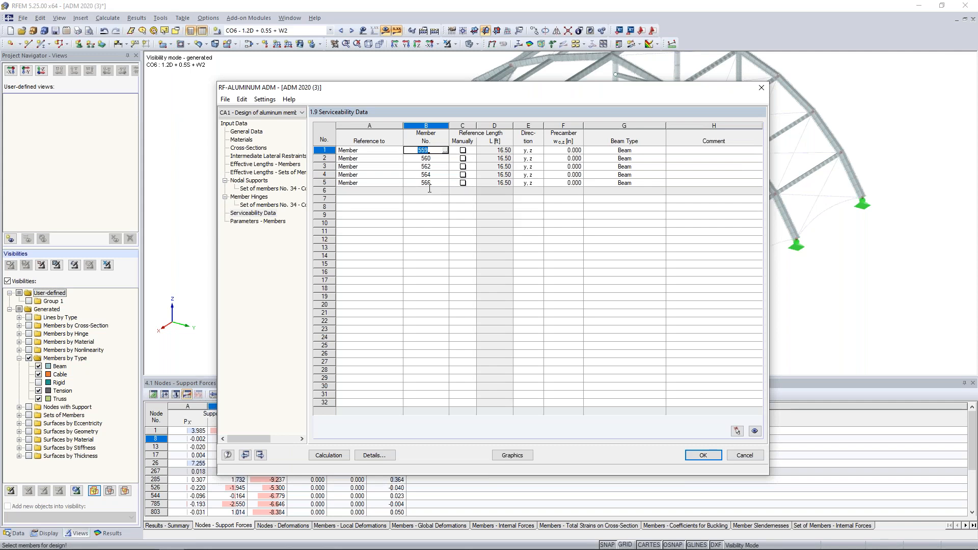
- Add set of members 34 to the serviceability data as a Set of Members entry
{"action": "left_click", "coordinate": [356, 191]}
{"action": "left_click", "coordinate": [399, 191]}
{"action": "left_click", "coordinate": [381, 207]}
{"action": "left_click", "coordinate": [407, 191]}
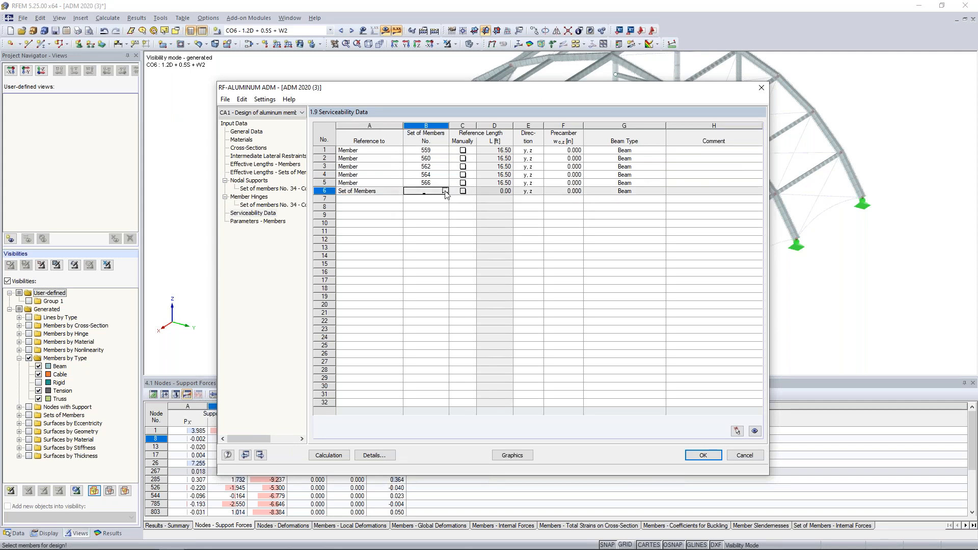
{"action": "left_click", "coordinate": [446, 190]}
{"action": "left_click", "coordinate": [447, 209]}
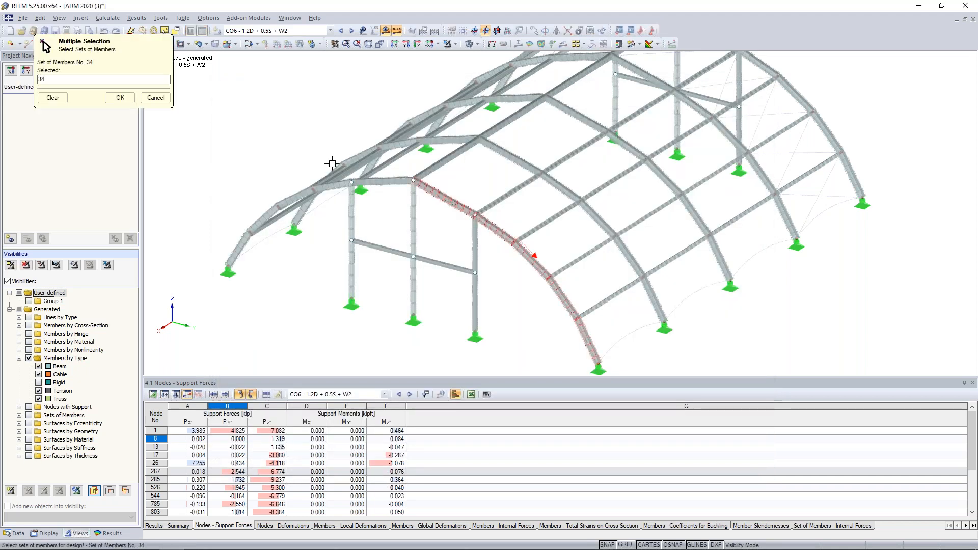
{"action": "left_click", "coordinate": [120, 98]}
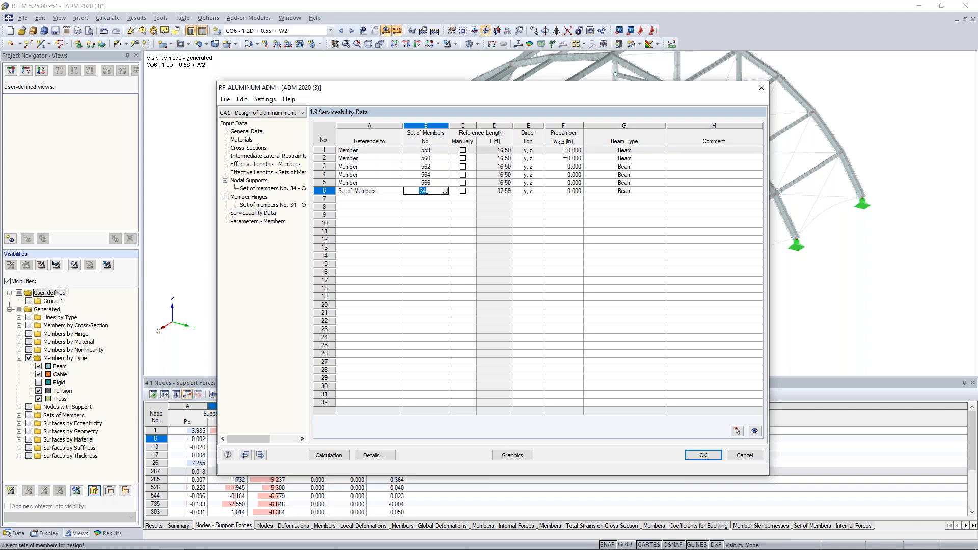
- Examine the beam type options for member 559 in the serviceability data
{"action": "left_click", "coordinate": [644, 152]}
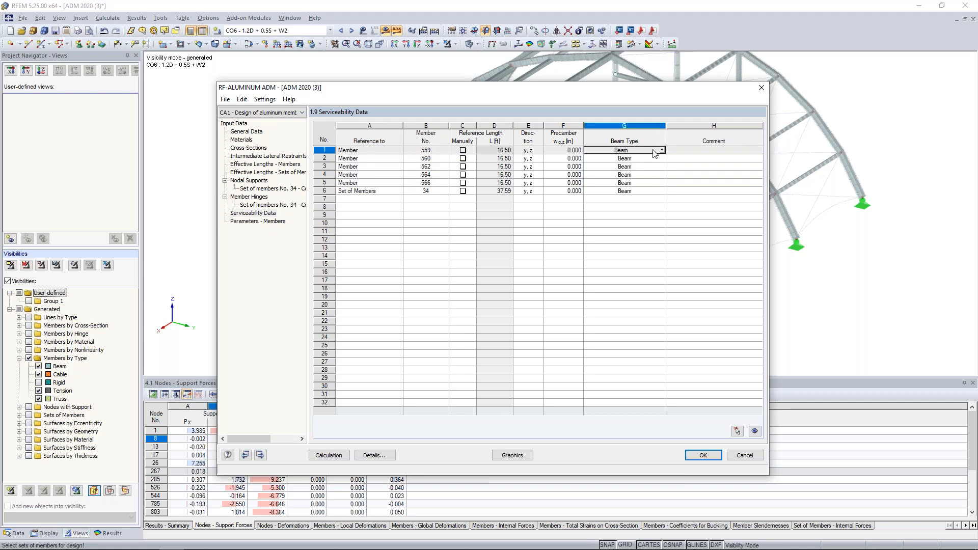
{"action": "left_click", "coordinate": [661, 151]}
{"action": "left_click", "coordinate": [661, 150]}
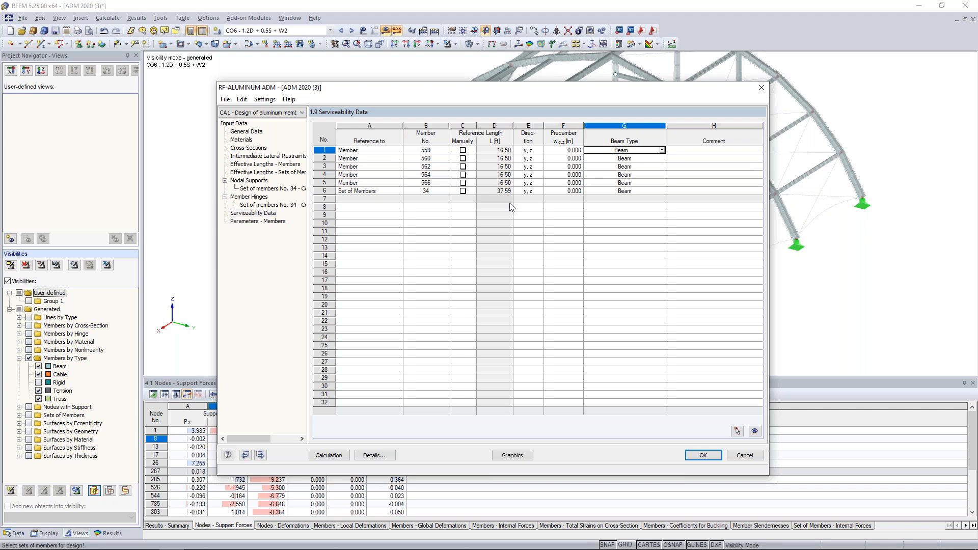
{"action": "left_click", "coordinate": [272, 223]}
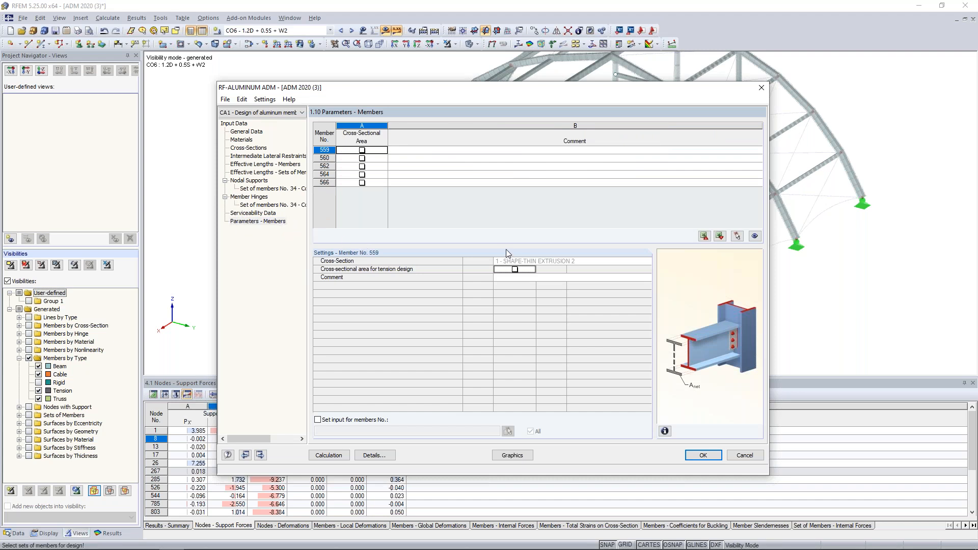
{"action": "left_click", "coordinate": [514, 270]}
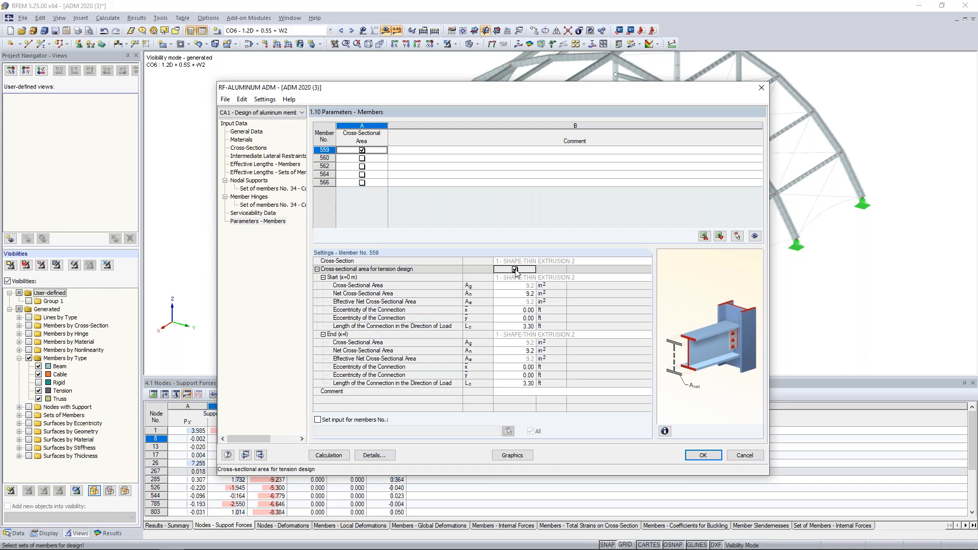
{"action": "left_click", "coordinate": [526, 294]}
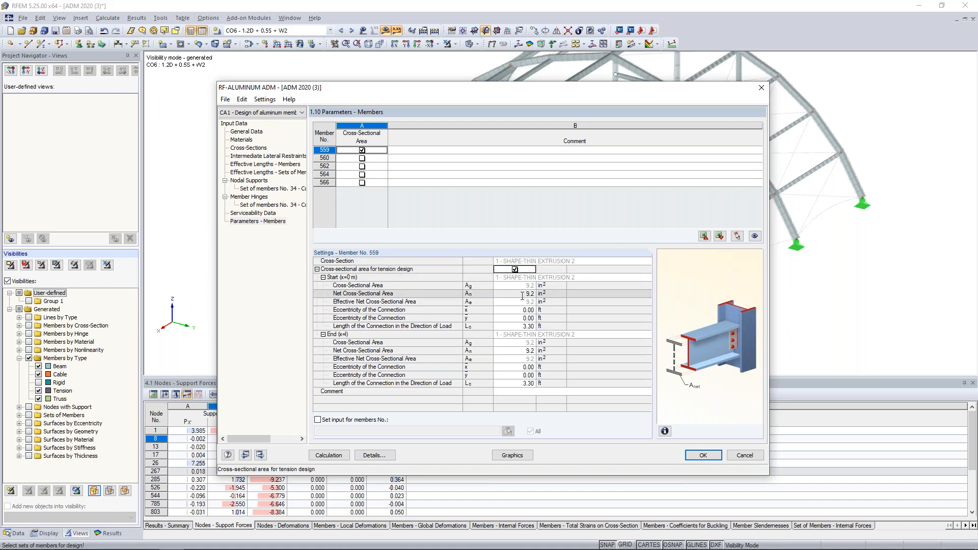
{"action": "left_click", "coordinate": [522, 295]}
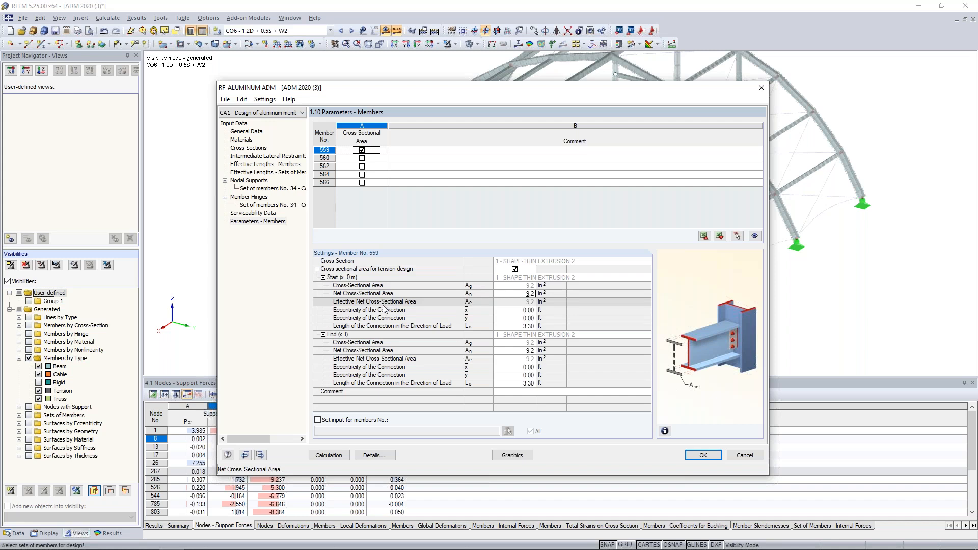
{"action": "left_click", "coordinate": [362, 150]}
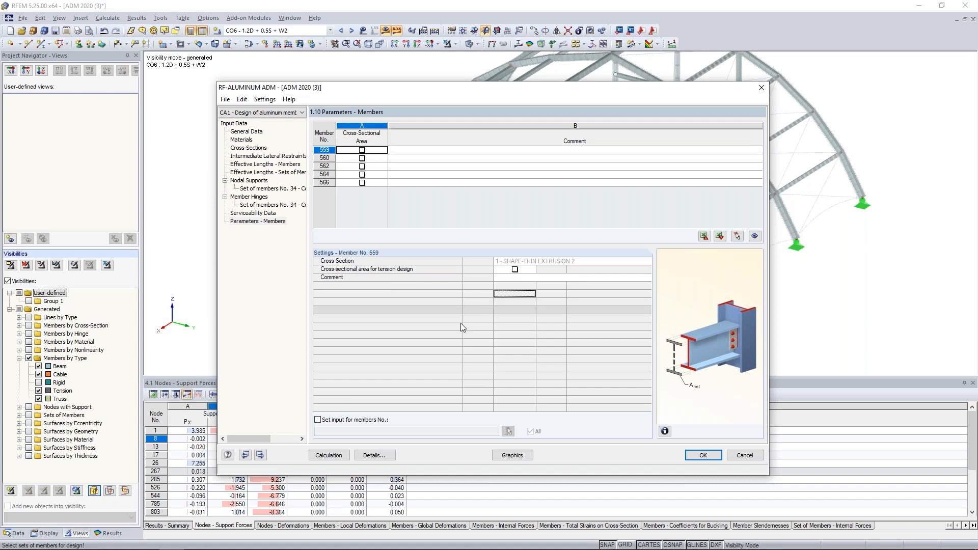
- Set the serviceability deflection limit to L/180 in the design details
{"action": "left_click", "coordinate": [374, 455]}
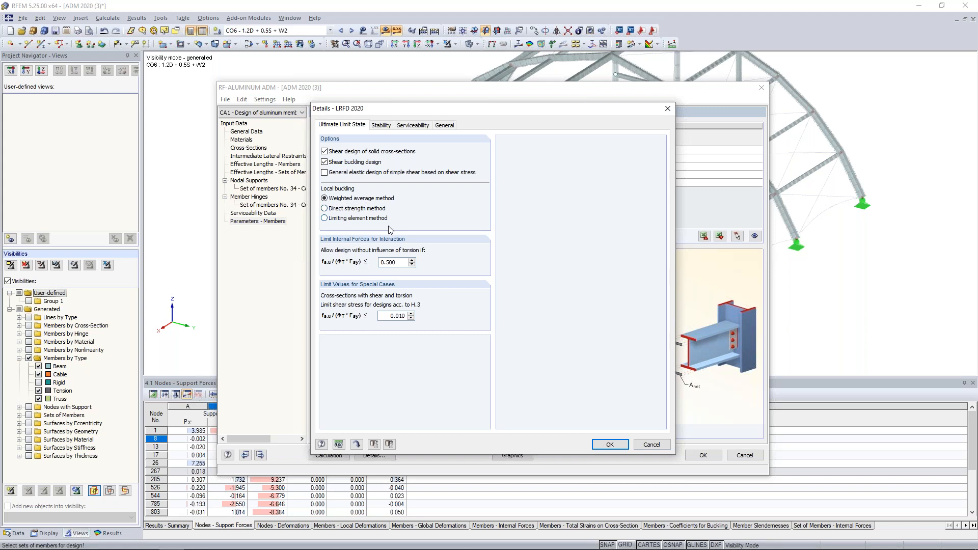
{"action": "left_click", "coordinate": [409, 126]}
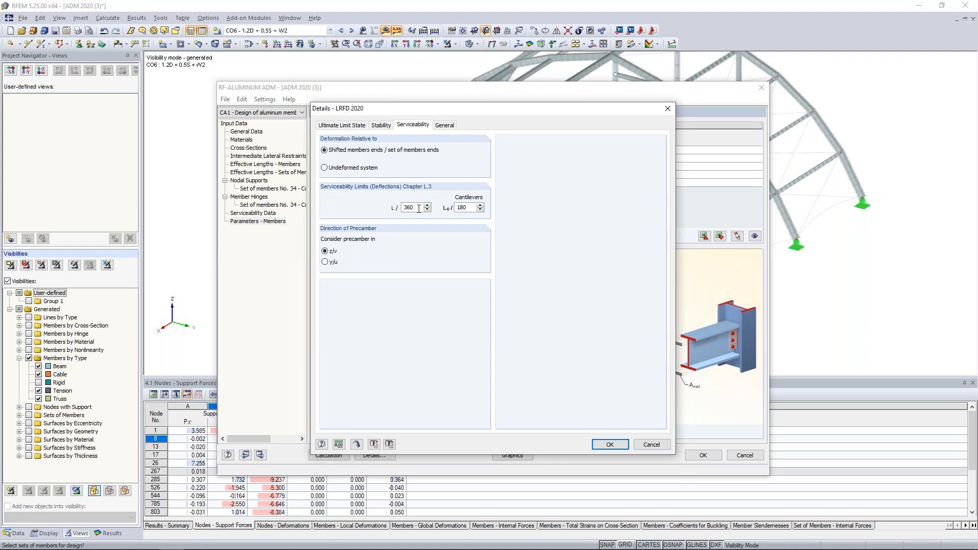
{"action": "left_click_drag", "start_coordinate": [418, 207], "coordinate": [381, 201]}
{"action": "type", "text": "180"}
{"action": "left_click", "coordinate": [610, 445]}
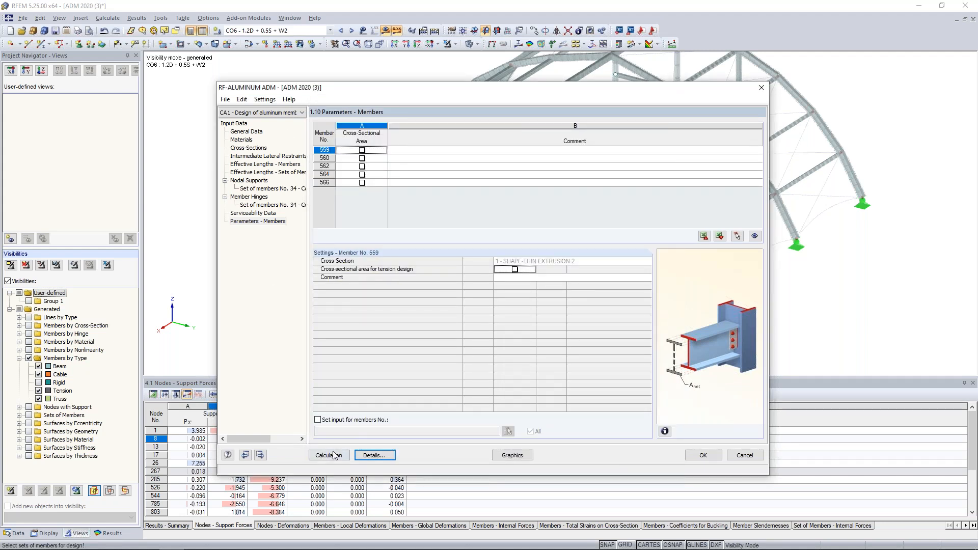
- Switch to the ADM 2020 (4) model and open its RF-ALUMINUM ADM results sorted by member
{"action": "left_click", "coordinate": [703, 455]}
{"action": "left_click", "coordinate": [290, 18]}
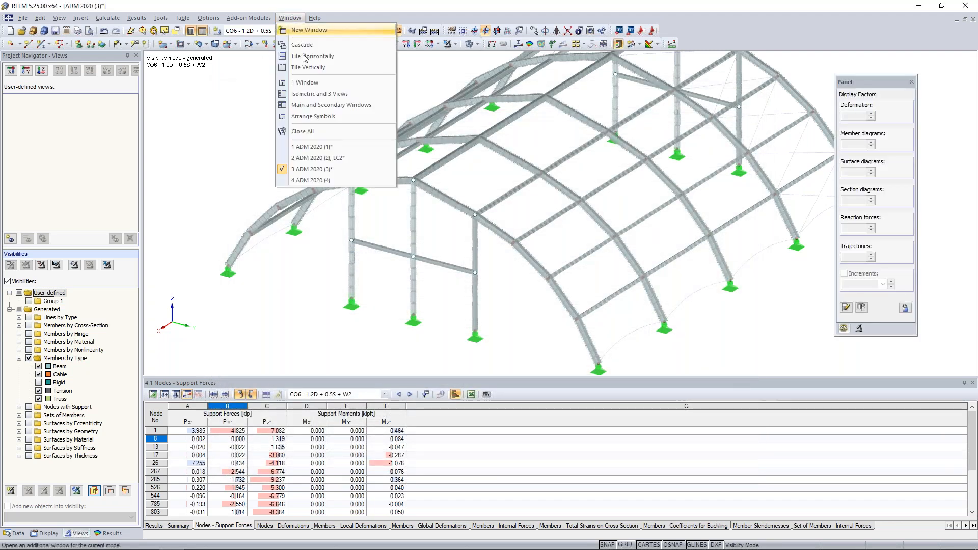
{"action": "left_click", "coordinate": [303, 183]}
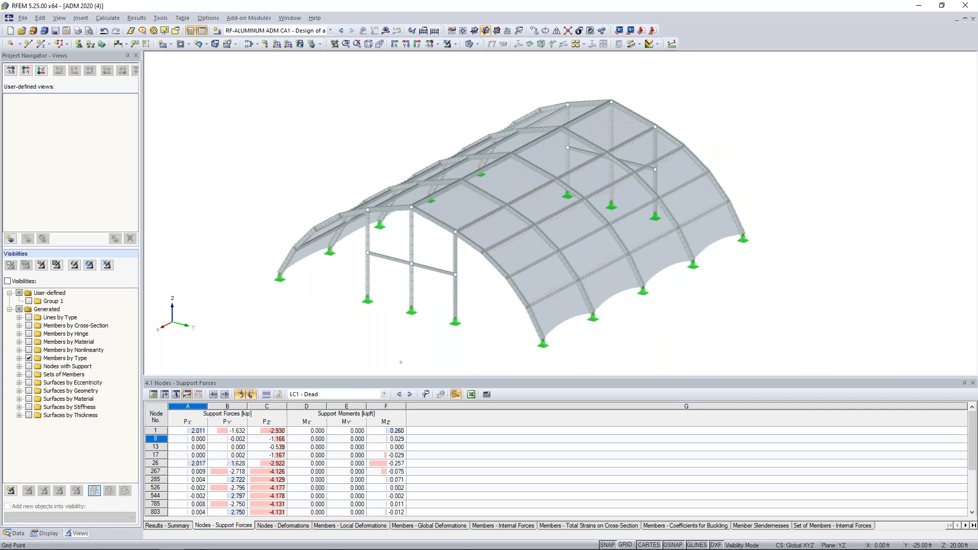
{"action": "left_click", "coordinate": [249, 18]}
{"action": "left_click", "coordinate": [256, 31]}
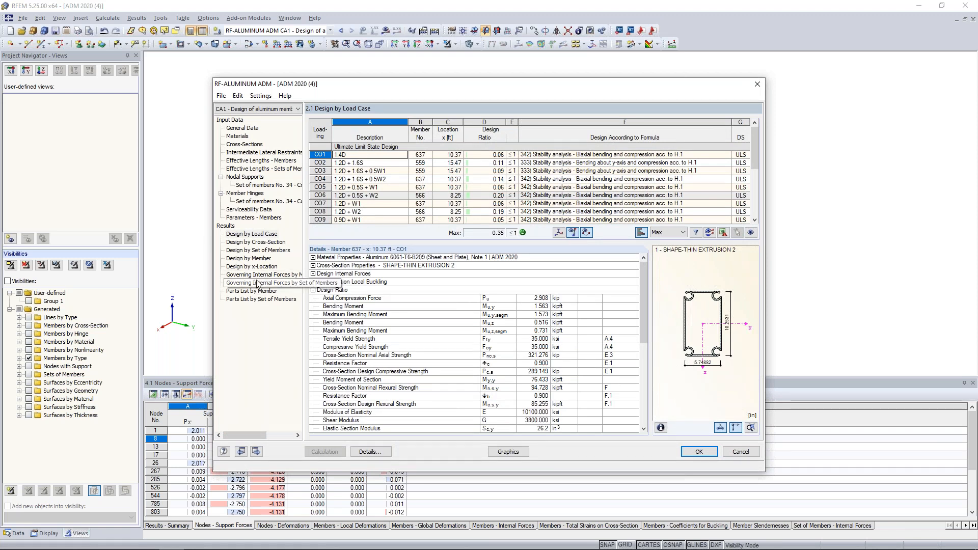
{"action": "left_click", "coordinate": [249, 258]}
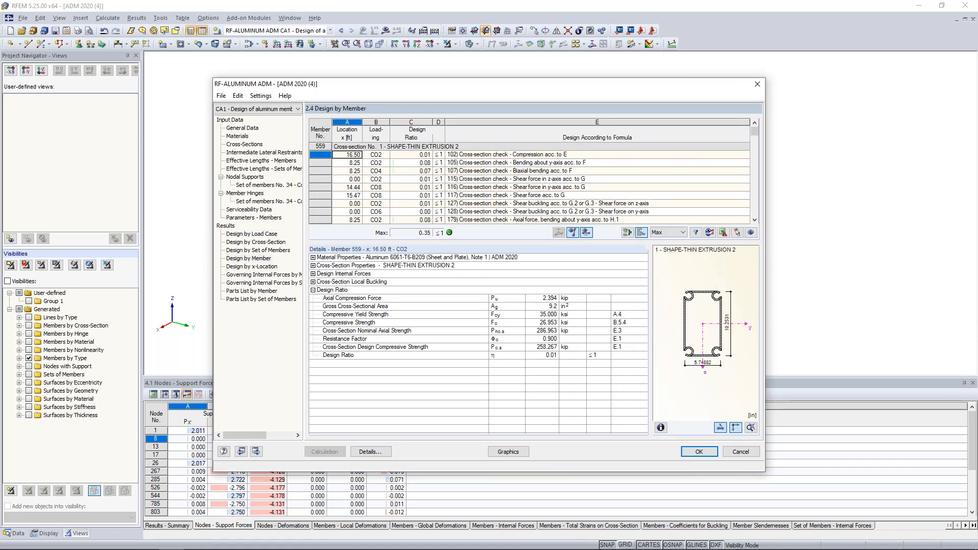
- Examine the design checks listed for members 559 and 560 and locate both members in the model
{"action": "left_click_drag", "start_coordinate": [461, 85], "coordinate": [437, 261]}
{"action": "scroll", "coordinate": [469, 355], "scroll_direction": "down", "scroll_amount": 4}
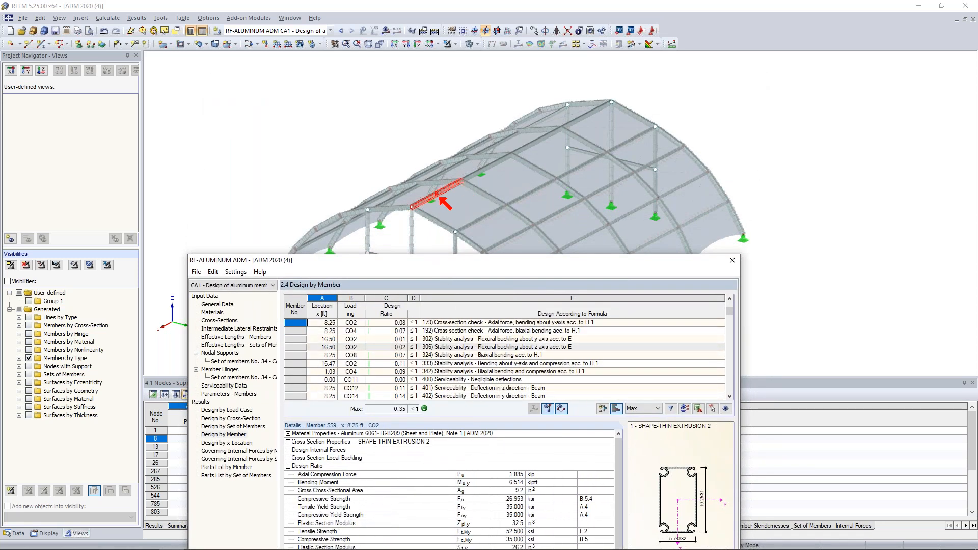
{"action": "scroll", "coordinate": [505, 359], "scroll_direction": "down", "scroll_amount": 6}
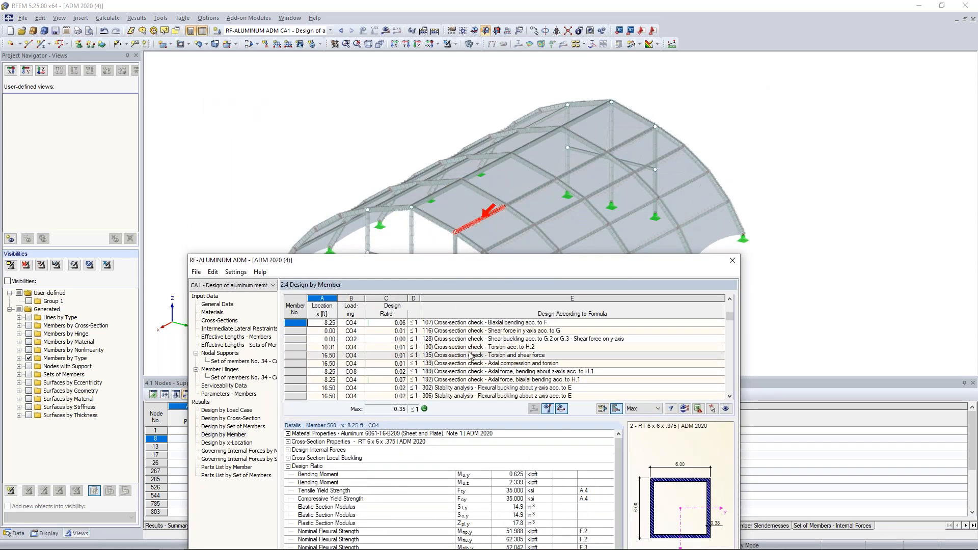
{"action": "scroll", "coordinate": [562, 294], "scroll_direction": "down", "scroll_amount": 1}
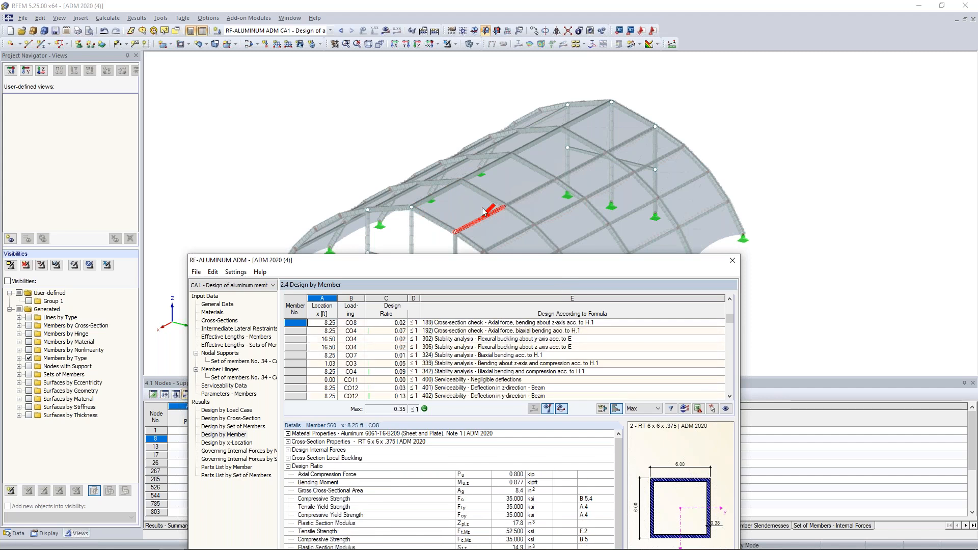
{"action": "left_click_drag", "start_coordinate": [482, 262], "coordinate": [511, 104]}
{"action": "scroll", "coordinate": [499, 206], "scroll_direction": "up", "scroll_amount": 1}
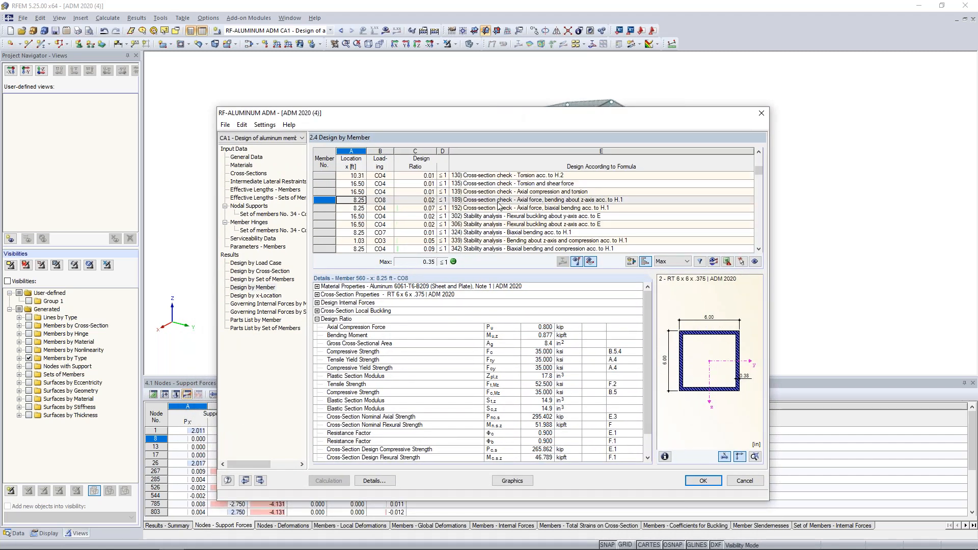
{"action": "scroll", "coordinate": [498, 205], "scroll_direction": "up", "scroll_amount": 2}
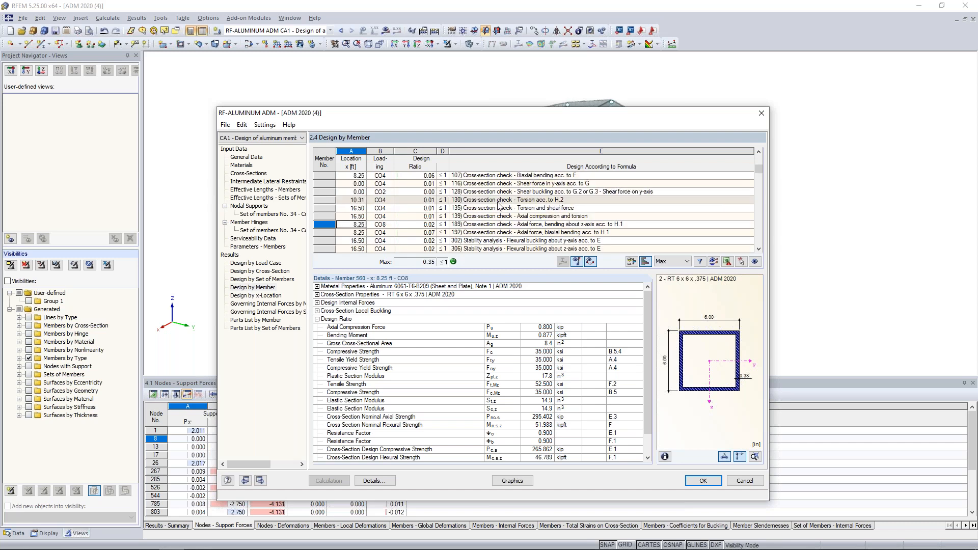
{"action": "scroll", "coordinate": [499, 206], "scroll_direction": "up", "scroll_amount": 1}
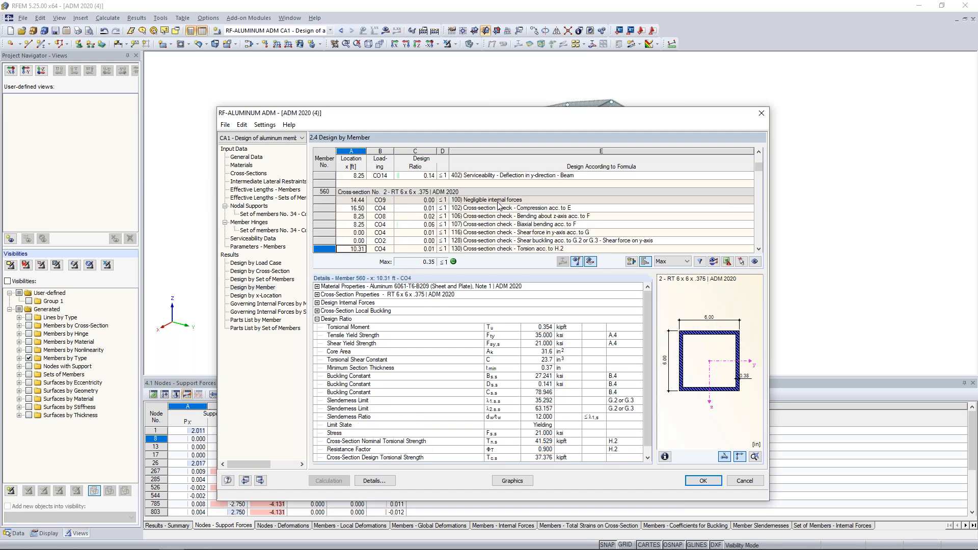
{"action": "scroll", "coordinate": [499, 205], "scroll_direction": "up", "scroll_amount": 4}
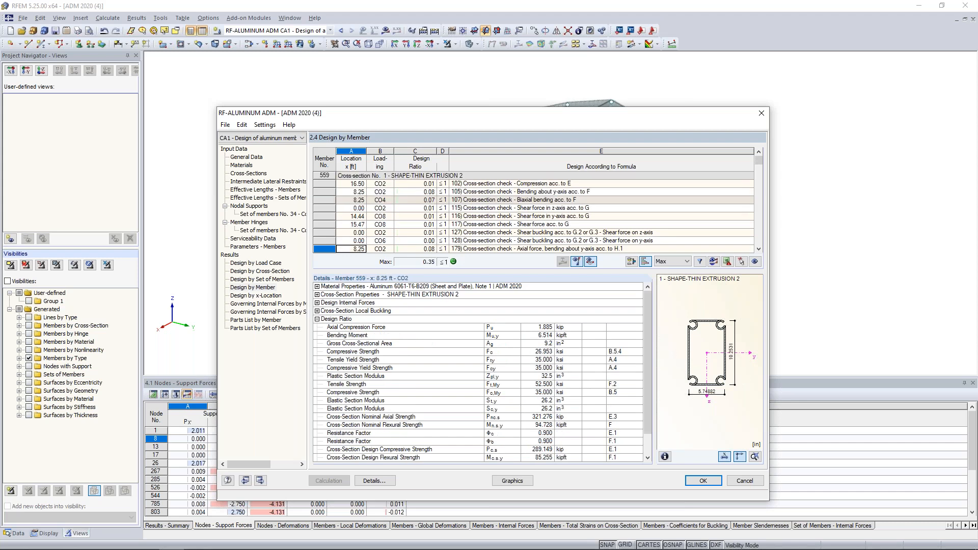
- Inspect member 559's design details for the compression, y-axis bending, biaxial bending and shear force checks
{"action": "left_click", "coordinate": [485, 185]}
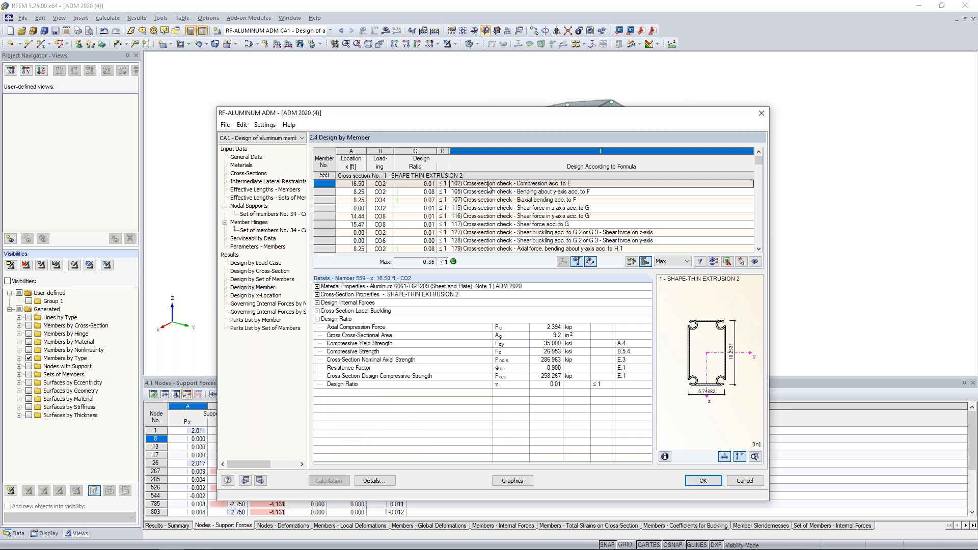
{"action": "left_click", "coordinate": [488, 194]}
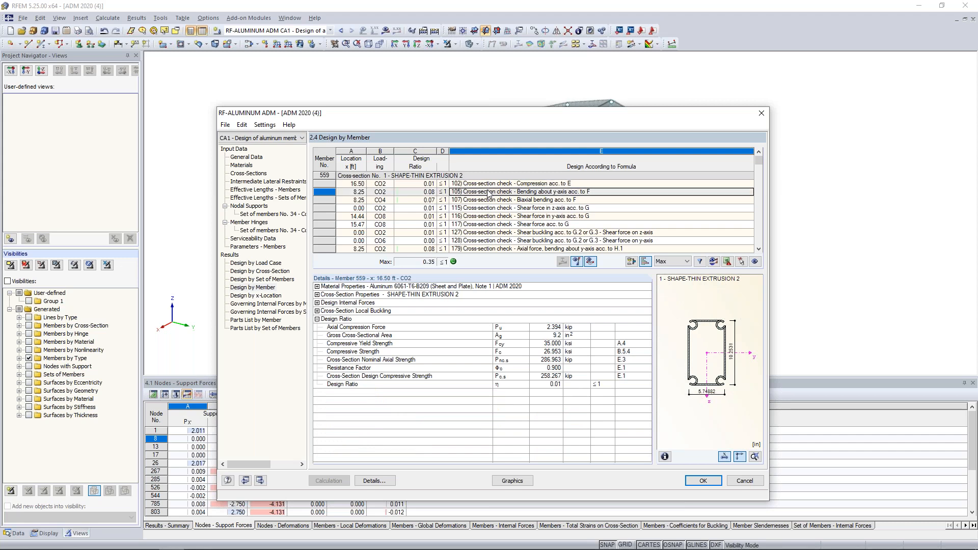
{"action": "left_click", "coordinate": [490, 202]}
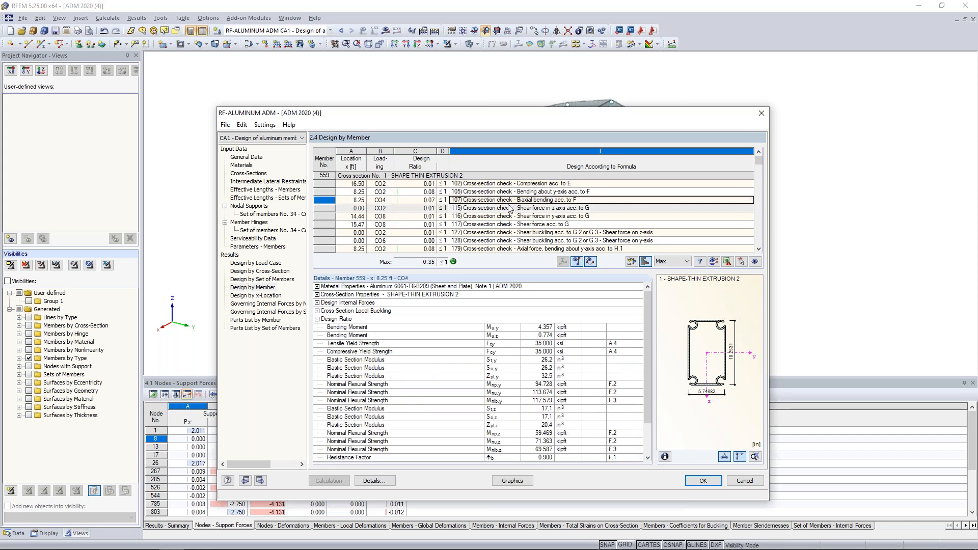
{"action": "scroll", "coordinate": [509, 207], "scroll_direction": "down", "scroll_amount": 2}
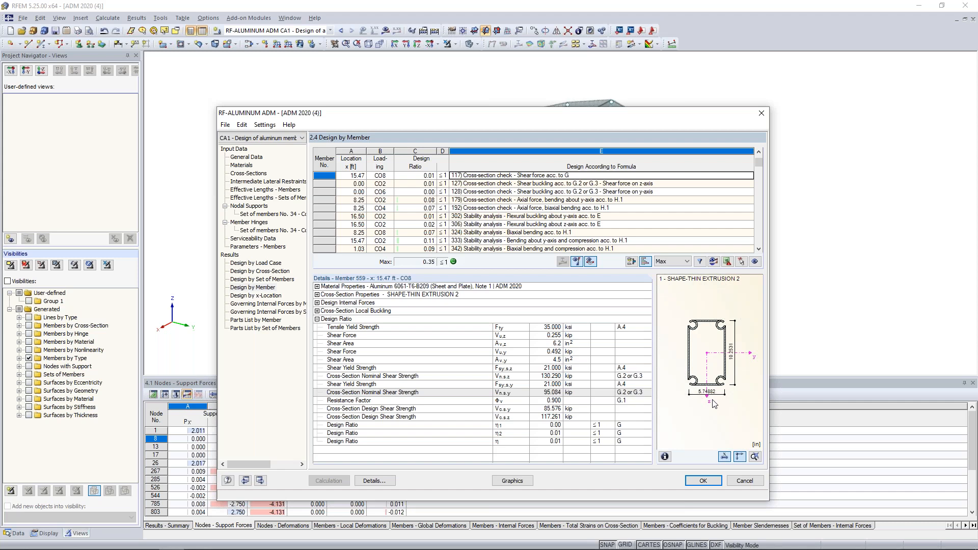
- Inspect the cross-section local buckling details of each element for member 559's shear force check
{"action": "left_click", "coordinate": [316, 311]}
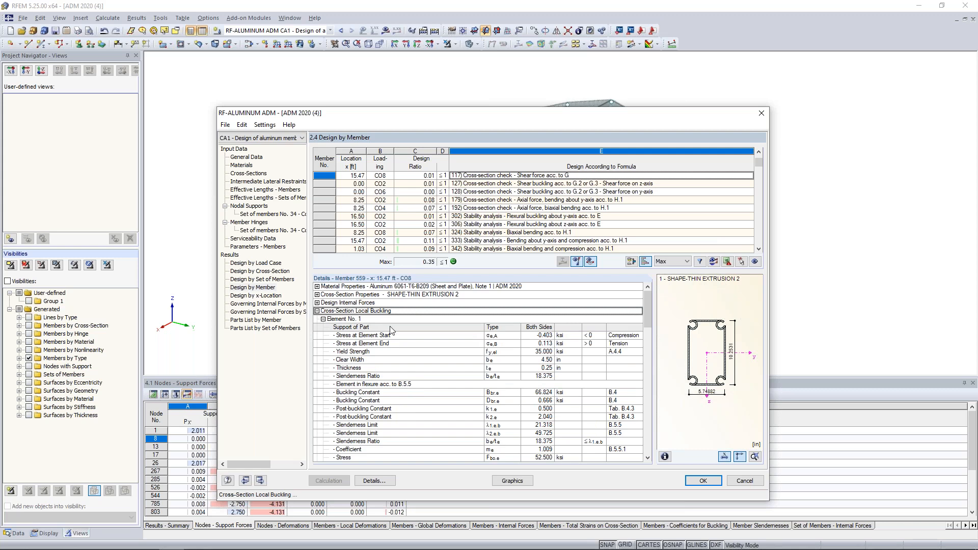
{"action": "scroll", "coordinate": [391, 330], "scroll_direction": "down", "scroll_amount": 2}
{"action": "scroll", "coordinate": [391, 330], "scroll_direction": "down", "scroll_amount": 5}
{"action": "scroll", "coordinate": [441, 364], "scroll_direction": "down", "scroll_amount": 6}
{"action": "scroll", "coordinate": [441, 364], "scroll_direction": "down", "scroll_amount": 2}
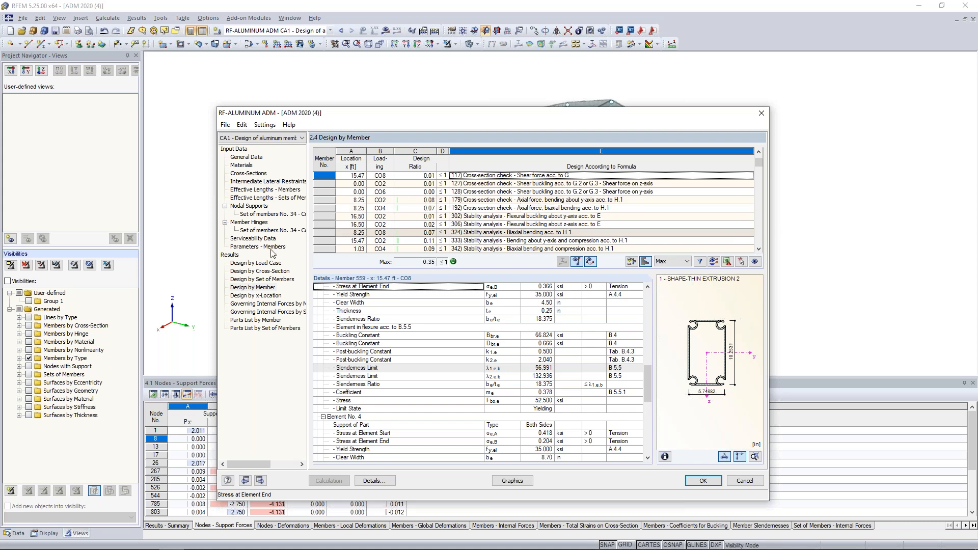
- Open the design results by set of members and inspect member 645's stability check for y-axis bending and compression
{"action": "left_click", "coordinate": [264, 279]}
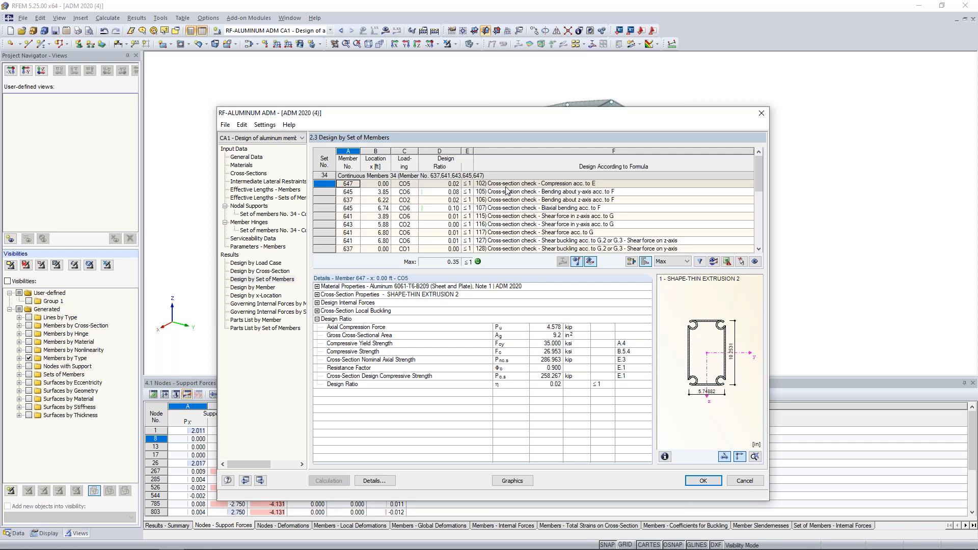
{"action": "scroll", "coordinate": [562, 199], "scroll_direction": "down", "scroll_amount": 5}
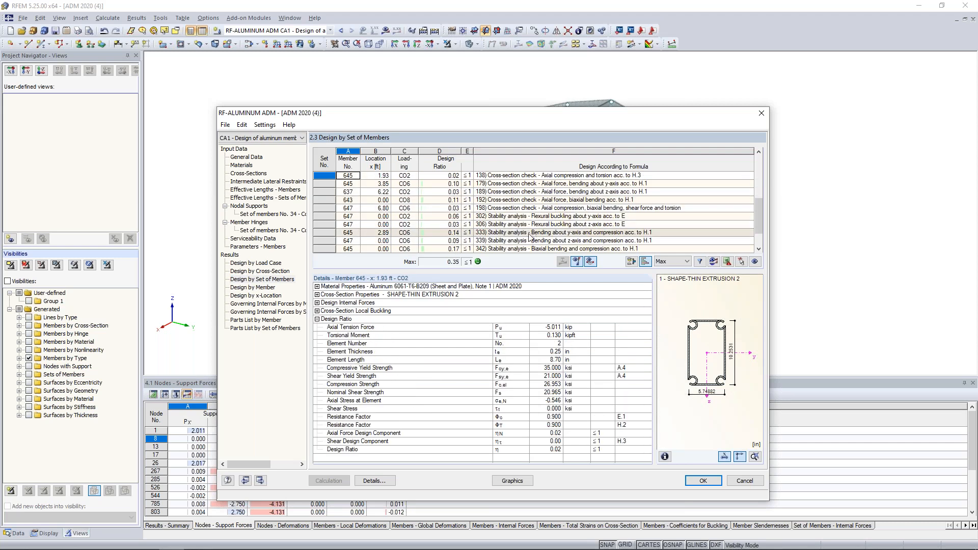
{"action": "left_click", "coordinate": [530, 232]}
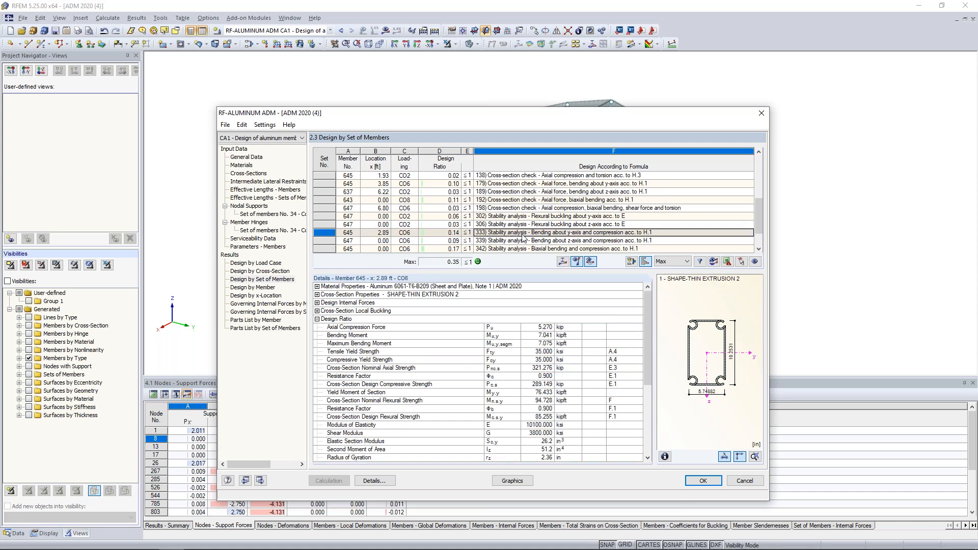
- Examine the buckling mode shape for member 645's stability check in the model, rotating it for a clear view
{"action": "left_click", "coordinate": [563, 262]}
{"action": "left_click_drag", "start_coordinate": [721, 311], "coordinate": [325, 365]}
{"action": "middle_click_drag", "start_coordinate": [325, 365], "coordinate": [473, 359], "text": "ctrl"}
{"action": "scroll", "coordinate": [472, 359], "scroll_direction": "up", "scroll_amount": 2}
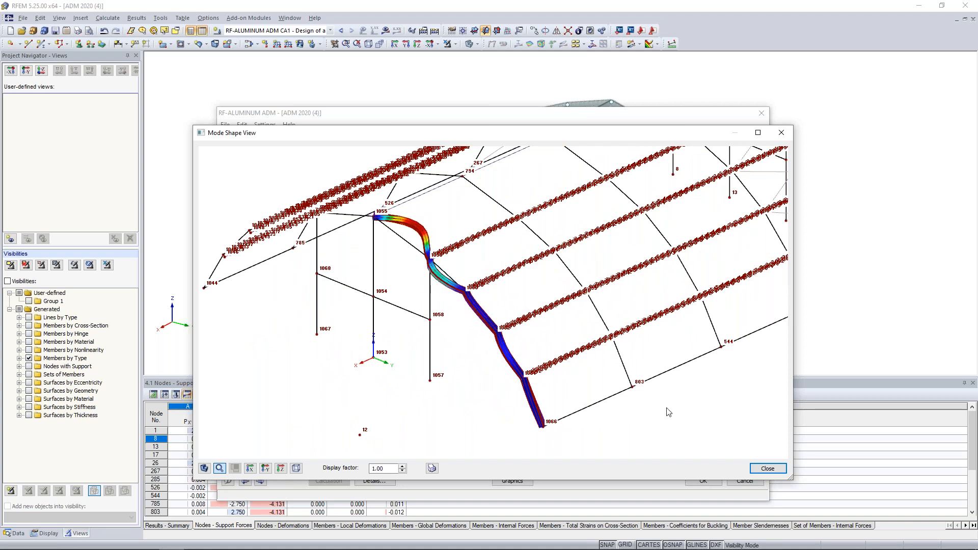
{"action": "left_click", "coordinate": [768, 468]}
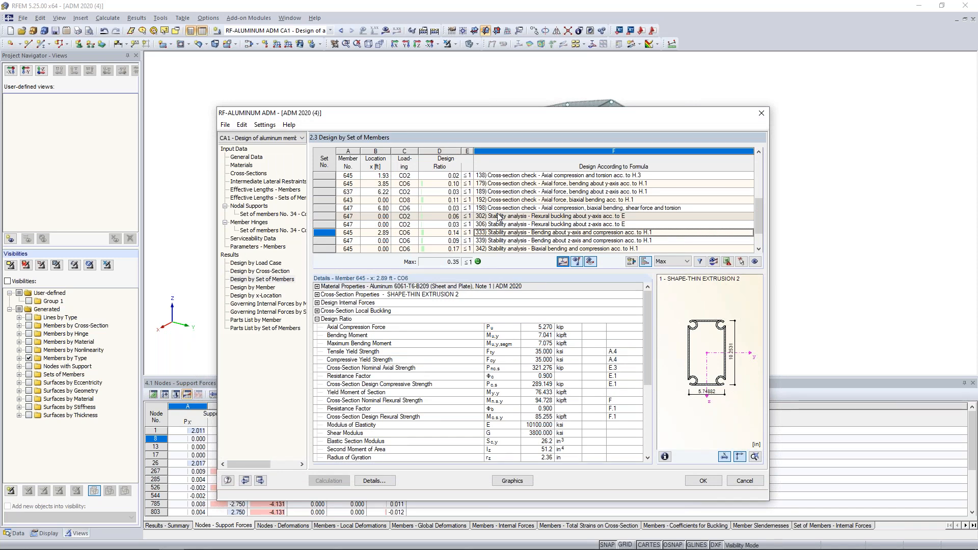
- Return to the design results by member and limit the list to each member's maximum design ratio
{"action": "left_click", "coordinate": [263, 288]}
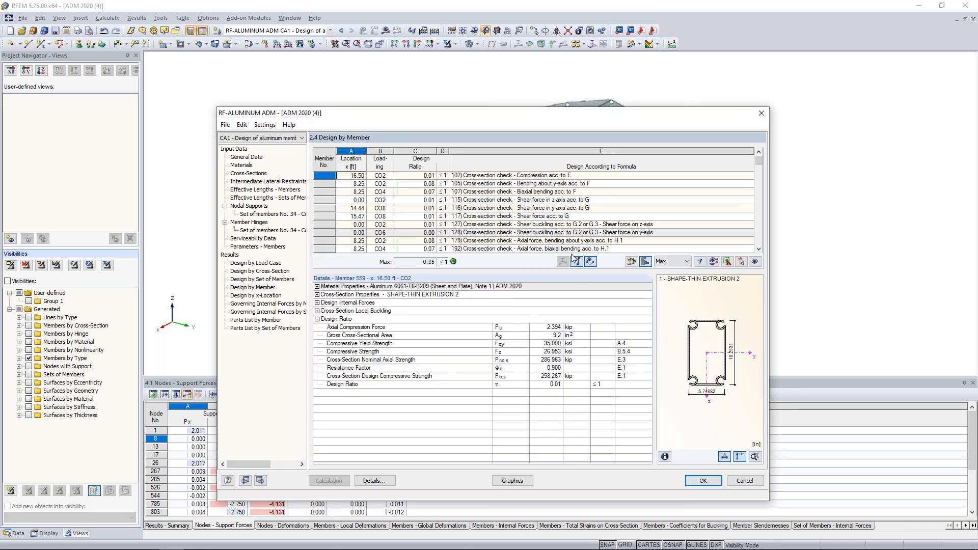
{"action": "scroll", "coordinate": [574, 200], "scroll_direction": "down", "scroll_amount": 1}
{"action": "scroll", "coordinate": [574, 200], "scroll_direction": "down", "scroll_amount": 3}
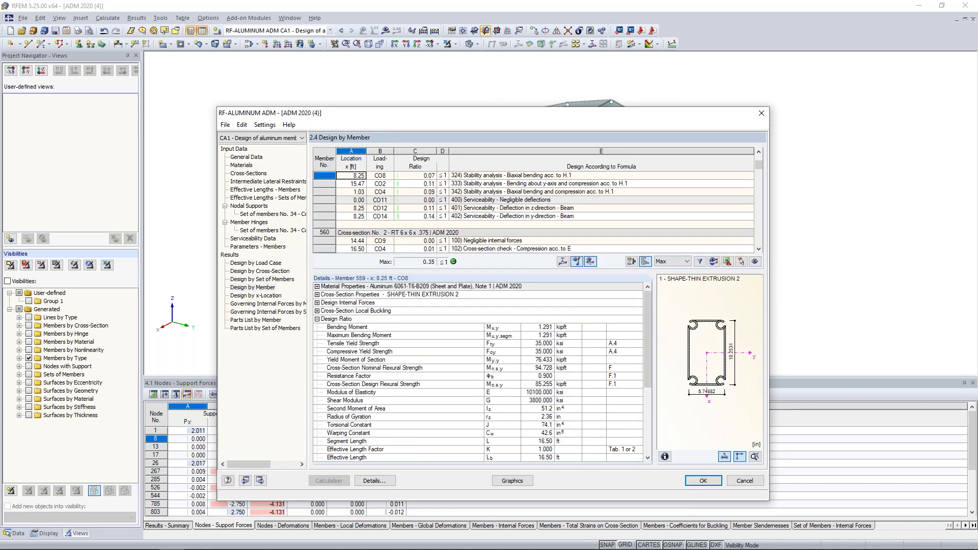
{"action": "left_click", "coordinate": [672, 261]}
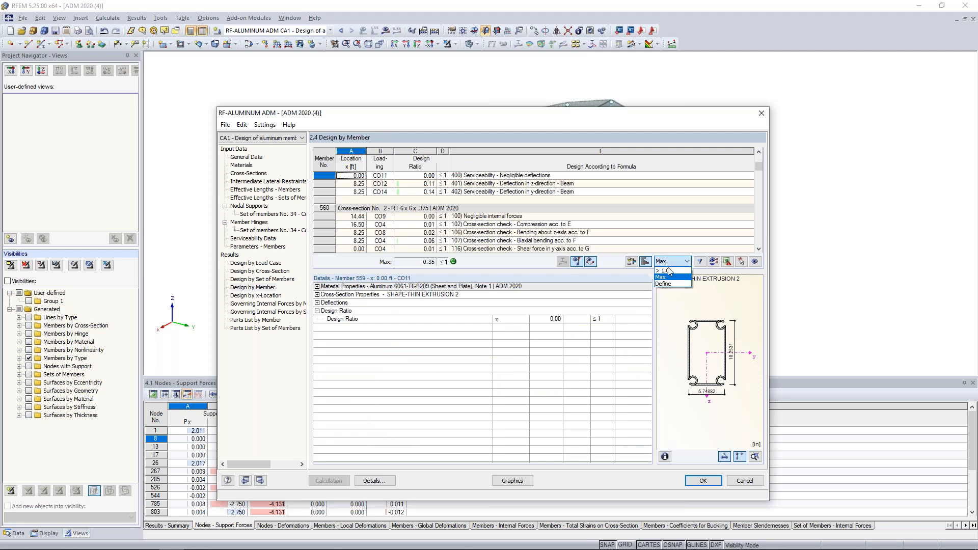
{"action": "left_click", "coordinate": [667, 277]}
{"action": "left_click", "coordinate": [700, 261]}
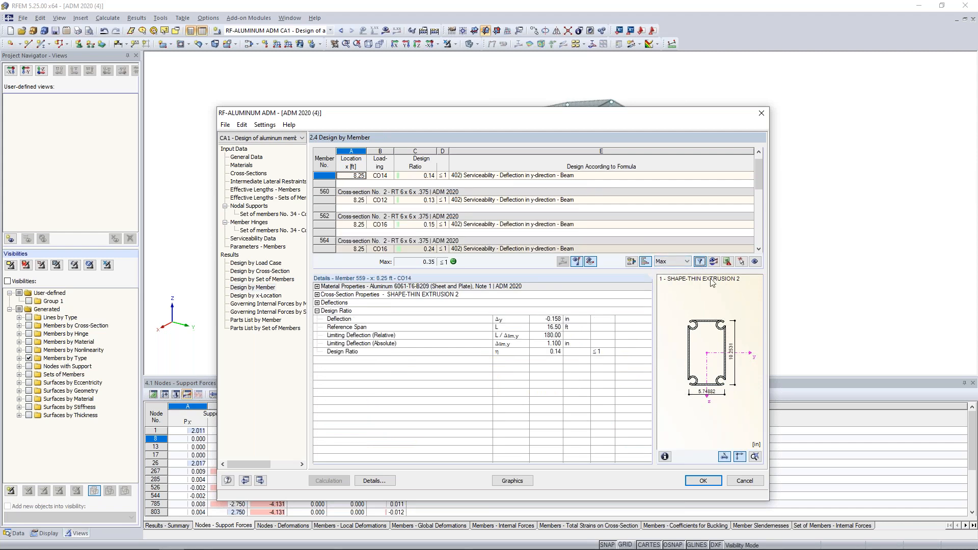
- Review the governing checks of the remaining members, including member 641's details, and open the parts list by member
{"action": "scroll", "coordinate": [556, 201], "scroll_direction": "down", "scroll_amount": 3}
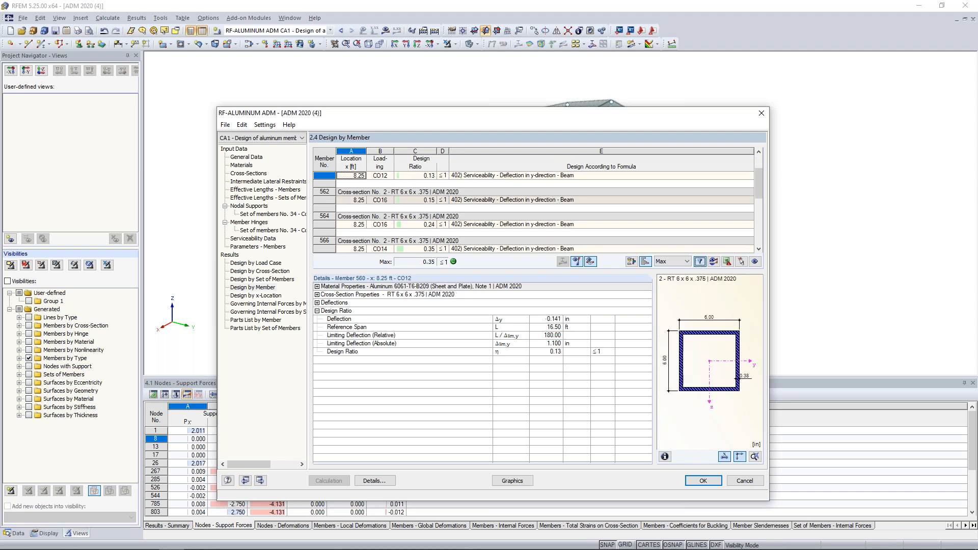
{"action": "scroll", "coordinate": [556, 201], "scroll_direction": "down", "scroll_amount": 1}
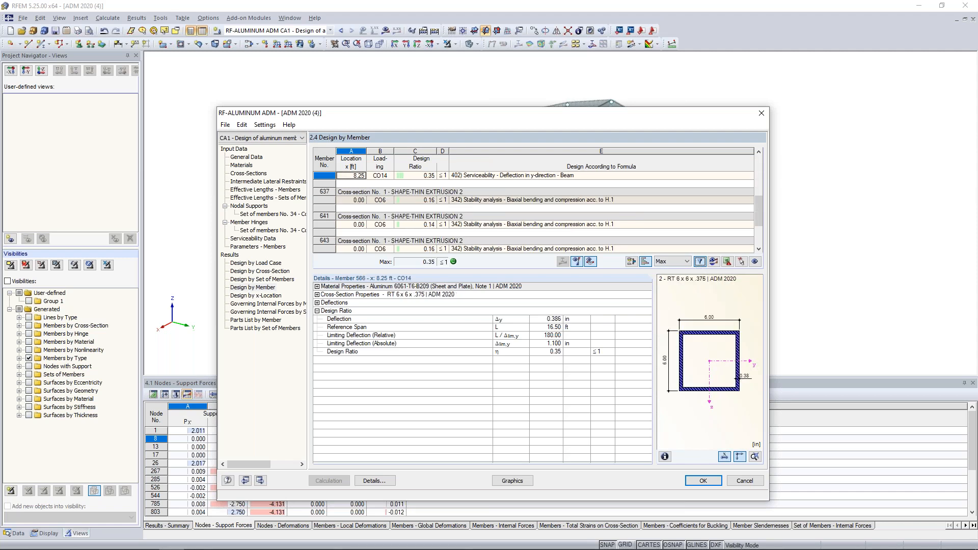
{"action": "left_click", "coordinate": [544, 225]}
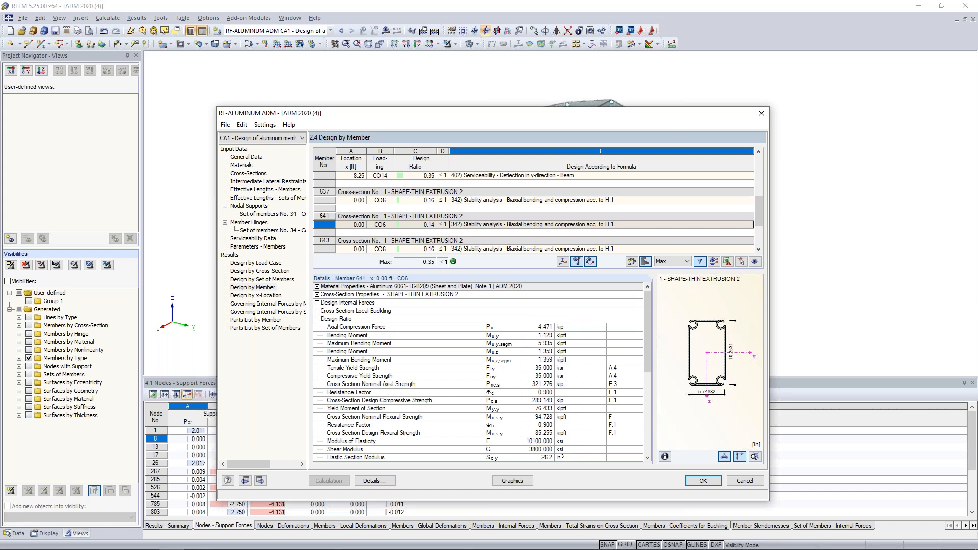
{"action": "scroll", "coordinate": [543, 230], "scroll_direction": "down", "scroll_amount": 2}
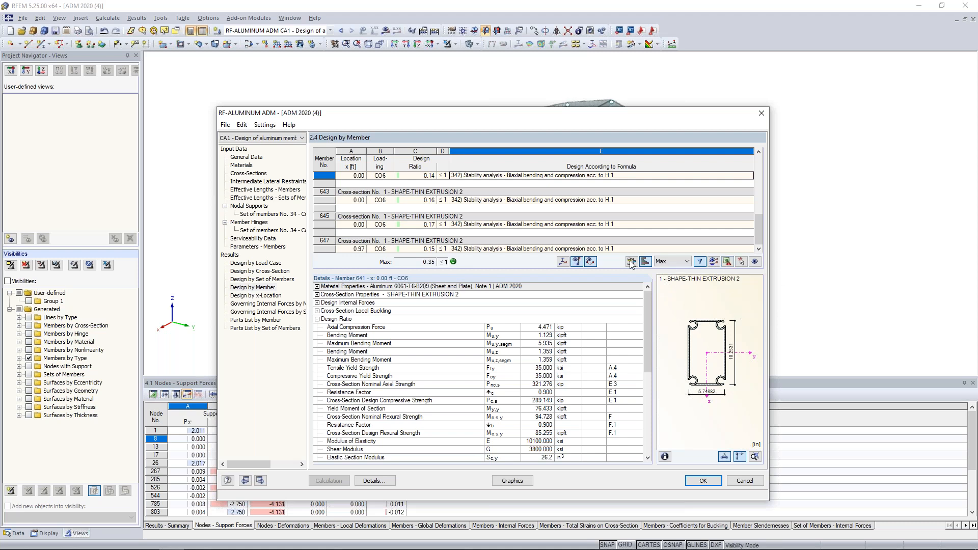
{"action": "left_click", "coordinate": [256, 320]}
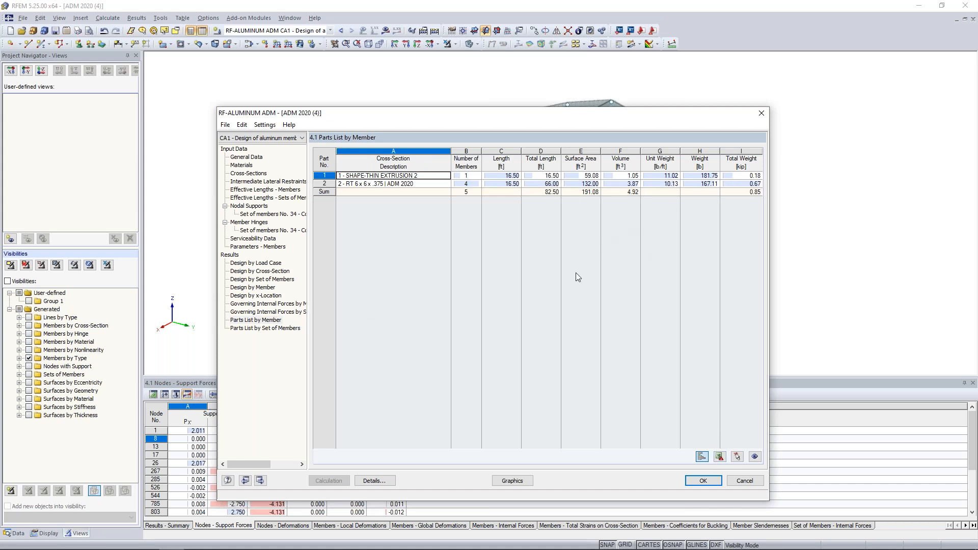
- Display the RF-ALUMINUM ADM CA1 design ratios graphically on the arch model and inspect the designed members up close
{"action": "left_click", "coordinate": [504, 480]}
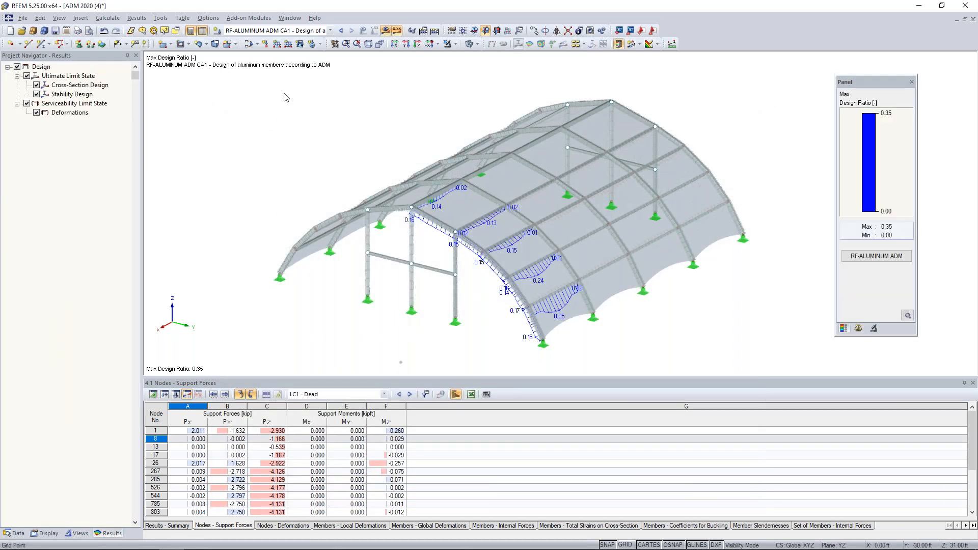
{"action": "left_click", "coordinate": [263, 31]}
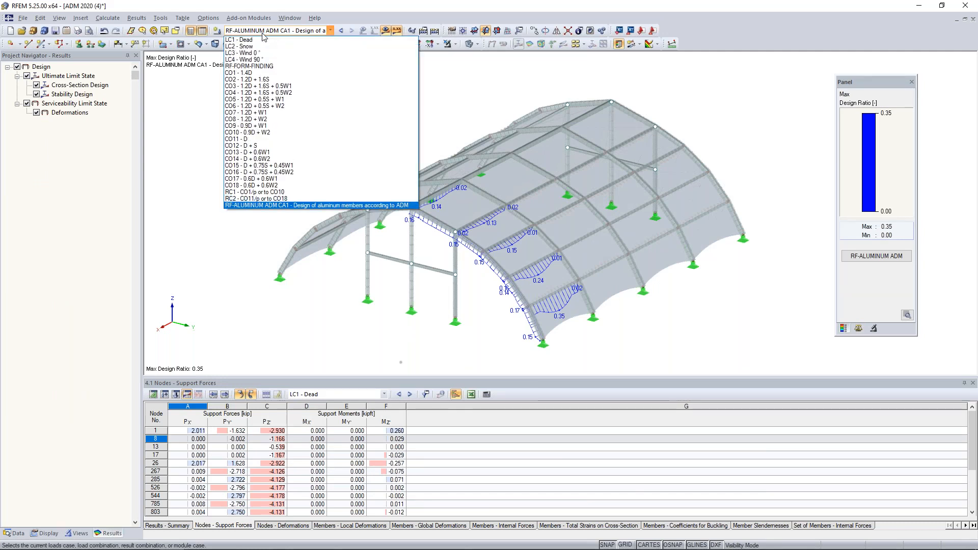
{"action": "left_click", "coordinate": [264, 242]}
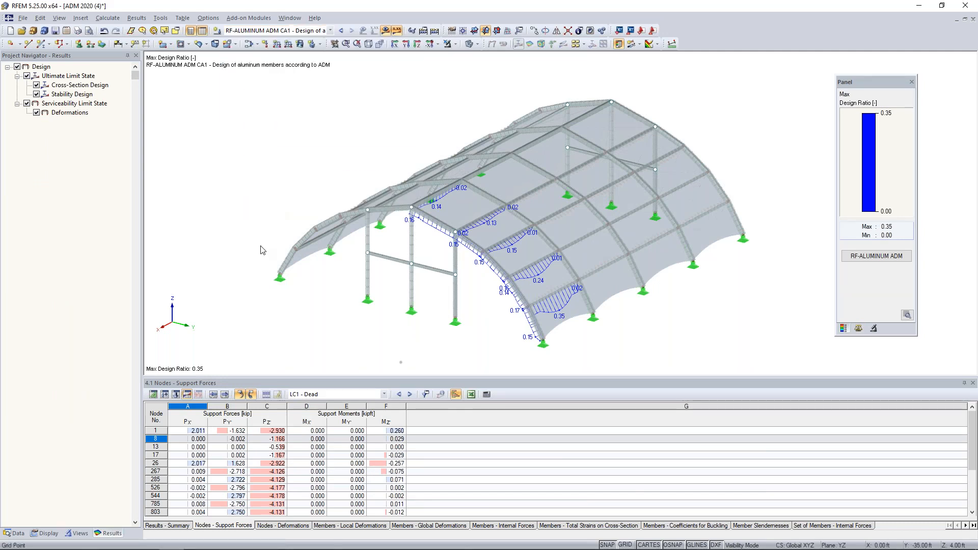
{"action": "scroll", "coordinate": [393, 290], "scroll_direction": "up", "scroll_amount": 3}
{"action": "middle_click_drag", "start_coordinate": [469, 308], "coordinate": [402, 296]}
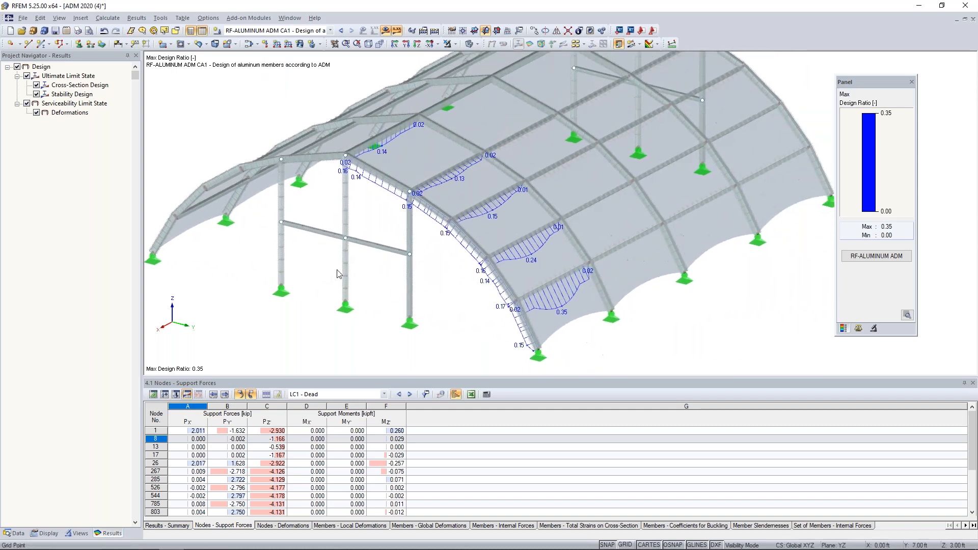
- Compare the design ratio diagrams by showing only the ultimate limit state, and after that only the serviceability limit state
{"action": "left_click", "coordinate": [27, 103]}
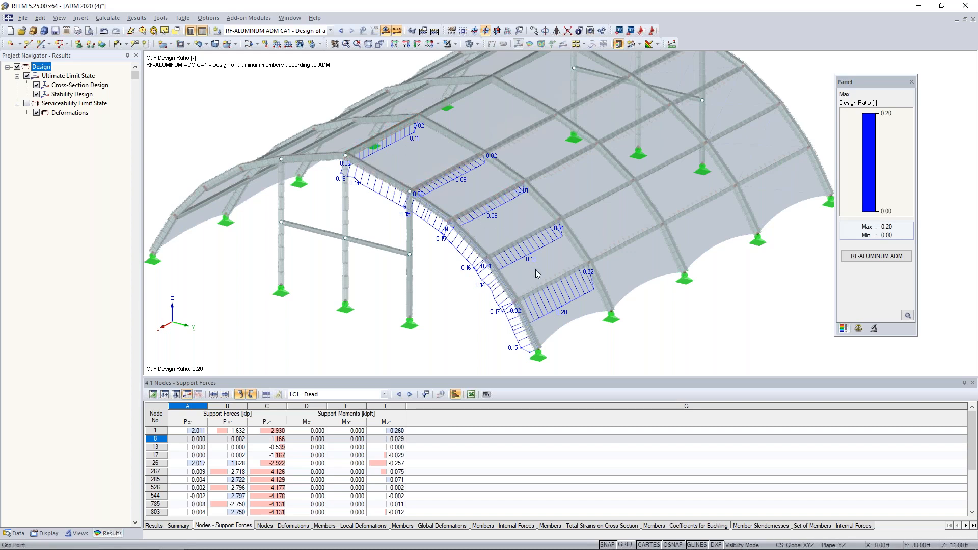
{"action": "left_click", "coordinate": [26, 104]}
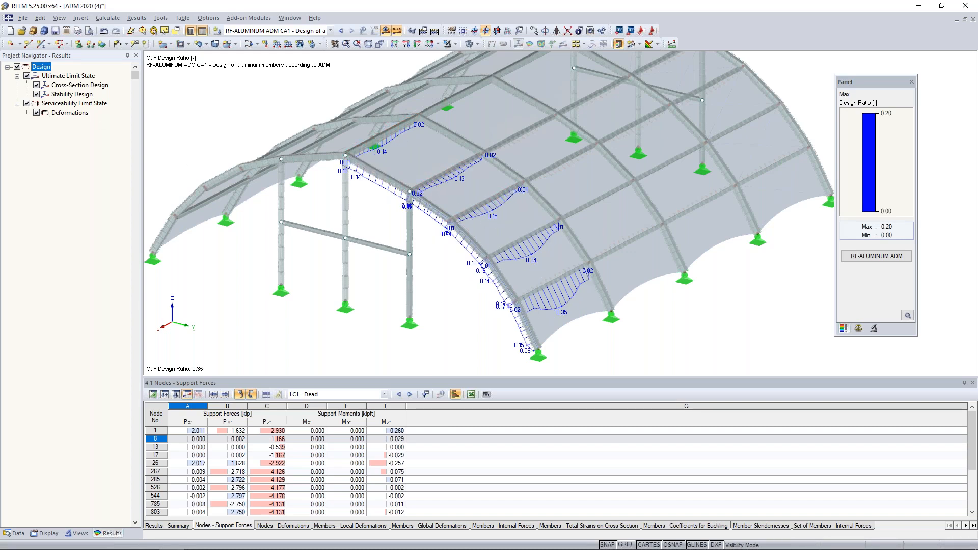
{"action": "left_click", "coordinate": [27, 75]}
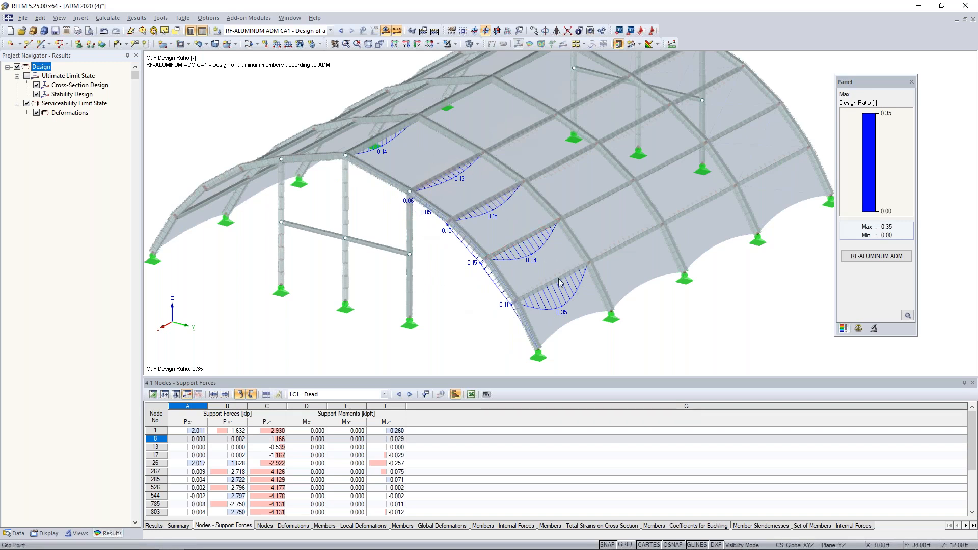
{"action": "mouse_move", "coordinate": [549, 289]}
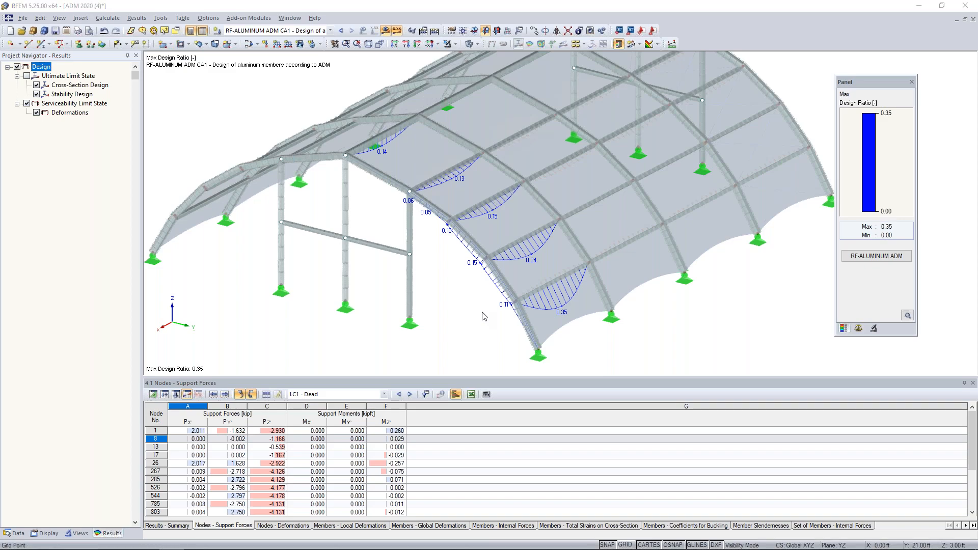
- Switch to the ADM 2020 Member Design in RFEM webinar presentation in PowerPoint
{"action": "key", "text": "super+Tab"}
{"action": "left_click", "coordinate": [420, 291]}
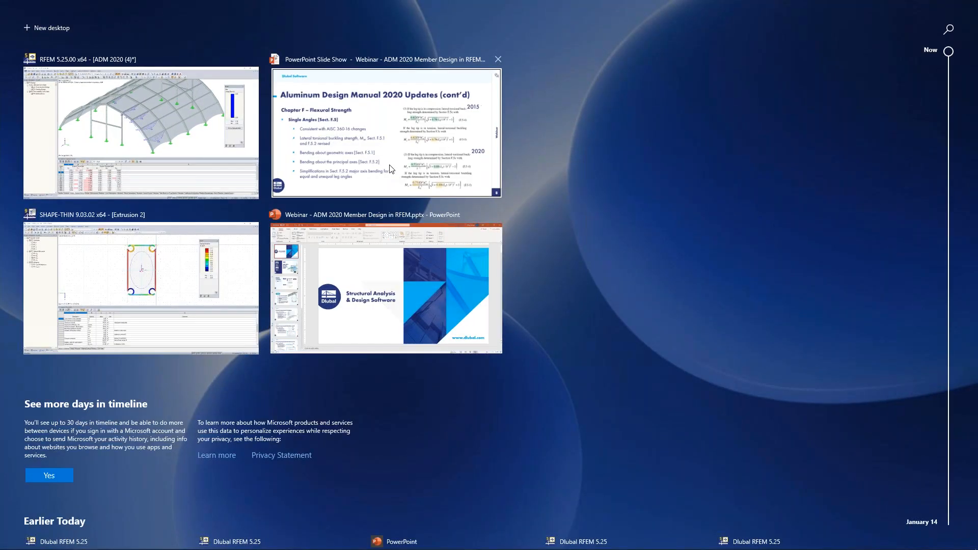